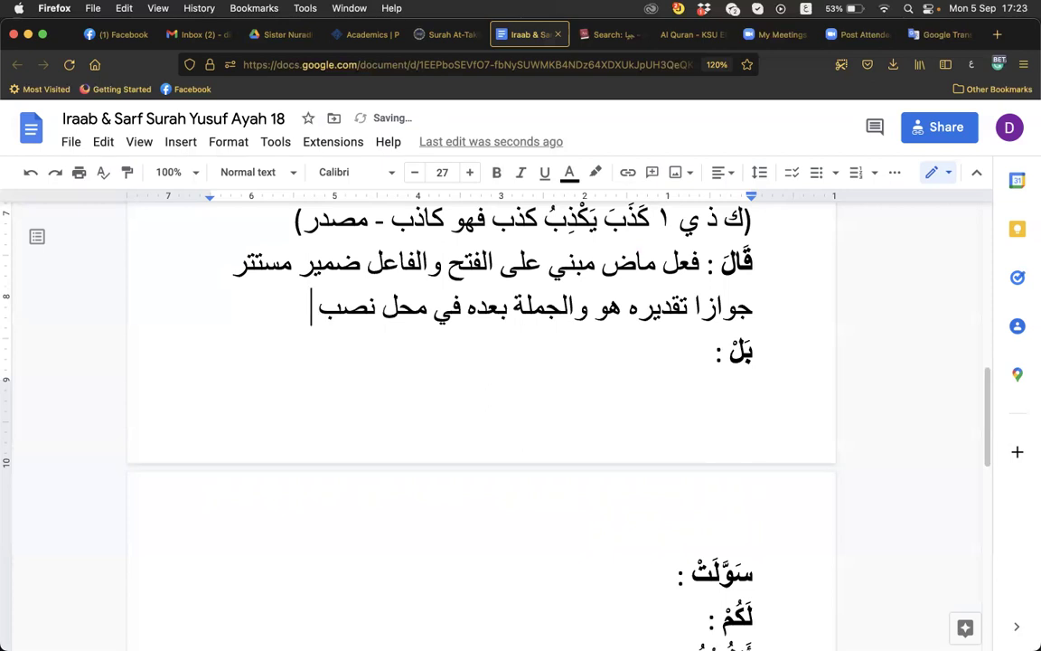
Step: Complete the i'rab of قَالَ by adding "مفعول به مقول القول" after "في محل نصب"
{"action": "type", "text": "مفعول "}
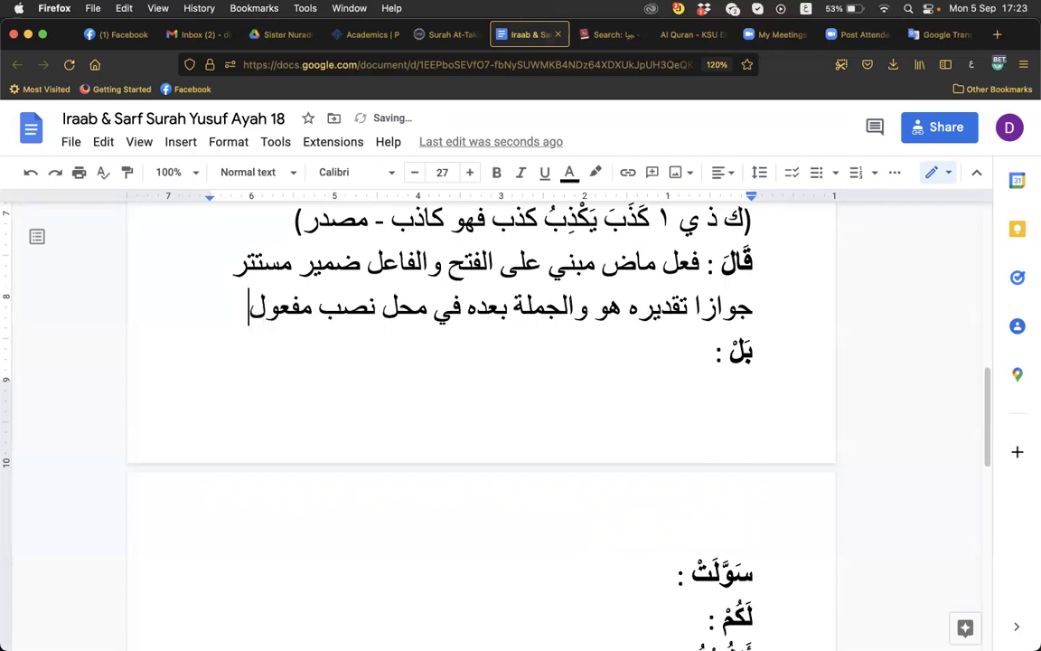
{"action": "type", "text": "به"}
{"action": "key", "text": "Return"}
{"action": "type", "text": "مقول القول"}
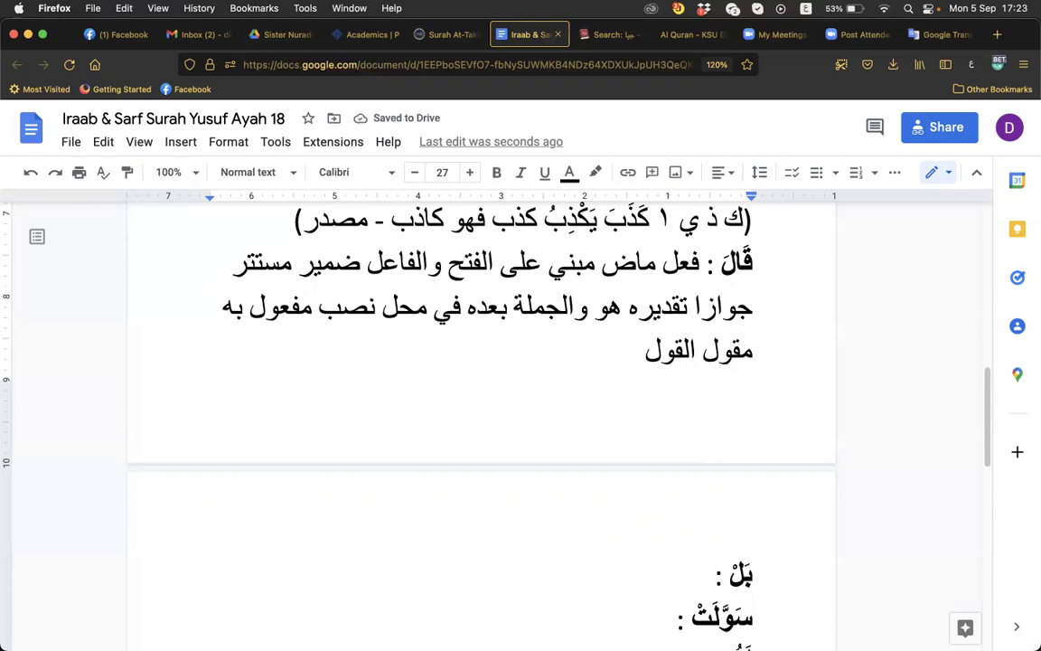
Step: Place the text cursor after the colon of the بَلْ entry on the second page
{"action": "left_click", "coordinate": [714, 574]}
{"action": "key", "text": "Down"}
{"action": "key", "text": "Down"}
{"action": "key", "text": "Down"}
{"action": "key", "text": "Down"}
{"action": "key", "text": "Down"}
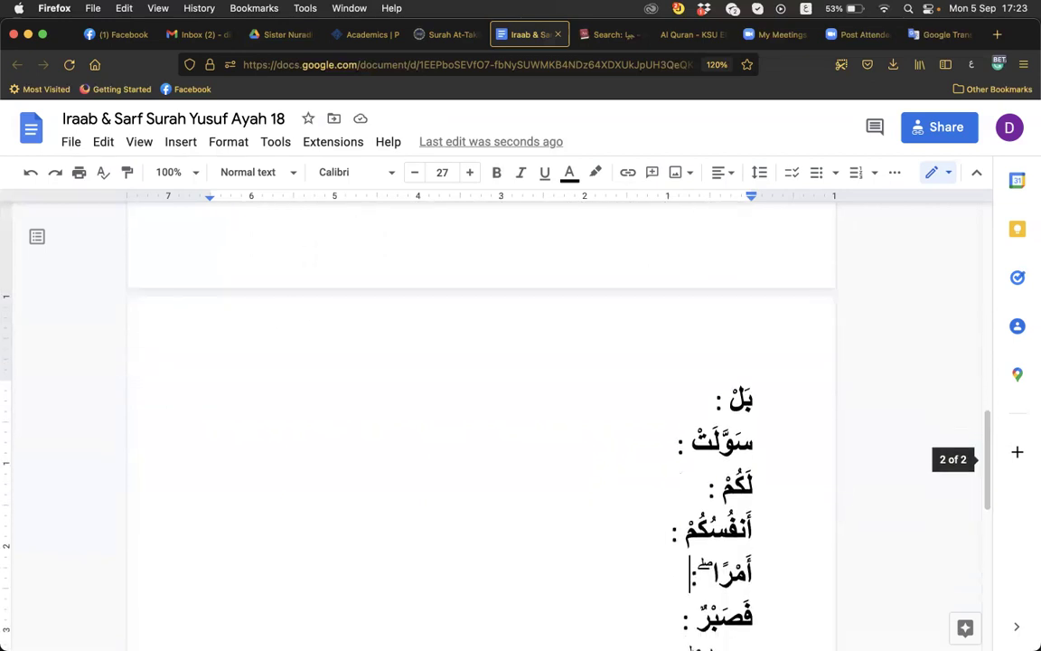
{"action": "key", "text": "Down"}
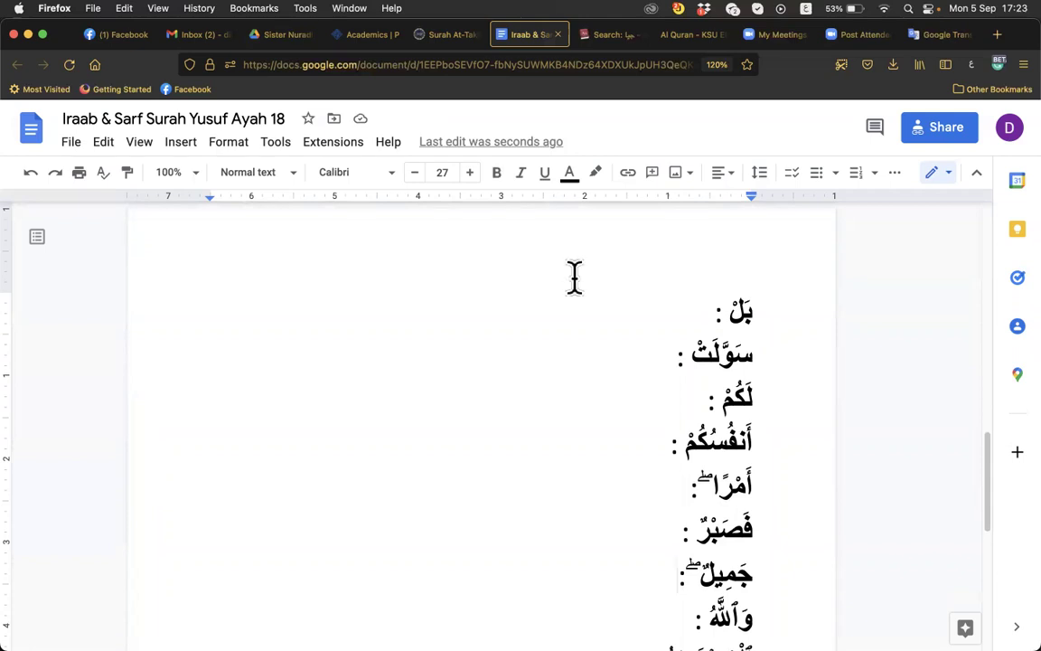
{"action": "left_click", "coordinate": [661, 316]}
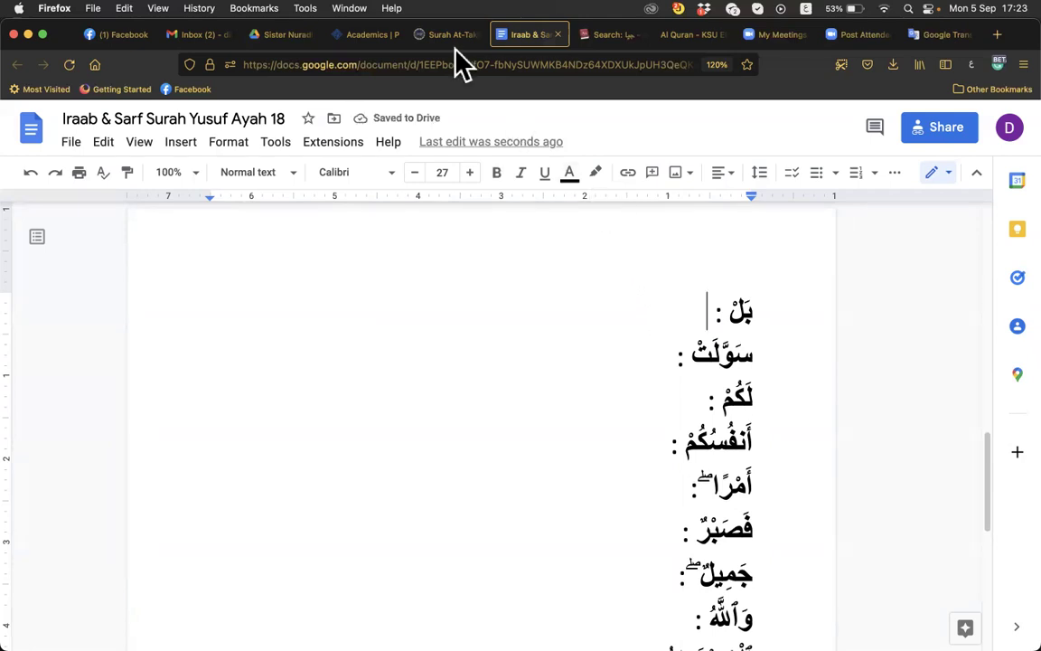
Step: Switch to Google Drive, close the Lesson 64 Haal PDF and open "Nahwu/Sarf Lesson 51 Athaf Nasaq.pdf" from the notes folder
{"action": "left_click", "coordinate": [276, 36]}
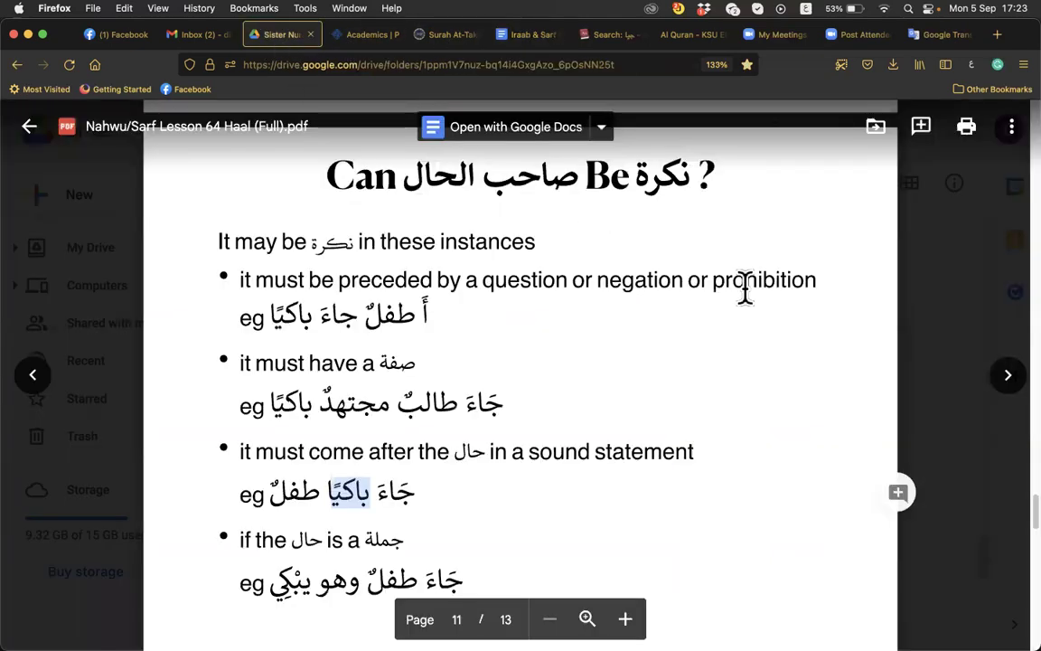
{"action": "left_click", "coordinate": [969, 247]}
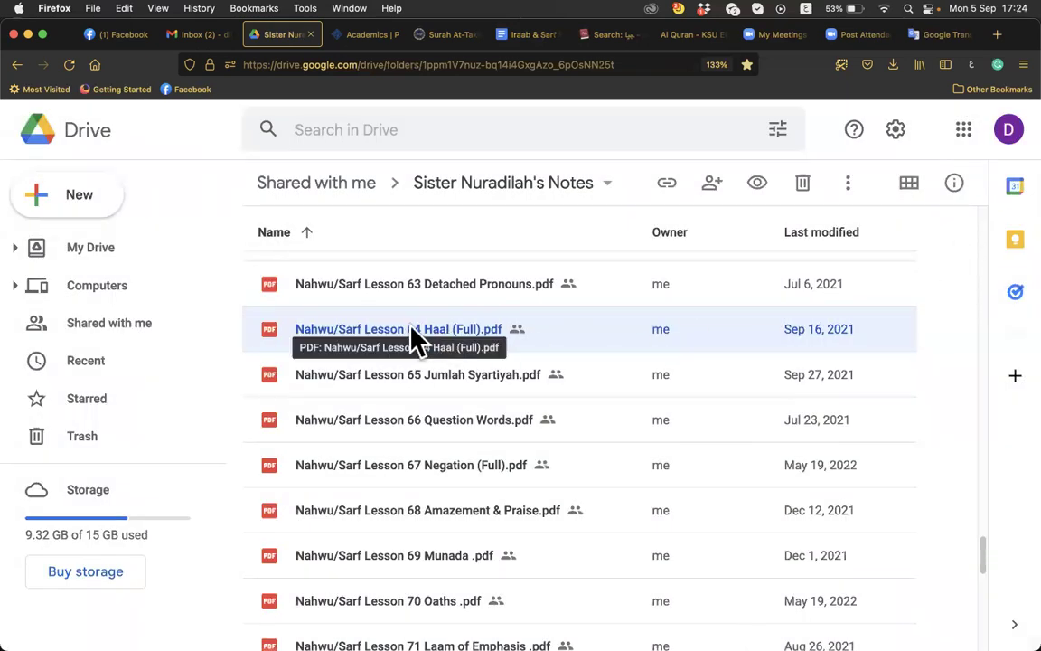
{"action": "scroll", "coordinate": [404, 331], "scroll_direction": "up", "scroll_amount": 5}
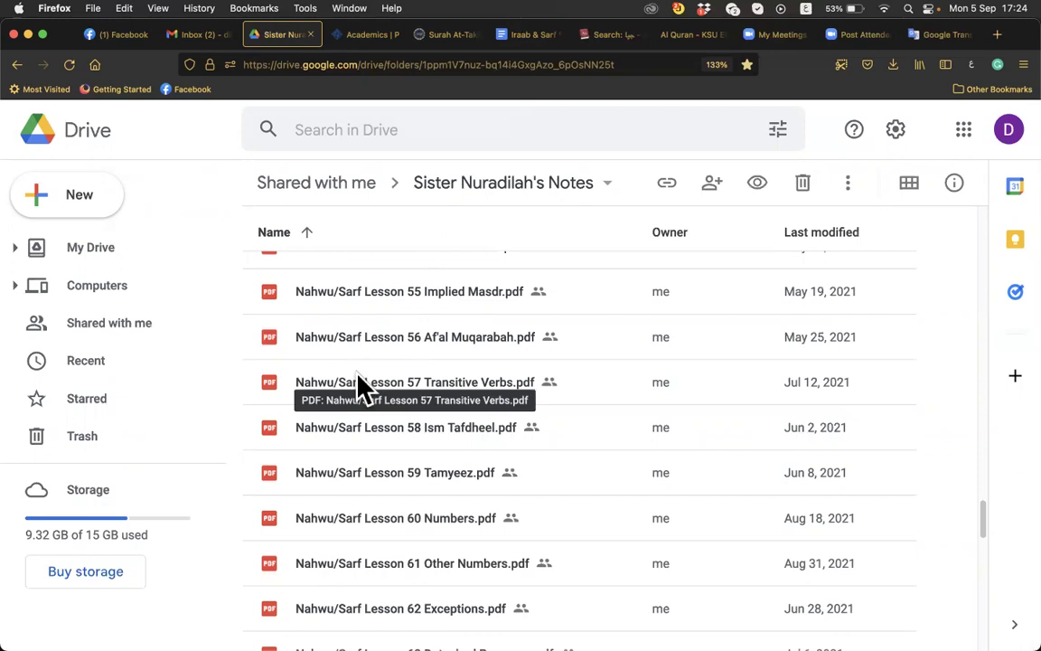
{"action": "scroll", "coordinate": [360, 384], "scroll_direction": "up", "scroll_amount": 5}
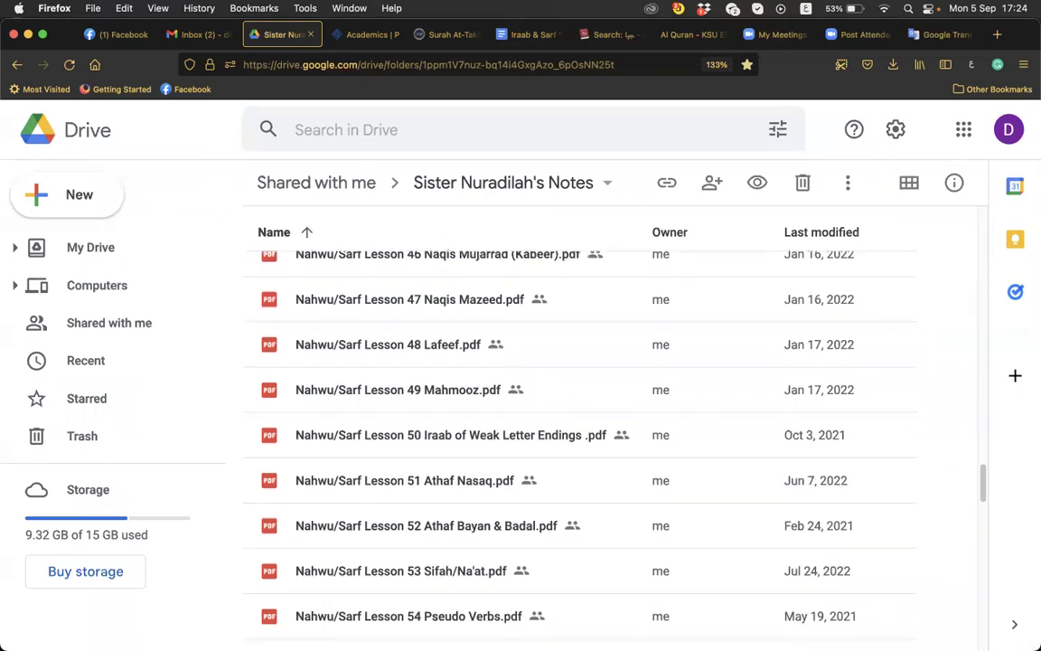
{"action": "scroll", "coordinate": [579, 434], "scroll_direction": "up", "scroll_amount": 5}
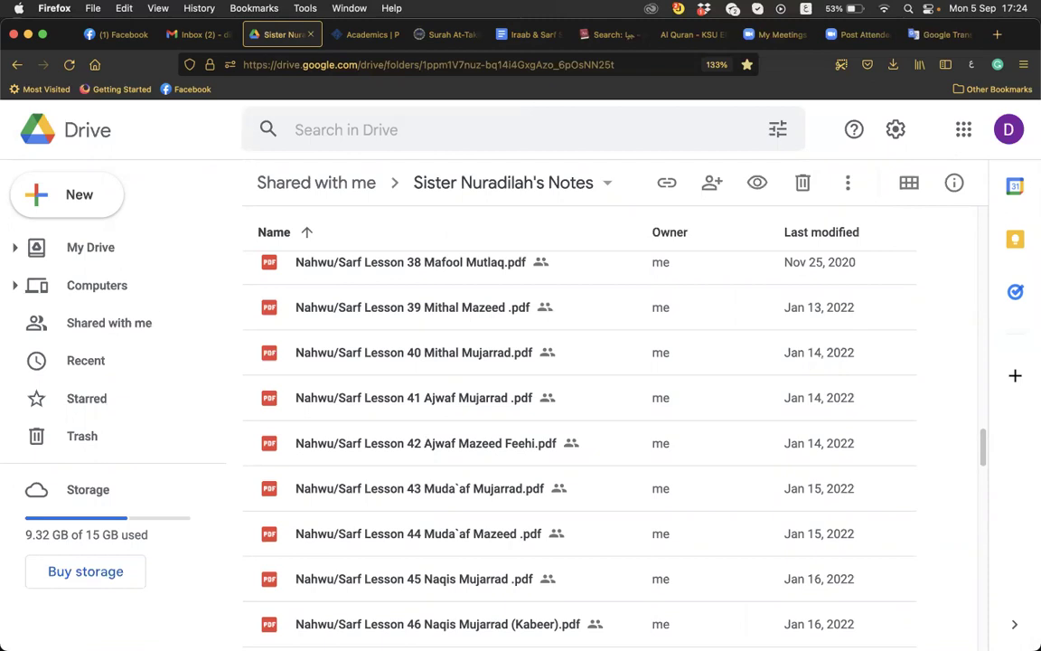
{"action": "scroll", "coordinate": [579, 434], "scroll_direction": "down", "scroll_amount": 5}
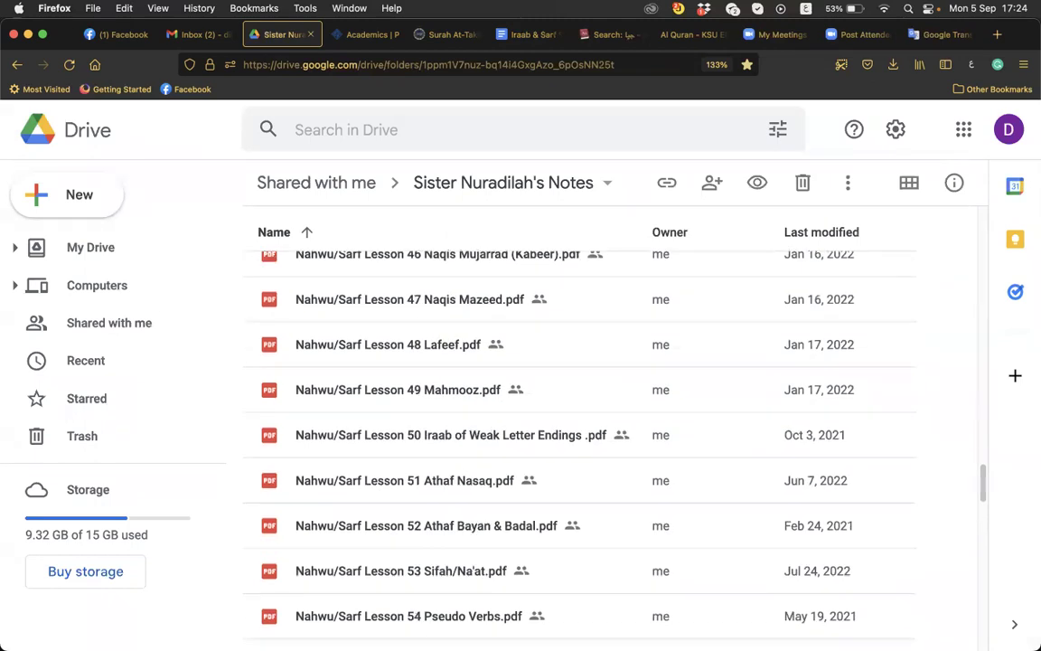
{"action": "double_click", "coordinate": [372, 480]}
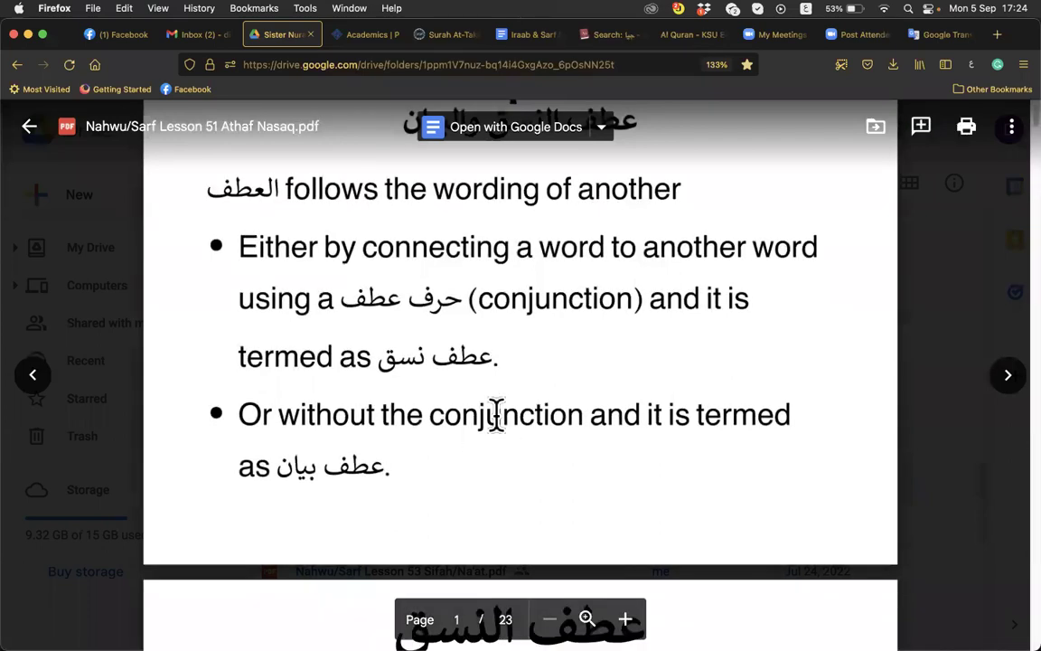
Step: Find the بَلْ "rather" conjunction page in the lesson and highlight the term الانتقالى in its second bullet
{"action": "scroll", "coordinate": [496, 416], "scroll_direction": "down", "scroll_amount": 5}
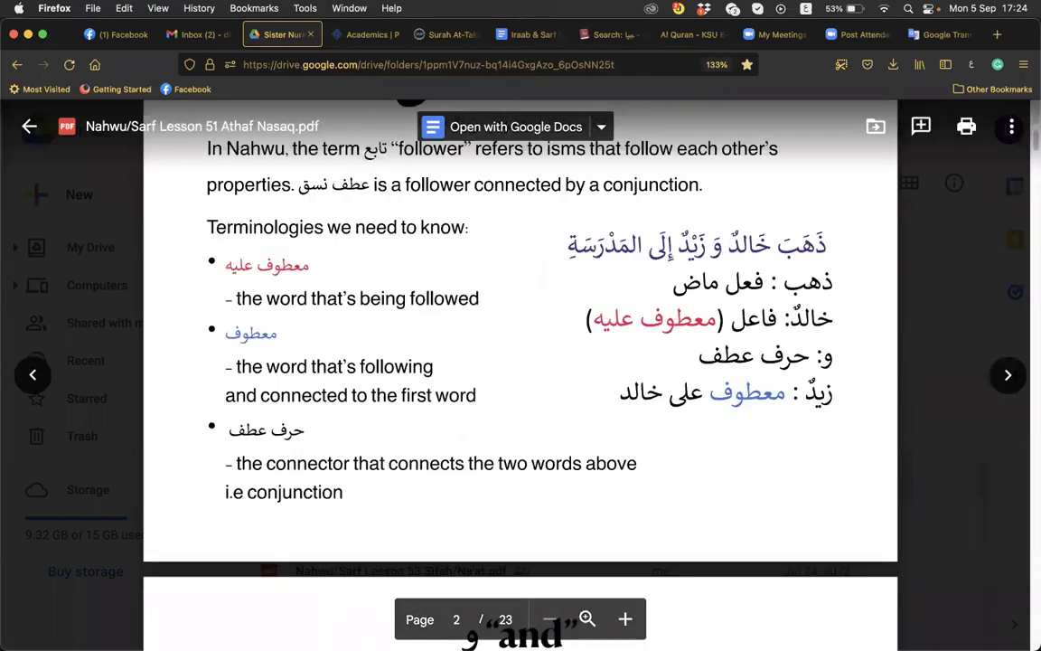
{"action": "scroll", "coordinate": [520, 344], "scroll_direction": "down", "scroll_amount": 20}
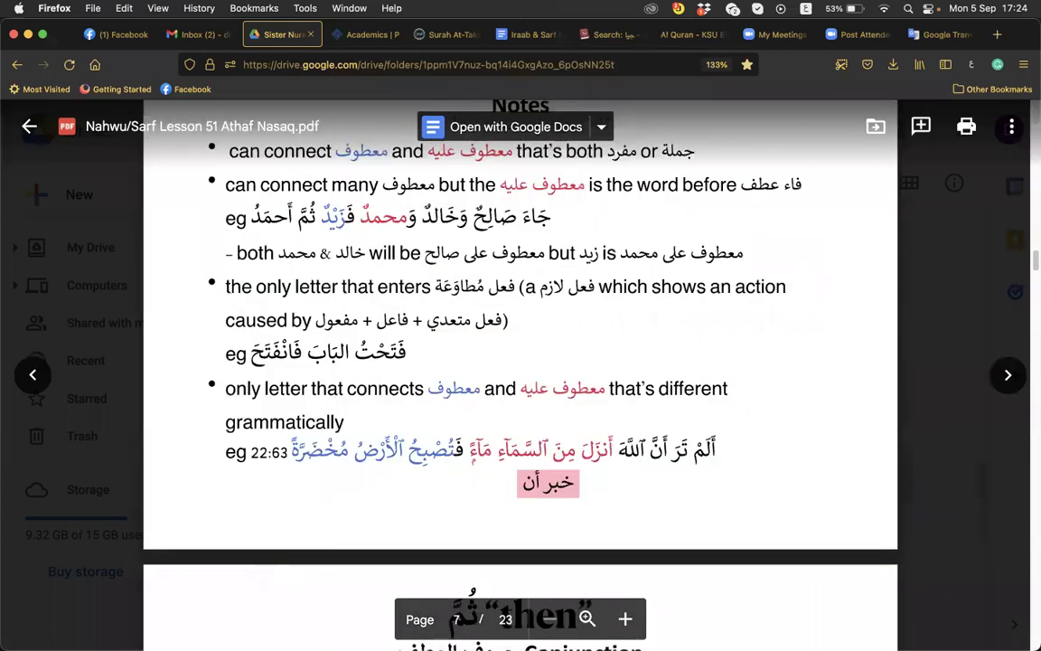
{"action": "scroll", "coordinate": [521, 362], "scroll_direction": "down", "scroll_amount": 10}
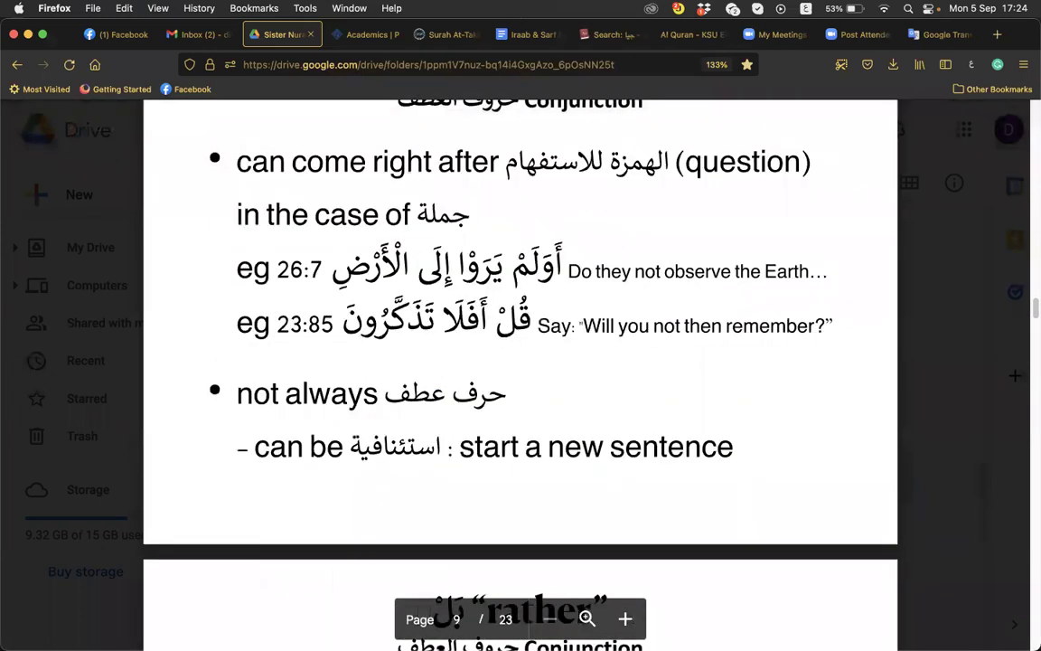
{"action": "scroll", "coordinate": [521, 362], "scroll_direction": "down", "scroll_amount": 5}
{"action": "scroll", "coordinate": [520, 361], "scroll_direction": "up", "scroll_amount": 6}
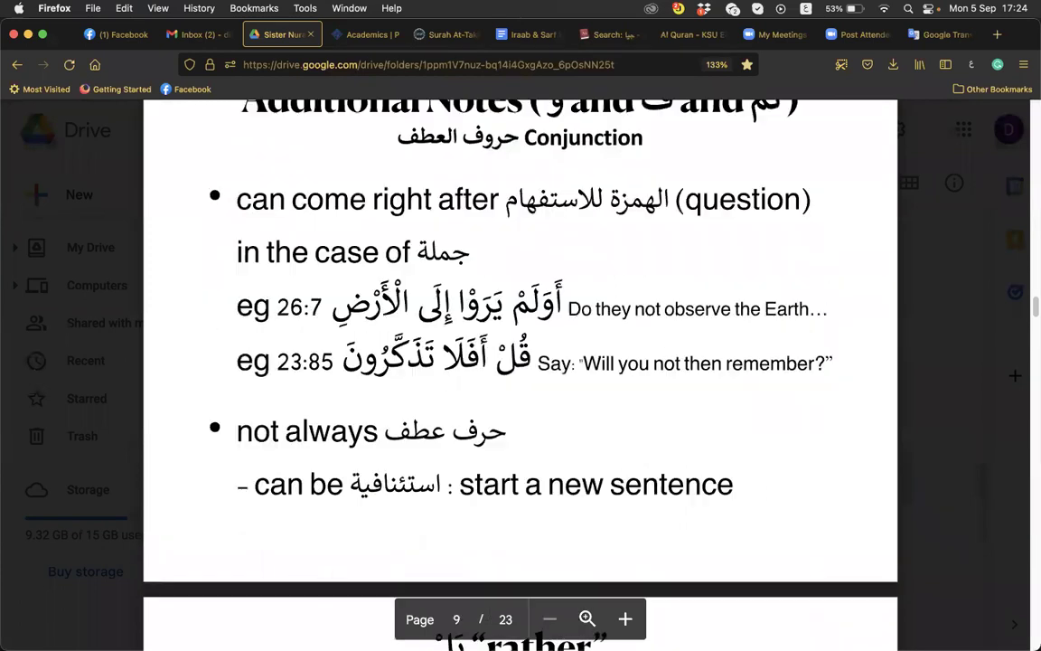
{"action": "scroll", "coordinate": [521, 362], "scroll_direction": "up", "scroll_amount": 1}
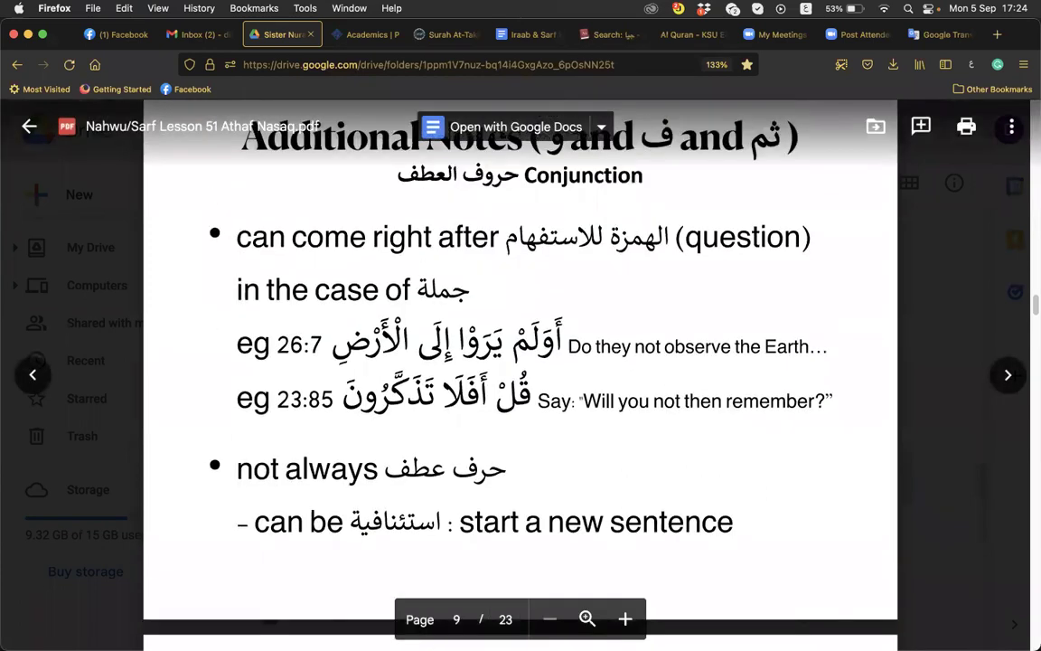
{"action": "scroll", "coordinate": [520, 362], "scroll_direction": "down", "scroll_amount": 5}
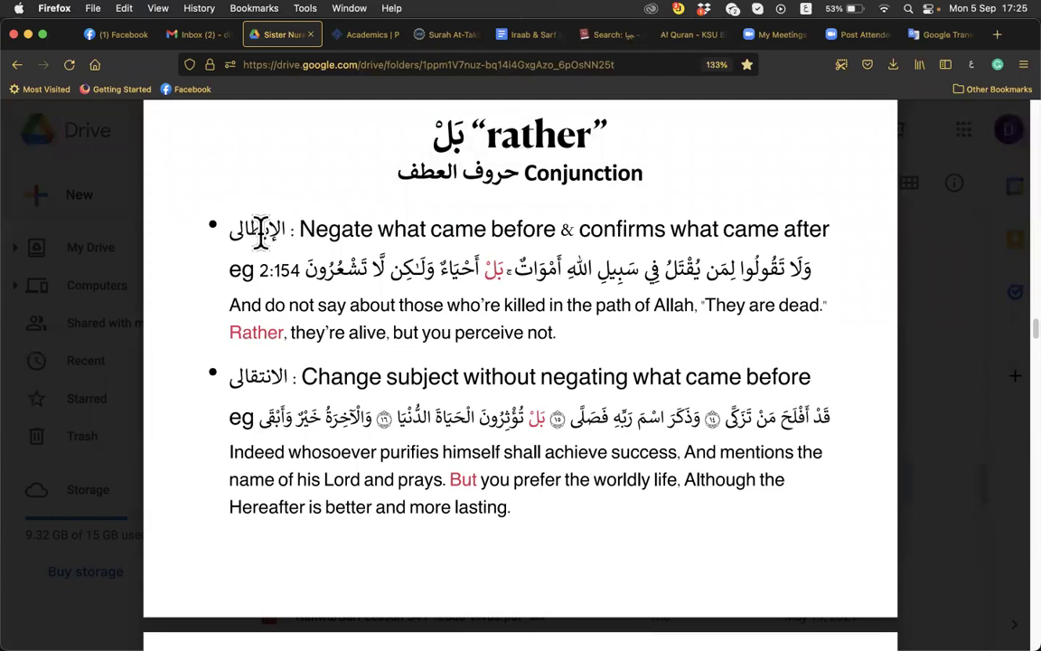
{"action": "scroll", "coordinate": [166, 240], "scroll_direction": "down", "scroll_amount": 2}
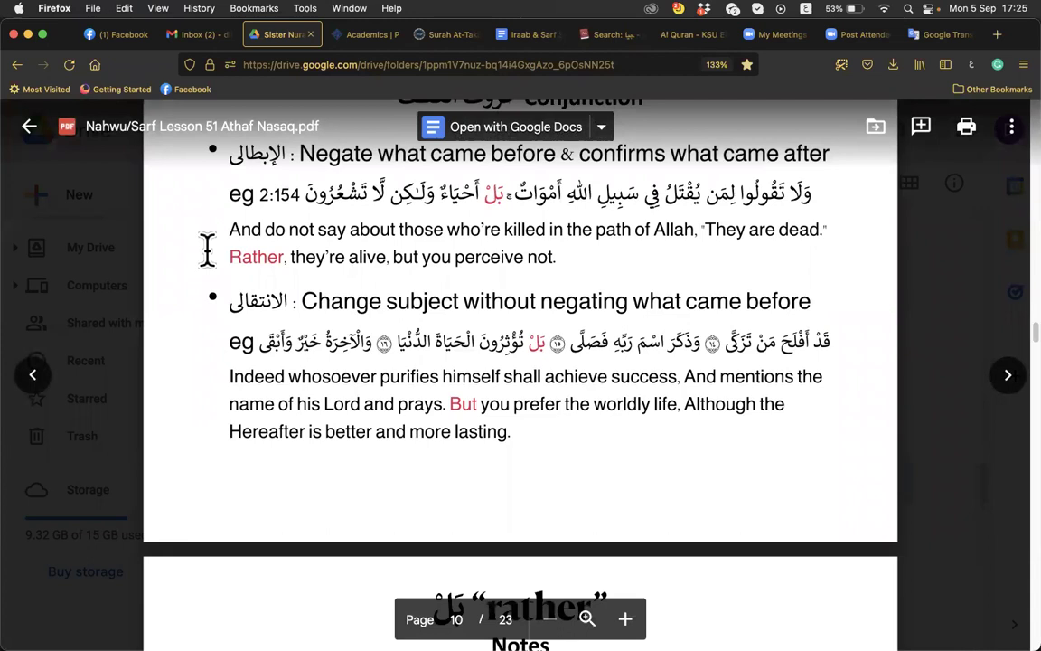
{"action": "double_click", "coordinate": [258, 301]}
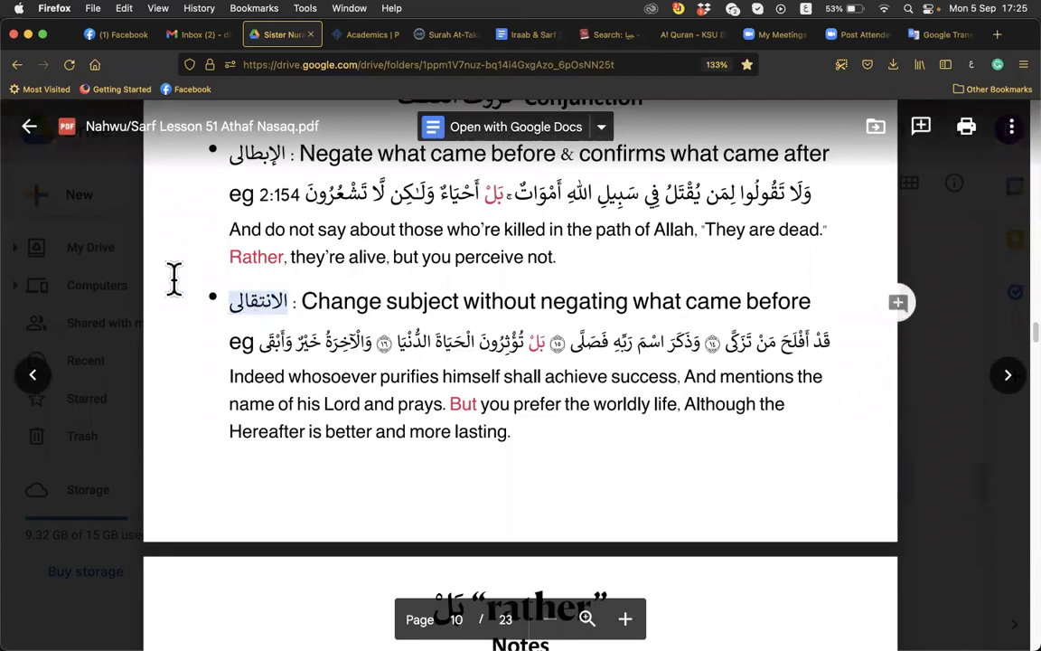
Step: Review the بَلْ "rather" Notes page, highlighting parts of أَمْوَاتٌ and أَحْيَاءٌ in example 2:154 and of للإضراب in the first i'rab line
{"action": "scroll", "coordinate": [174, 279], "scroll_direction": "down", "scroll_amount": 5}
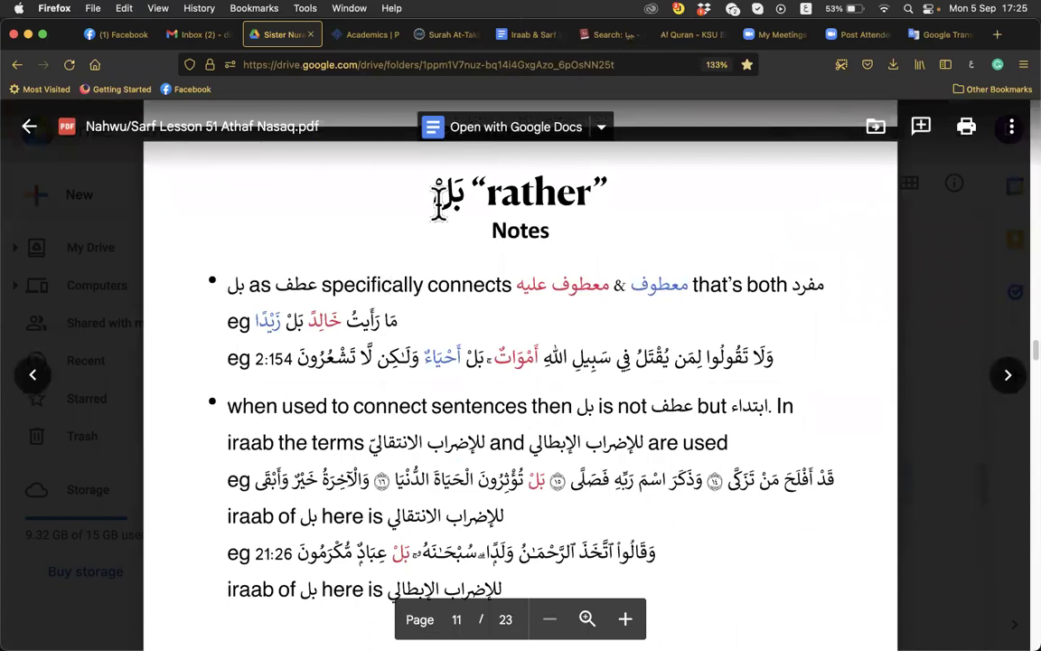
{"action": "scroll", "coordinate": [440, 200], "scroll_direction": "down", "scroll_amount": 1}
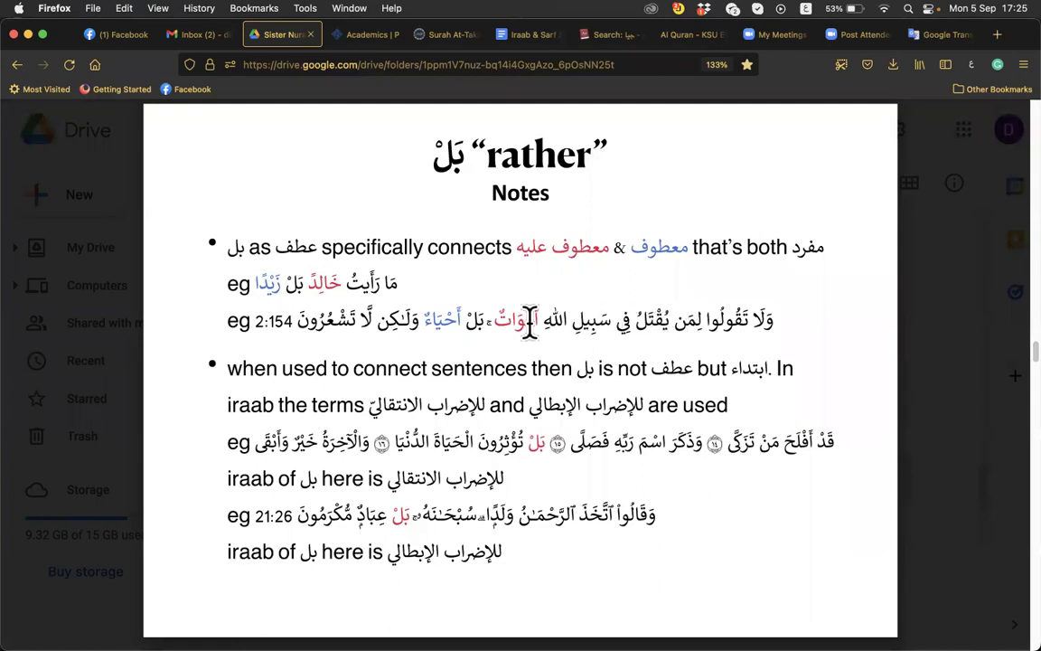
{"action": "left_click_drag", "start_coordinate": [533, 321], "coordinate": [503, 321]}
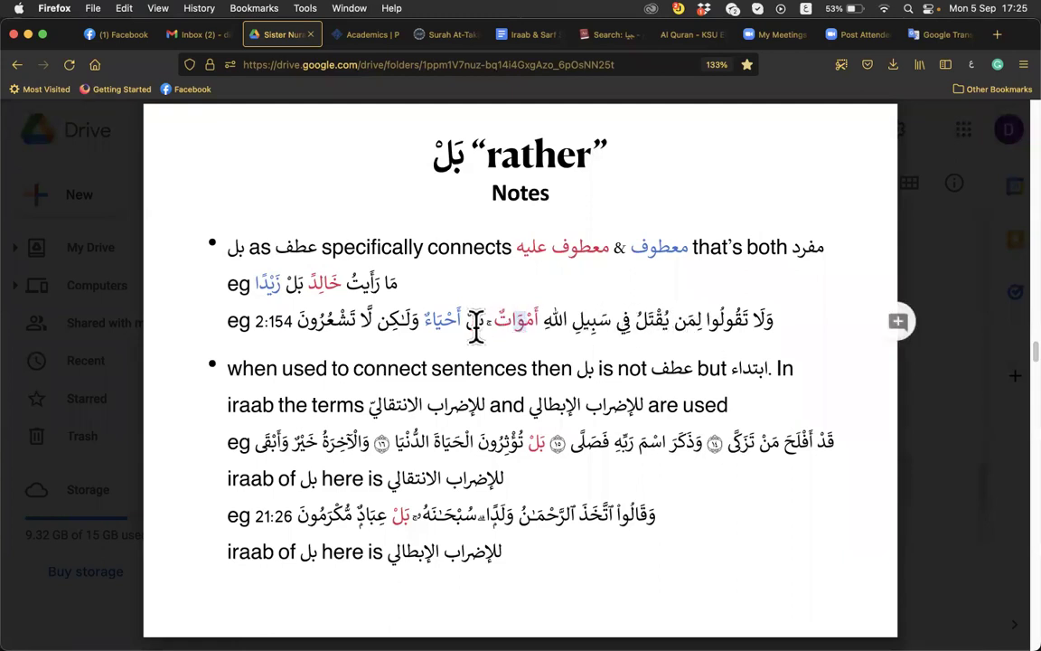
{"action": "left_click_drag", "start_coordinate": [433, 319], "coordinate": [509, 312]}
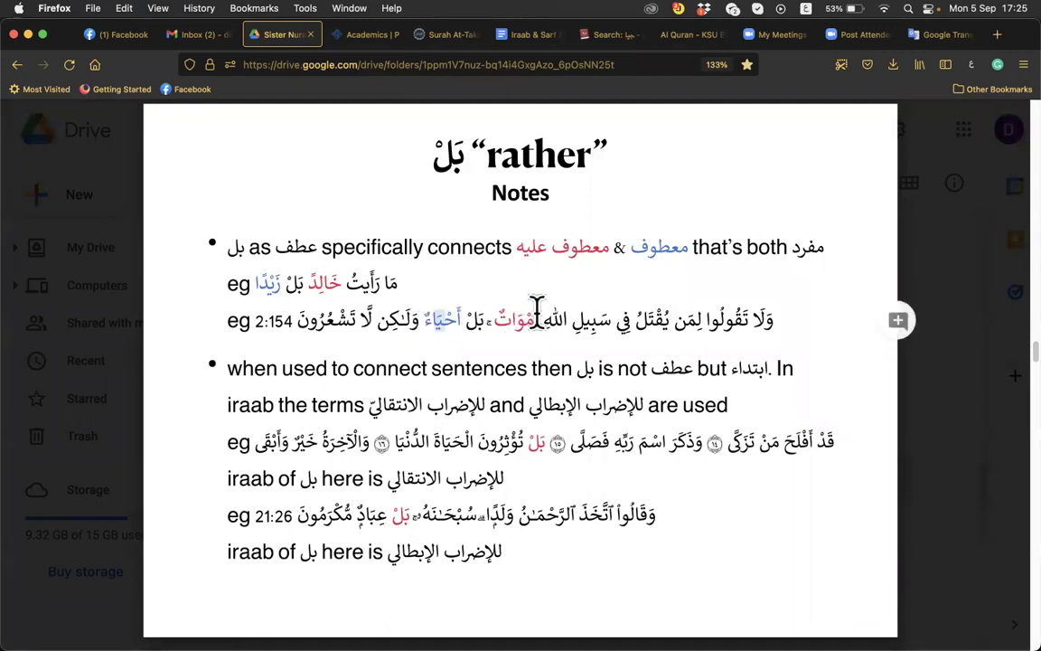
{"action": "left_click", "coordinate": [476, 325]}
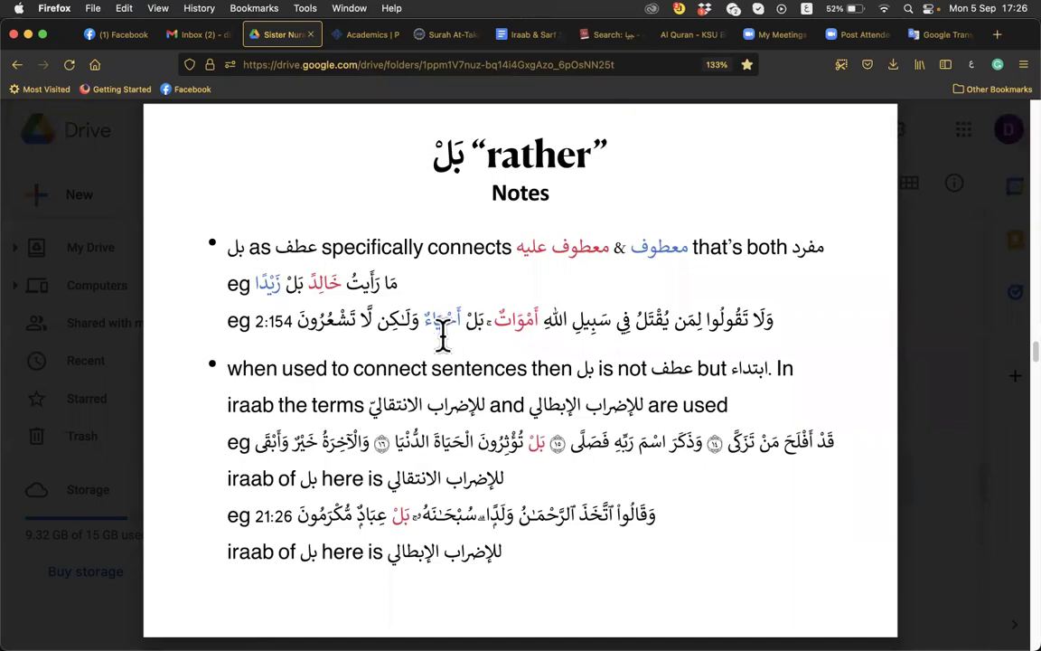
{"action": "scroll", "coordinate": [443, 337], "scroll_direction": "down", "scroll_amount": 1}
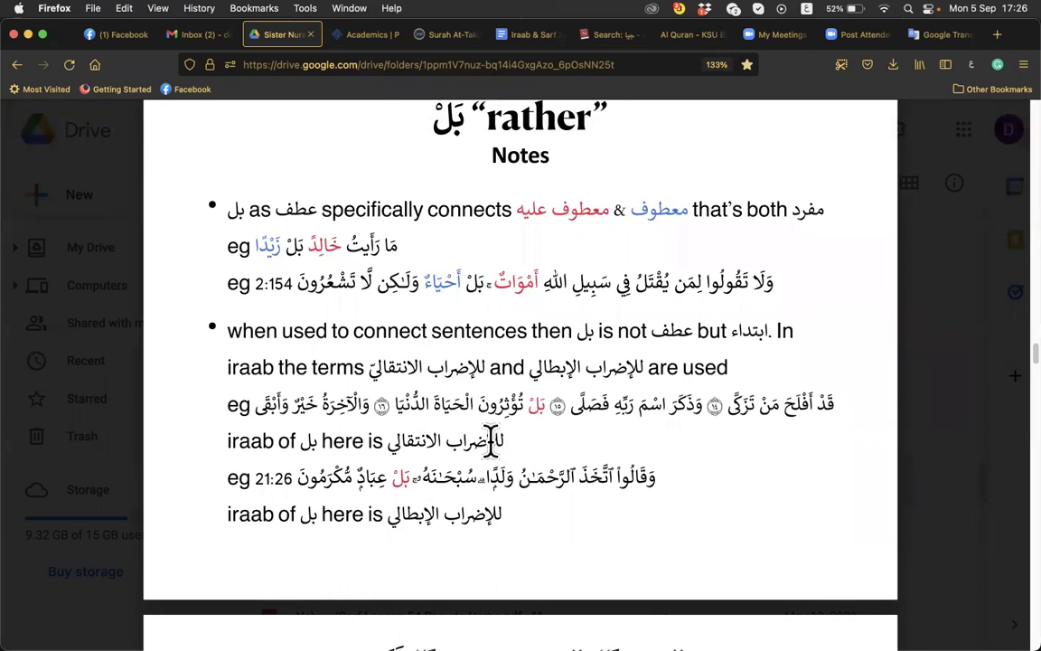
{"action": "left_click_drag", "start_coordinate": [491, 440], "coordinate": [518, 443]}
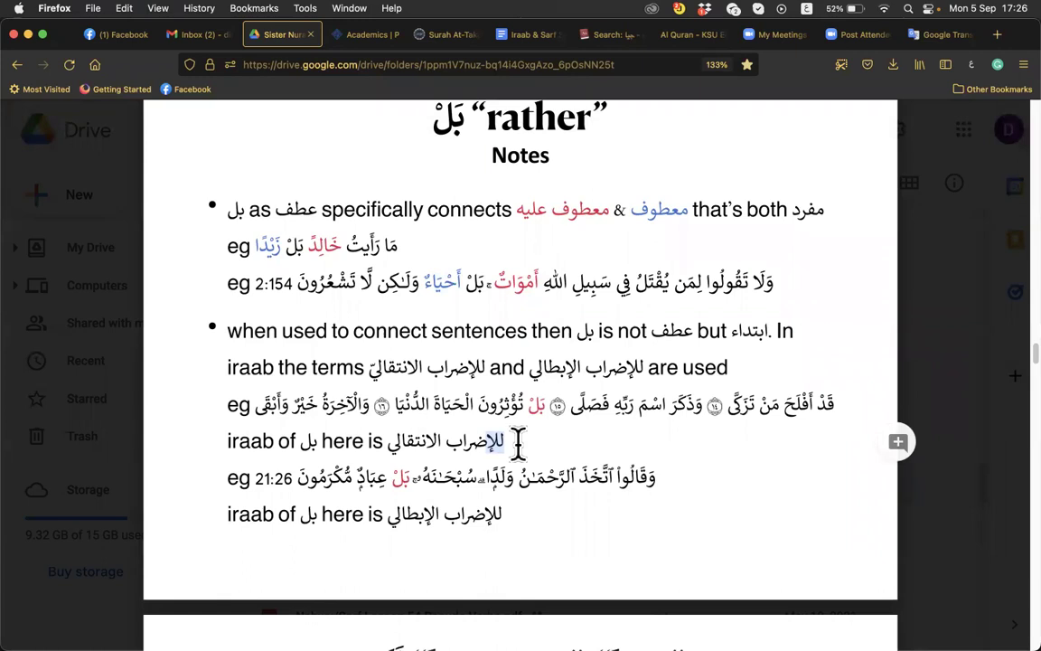
Step: Compare the two meanings of بَلْ on its conjunction page with the i'rab terms for it on the Notes page
{"action": "scroll", "coordinate": [522, 437], "scroll_direction": "up", "scroll_amount": 5}
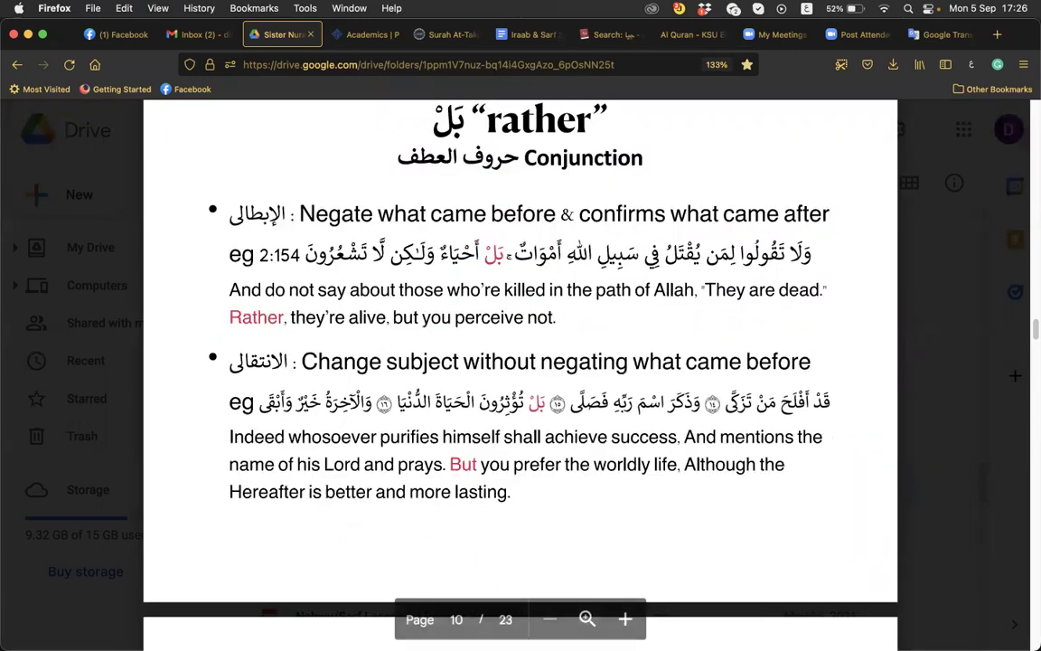
{"action": "scroll", "coordinate": [520, 361], "scroll_direction": "up", "scroll_amount": 1}
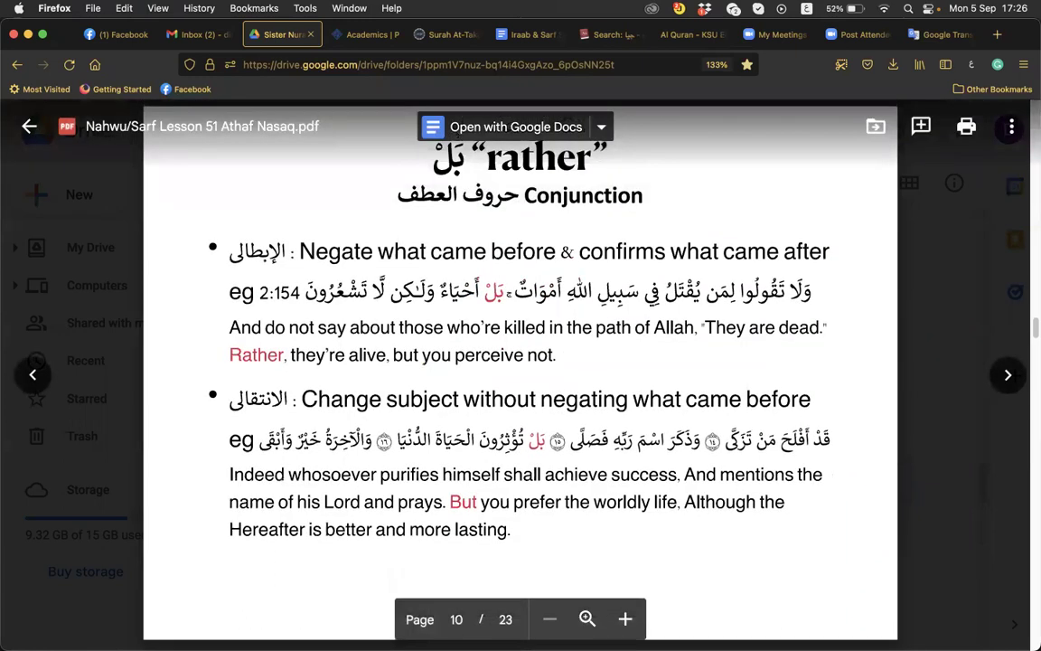
{"action": "scroll", "coordinate": [521, 361], "scroll_direction": "down", "scroll_amount": 10}
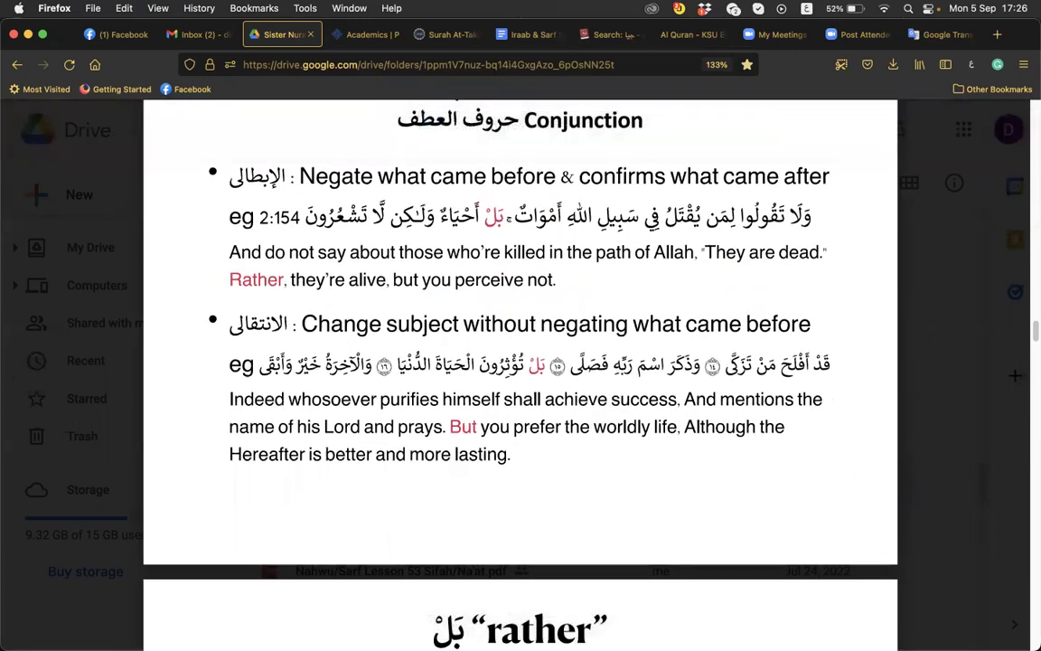
{"action": "scroll", "coordinate": [520, 361], "scroll_direction": "down", "scroll_amount": 1}
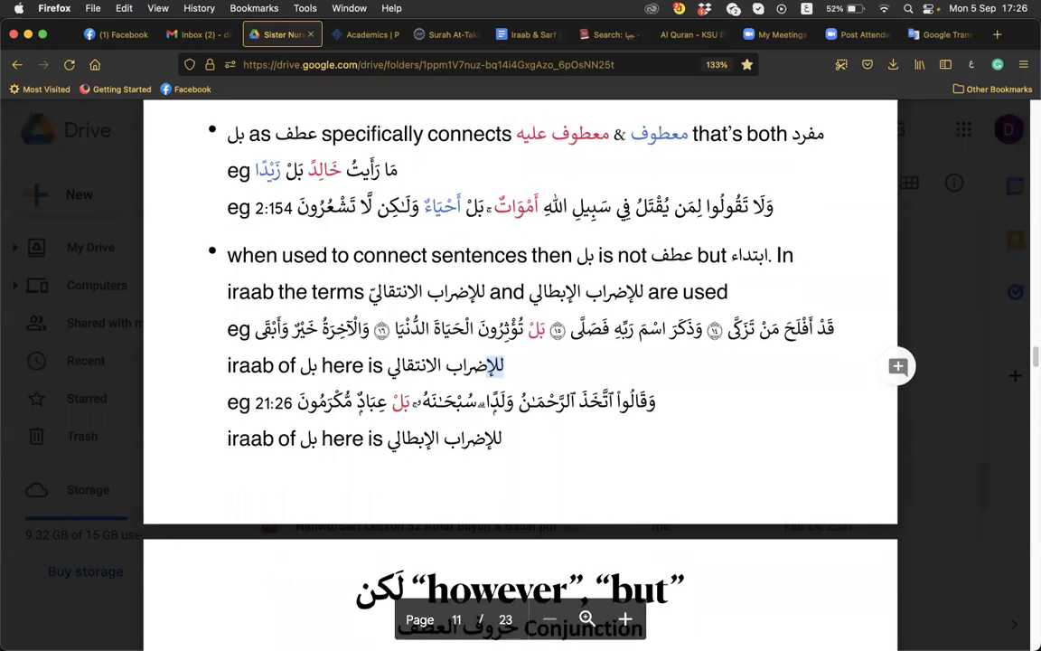
{"action": "scroll", "coordinate": [520, 361], "scroll_direction": "down", "scroll_amount": 1}
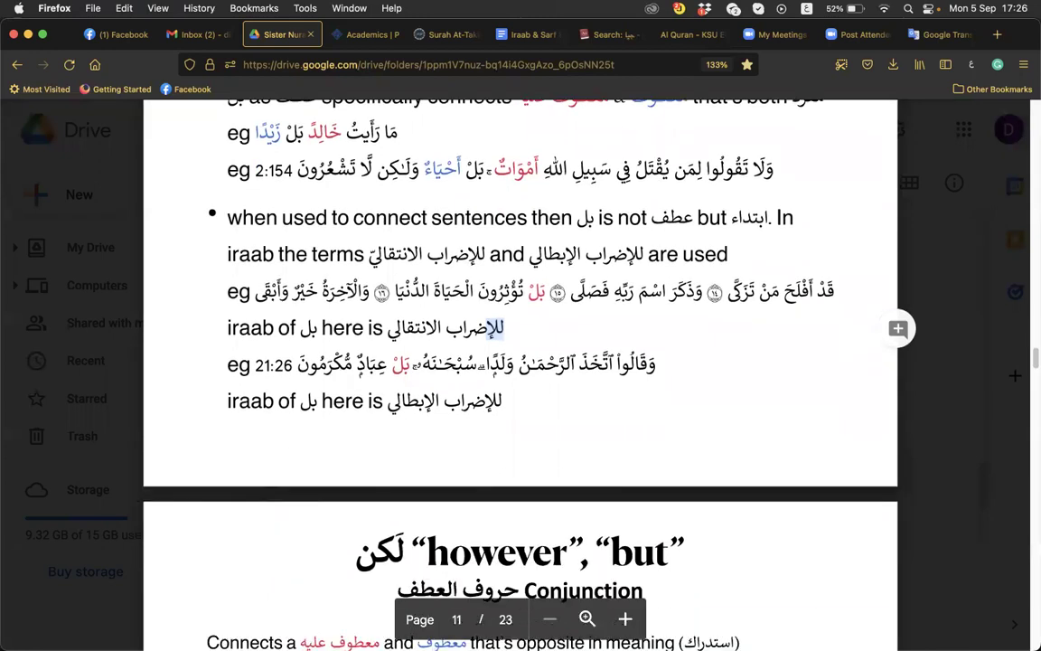
{"action": "scroll", "coordinate": [521, 362], "scroll_direction": "down", "scroll_amount": 5}
{"action": "scroll", "coordinate": [520, 362], "scroll_direction": "up", "scroll_amount": 14}
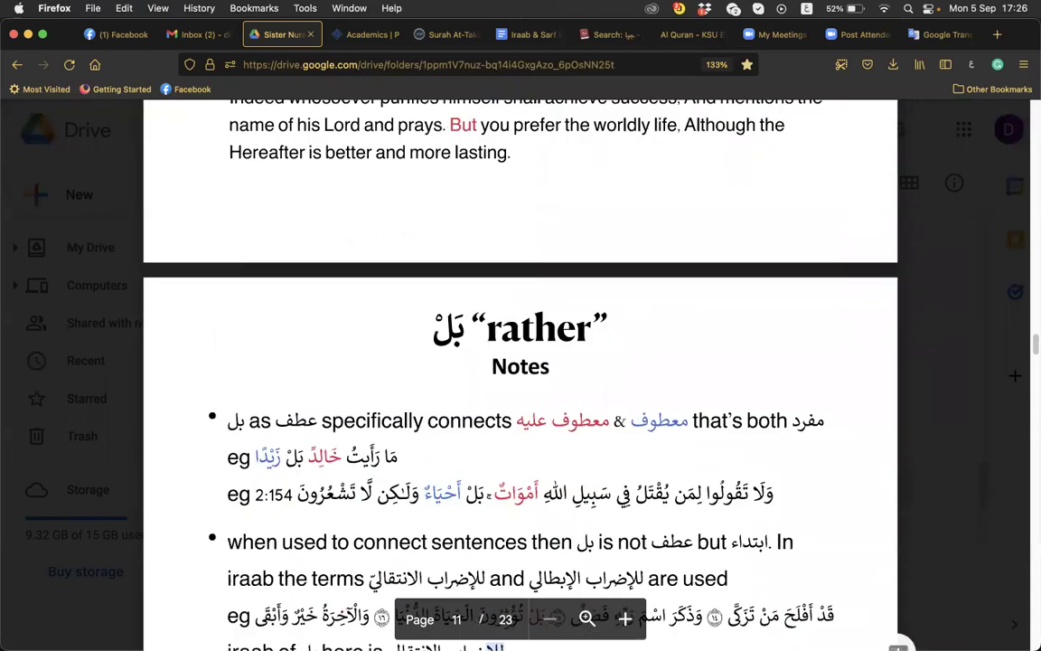
{"action": "scroll", "coordinate": [520, 362], "scroll_direction": "up", "scroll_amount": 6}
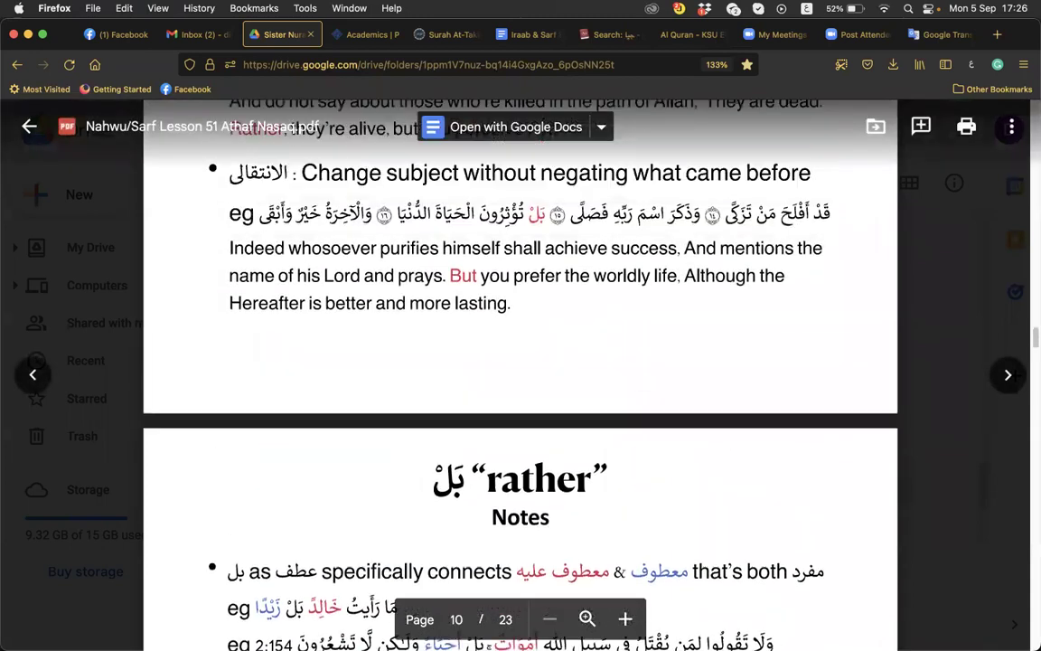
{"action": "scroll", "coordinate": [520, 362], "scroll_direction": "down", "scroll_amount": 4}
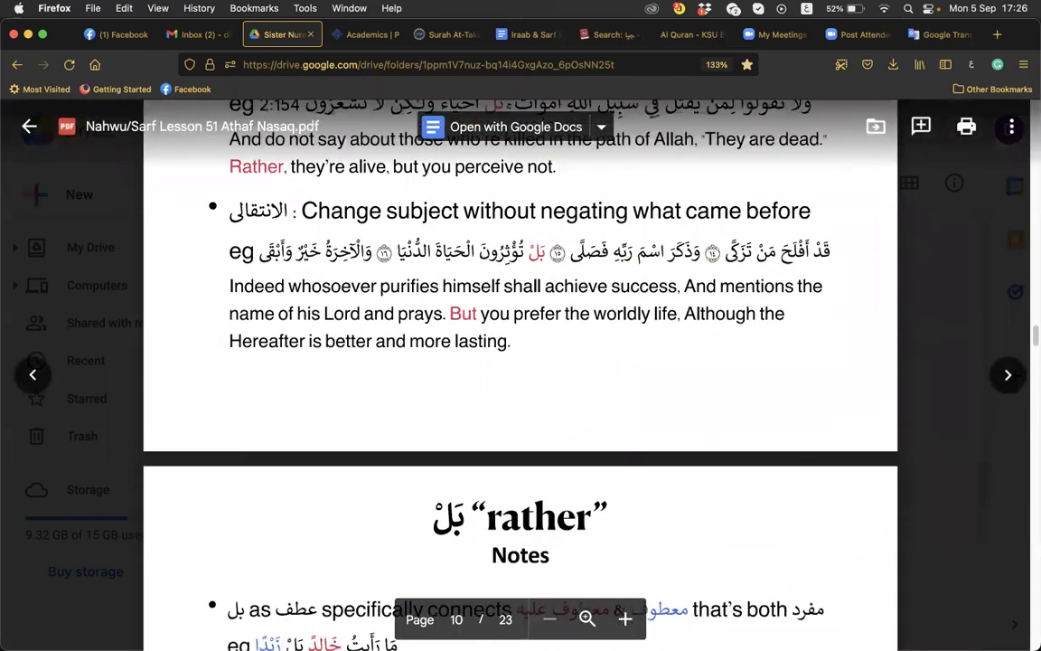
Step: Highlight the first letters of للإضراب in the i'rab line of the first sentence-connecting example on the بَلْ Notes page
{"action": "scroll", "coordinate": [535, 424], "scroll_direction": "down", "scroll_amount": 7}
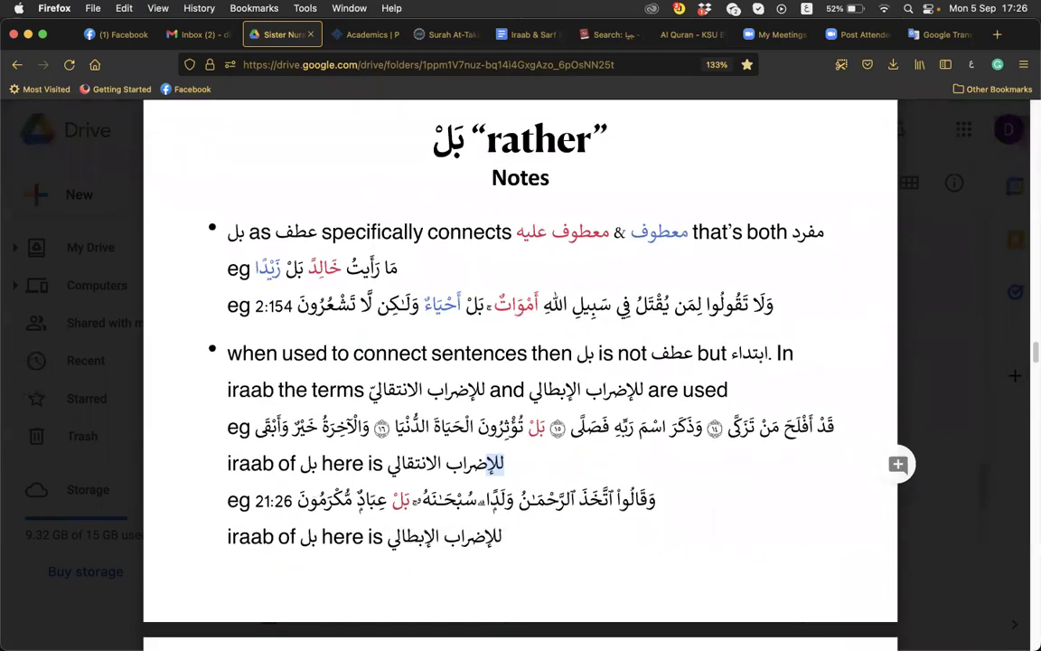
{"action": "left_click", "coordinate": [493, 461]}
{"action": "left_click_drag", "start_coordinate": [503, 462], "coordinate": [488, 462]}
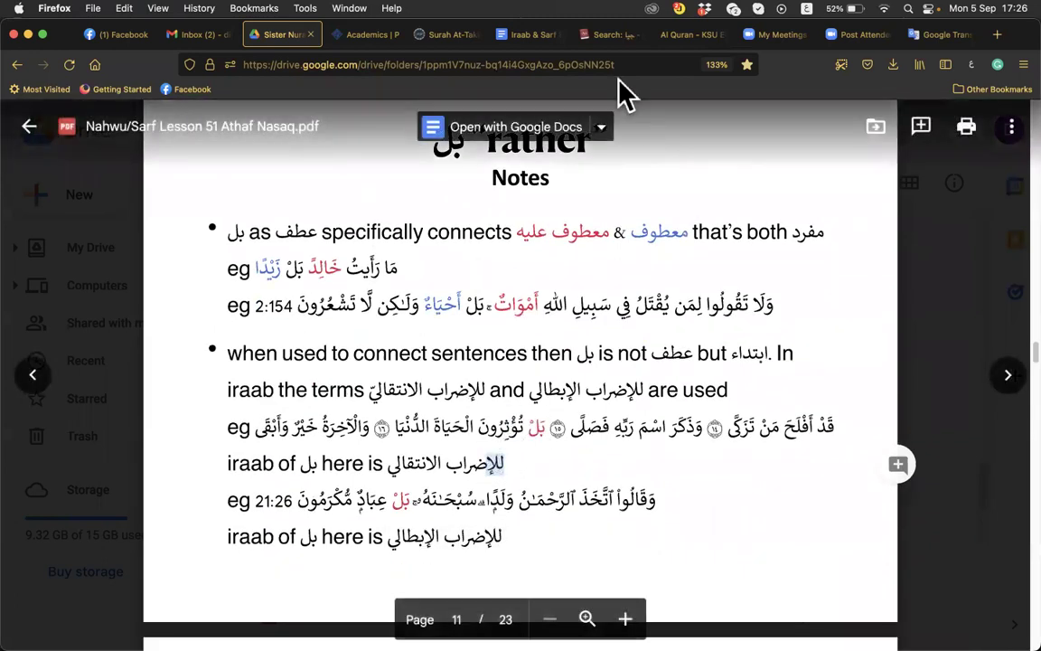
Step: Switch to the ejtaal.net Arabic dictionary and search for the root ضرب
{"action": "left_click", "coordinate": [604, 37]}
{"action": "type", "text": "sض"}
{"action": "type", "text": "رب"}
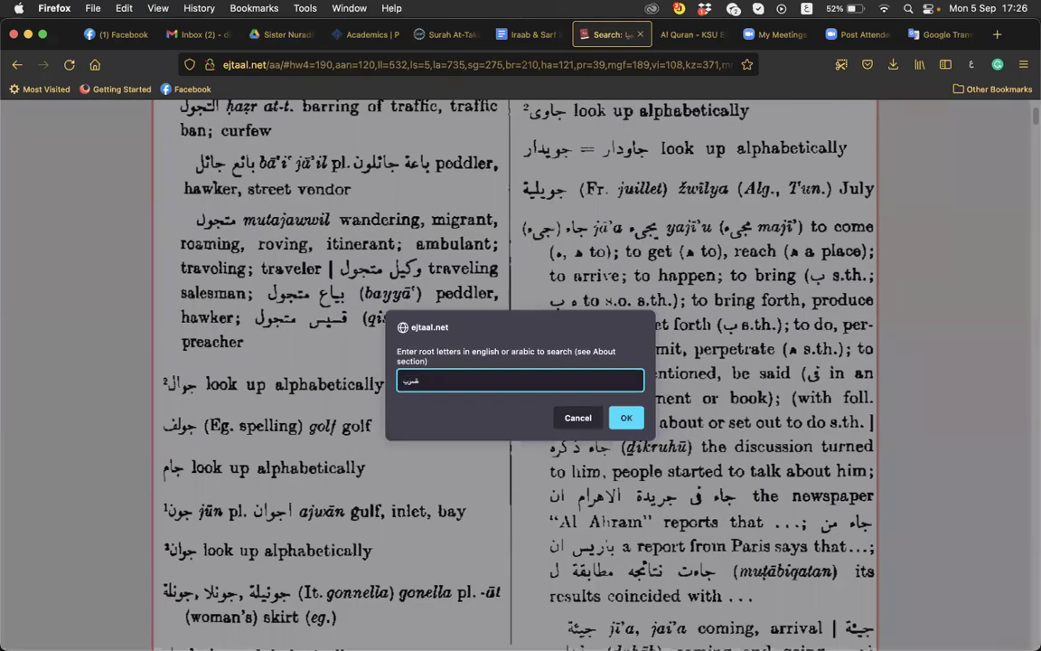
{"action": "key", "text": "Return"}
Step: Read through the ضرب entry in Hans Wehr, continuing to page 630 to examine the derived verb forms
{"action": "scroll", "coordinate": [521, 375], "scroll_direction": "down", "scroll_amount": 5}
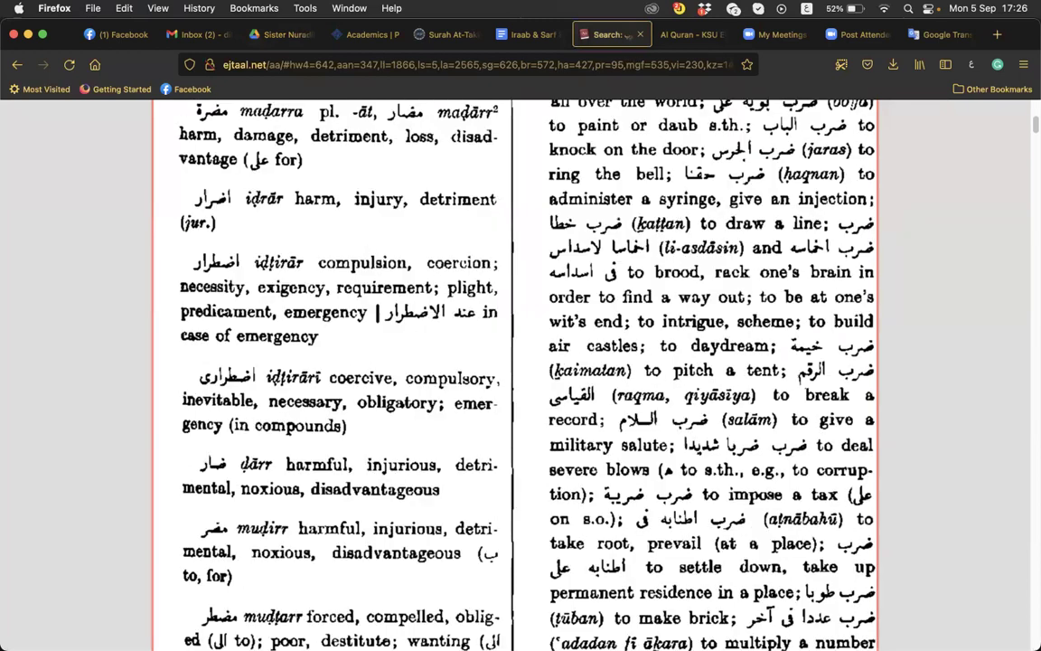
{"action": "scroll", "coordinate": [520, 375], "scroll_direction": "down", "scroll_amount": 2}
{"action": "scroll", "coordinate": [521, 375], "scroll_direction": "up", "scroll_amount": 12}
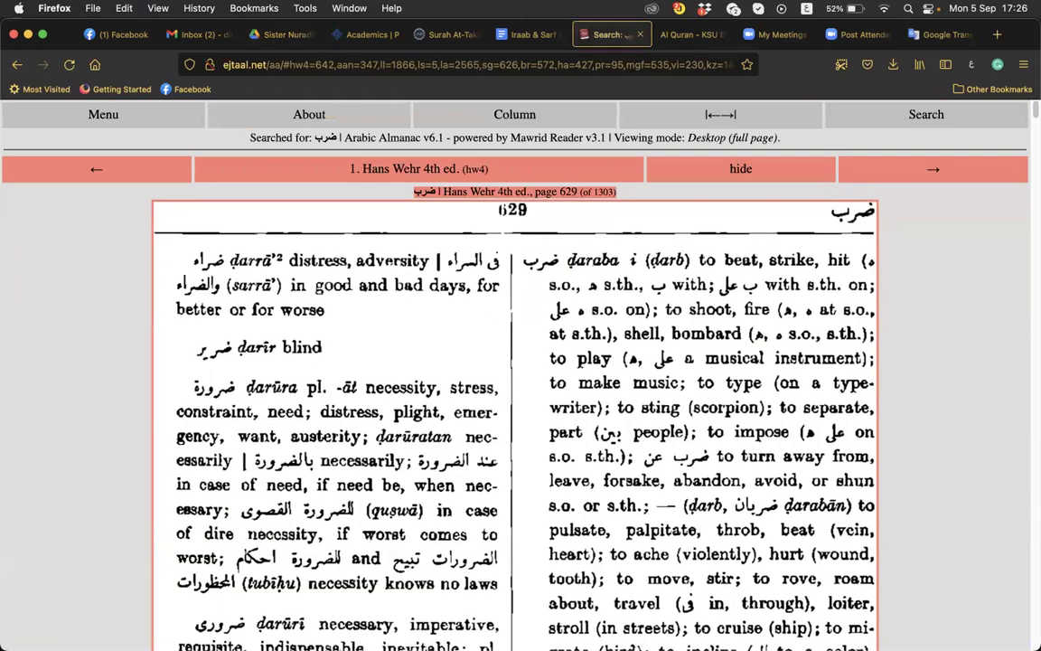
{"action": "scroll", "coordinate": [520, 375], "scroll_direction": "down", "scroll_amount": 10}
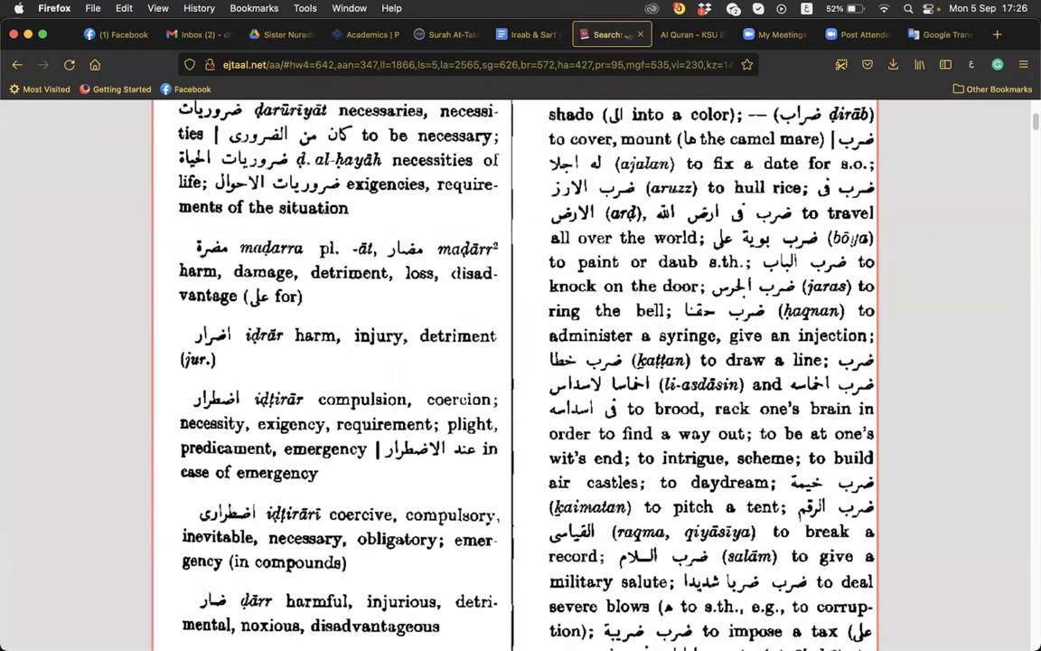
{"action": "key", "text": "Right"}
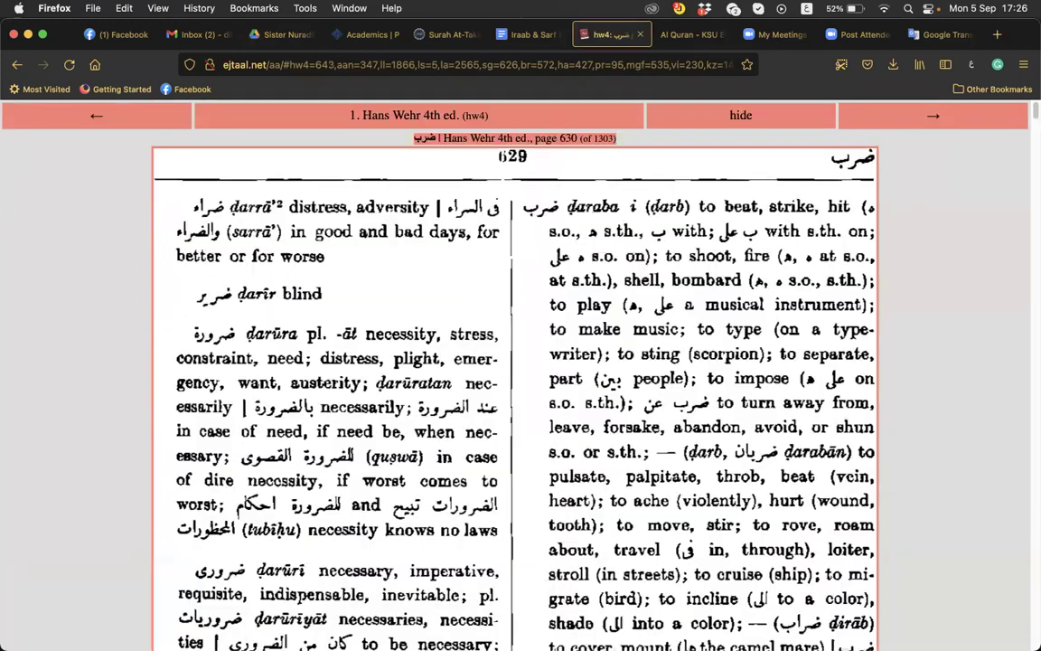
{"action": "scroll", "coordinate": [759, 294], "scroll_direction": "down", "scroll_amount": 2}
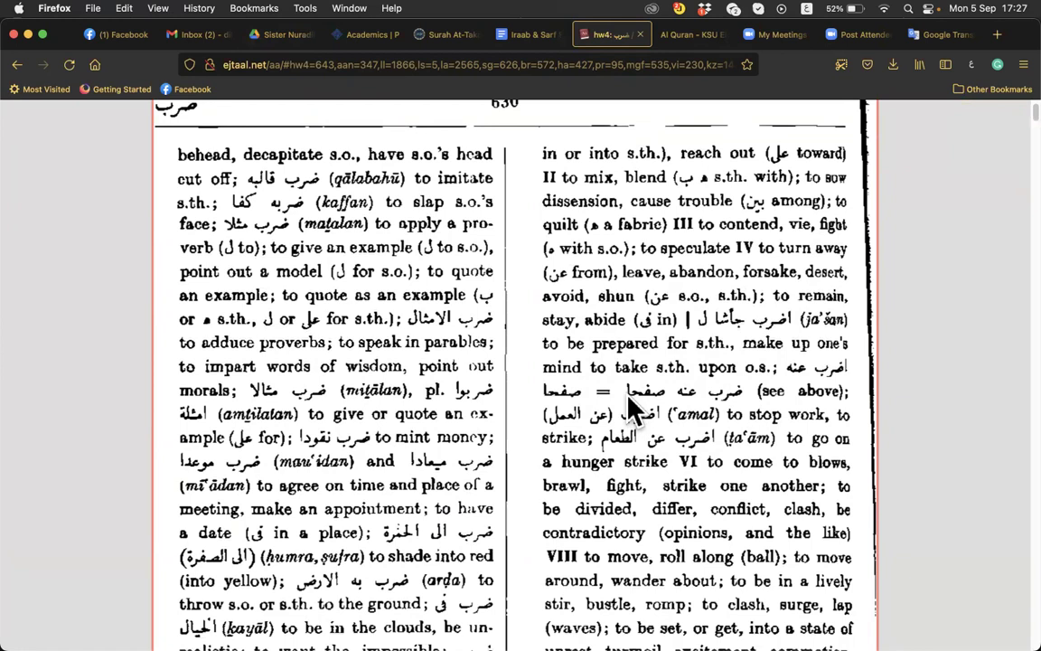
{"action": "scroll", "coordinate": [629, 395], "scroll_direction": "down", "scroll_amount": 2}
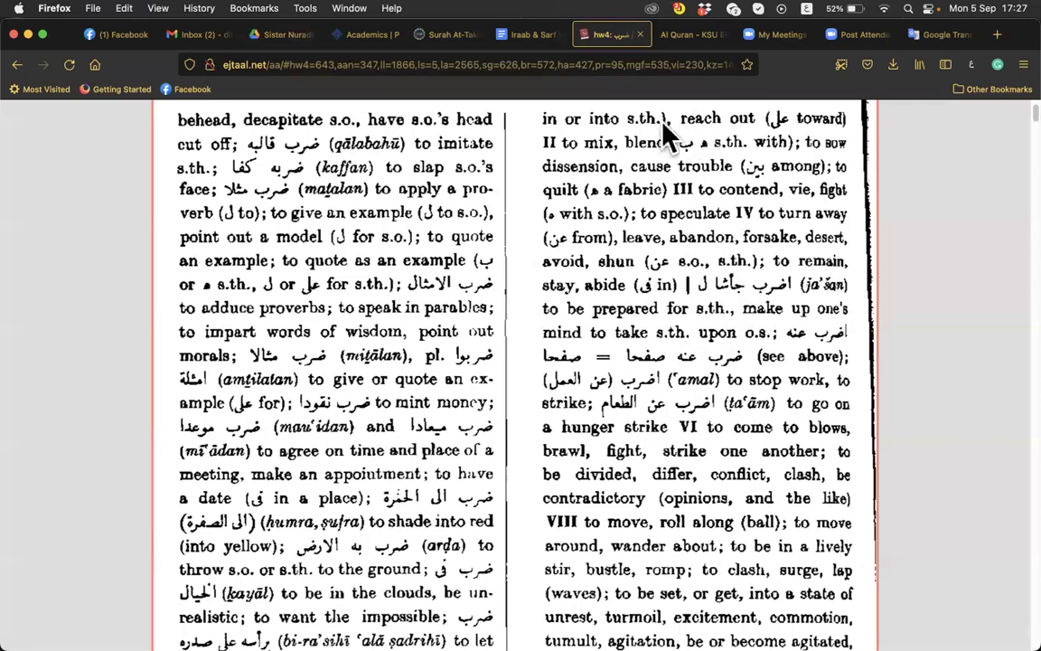
Step: Return to the Iraab & Sarf document and begin the i'rab of بَلْ with حرف ابتداء للإضراب ال
{"action": "left_click", "coordinate": [530, 37]}
{"action": "left_click", "coordinate": [709, 311]}
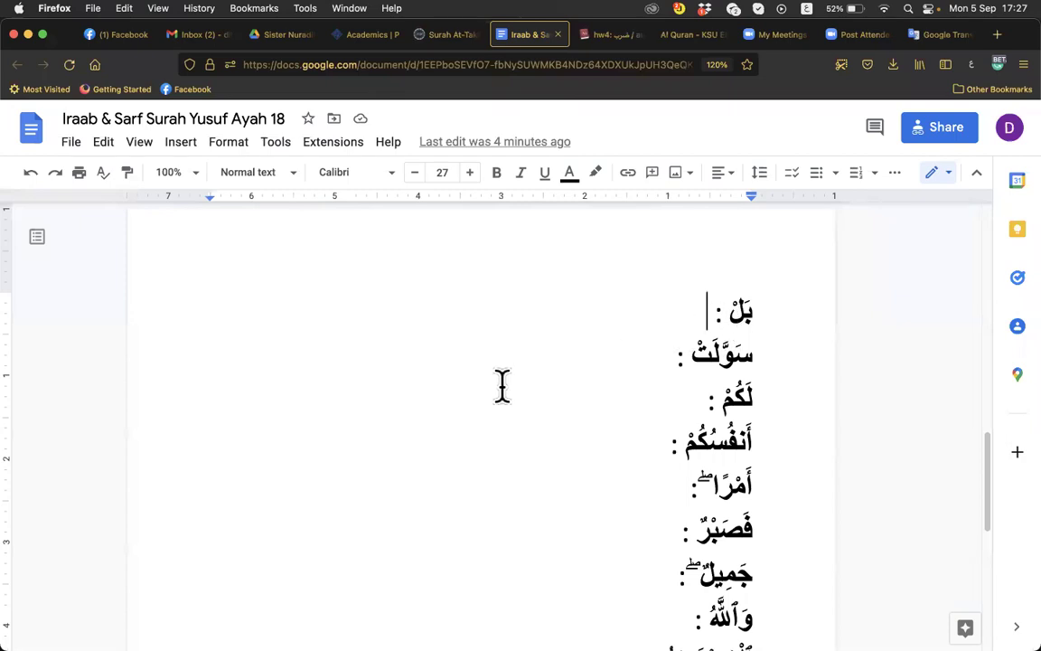
{"action": "type", "text": "حرف"}
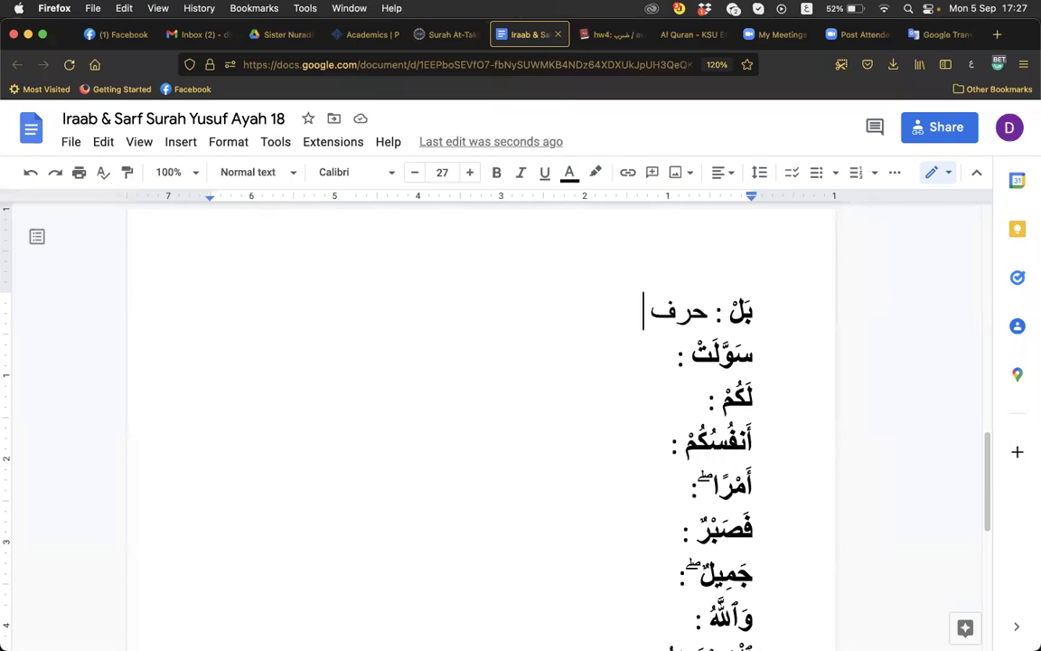
{"action": "type", "text": "ا"}
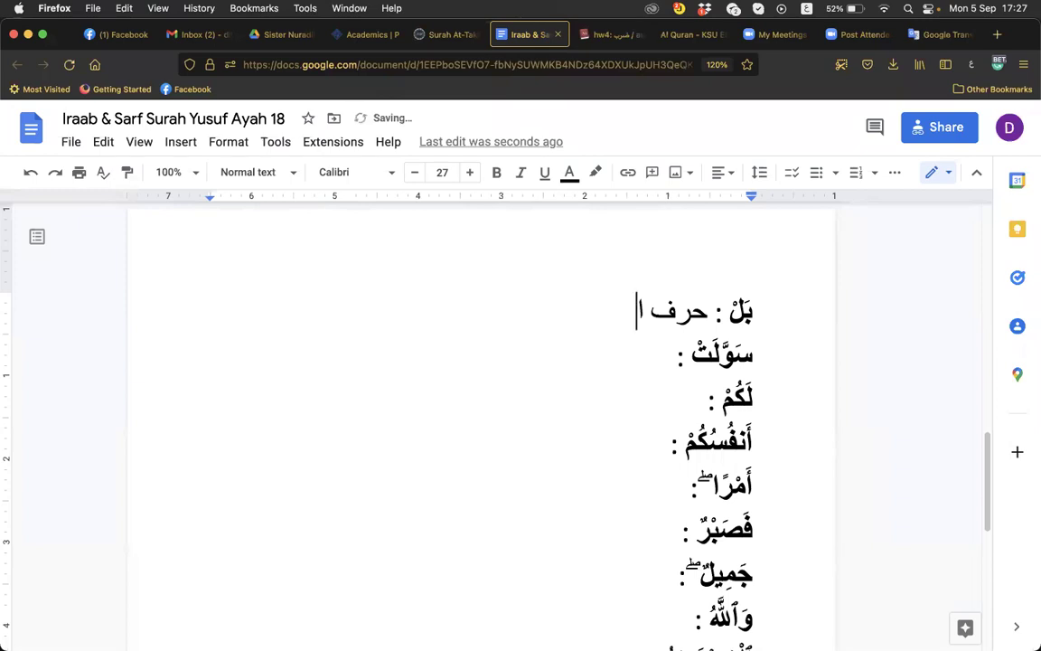
{"action": "type", "text": "بتداء"}
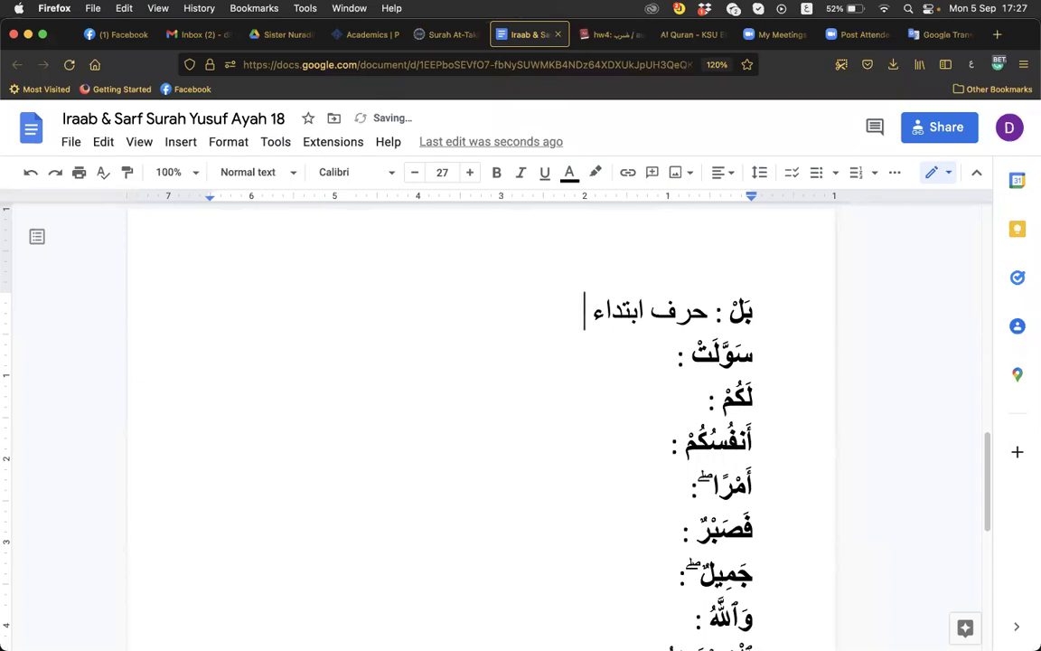
{"action": "type", "text": " للإضا"}
{"action": "key", "text": "BackSpace"}
{"action": "type", "text": "راب"}
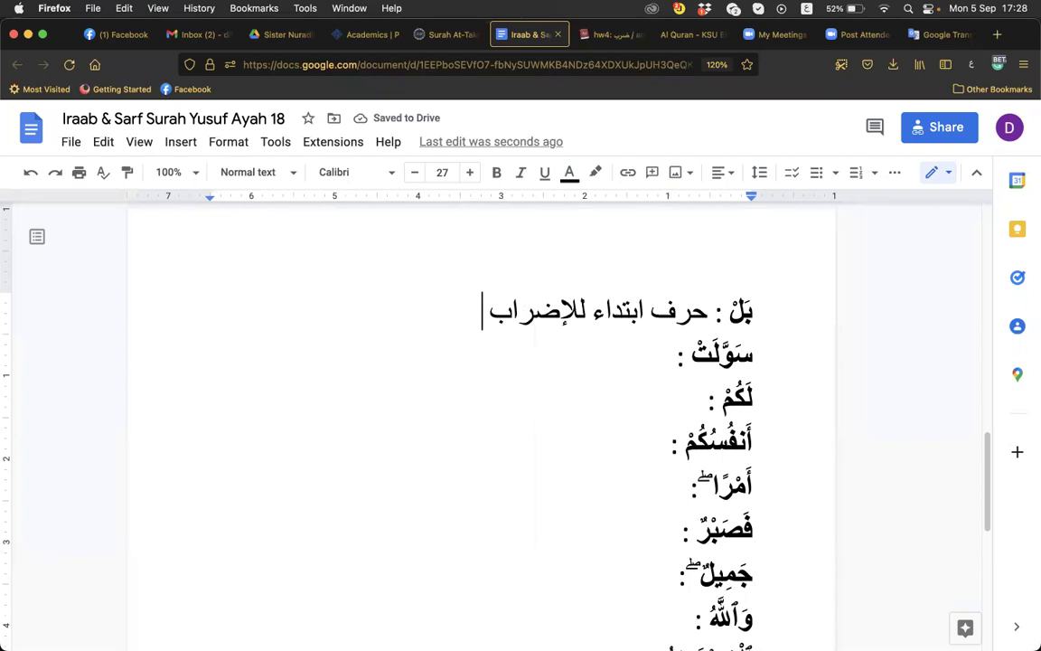
{"action": "type", "text": "ال"}
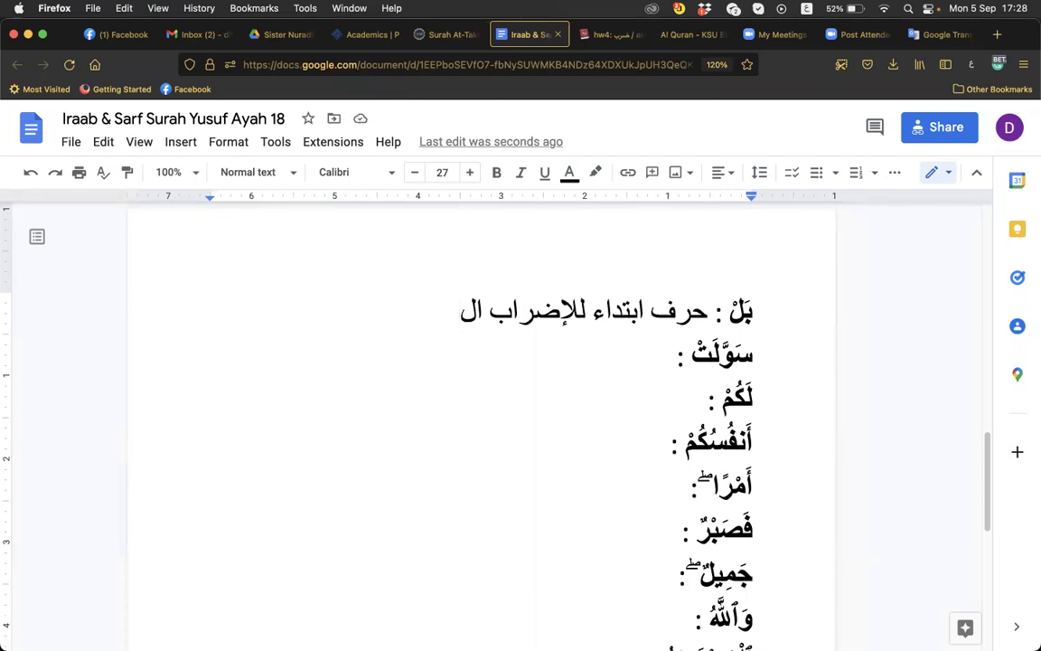
Step: Review the full ayah at the start of the document and the i'rab entries before بَلْ
{"action": "key", "text": "super+z"}
{"action": "key", "text": "super+z"}
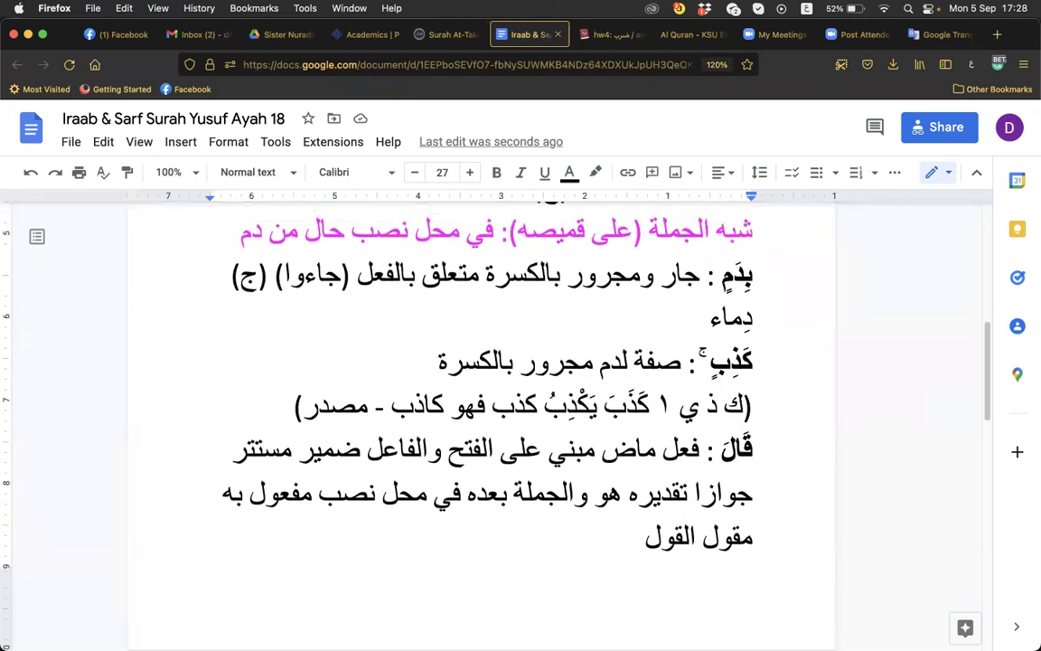
{"action": "key", "text": "super+z"}
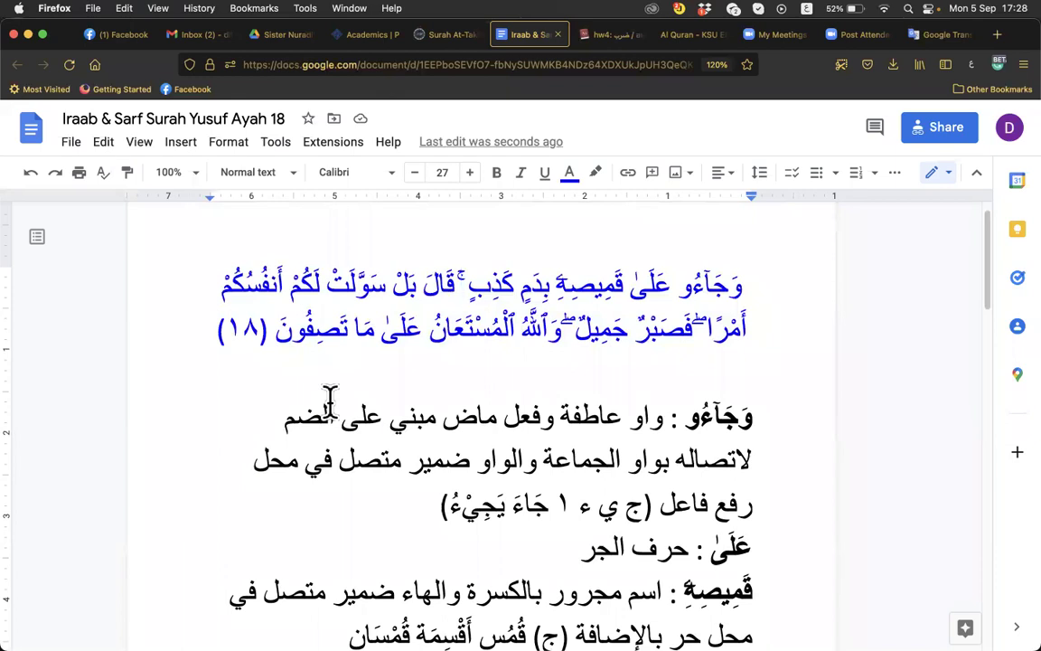
{"action": "scroll", "coordinate": [330, 400], "scroll_direction": "down", "scroll_amount": 10}
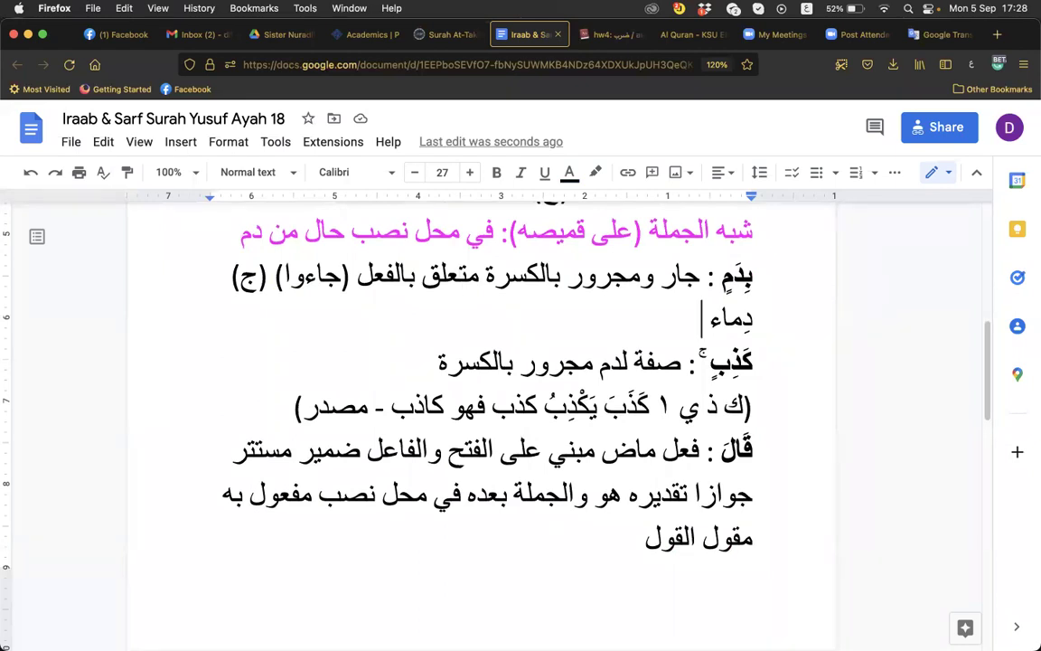
{"action": "scroll", "coordinate": [633, 287], "scroll_direction": "down", "scroll_amount": 10}
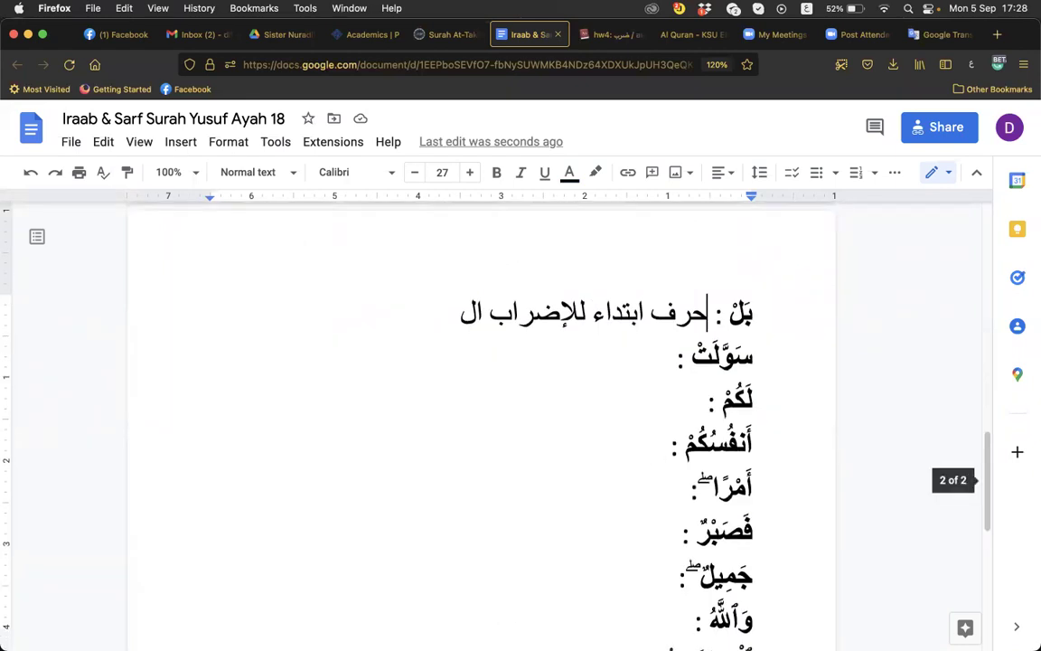
Step: Complete the i'rab of بَلْ by finishing its last word as الإبطالى
{"action": "left_click", "coordinate": [450, 313]}
{"action": "type", "text": "الإ"}
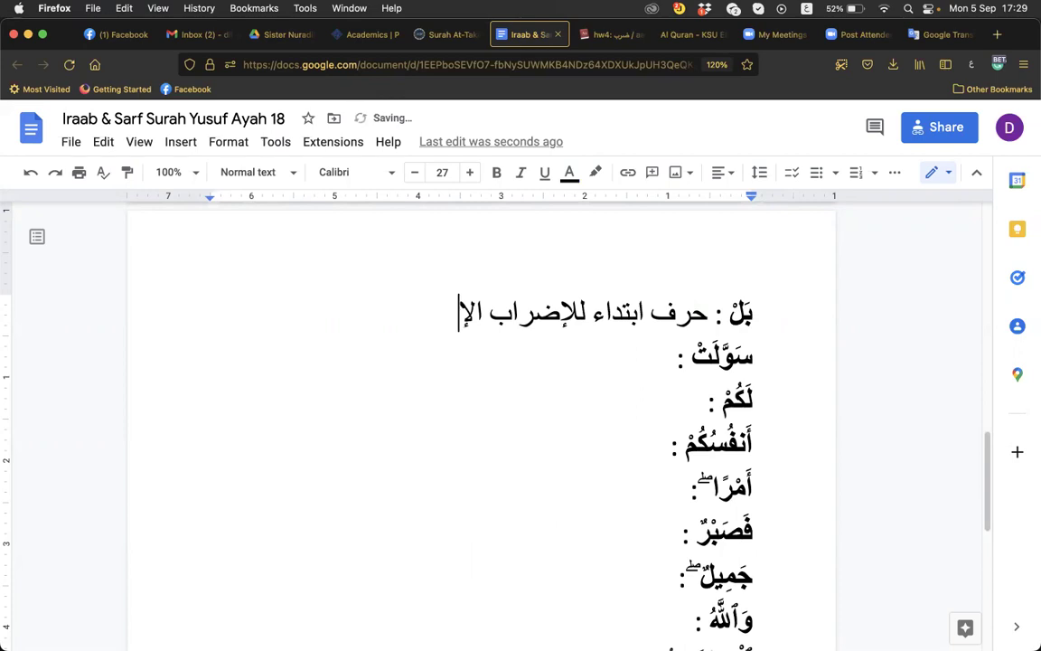
{"action": "type", "text": "بطالى"}
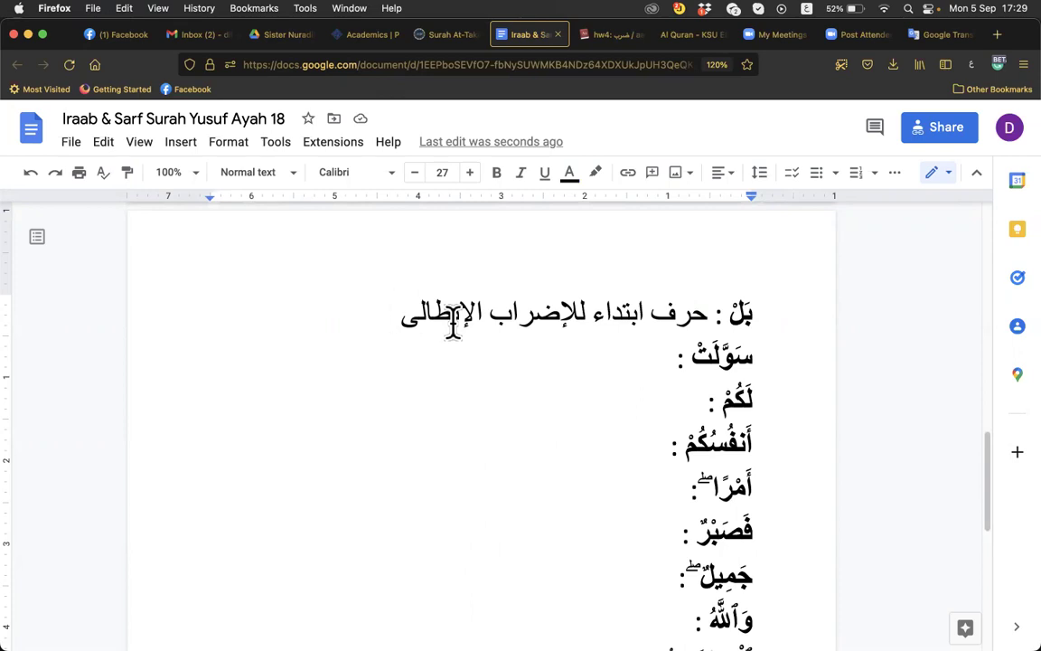
Step: Highlight ابتداء and بَلْ in the بَلْ line, and accept the spelling suggestion الإبطالي for its last word
{"action": "left_click", "coordinate": [653, 360]}
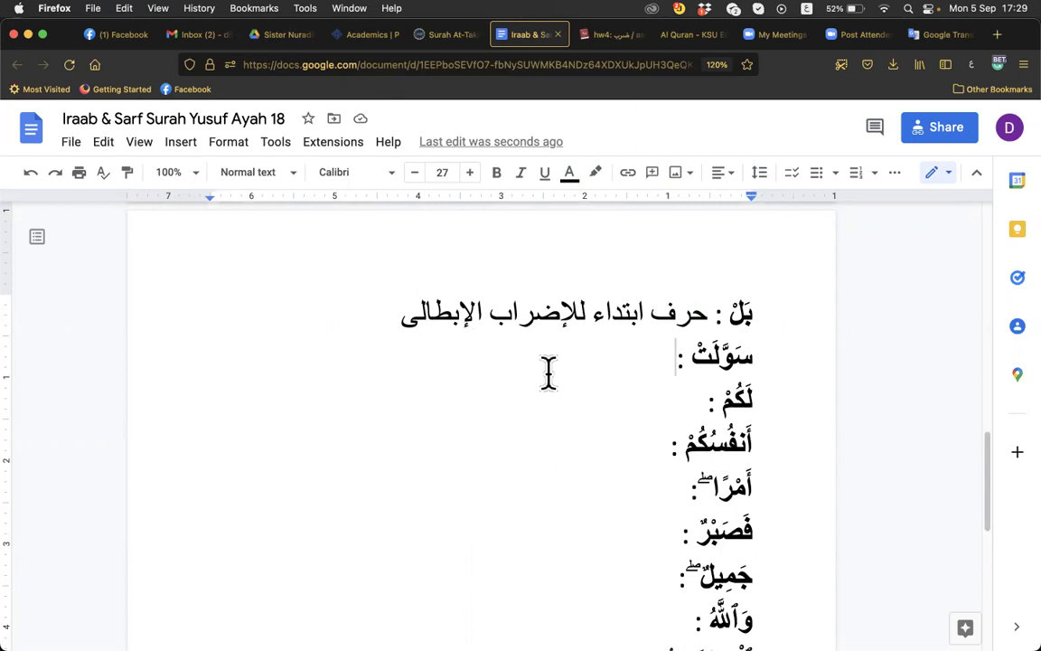
{"action": "double_click", "coordinate": [617, 313]}
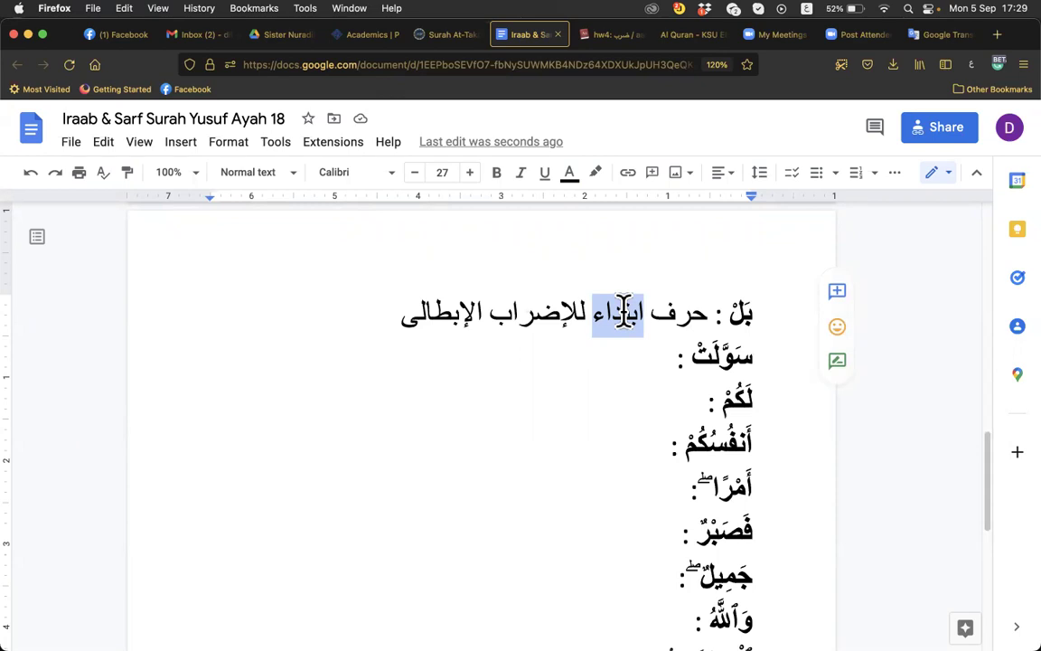
{"action": "double_click", "coordinate": [742, 312]}
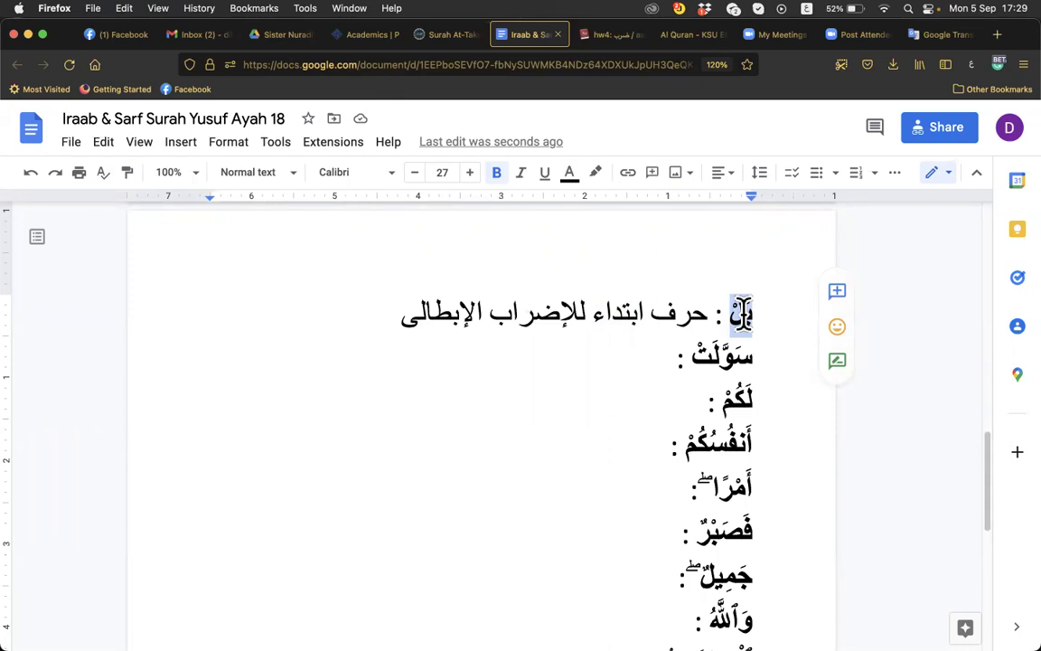
{"action": "double_click", "coordinate": [440, 314]}
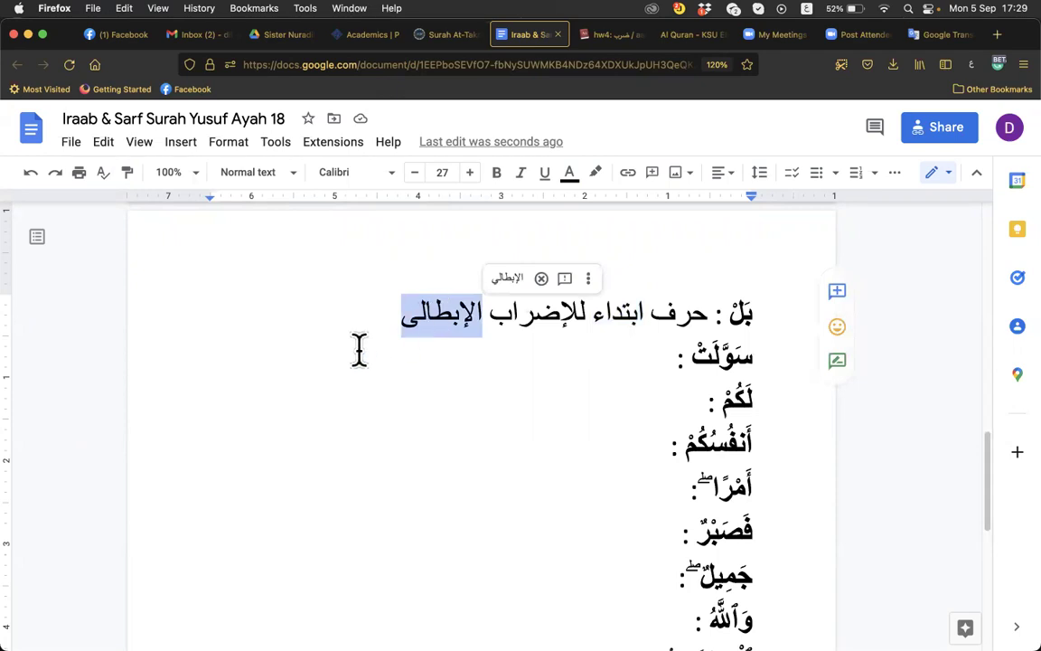
{"action": "left_click", "coordinate": [507, 279]}
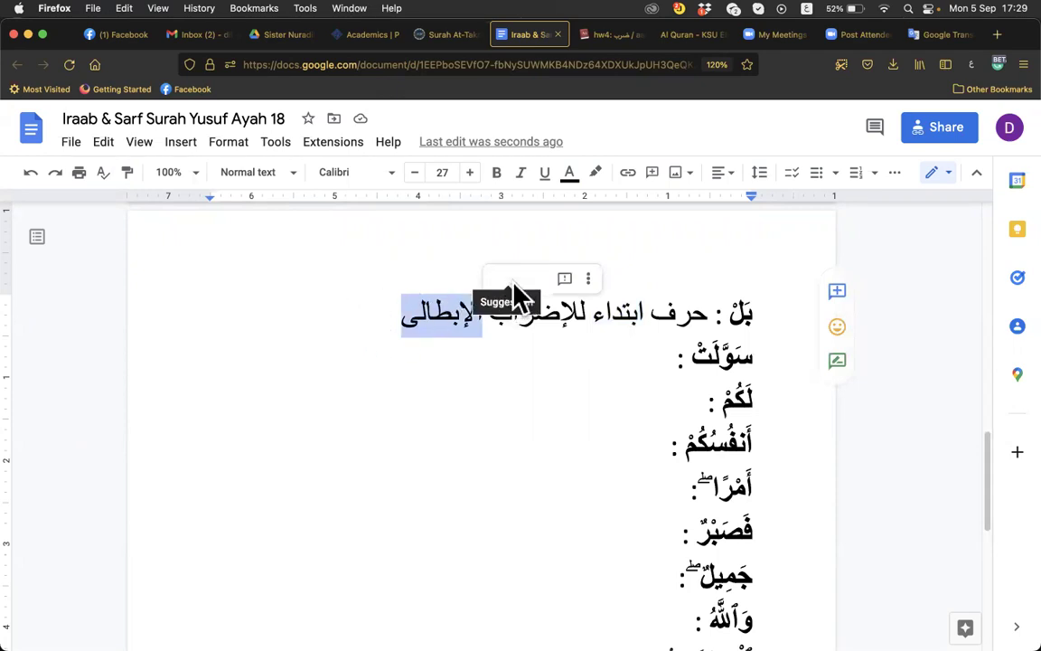
Step: Enter the i'rab of the verb سَوَّلَتْ as فعل ماض مبني على الفتح
{"action": "left_click", "coordinate": [598, 363]}
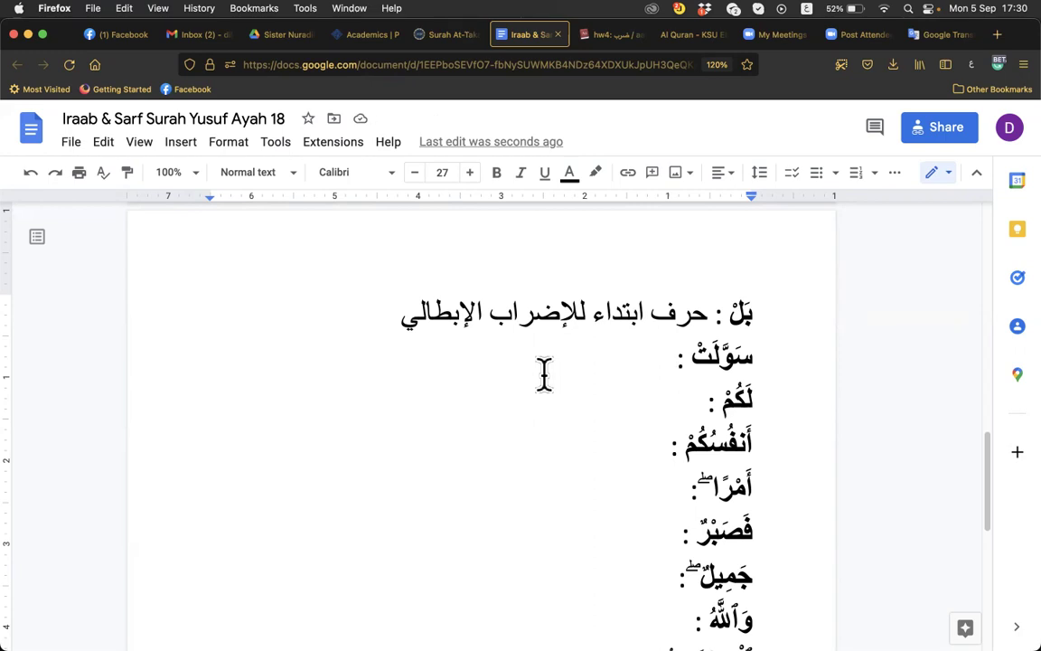
{"action": "type", "text": "فعل ماض"}
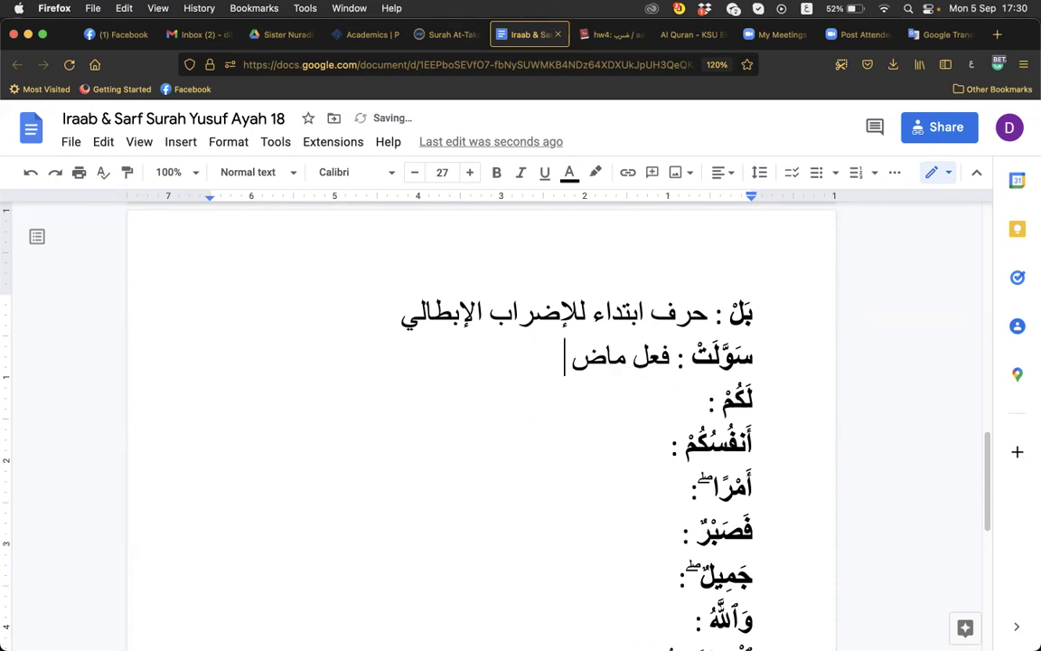
{"action": "type", "text": "مبني على"}
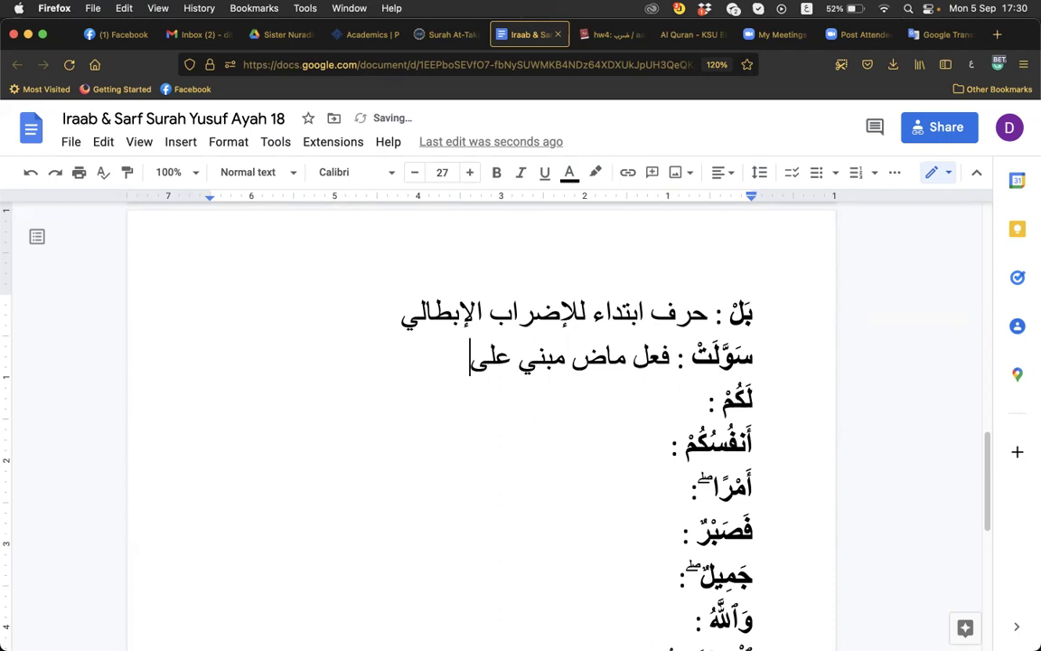
{"action": "type", "text": " الفتح"}
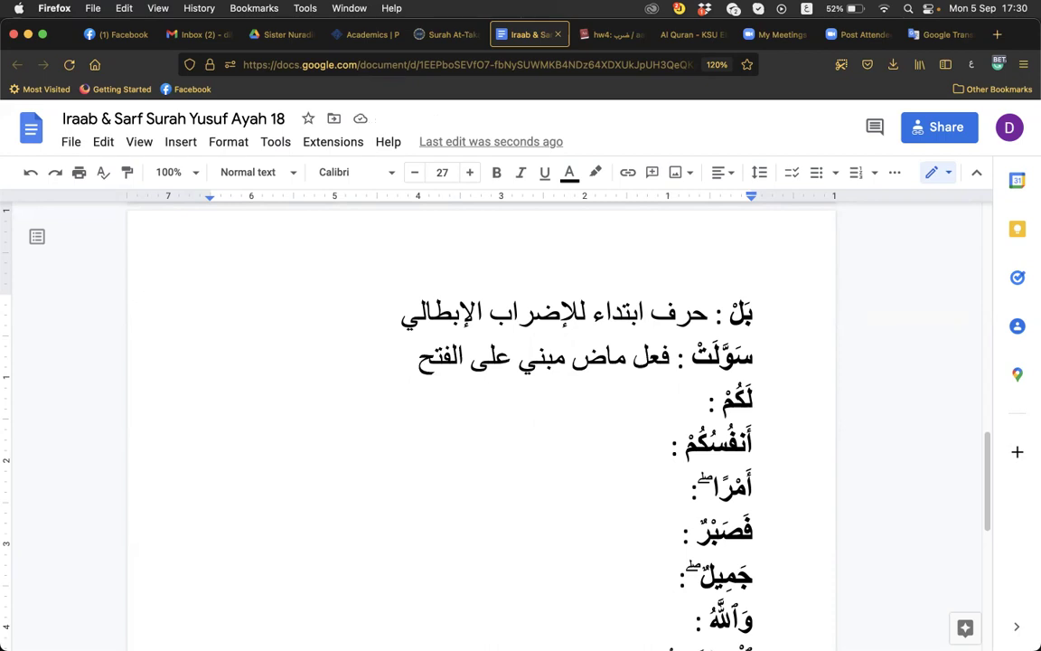
Step: Extend the i'rab of سَوَّلَتْ with والتاء التأنيث لا محل لها من الإعراب
{"action": "type", "text": "والتا"}
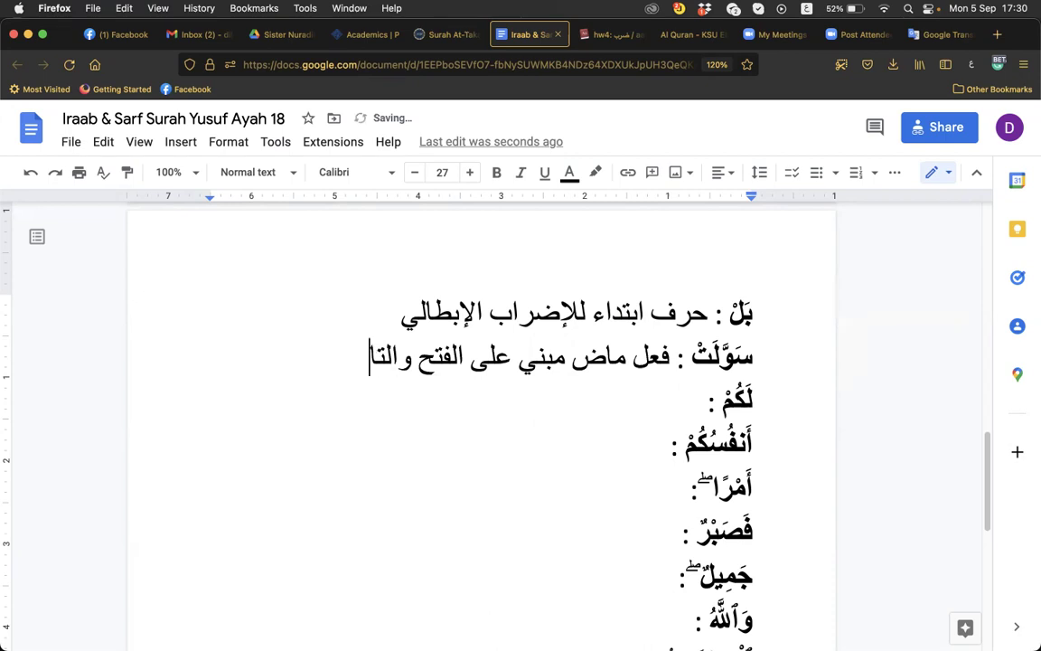
{"action": "type", "text": "ء التأنيث"}
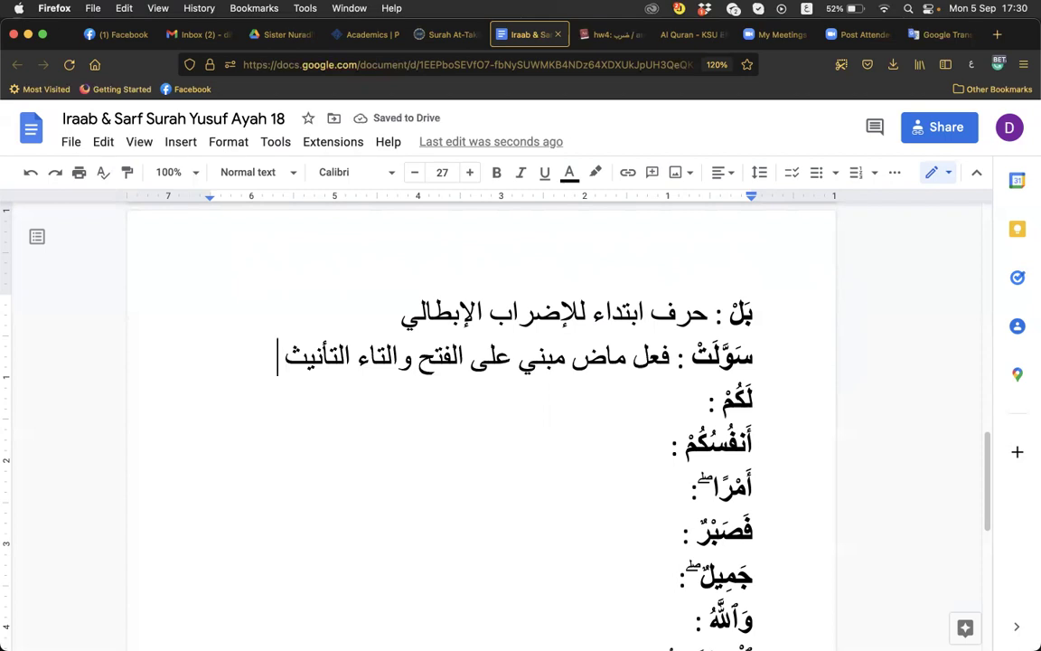
{"action": "type", "text": "لا"}
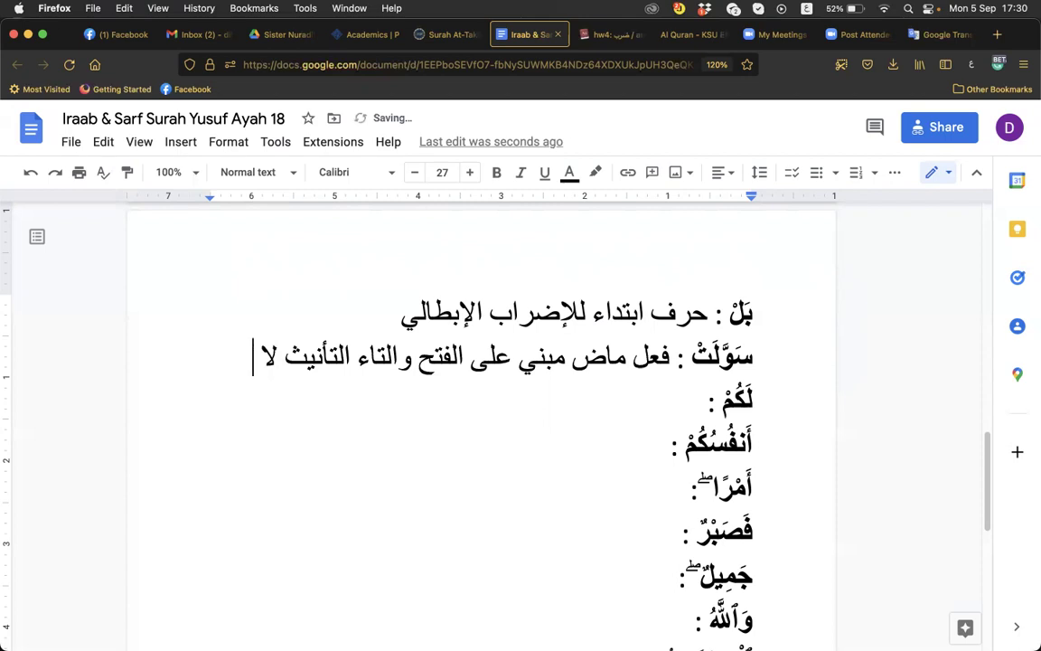
{"action": "type", "text": " محل"}
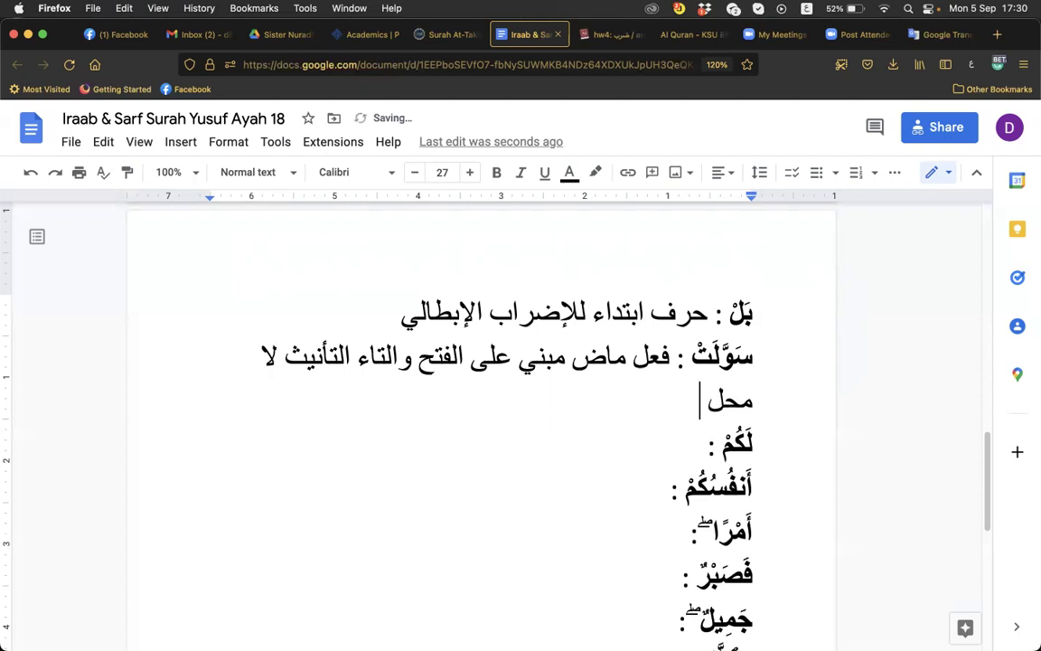
{"action": "type", "text": " لها من ال"}
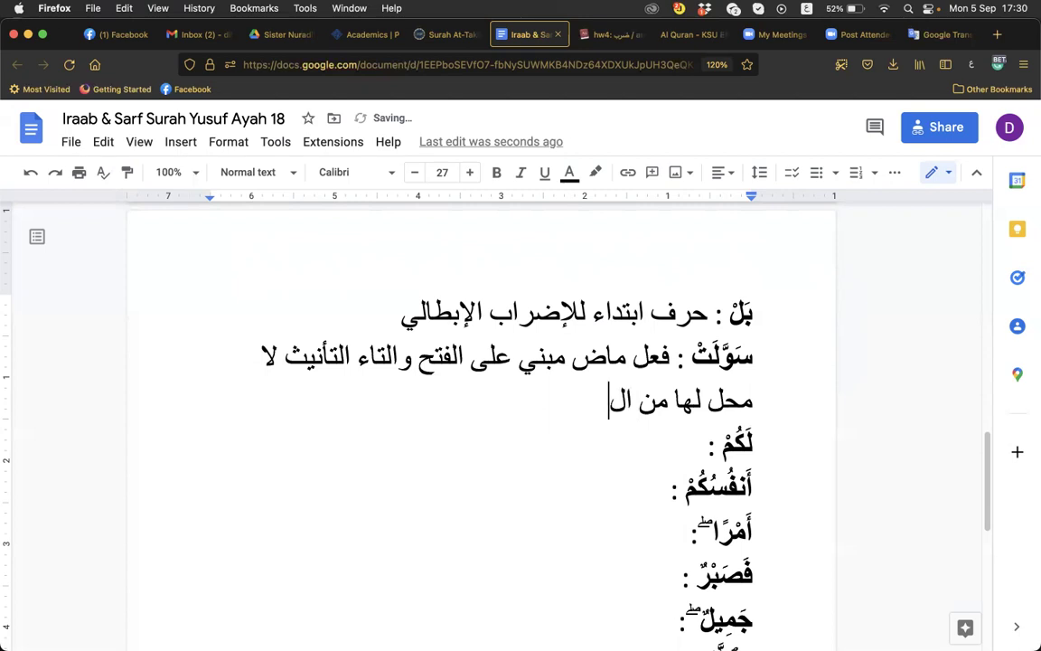
{"action": "type", "text": "إعراب"}
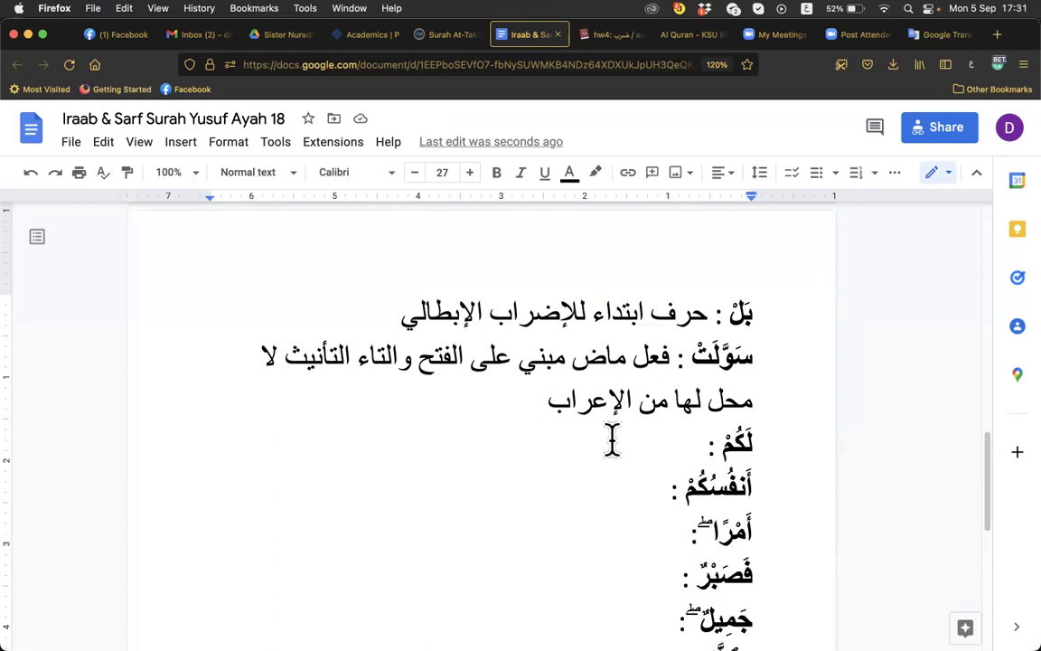
Step: Add the sarf of سَوَّلَتْ in parentheses after its i'rab: (س و ل ٢ سَوَّلَ يُسَوِّلُ تَسْوِيل)
{"action": "type", "text": "("}
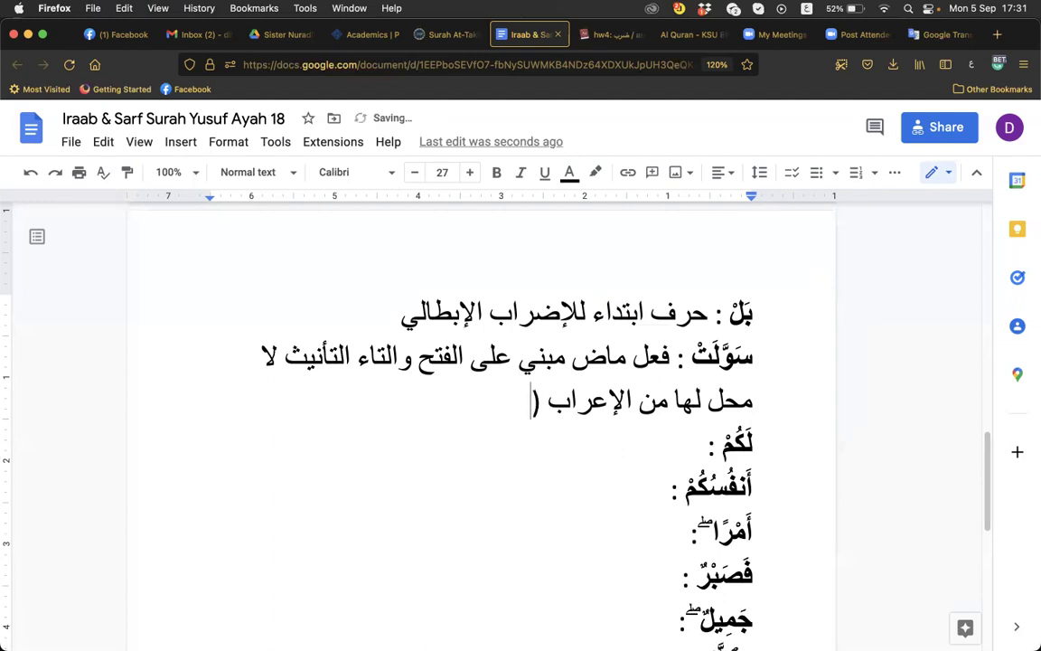
{"action": "type", "text": "س و ل"}
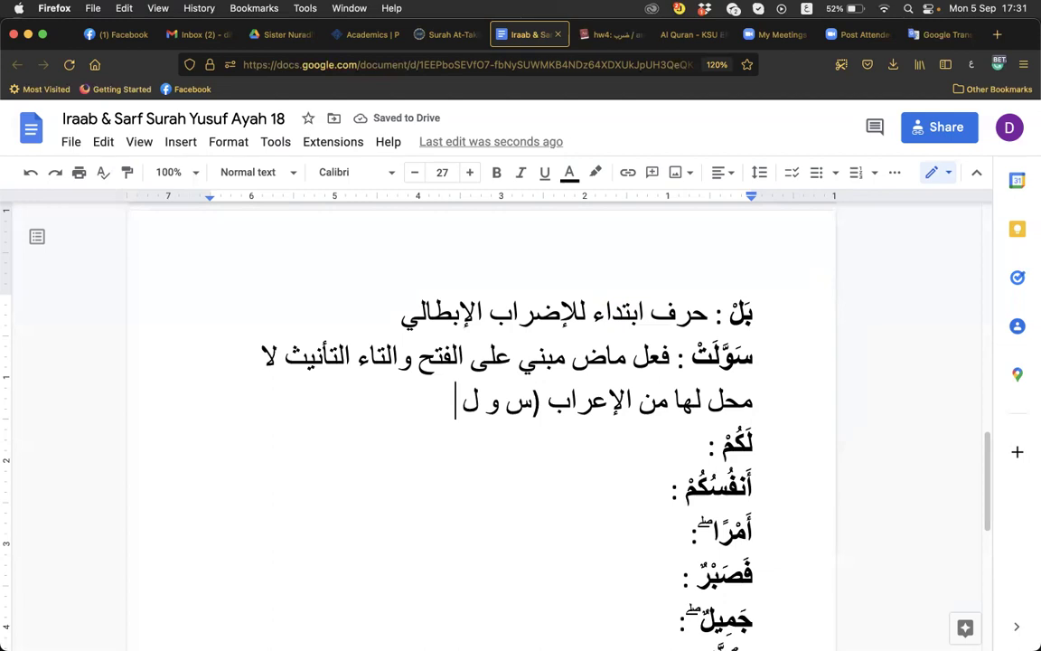
{"action": "type", "text": "٢"}
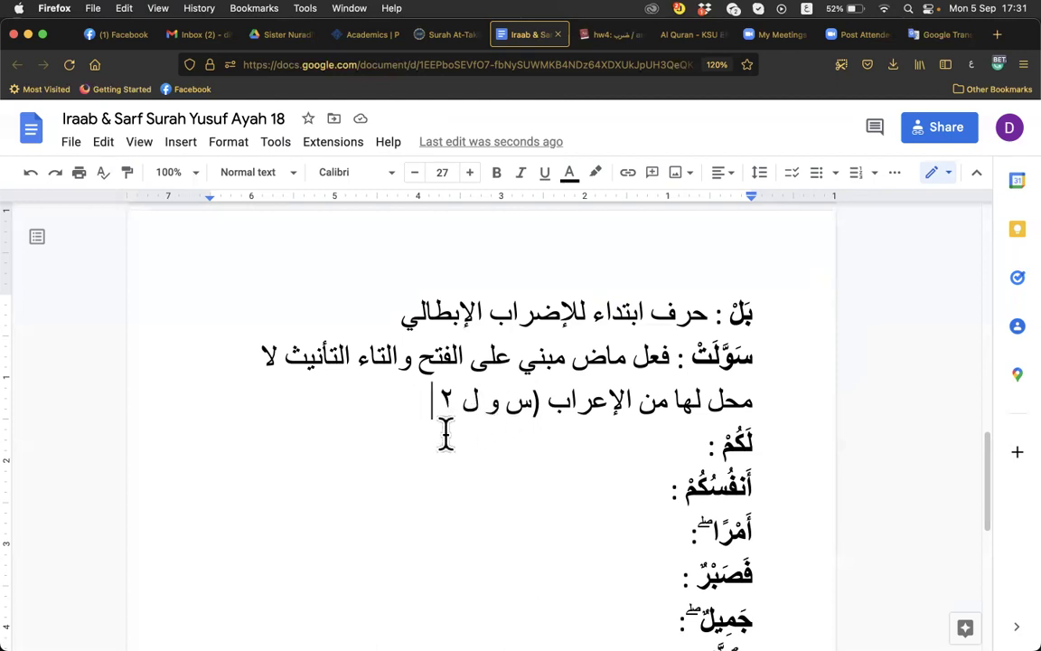
{"action": "type", "text": "سَوَّ"}
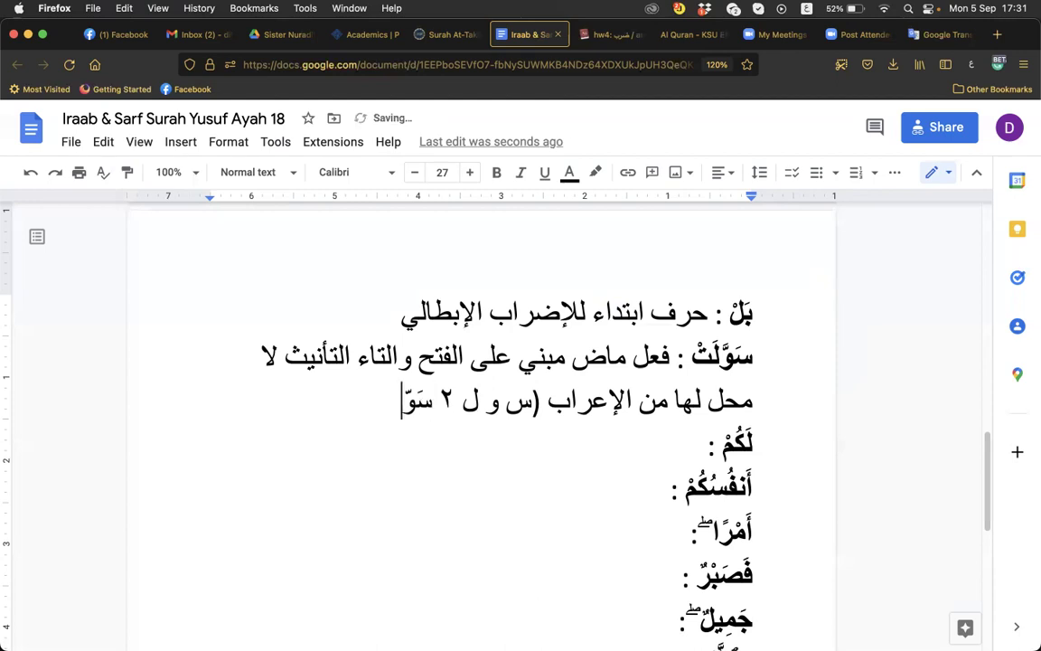
{"action": "type", "text": "لَ يُس"}
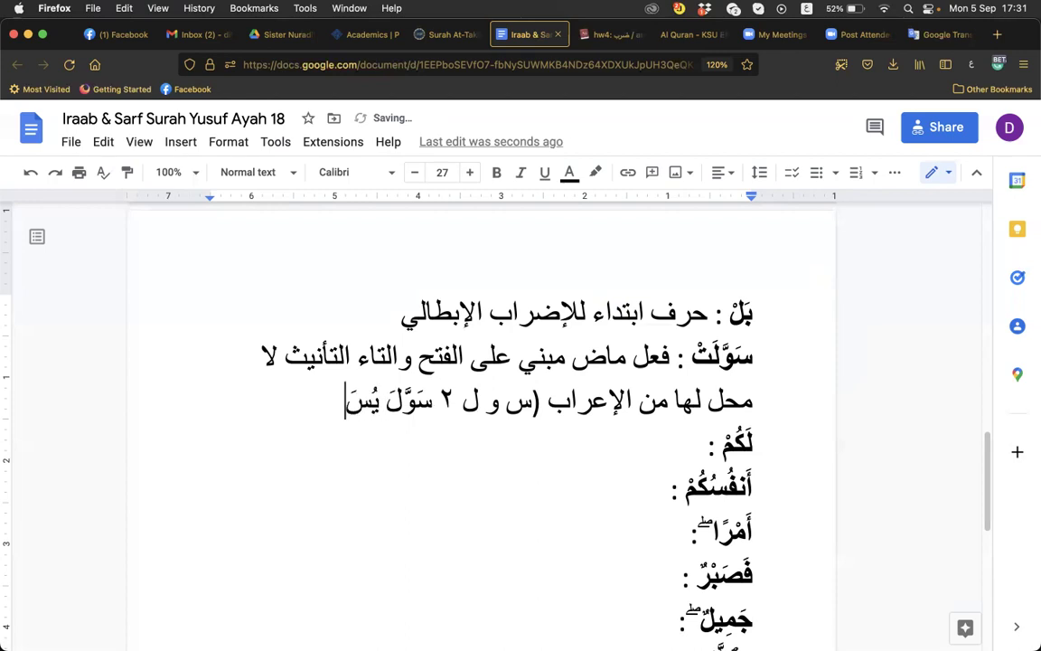
{"action": "type", "text": "َوِّلُ"}
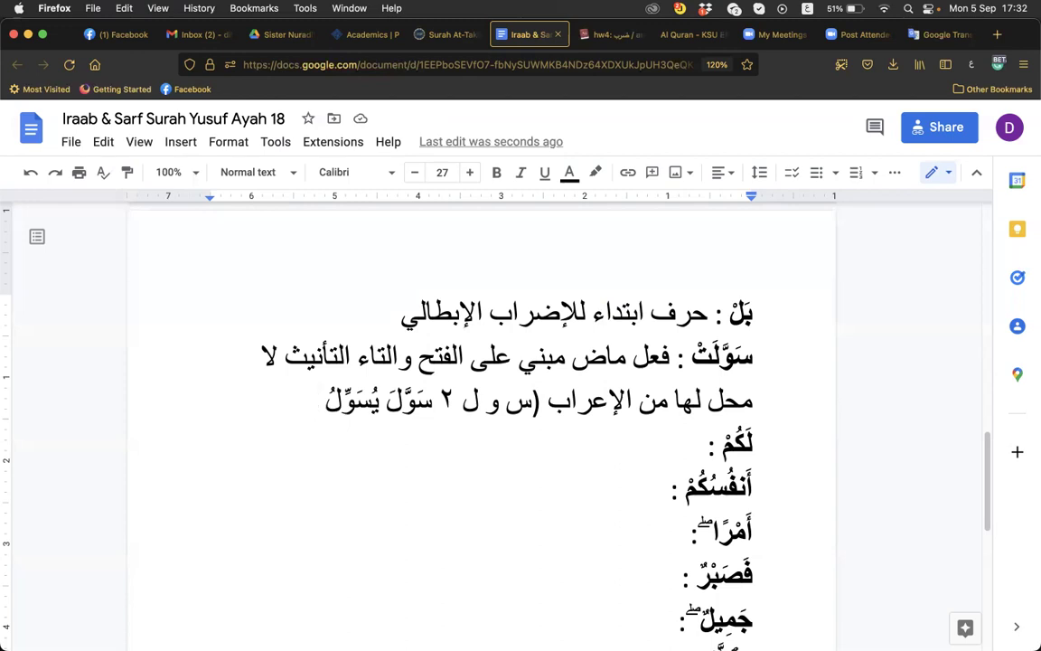
{"action": "type", "text": "تَس"}
{"action": "type", "text": "ْوِيل"}
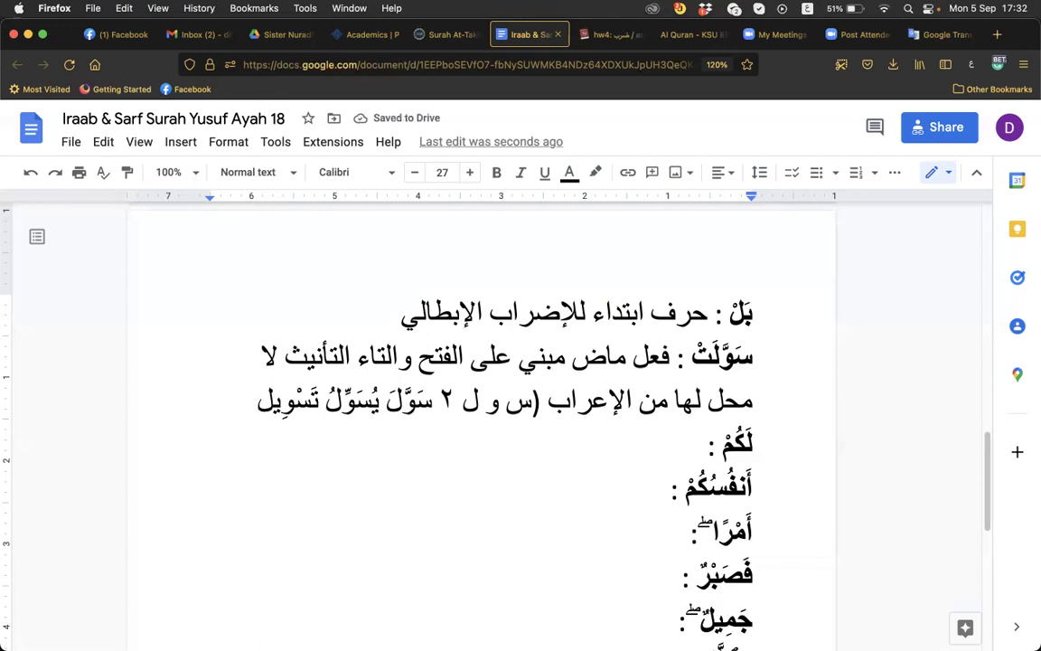
{"action": "type", "text": ")"}
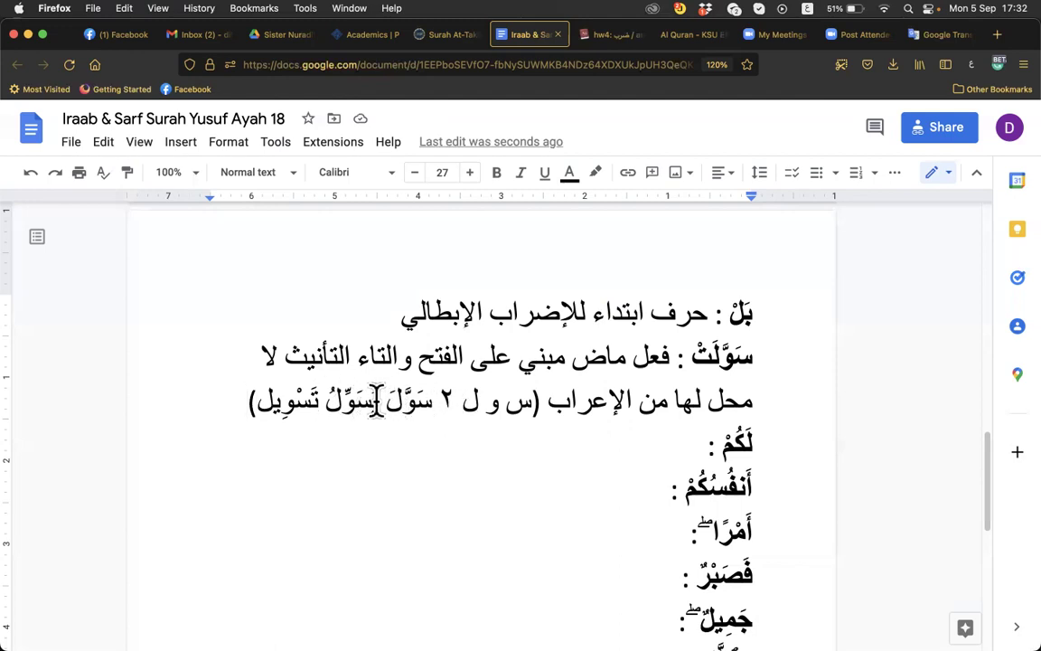
{"action": "type", "text": "يُ"}
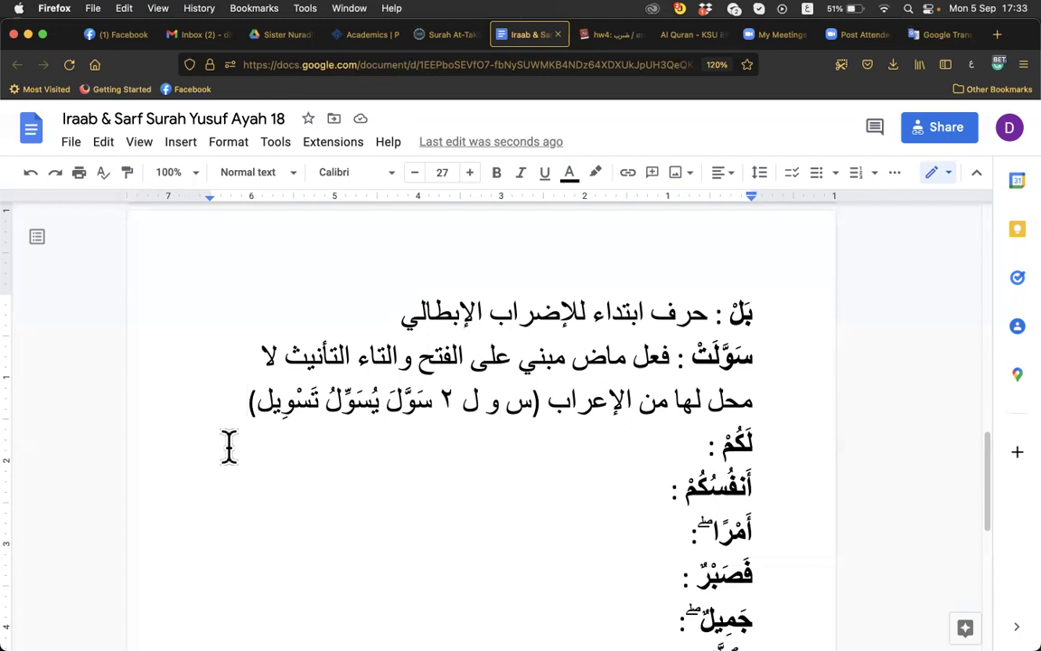
Step: Enter the i'rab of لَكُمْ as جار ومجرور متعلق بالفعل (سولت)
{"action": "left_click", "coordinate": [605, 456]}
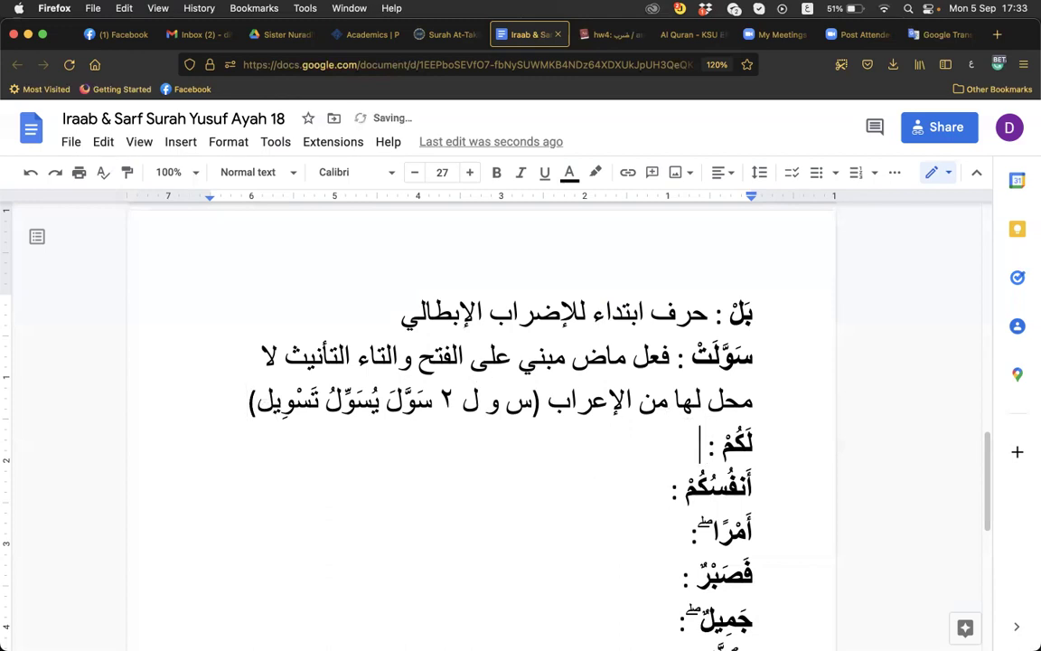
{"action": "type", "text": "جار و"}
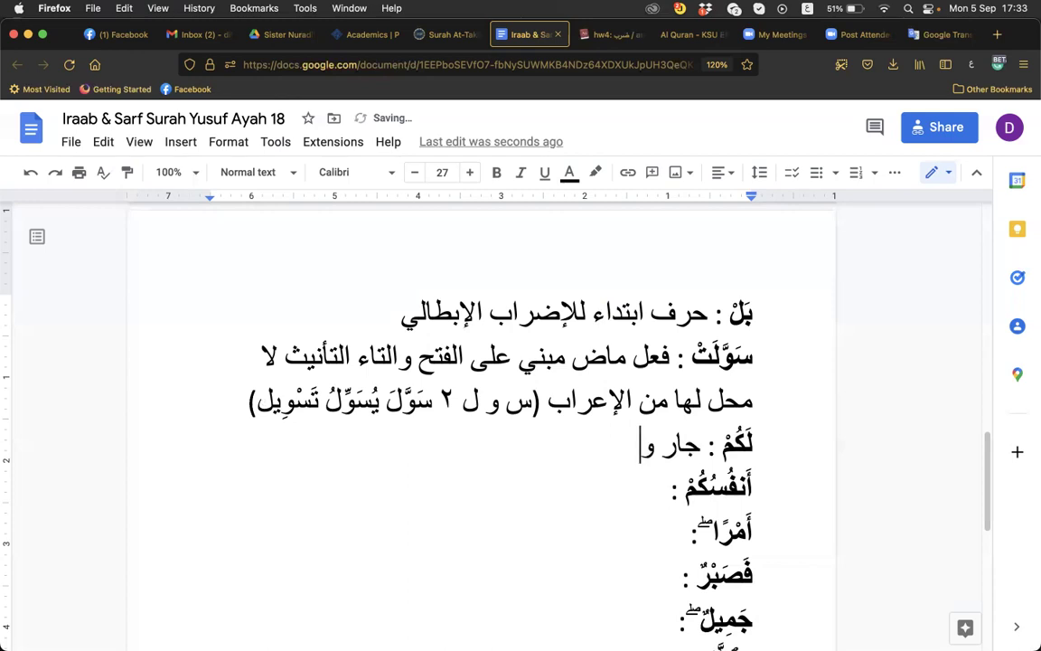
{"action": "type", "text": "مجرور "}
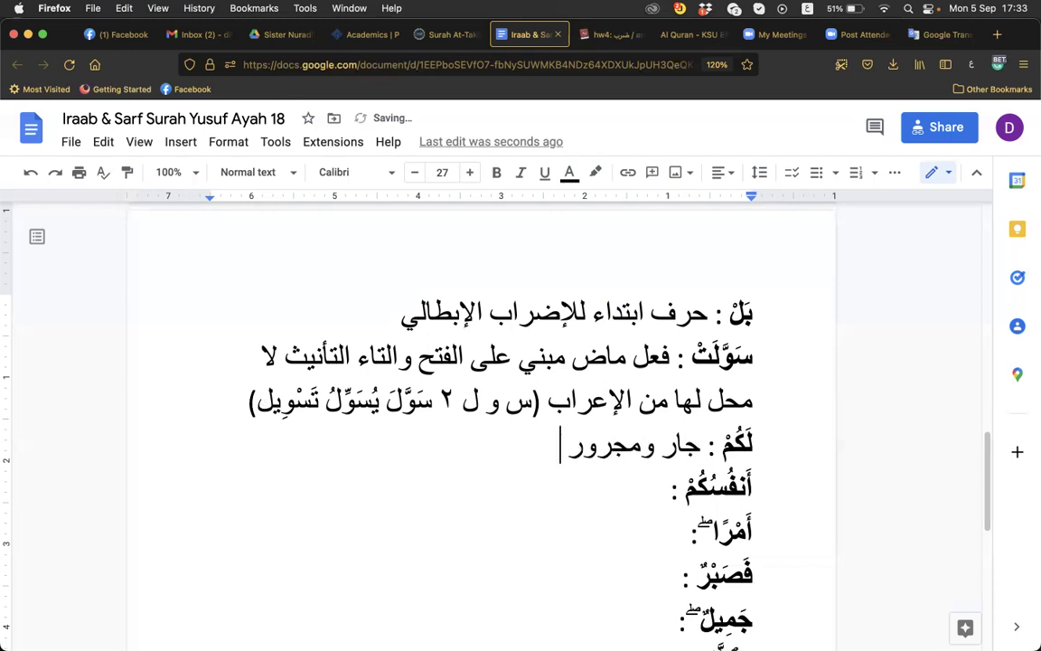
{"action": "type", "text": "متعلق با"}
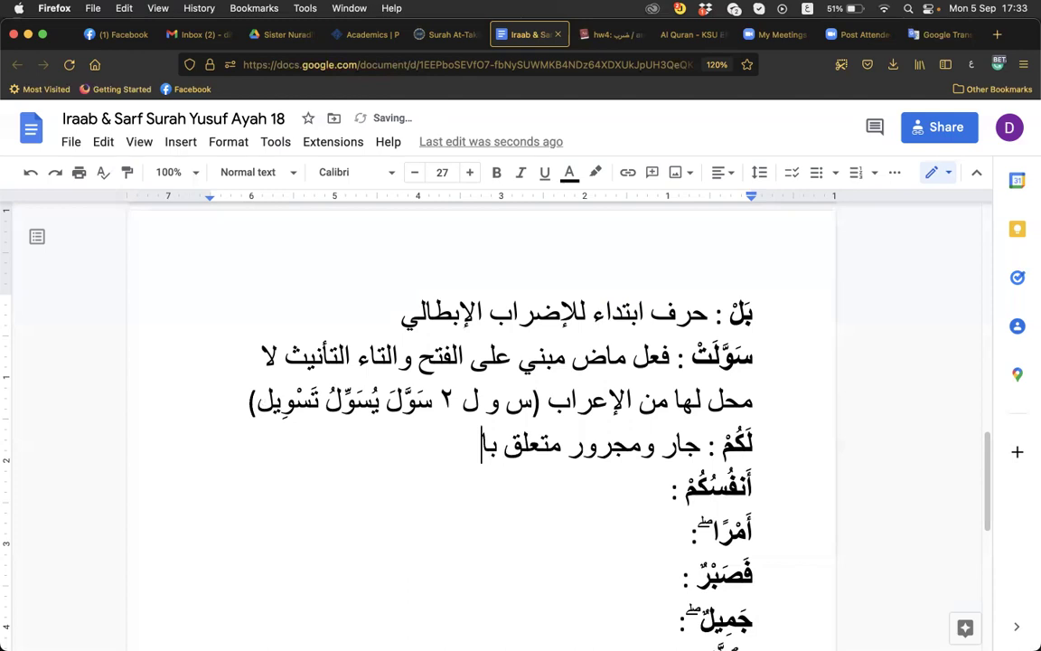
{"action": "type", "text": "لفعل ("}
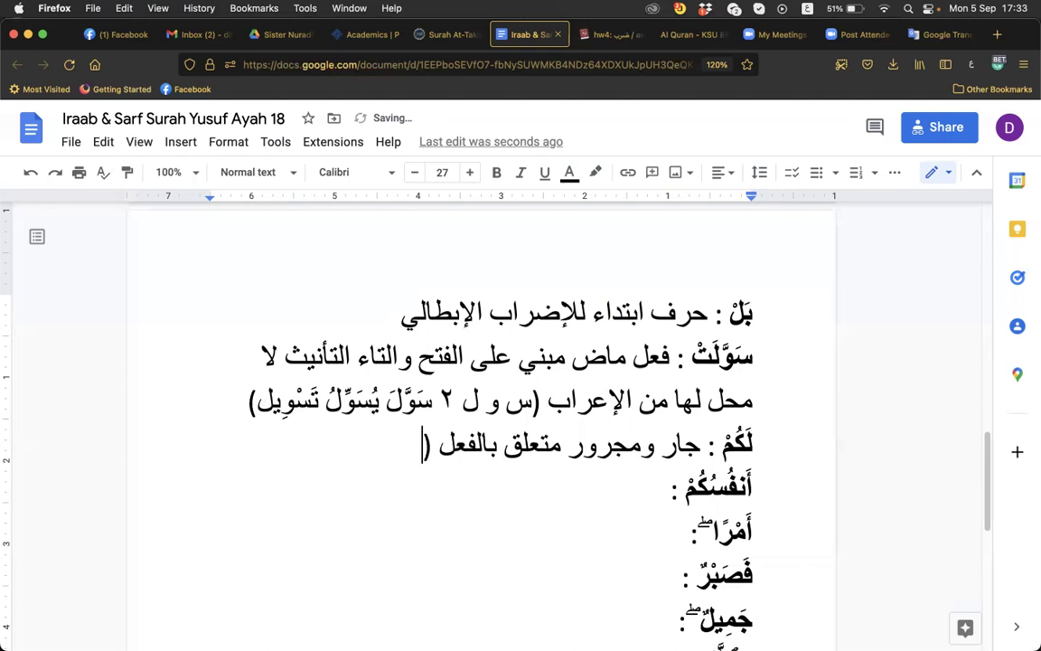
{"action": "type", "text": "سولت)"}
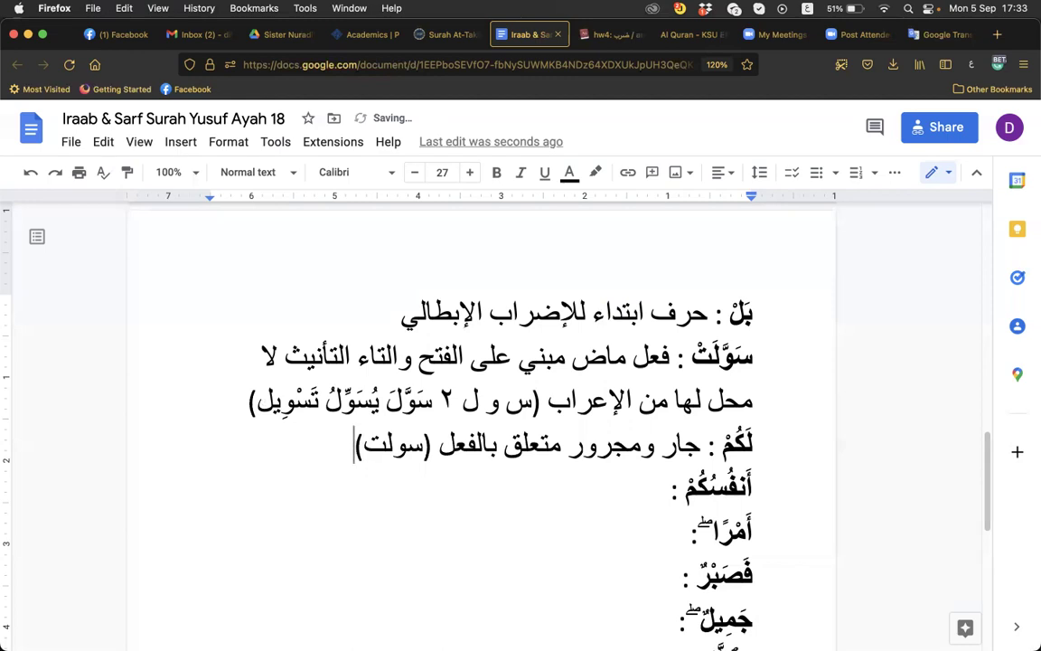
Step: Enter the i'rab of أَنفُسُكُمْ as فاعل مرفوع بالضمة وكم ضمير متصل في محل جر بالإضافة, with its forms (م) نفس (ج) أنفس نُفُوس
{"action": "left_click", "coordinate": [606, 504]}
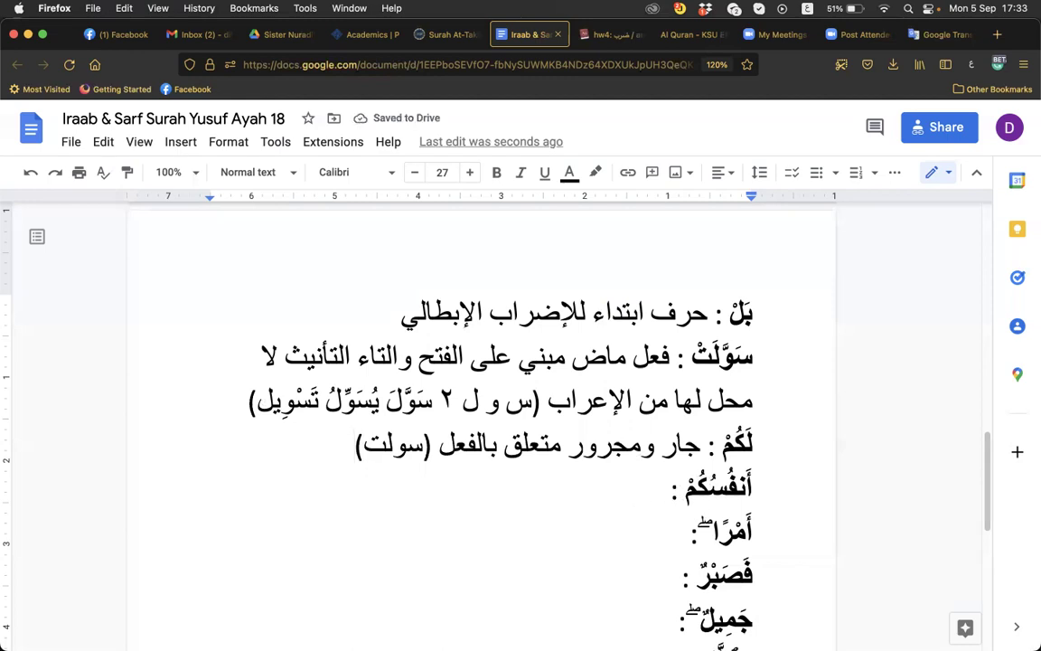
{"action": "type", "text": "فاعل مرفوع بالضمة و"}
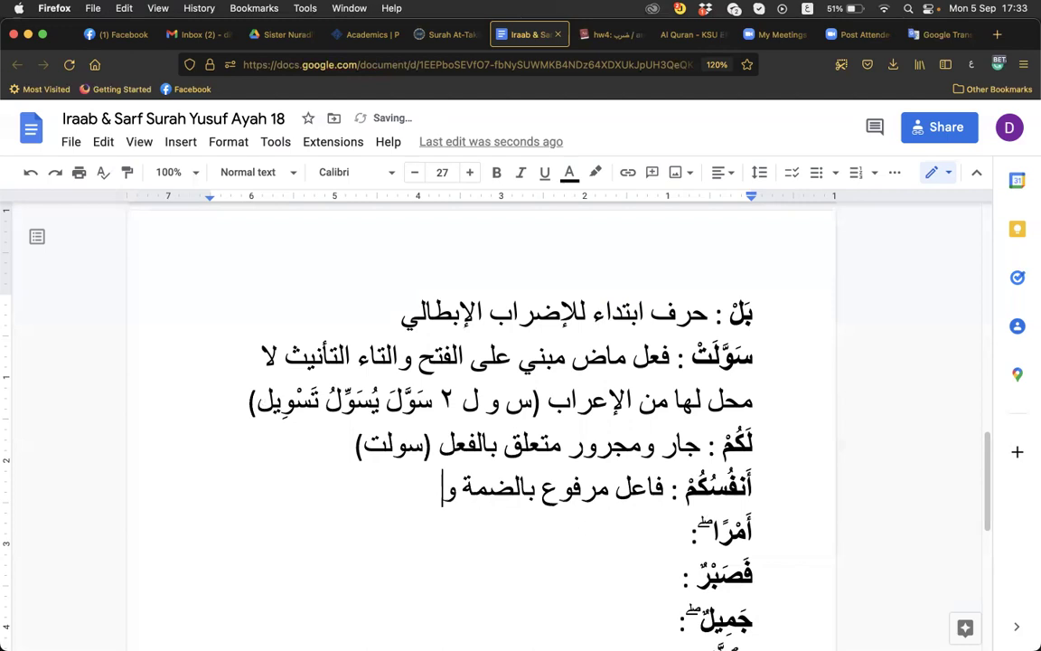
{"action": "type", "text": "كم ضم"}
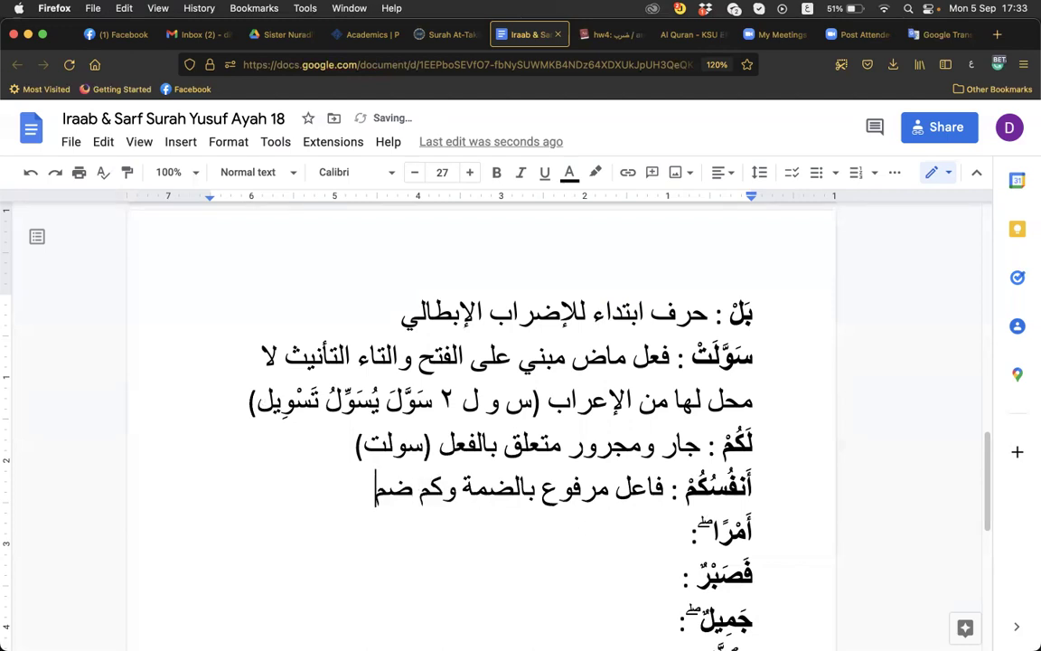
{"action": "type", "text": "ير متصل "}
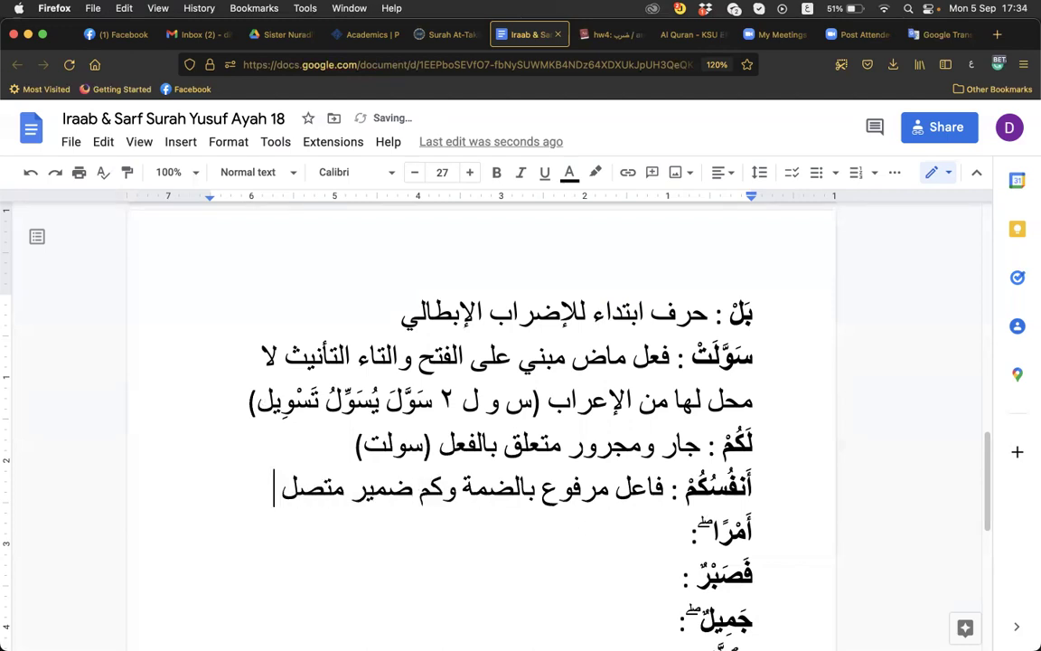
{"action": "type", "text": "في محل جر"}
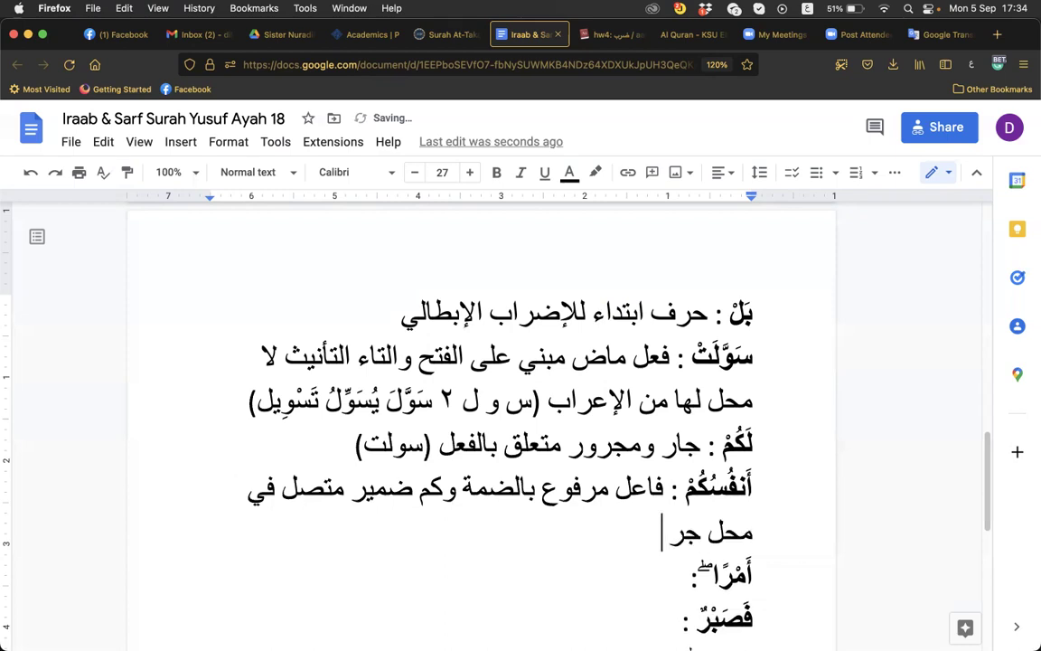
{"action": "type", "text": " بالإضافة (م) نفس (ج) أنفس"}
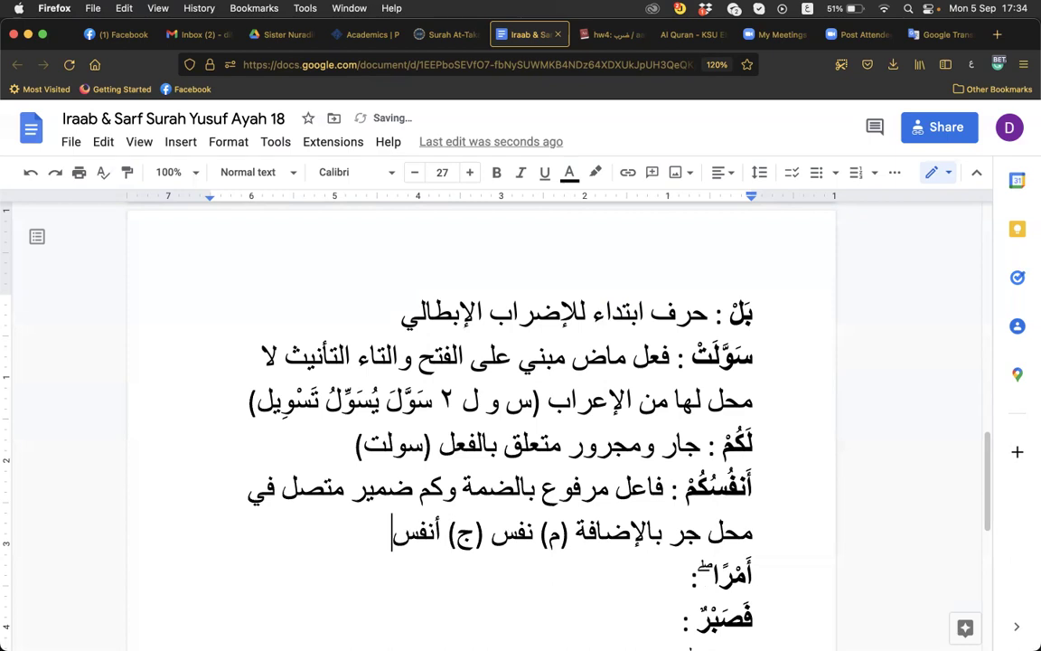
{"action": "type", "text": " نُفُوس"}
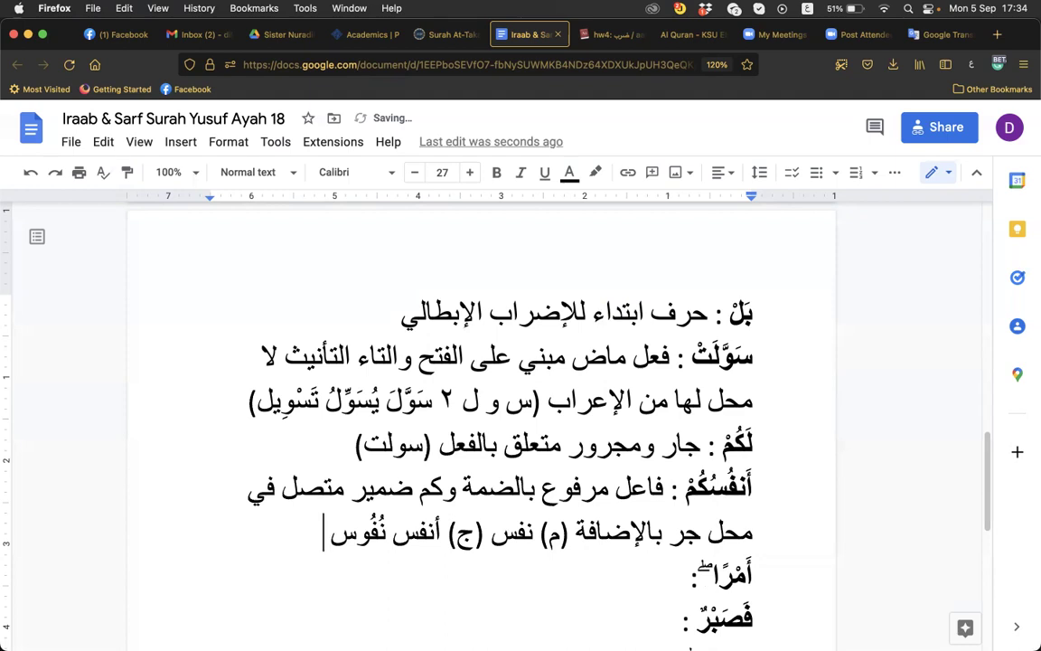
Step: Enter the i'rab of أَمْرًا as مفعول به منصوب بالفتحة, followed by its plural (ج) أمور
{"action": "left_click", "coordinate": [692, 572]}
{"action": "type", "text": "مفعول"}
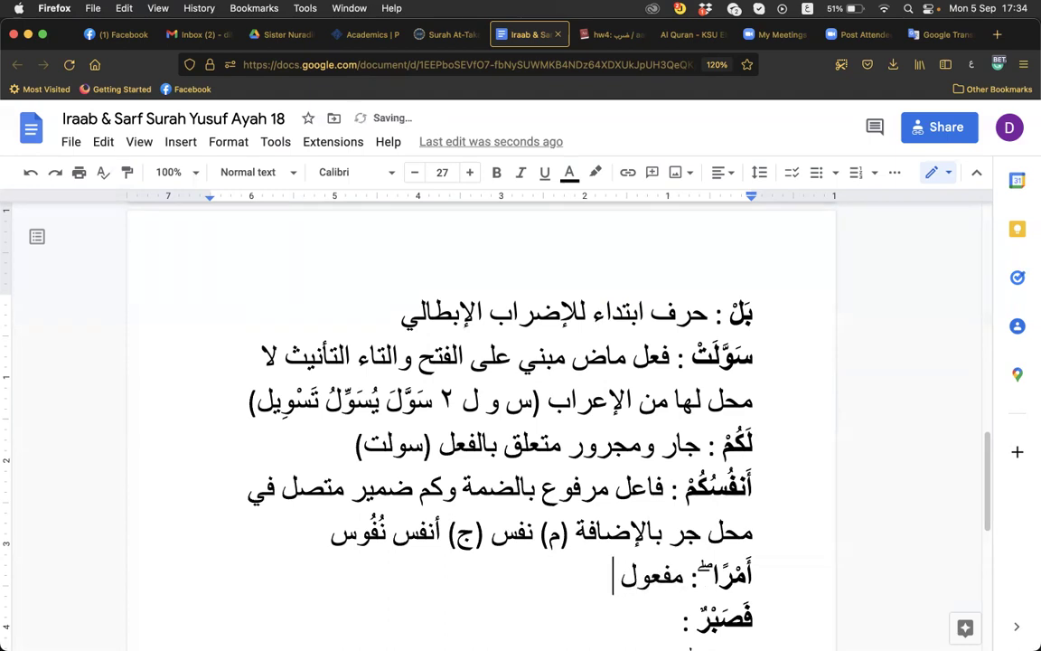
{"action": "type", "text": " به منصو"}
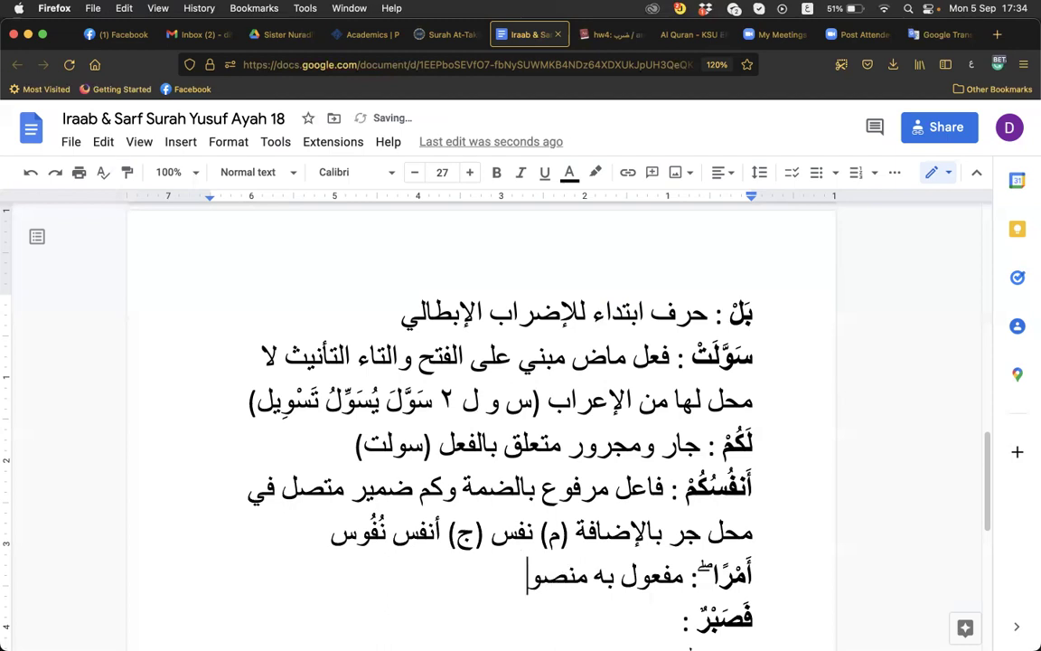
{"action": "type", "text": "ب بالتف"}
{"action": "key", "text": "BackSpace"}
{"action": "key", "text": "BackSpace"}
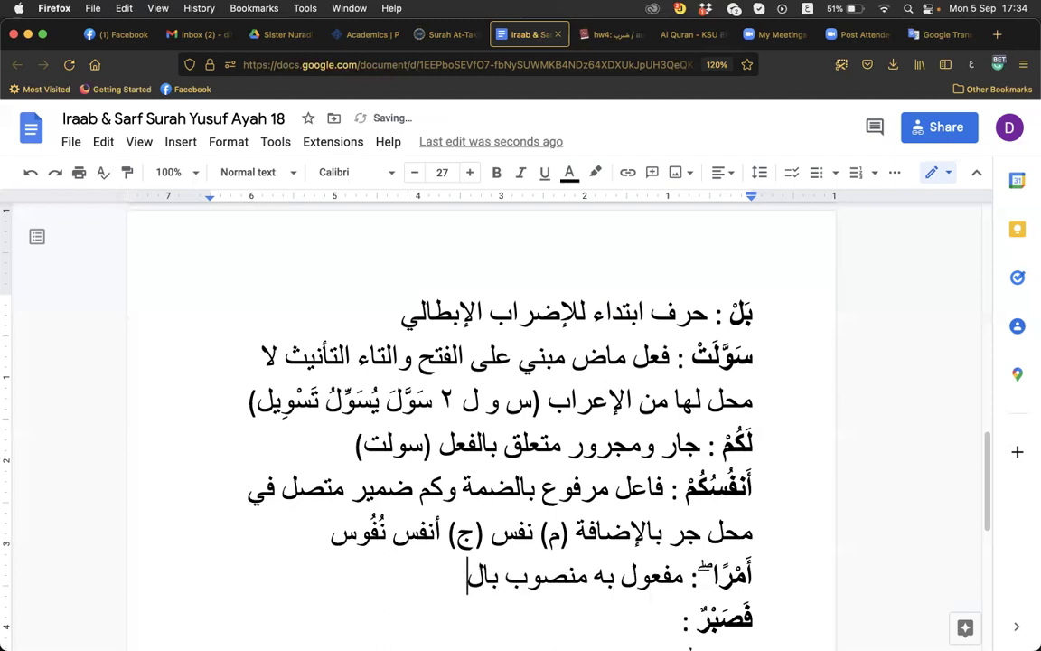
{"action": "type", "text": "فتح"}
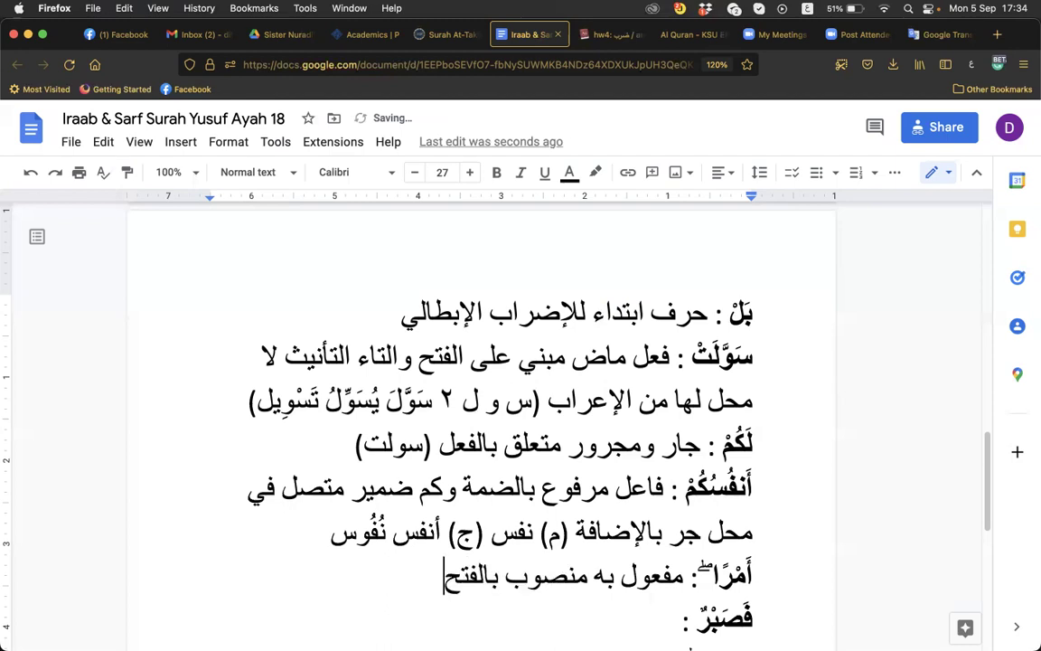
{"action": "type", "text": "ة"}
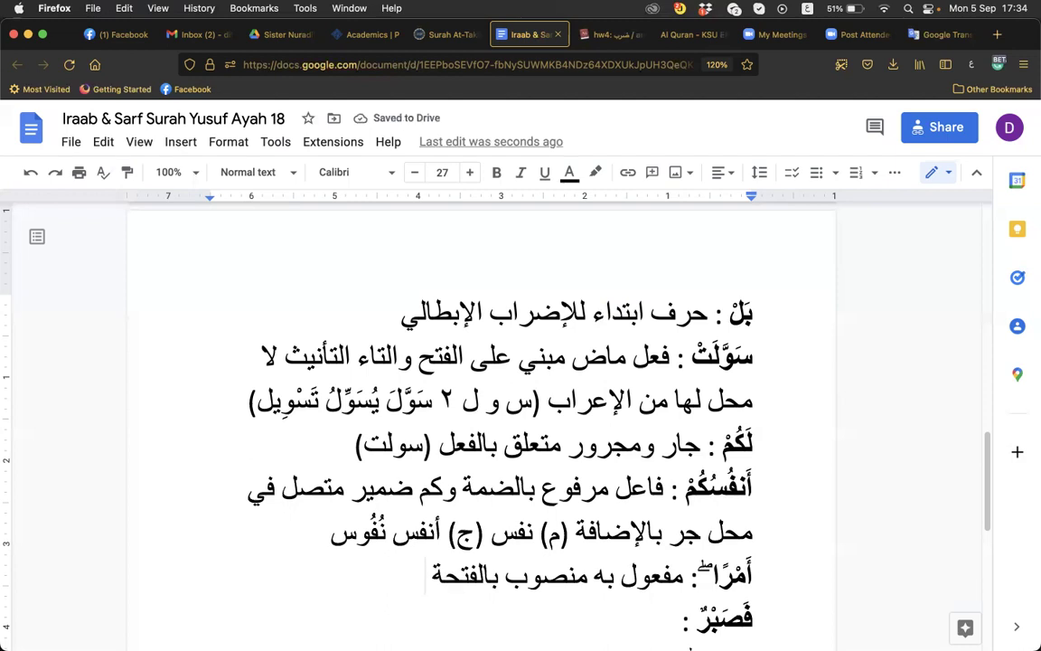
{"action": "type", "text": " (ج)"}
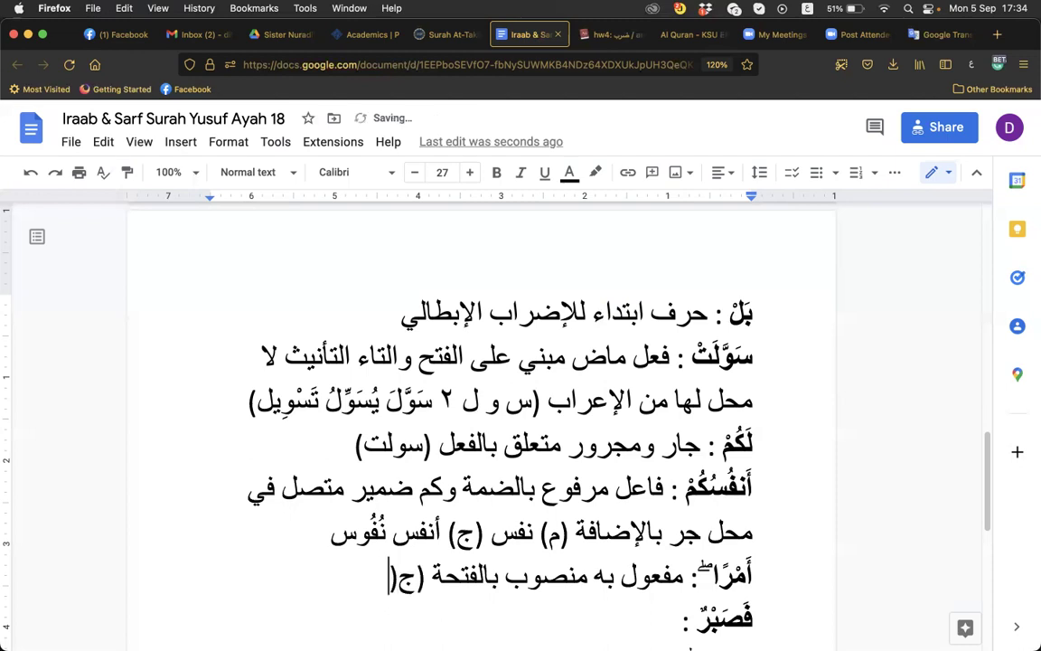
{"action": "type", "text": " أمور"}
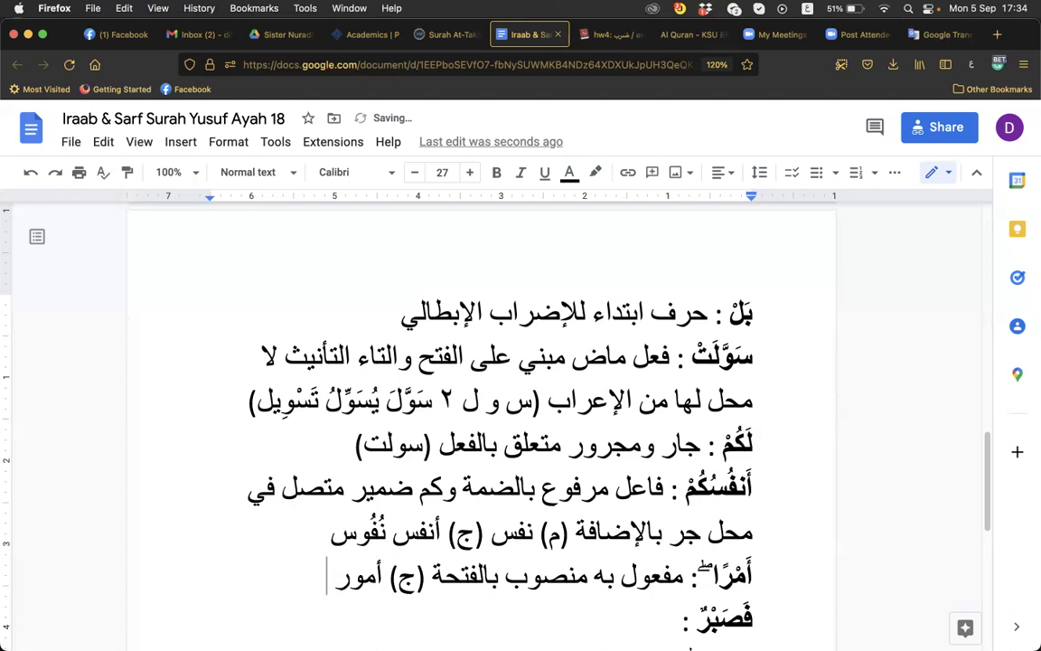
Step: Add the two damma marks to the plural in the أَمْرًا entry so it reads أُمُور
{"action": "key", "text": "Right"}
{"action": "key", "text": "Right"}
{"action": "key", "text": "Right"}
{"action": "type", "text": "ُ"}
{"action": "key", "text": "Left"}
{"action": "type", "text": "ُ"}
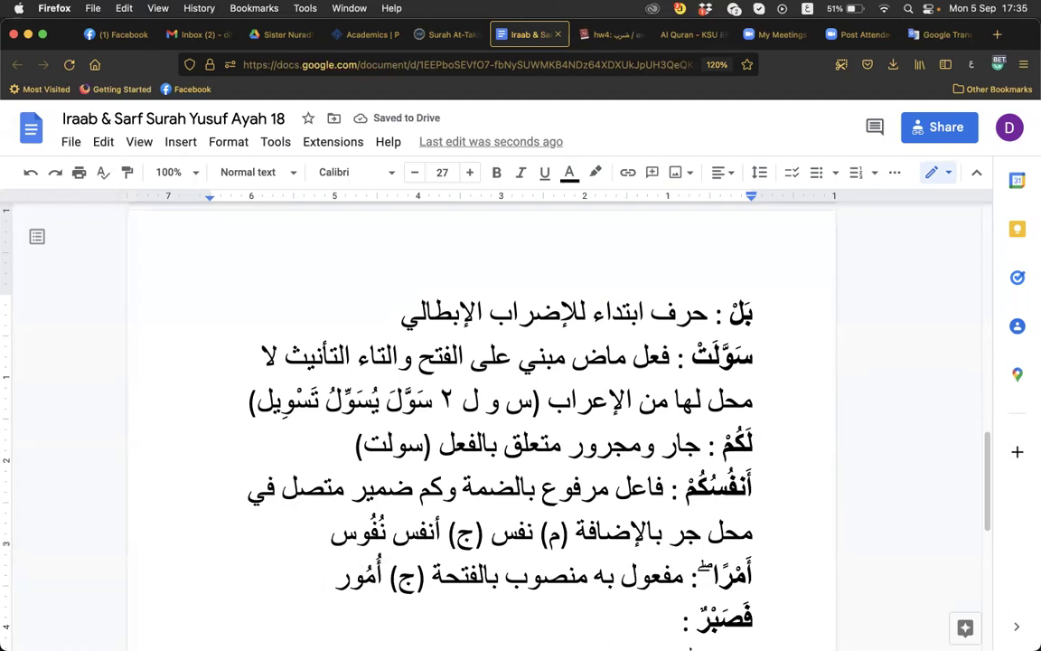
Step: Review the i'rab entries already written, going back to the قَالَ entry and returning to the unfinished words
{"action": "key", "text": "Up"}
{"action": "key", "text": "Up"}
{"action": "key", "text": "Up"}
{"action": "key", "text": "Up"}
{"action": "key", "text": "Up"}
{"action": "key", "text": "Up"}
{"action": "key", "text": "Up"}
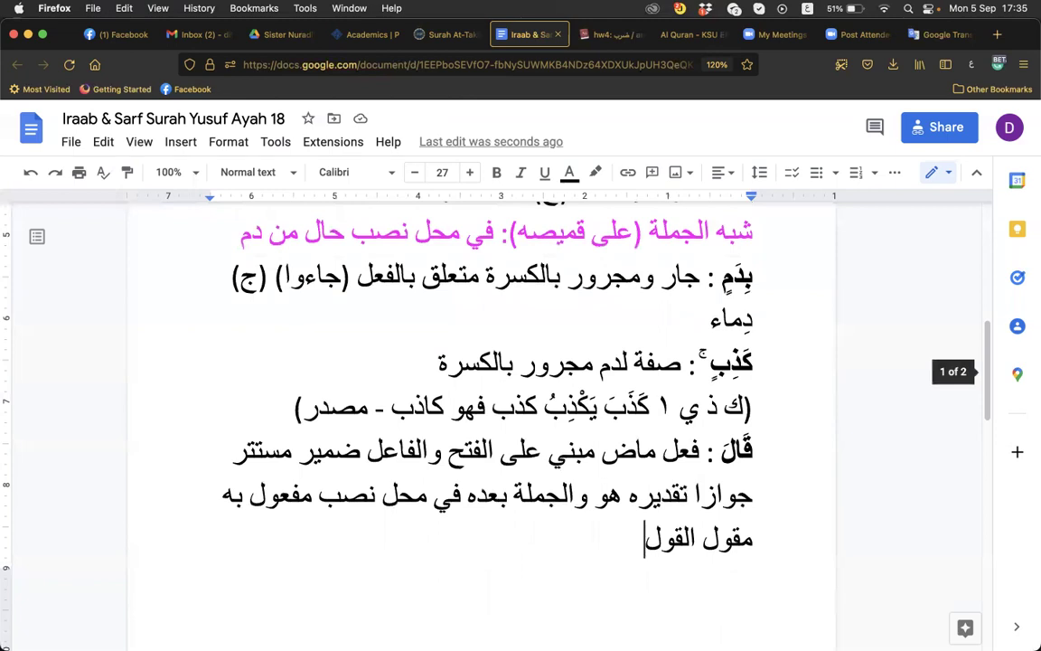
{"action": "key", "text": "Down"}
{"action": "key", "text": "Down"}
{"action": "key", "text": "Down"}
{"action": "key", "text": "Down"}
{"action": "key", "text": "Down"}
{"action": "key", "text": "Down"}
{"action": "key", "text": "Down"}
{"action": "key", "text": "Down"}
{"action": "key", "text": "Down"}
{"action": "key", "text": "Down"}
{"action": "key", "text": "Down"}
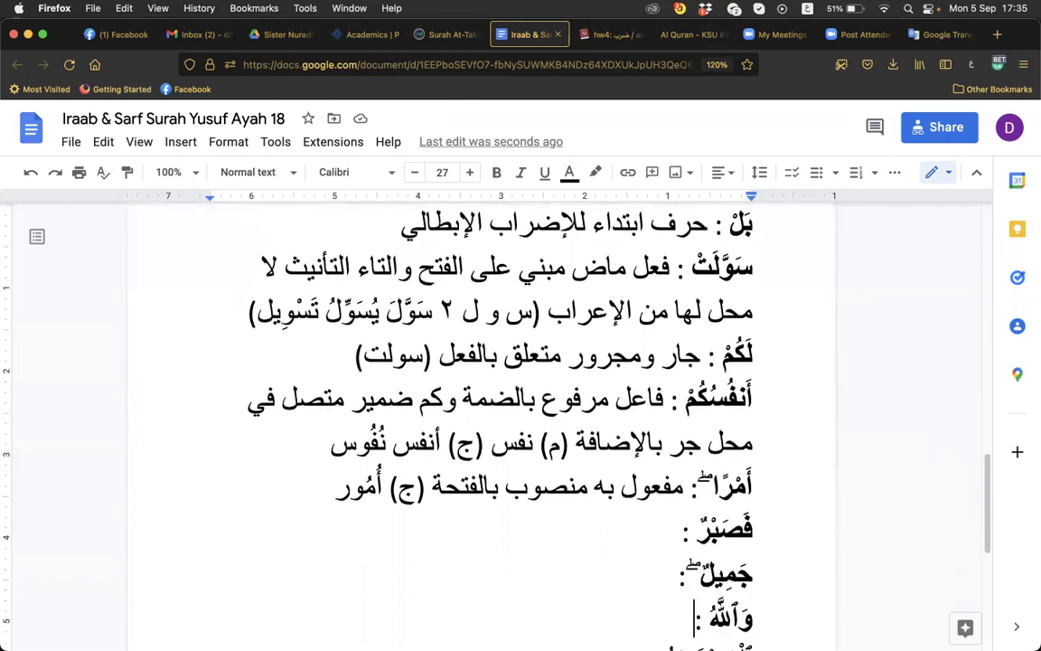
Step: Begin the i'rab of فَصَبْرٌ with فاء عاطفة أو استئنافية
{"action": "left_click", "coordinate": [620, 446]}
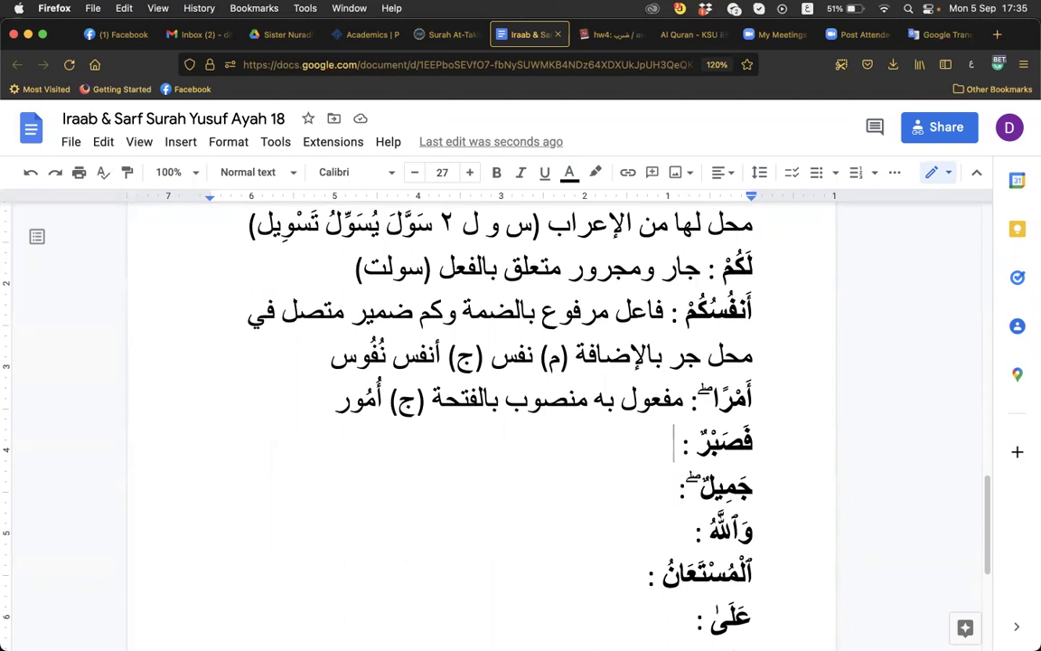
{"action": "type", "text": "فاء"}
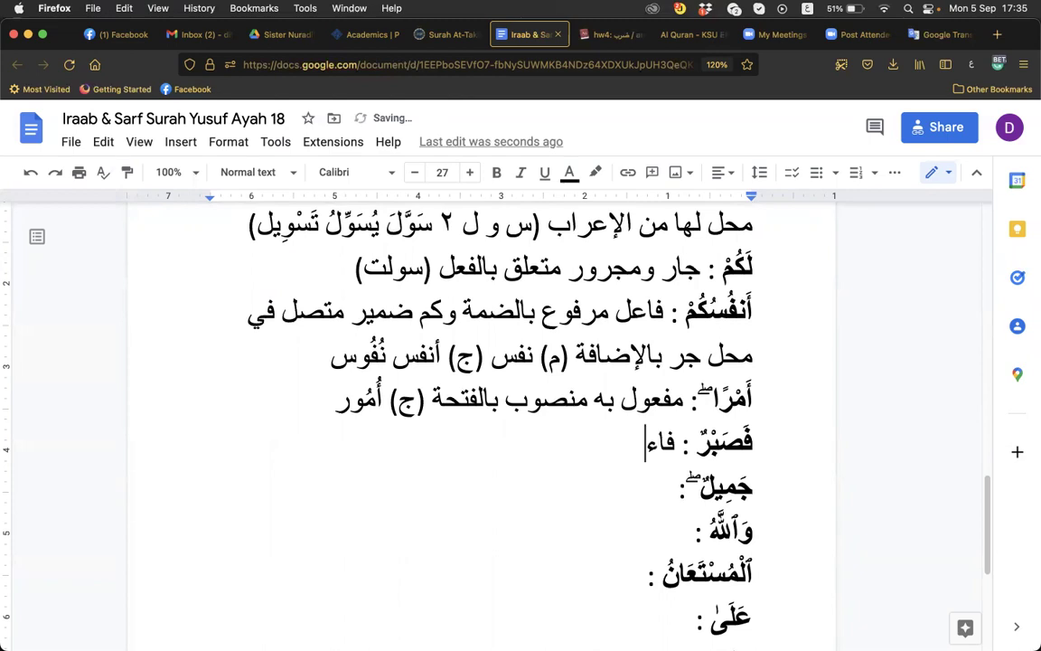
{"action": "type", "text": " عاطفة"}
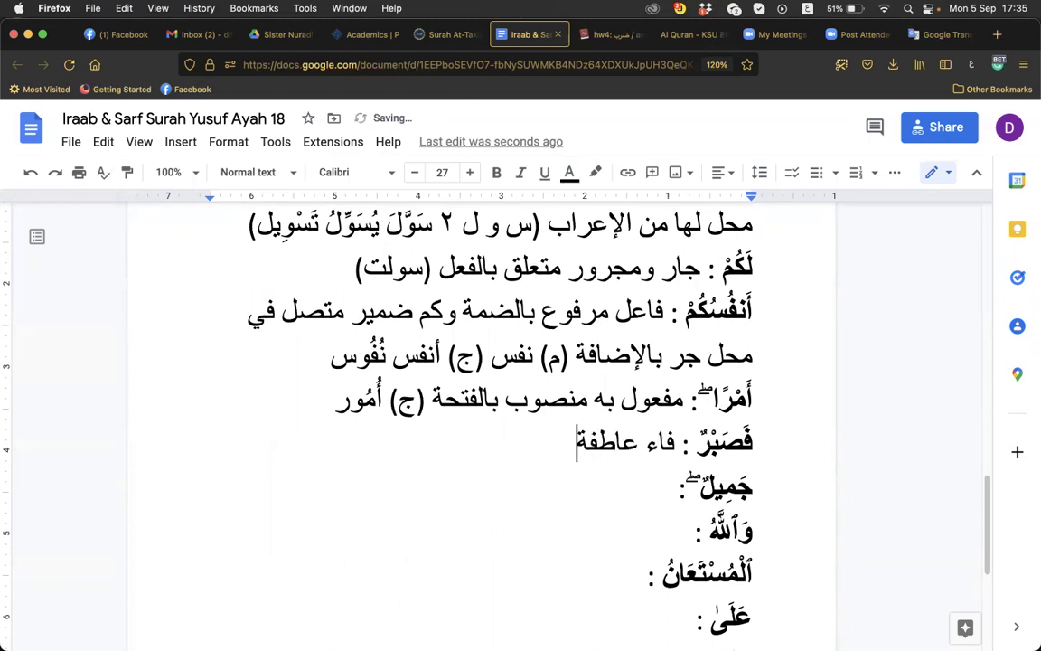
{"action": "type", "text": " و"}
{"action": "key", "text": "BackSpace"}
{"action": "type", "text": "أو استئنافية"}
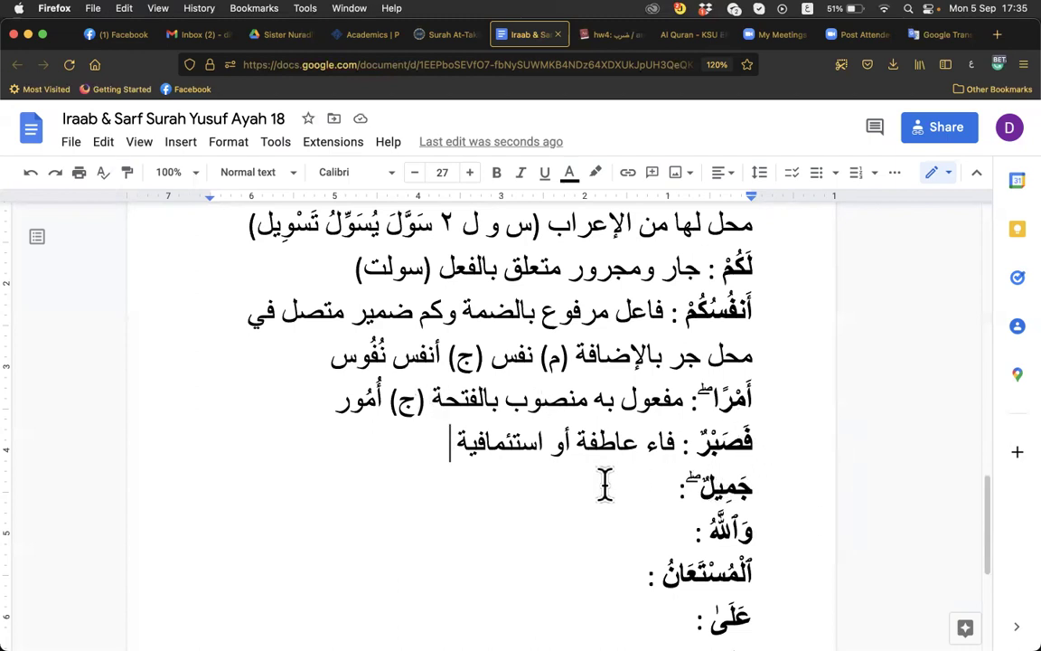
Step: Examine the words فَصَبْرٌ and جَمِيلٌ together, highlighting each in turn, to work out their grammatical roles
{"action": "double_click", "coordinate": [728, 434]}
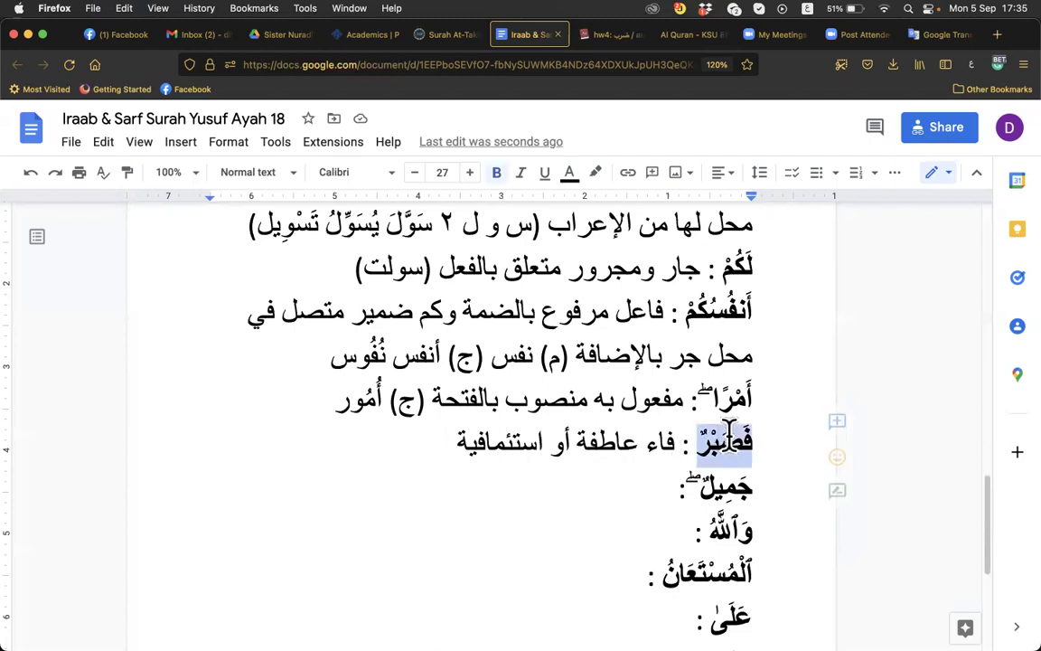
{"action": "left_click", "coordinate": [422, 437]}
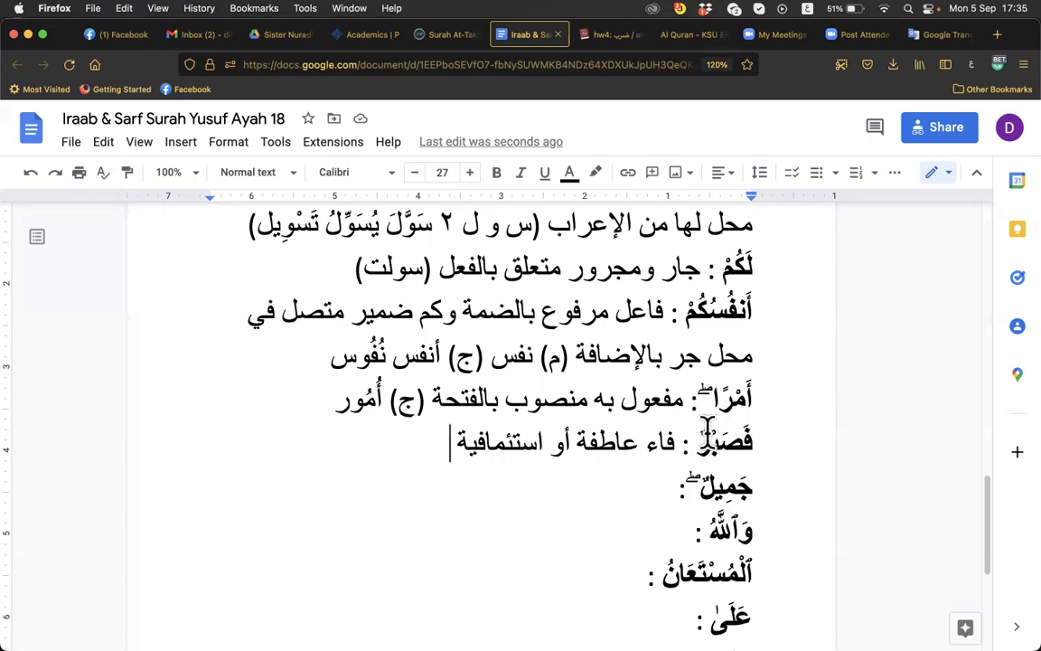
{"action": "left_click_drag", "start_coordinate": [752, 443], "coordinate": [696, 445]}
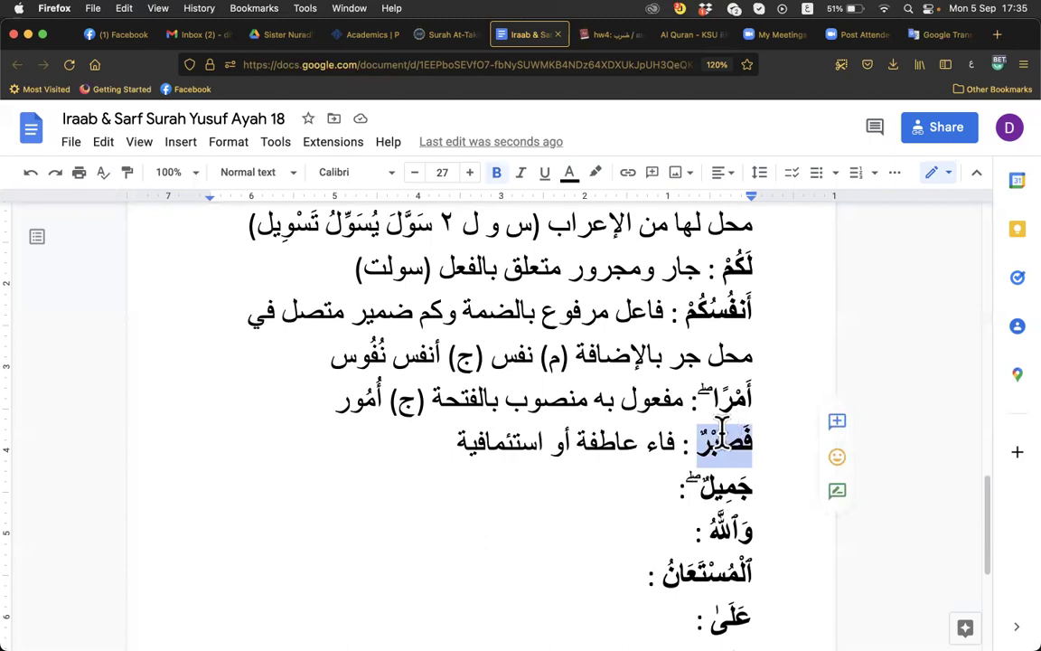
{"action": "double_click", "coordinate": [727, 478]}
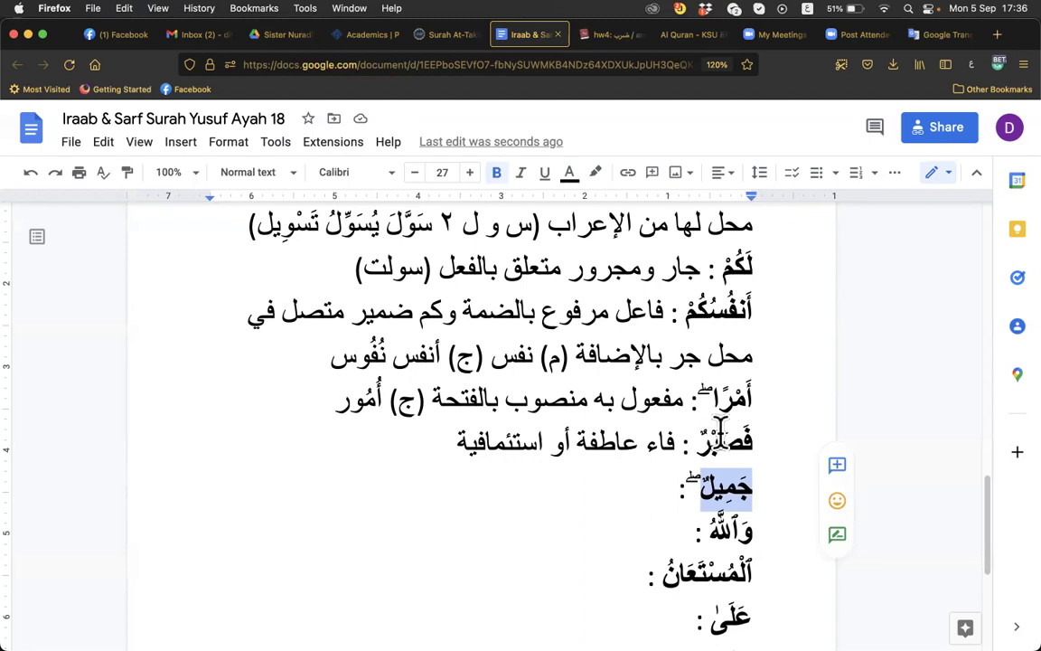
{"action": "double_click", "coordinate": [720, 434]}
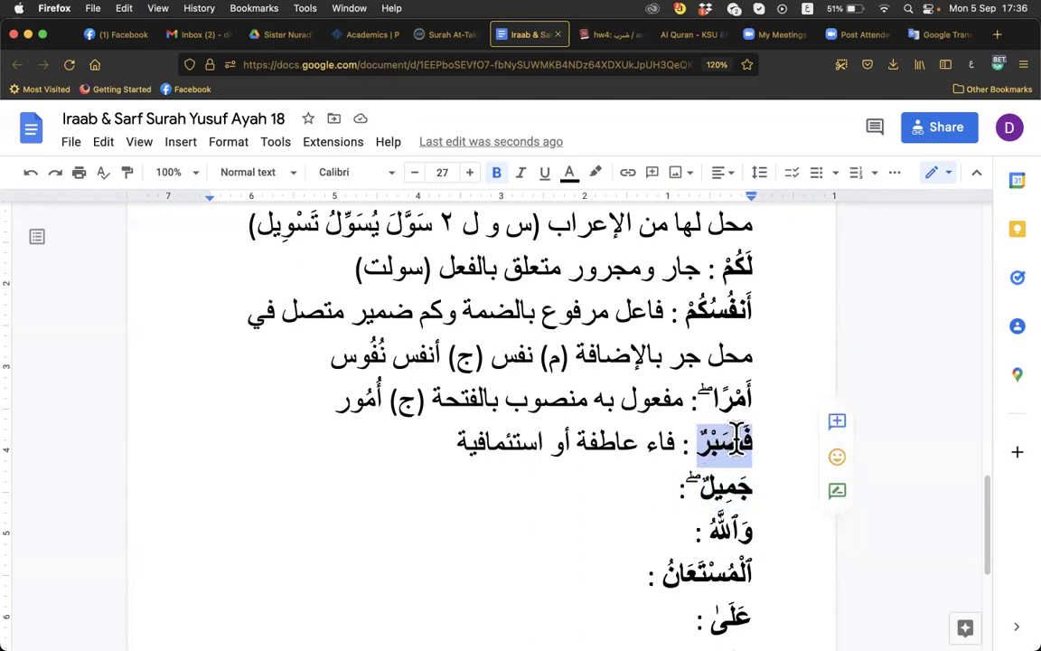
{"action": "left_click", "coordinate": [743, 438]}
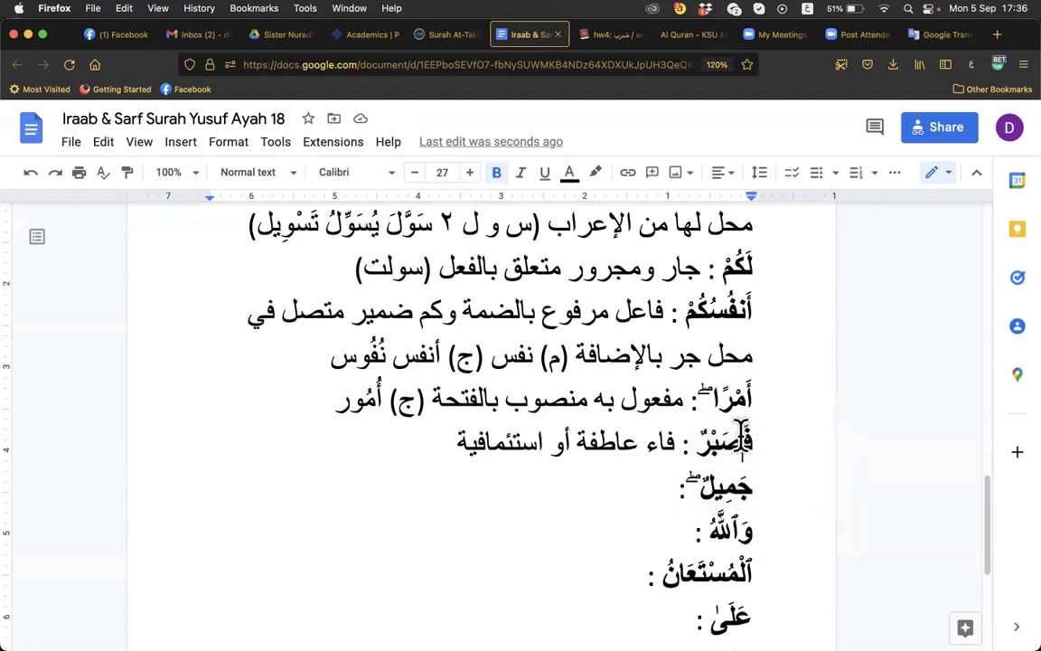
{"action": "double_click", "coordinate": [724, 488]}
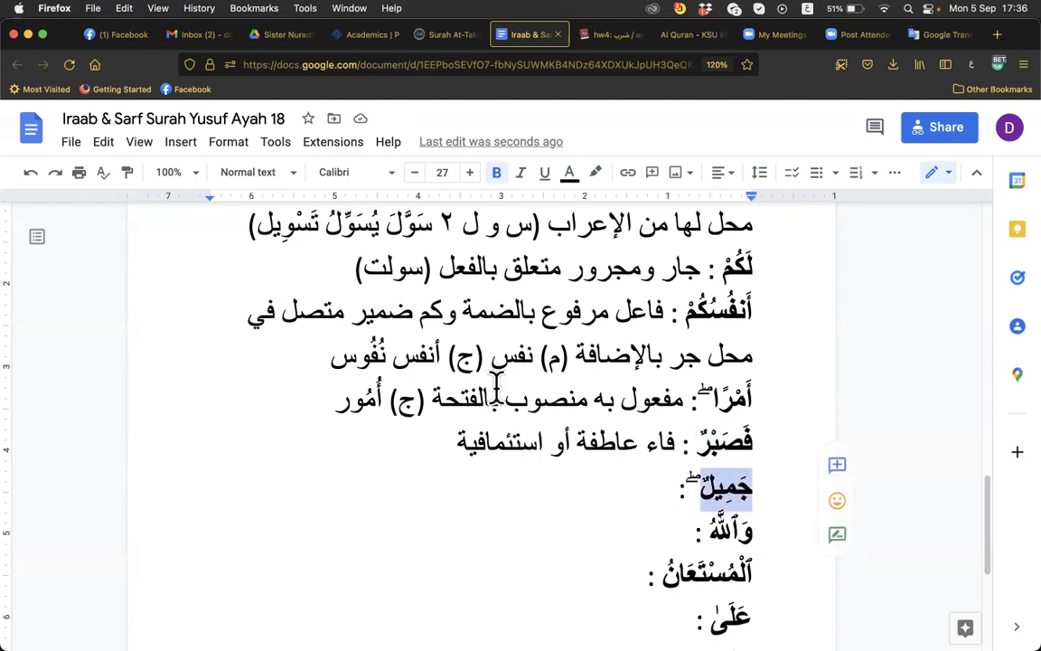
Step: Switch to the lesson notes in Google Drive, close Lesson 51 and open Nahwu/Sarf Lesson 81 Mubtada & Khabr.pdf
{"action": "left_click", "coordinate": [283, 35]}
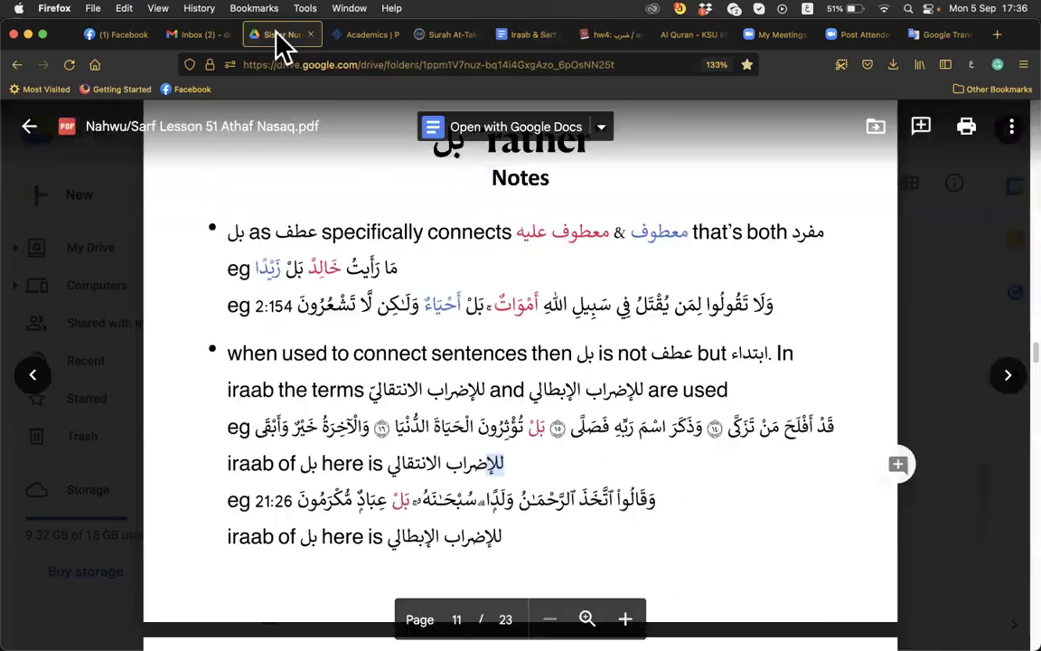
{"action": "left_click", "coordinate": [961, 234]}
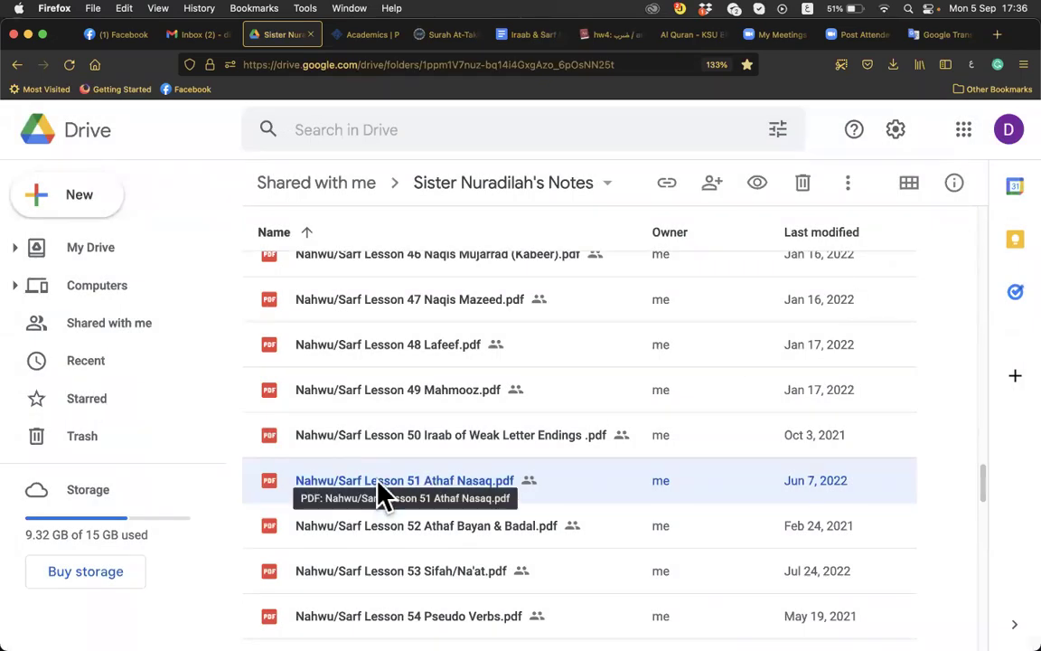
{"action": "scroll", "coordinate": [378, 484], "scroll_direction": "down", "scroll_amount": 6}
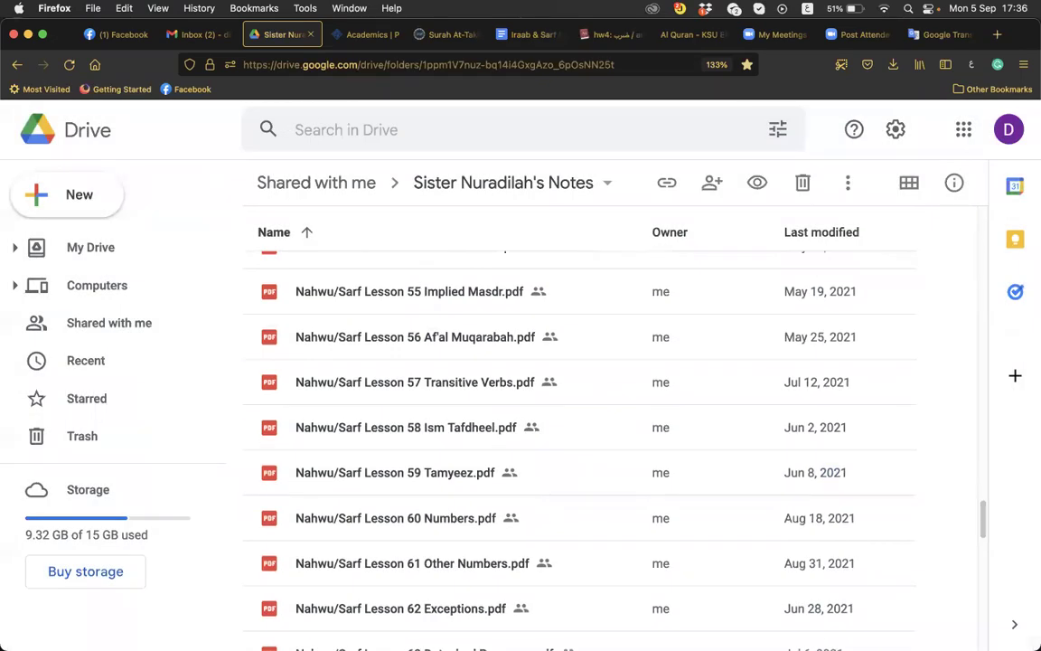
{"action": "scroll", "coordinate": [579, 434], "scroll_direction": "down", "scroll_amount": 18}
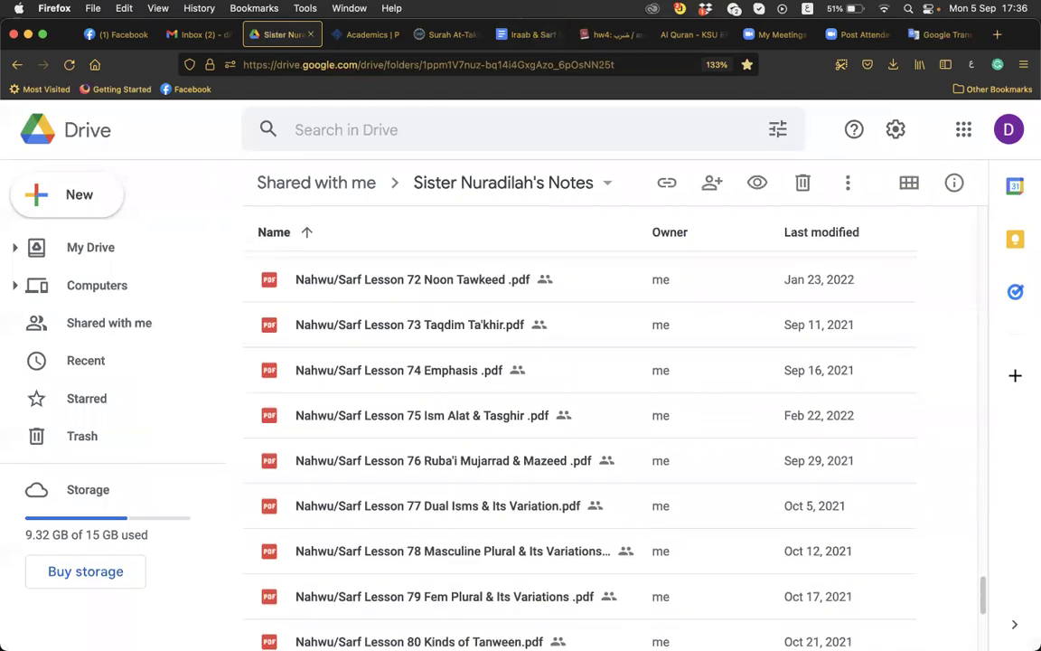
{"action": "key", "text": "Up"}
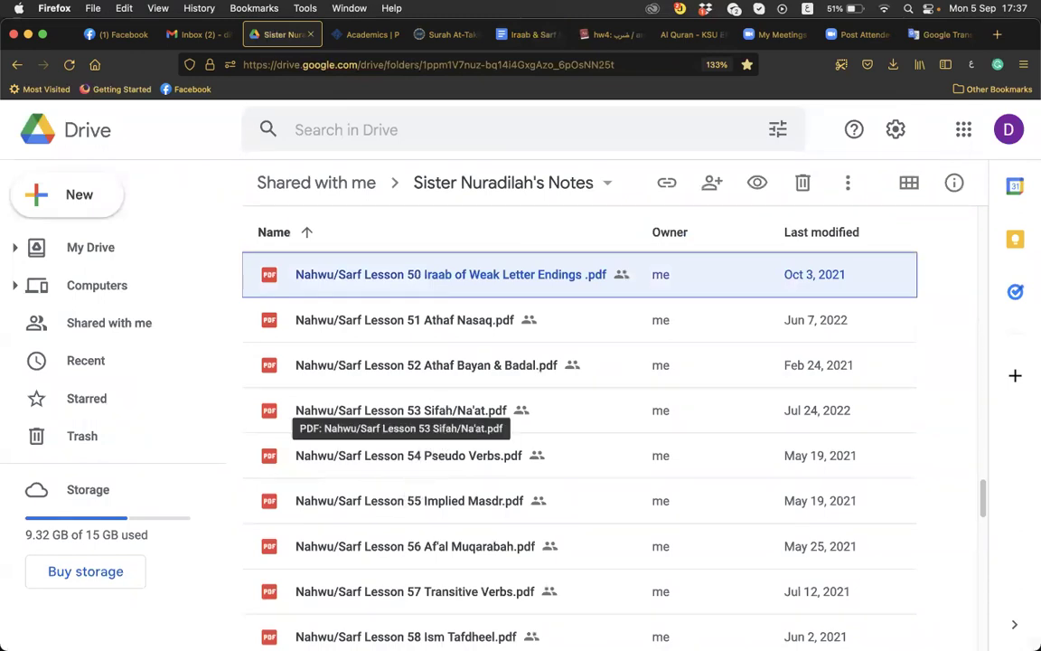
{"action": "scroll", "coordinate": [445, 412], "scroll_direction": "down", "scroll_amount": 5}
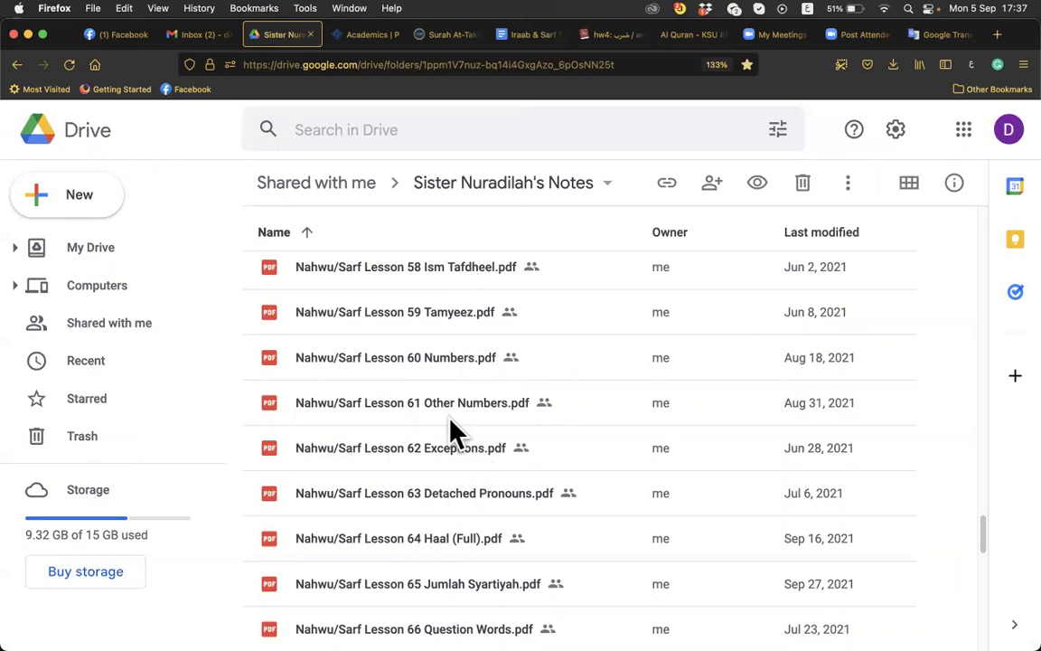
{"action": "scroll", "coordinate": [456, 432], "scroll_direction": "down", "scroll_amount": 12}
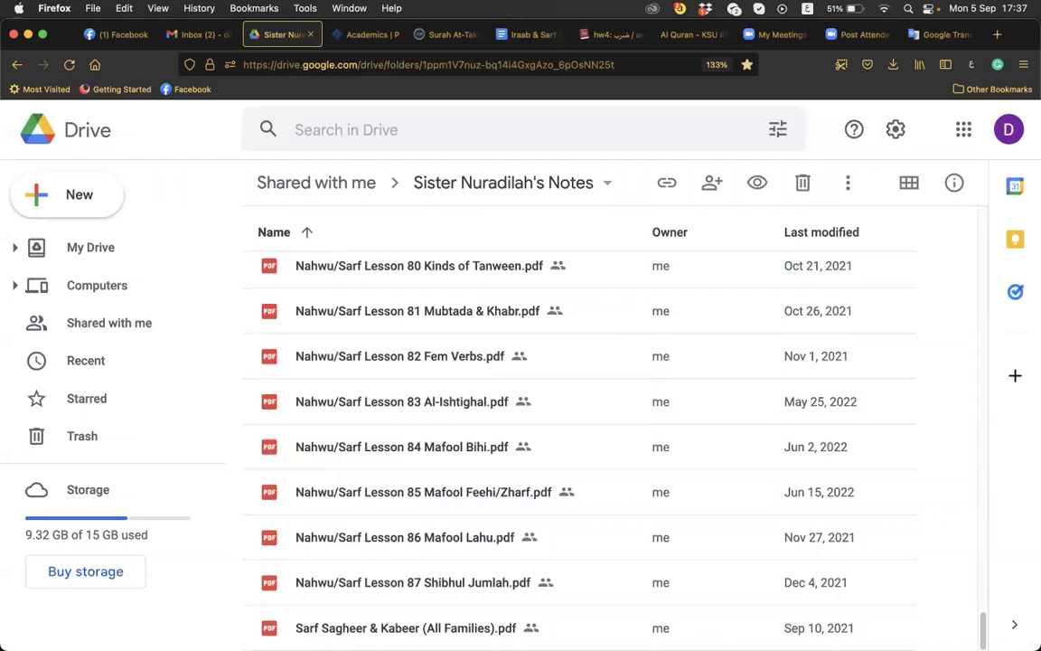
{"action": "left_click", "coordinate": [458, 304]}
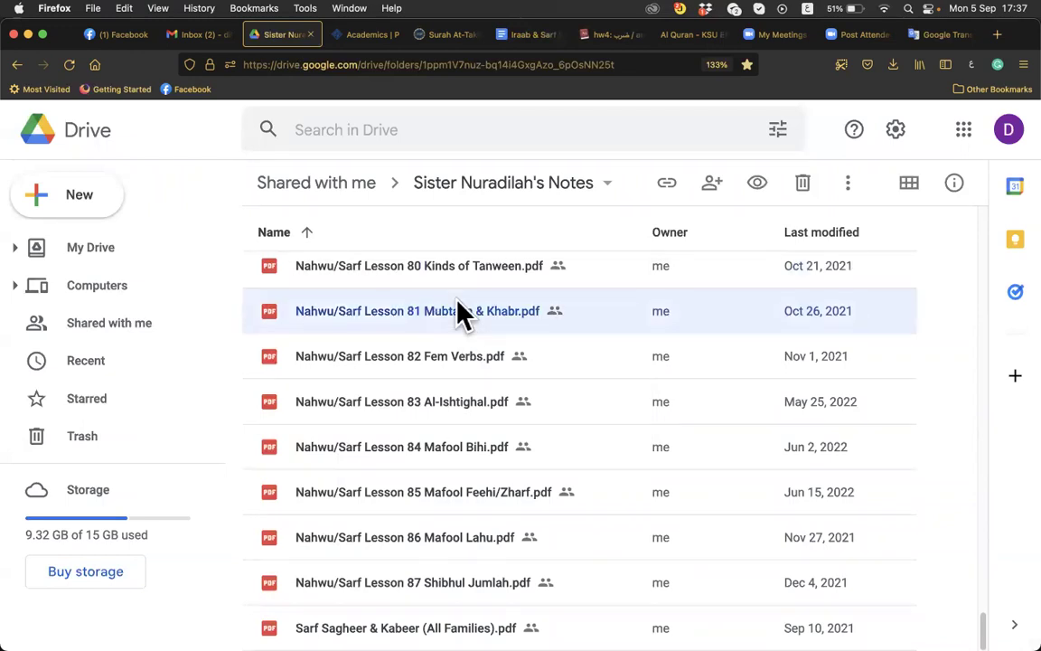
{"action": "double_click", "coordinate": [458, 310]}
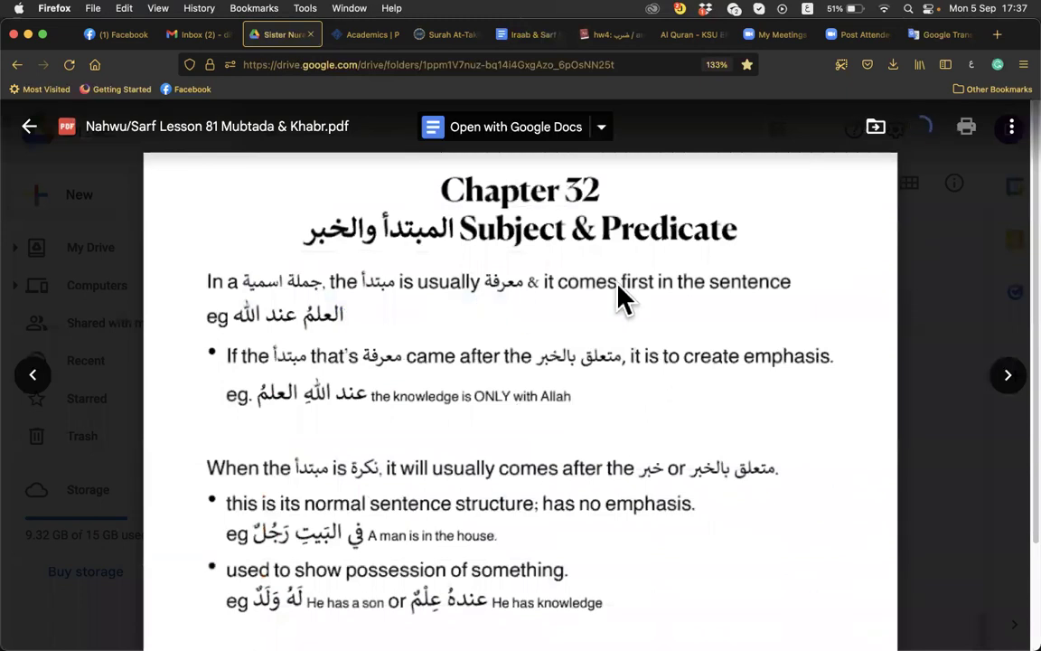
Step: Read the first two pages of the Lesson 81 notes, focusing on the conditions for a مبتدأ that is نكرة
{"action": "key", "text": "Page_Down"}
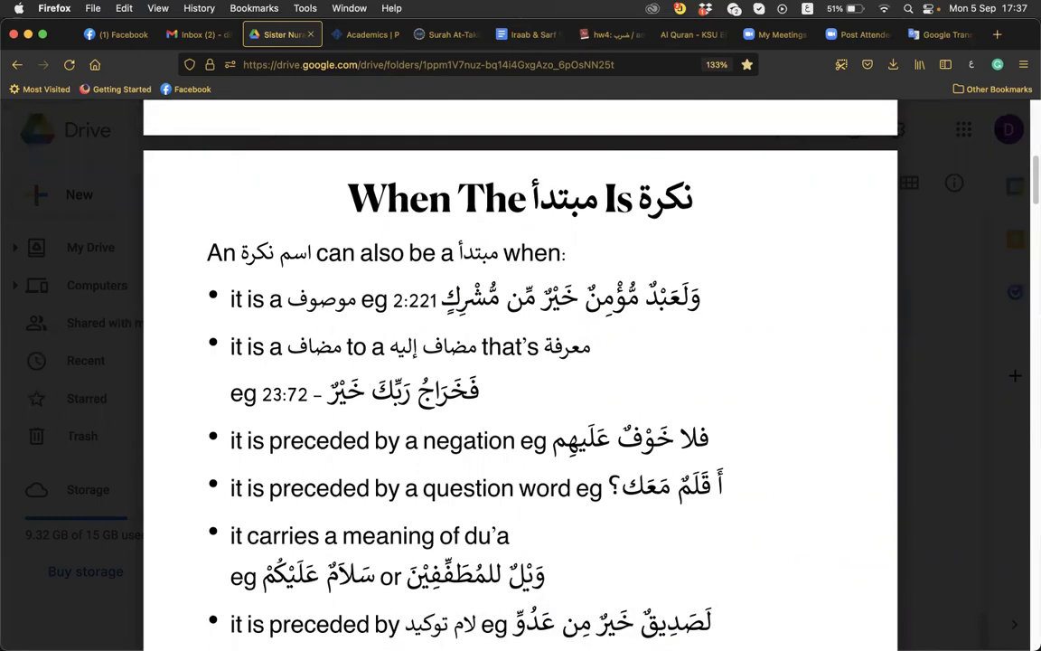
{"action": "scroll", "coordinate": [520, 379], "scroll_direction": "down", "scroll_amount": 1}
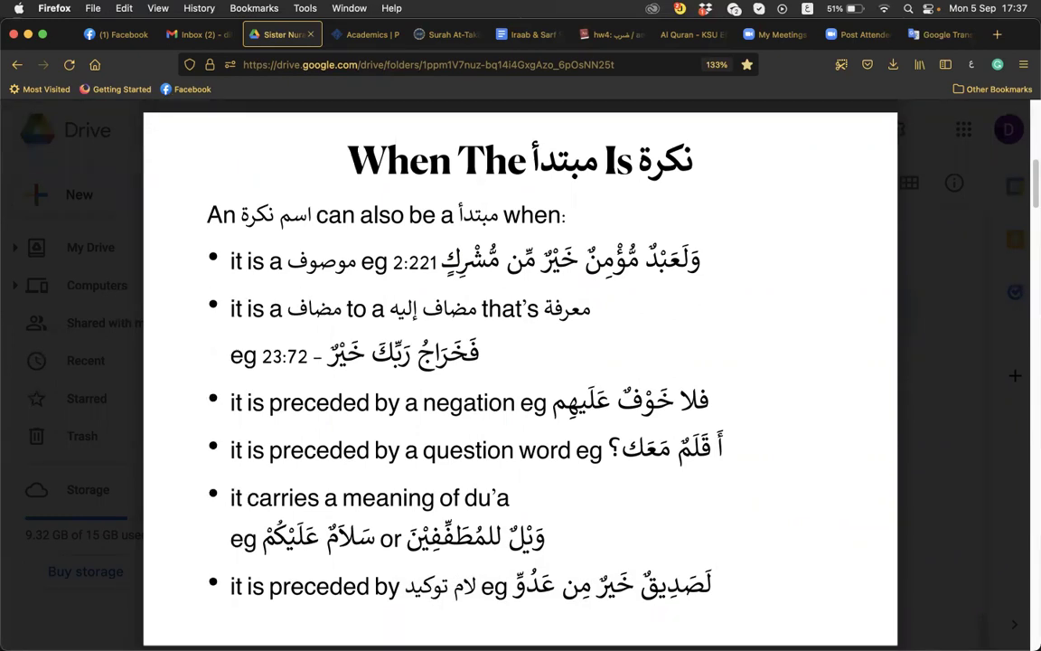
{"action": "scroll", "coordinate": [521, 379], "scroll_direction": "up", "scroll_amount": 1}
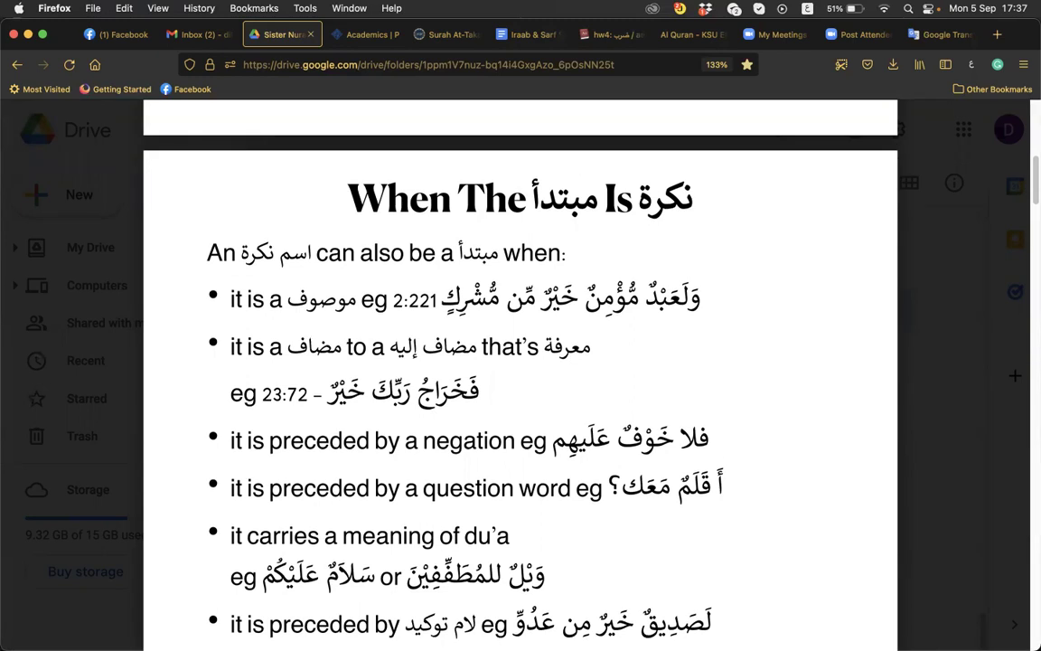
{"action": "scroll", "coordinate": [520, 380], "scroll_direction": "up", "scroll_amount": 1}
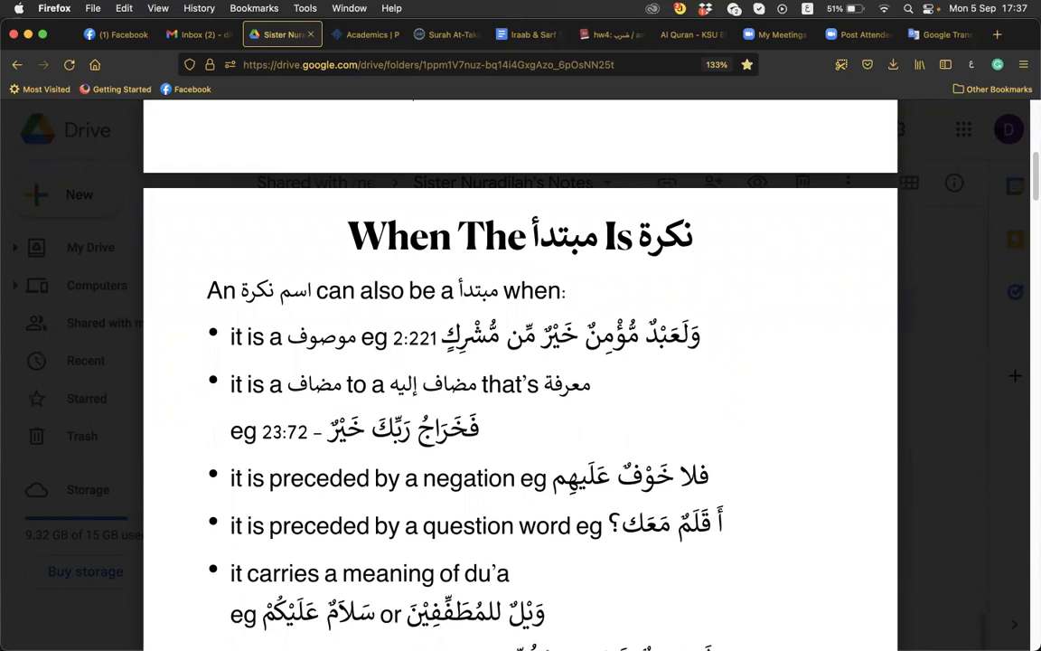
{"action": "scroll", "coordinate": [521, 380], "scroll_direction": "down", "scroll_amount": 1}
{"action": "scroll", "coordinate": [521, 379], "scroll_direction": "down", "scroll_amount": 1}
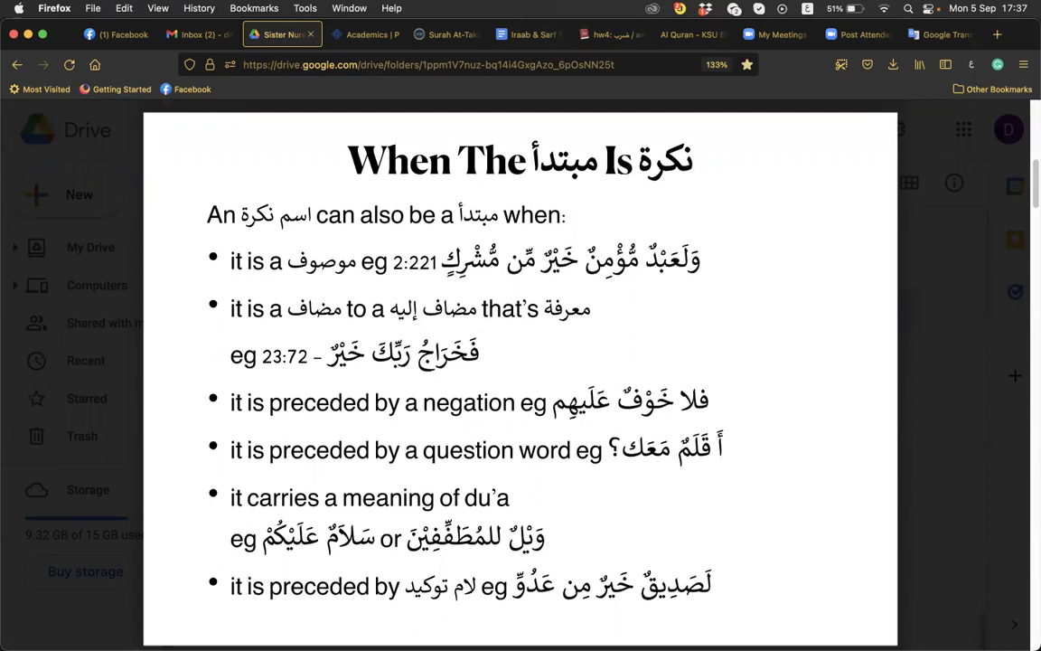
{"action": "scroll", "coordinate": [521, 379], "scroll_direction": "up", "scroll_amount": 10}
{"action": "scroll", "coordinate": [521, 380], "scroll_direction": "down", "scroll_amount": 7}
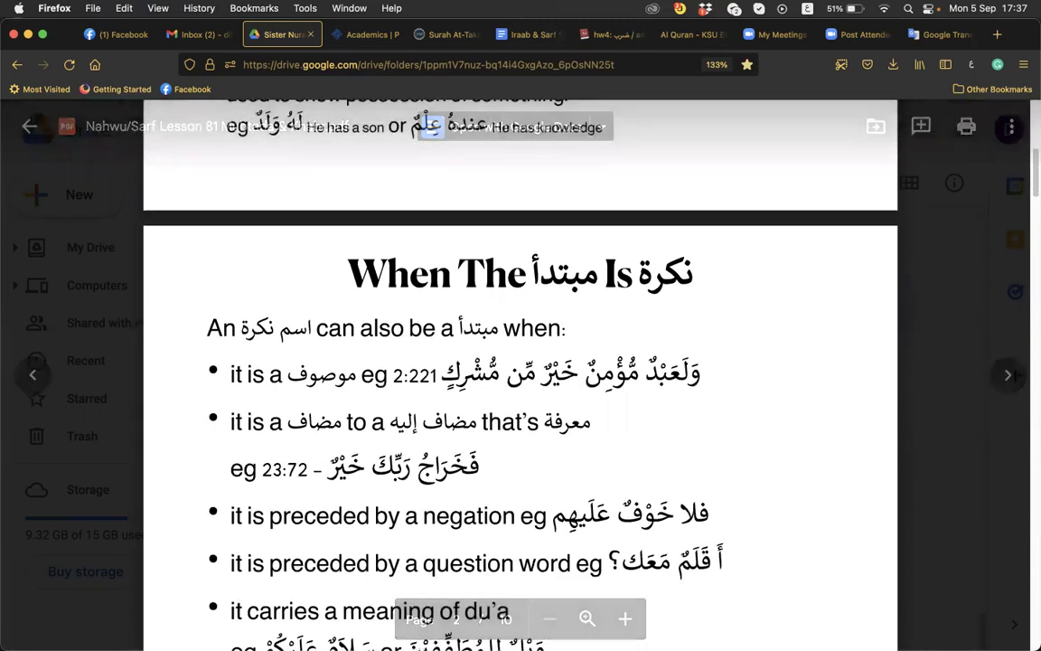
{"action": "scroll", "coordinate": [520, 380], "scroll_direction": "down", "scroll_amount": 2}
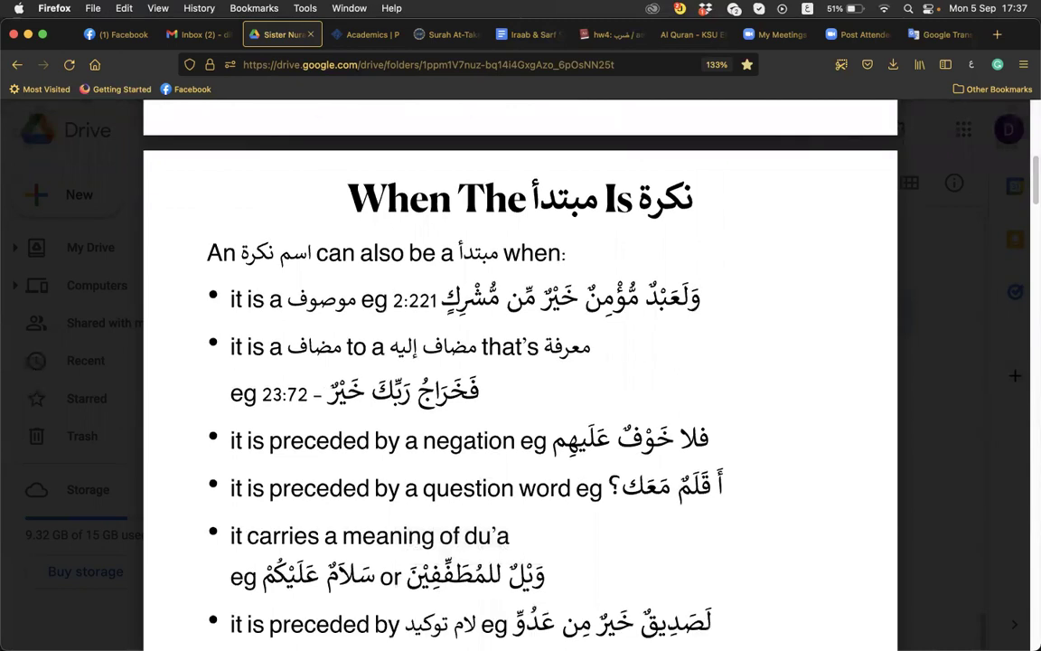
{"action": "scroll", "coordinate": [521, 380], "scroll_direction": "up", "scroll_amount": 10}
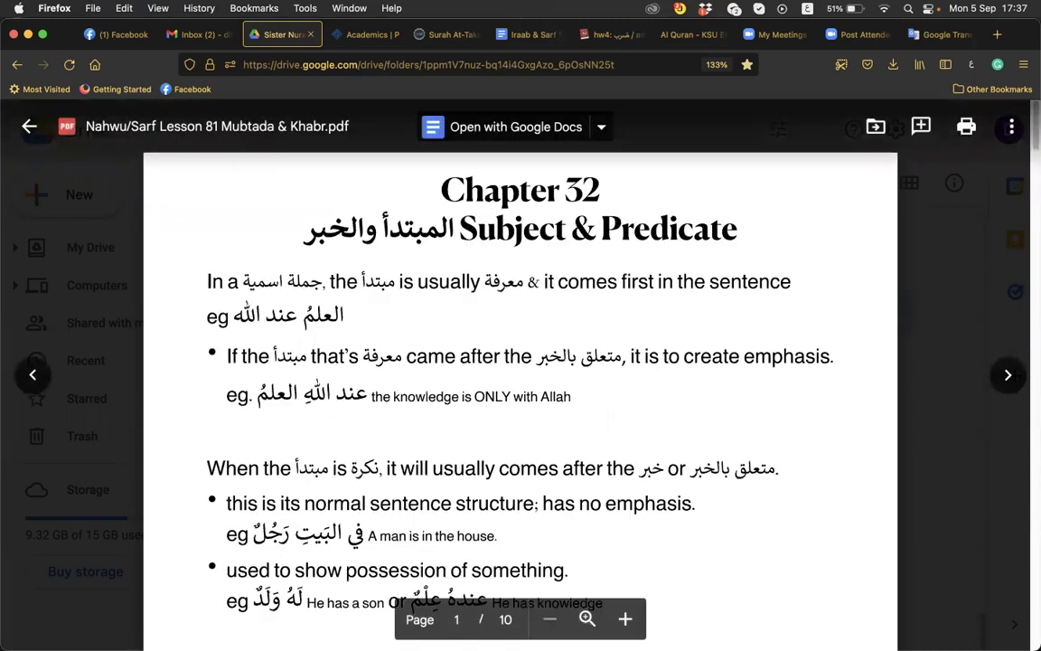
{"action": "scroll", "coordinate": [521, 379], "scroll_direction": "down", "scroll_amount": 8}
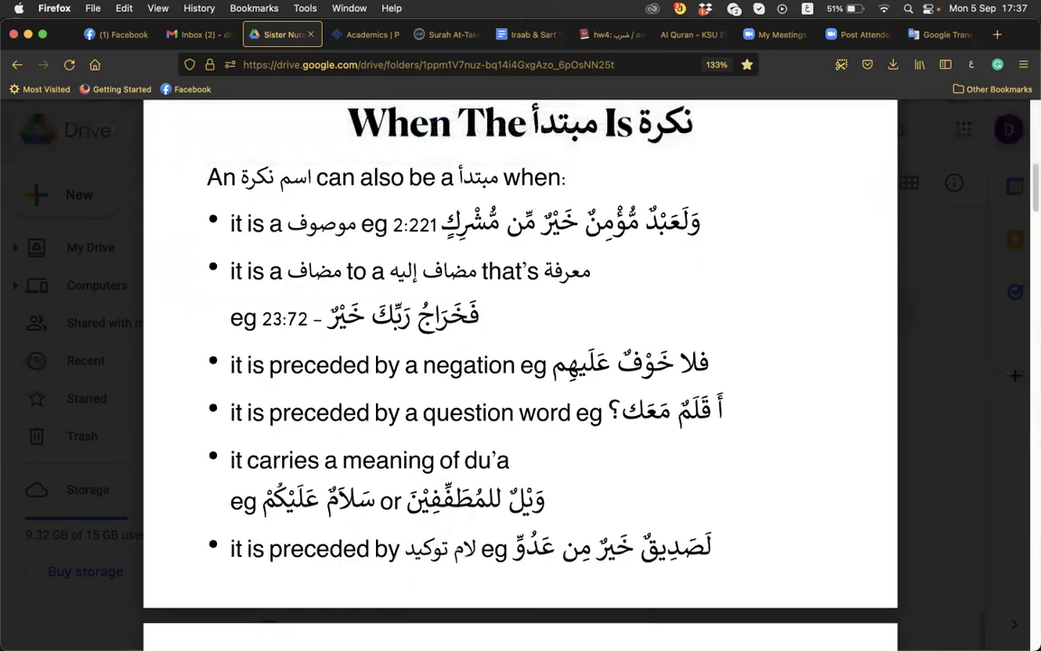
{"action": "scroll", "coordinate": [976, 161], "scroll_direction": "up", "scroll_amount": 1}
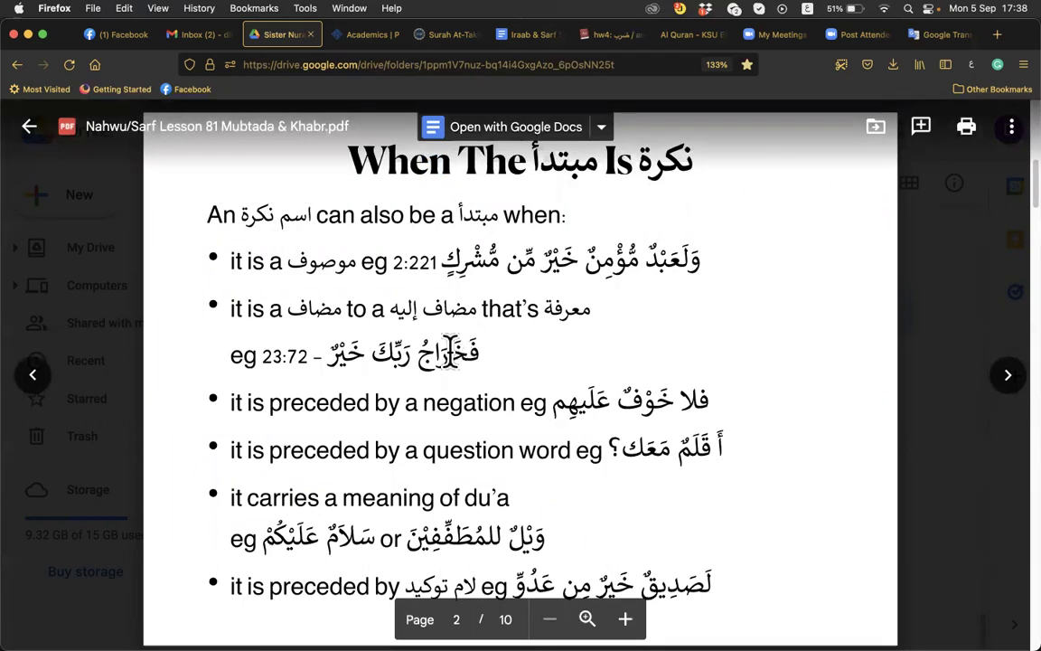
Step: Highlight the term موصوف in the first condition for an indefinite مبتدأ
{"action": "double_click", "coordinate": [302, 261]}
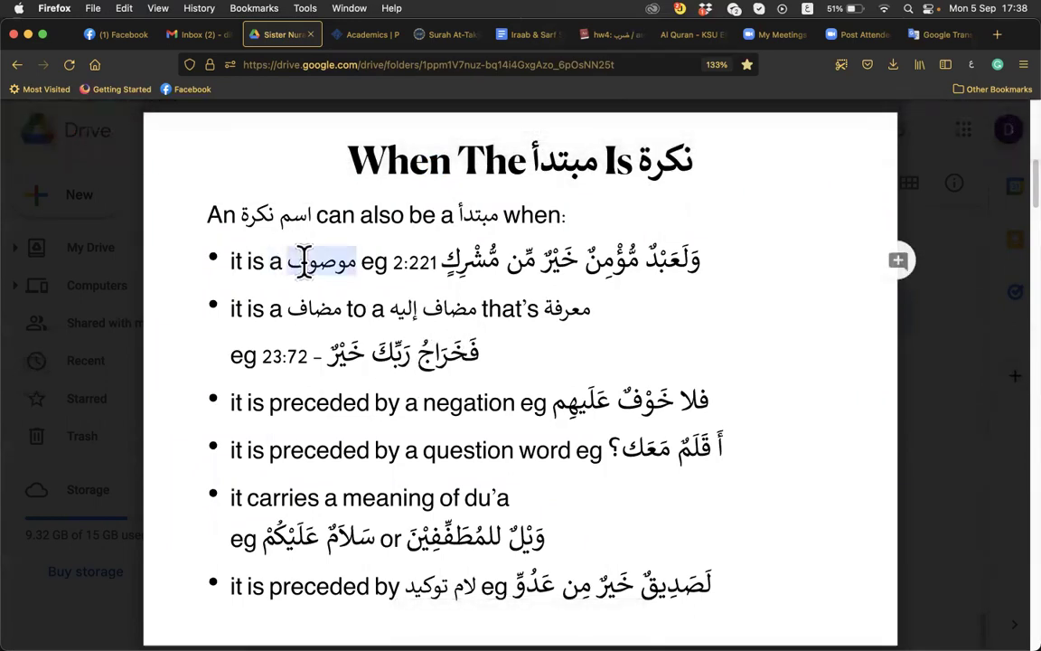
{"action": "left_click", "coordinate": [303, 260]}
{"action": "double_click", "coordinate": [257, 261]}
{"action": "double_click", "coordinate": [302, 261]}
{"action": "mouse_move", "coordinate": [577, 181]}
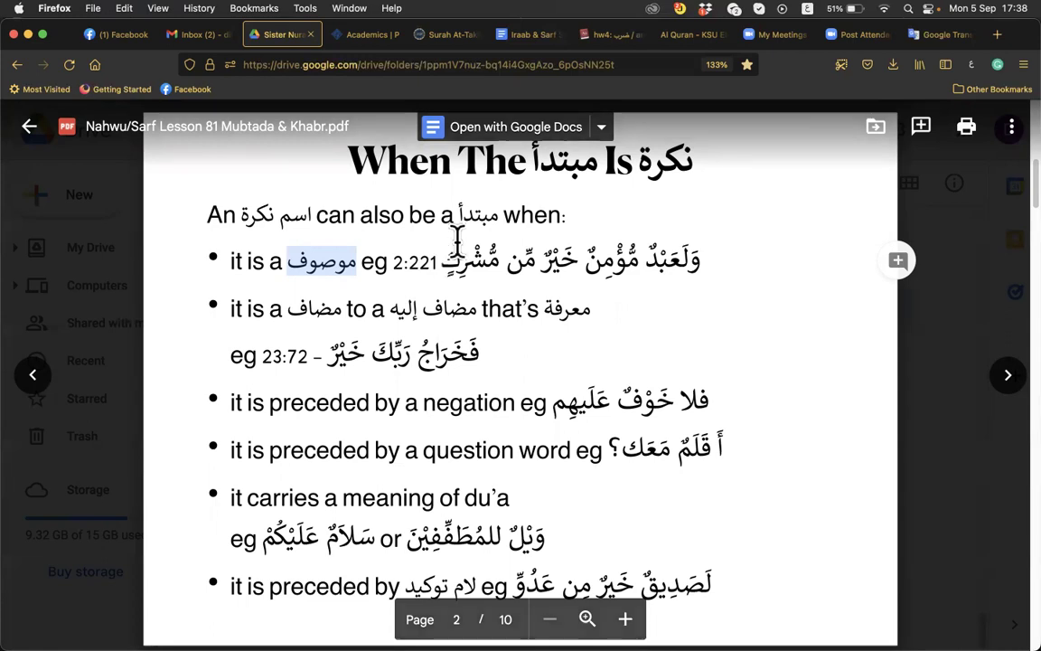
Step: Return to the Iraab & Sarf document and add the line ١. مبتدأ مرفوع بالضمة وخبره محذوف below the فَصَبْرٌ entry
{"action": "left_click", "coordinate": [531, 41]}
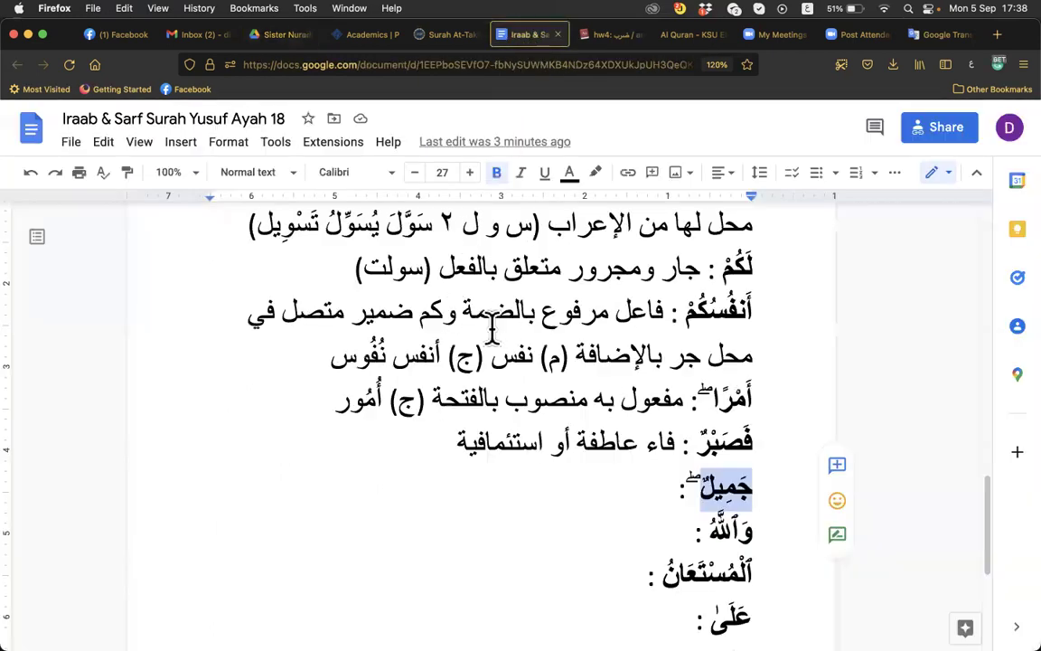
{"action": "left_click", "coordinate": [412, 443]}
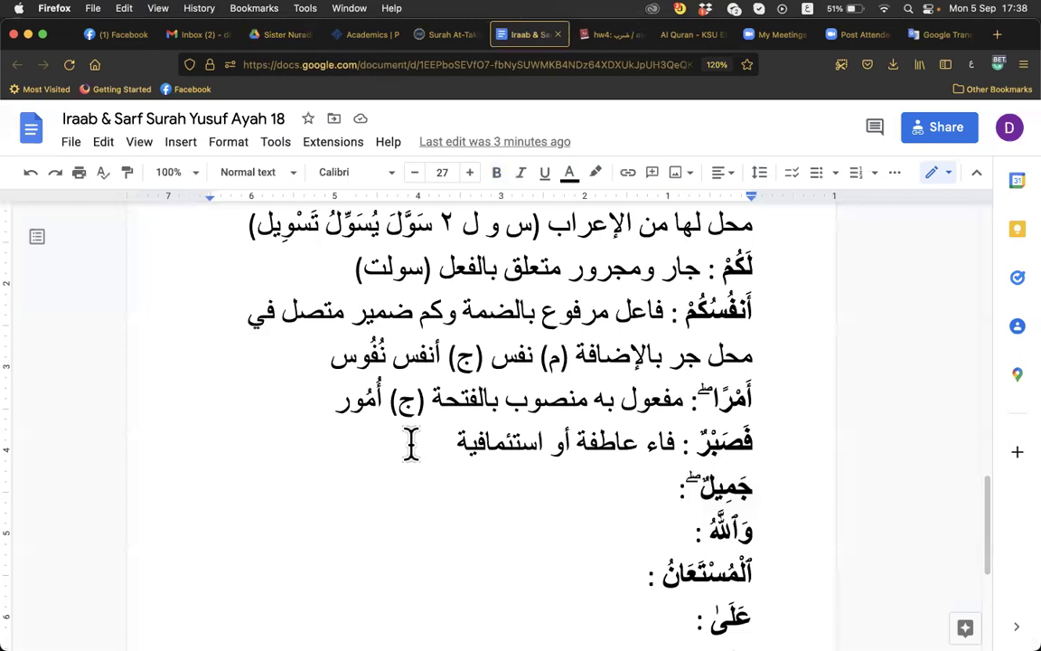
{"action": "key", "text": "Return"}
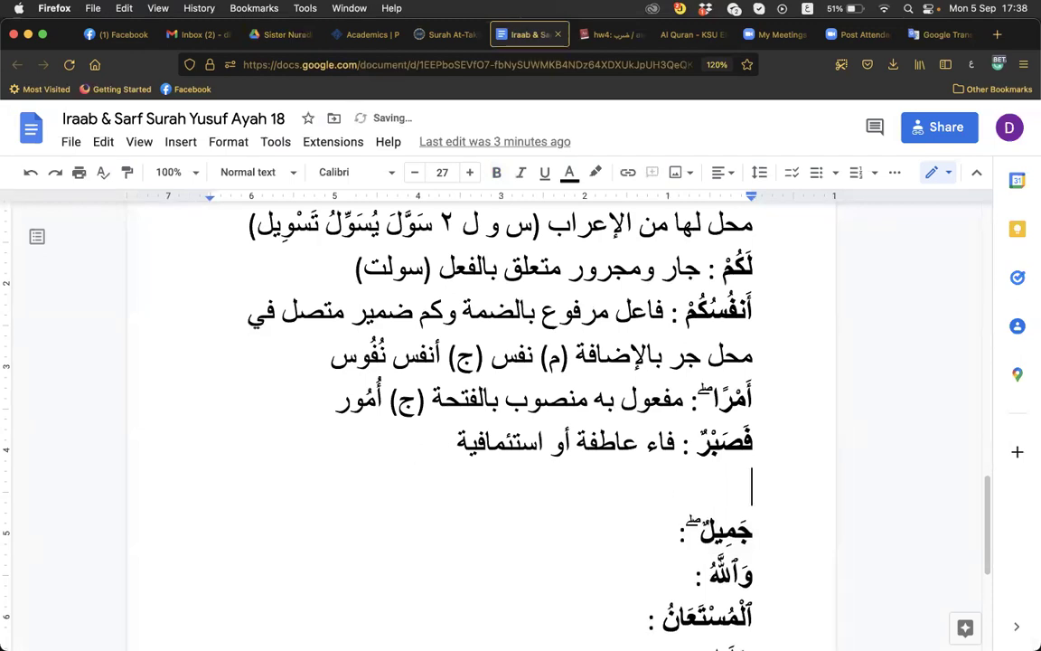
{"action": "type", "text": "١."}
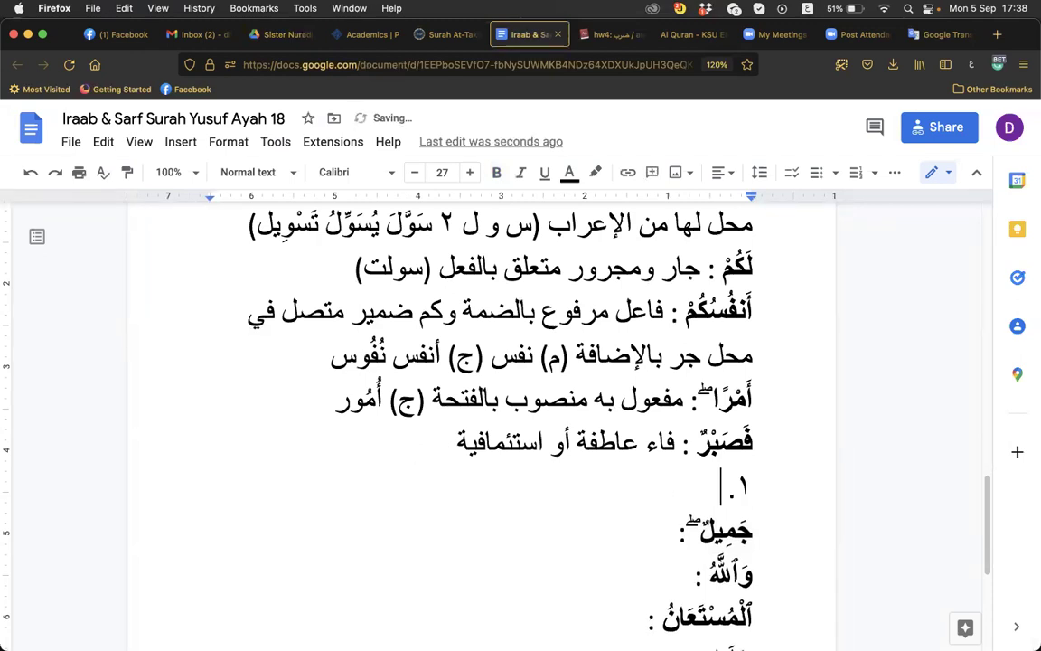
{"action": "type", "text": " مبتدز"}
{"action": "key", "text": "BackSpace"}
{"action": "type", "text": "أ"}
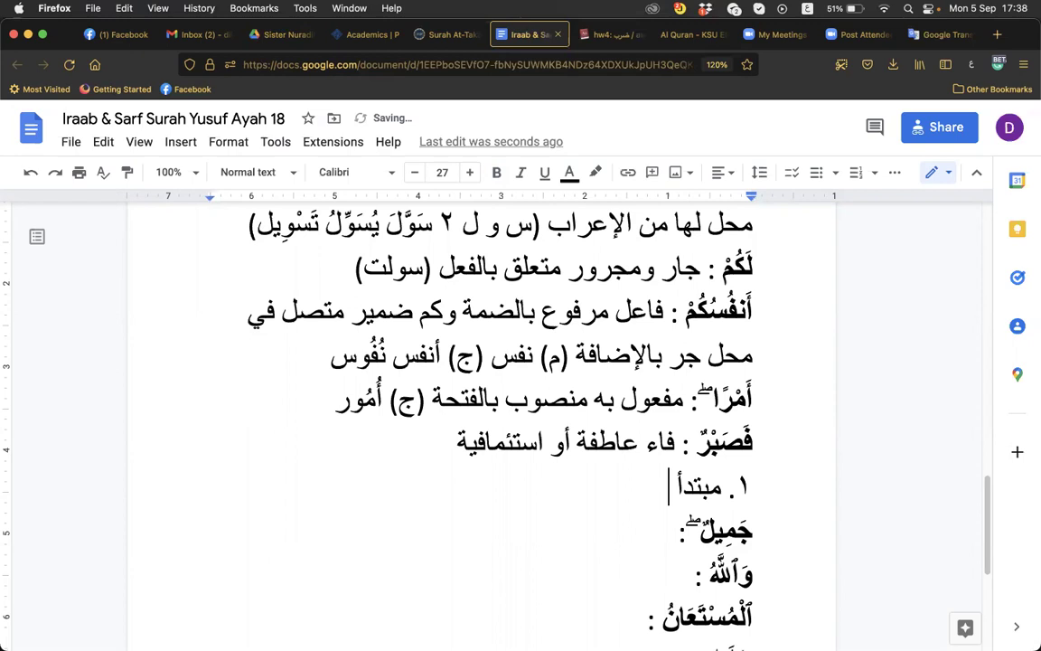
{"action": "type", "text": " مرفوع"}
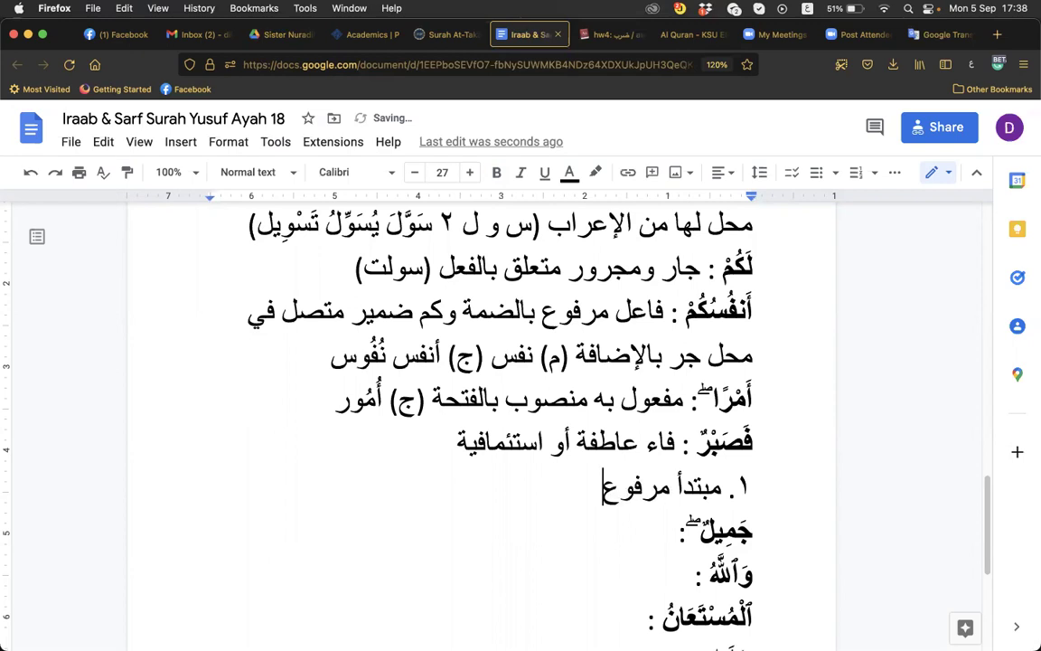
{"action": "type", "text": " بالضمج"}
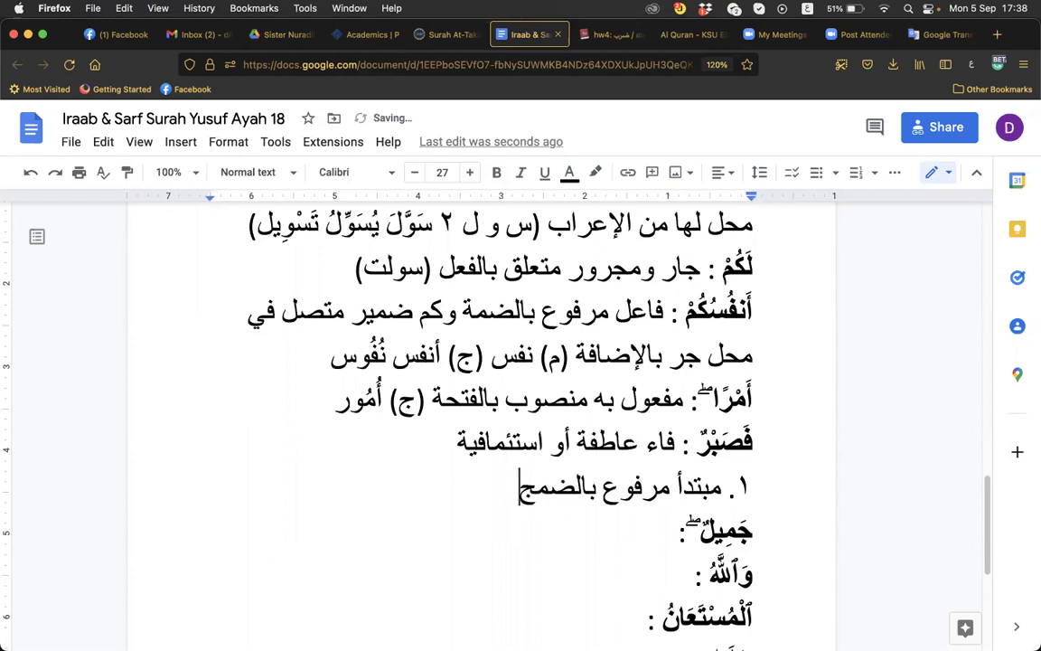
{"action": "key", "text": "BackSpace"}
{"action": "type", "text": "ة"}
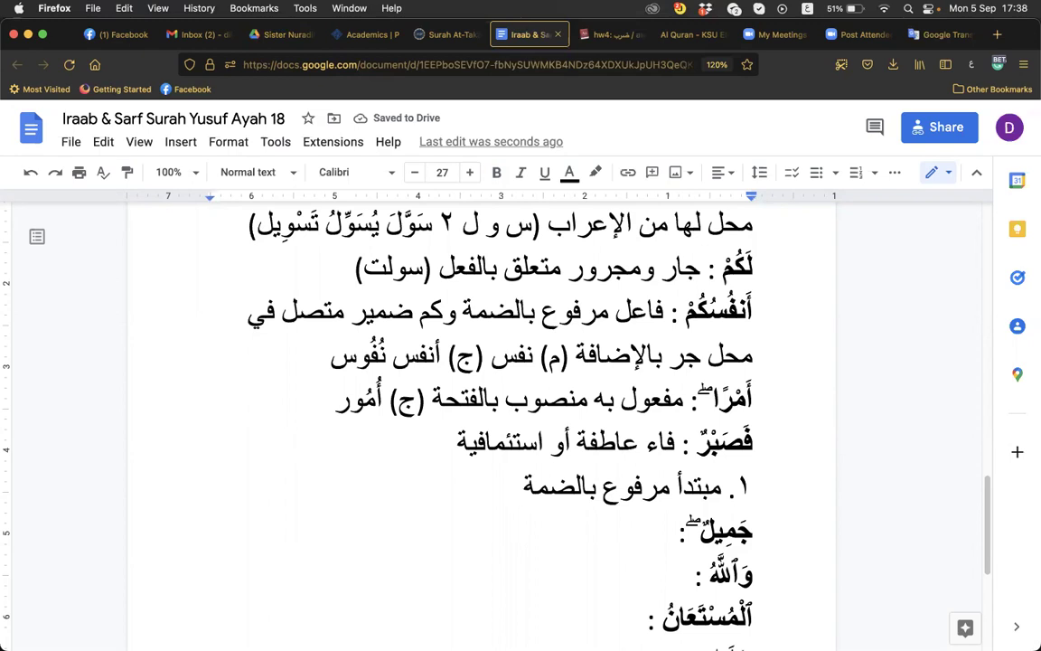
{"action": "type", "text": "وخبره مح"}
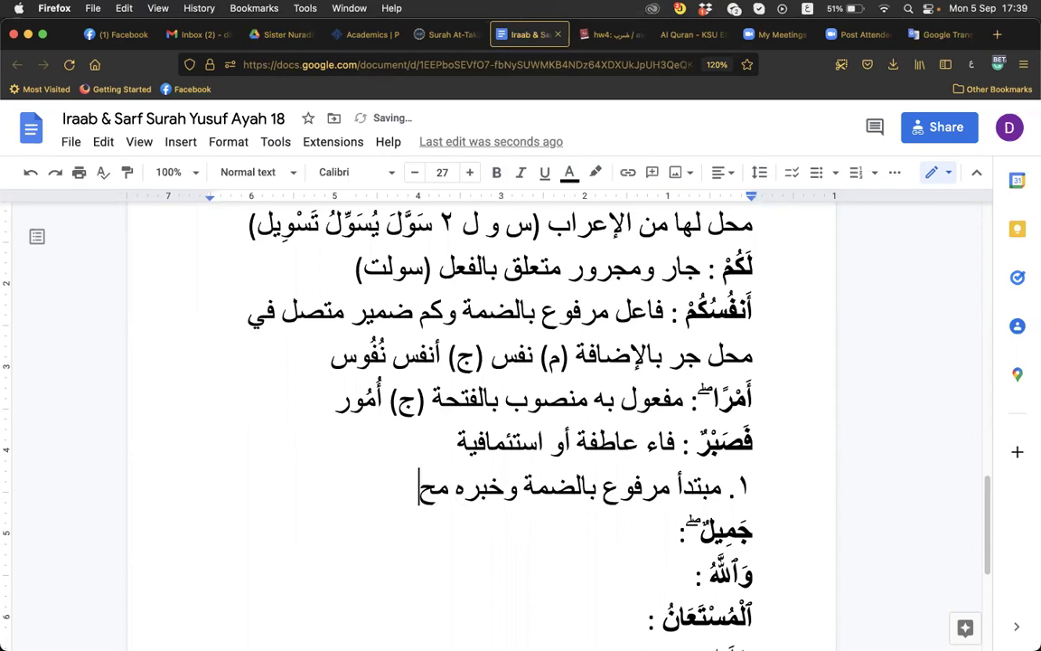
{"action": "type", "text": "ذوف"}
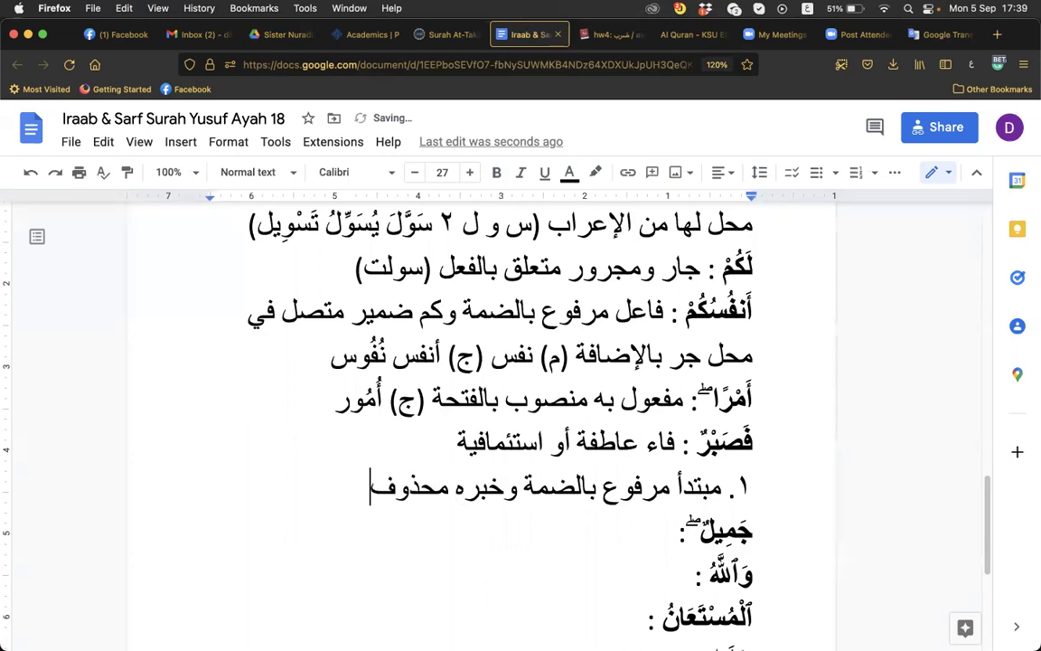
Step: Add a second numbered analysis for فَصَبْرٌ on a new line: ٢. خبر مرفوع بالمضة لمبتدأ محذوف
{"action": "key", "text": "Return"}
{"action": "type", "text": "٢. "}
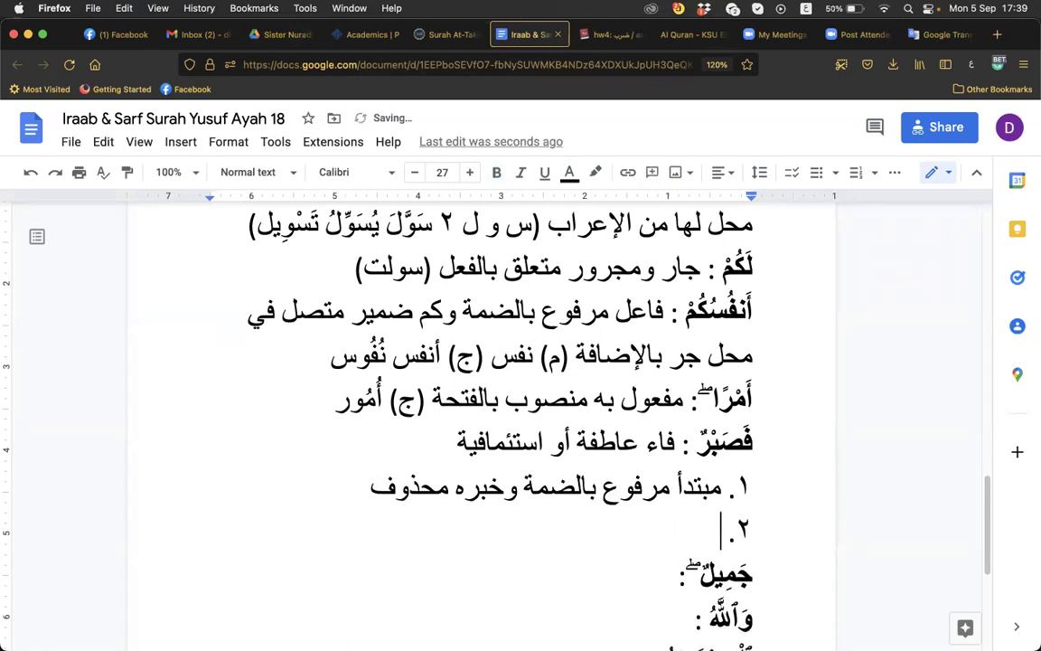
{"action": "type", "text": "خبر م"}
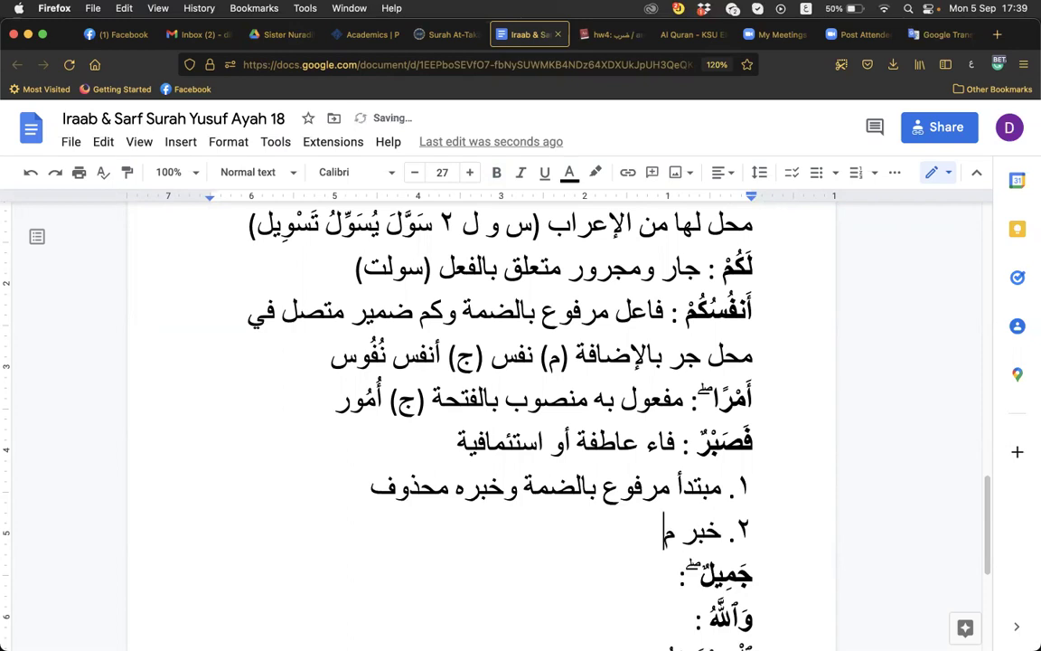
{"action": "type", "text": "رفوع"}
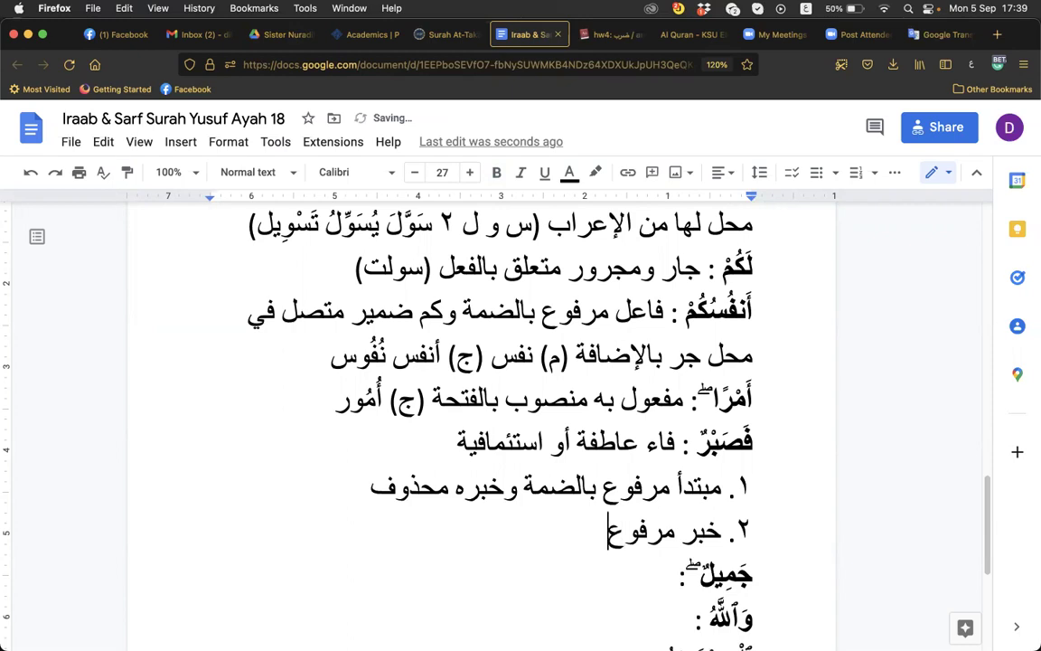
{"action": "type", "text": " بالمضة"}
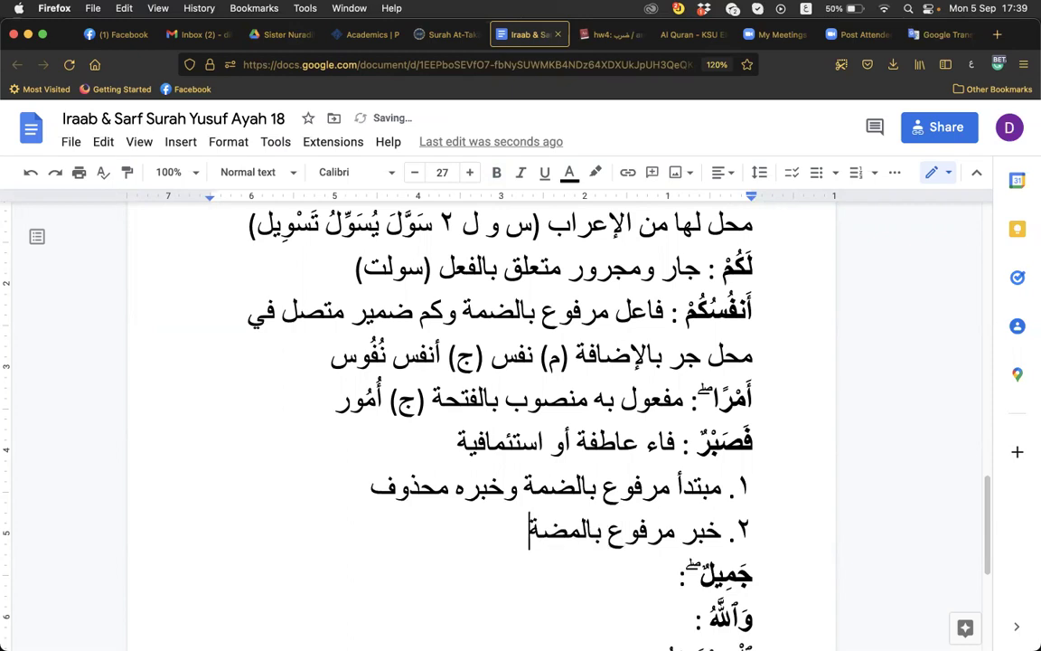
{"action": "type", "text": " لمب"}
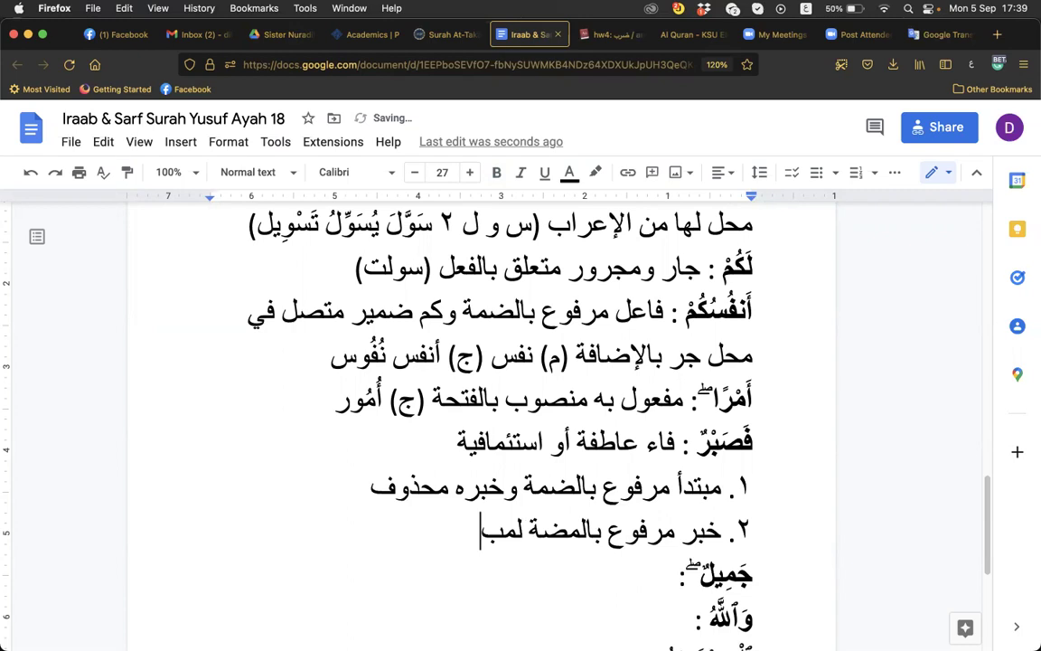
{"action": "type", "text": "تء"}
{"action": "key", "text": "BackSpace"}
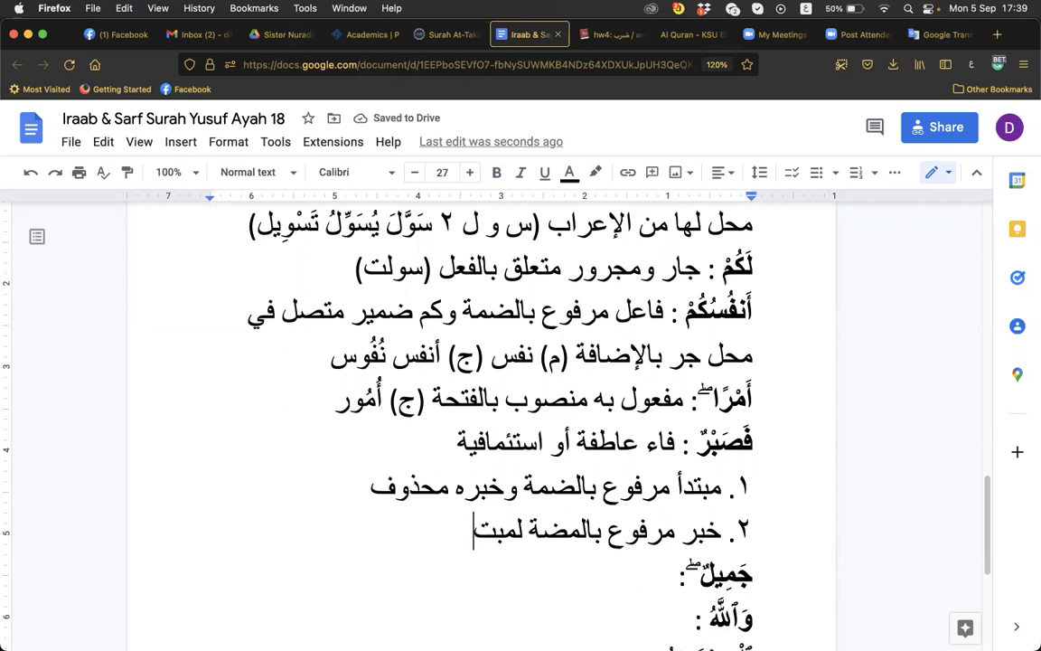
{"action": "type", "text": "دأ م"}
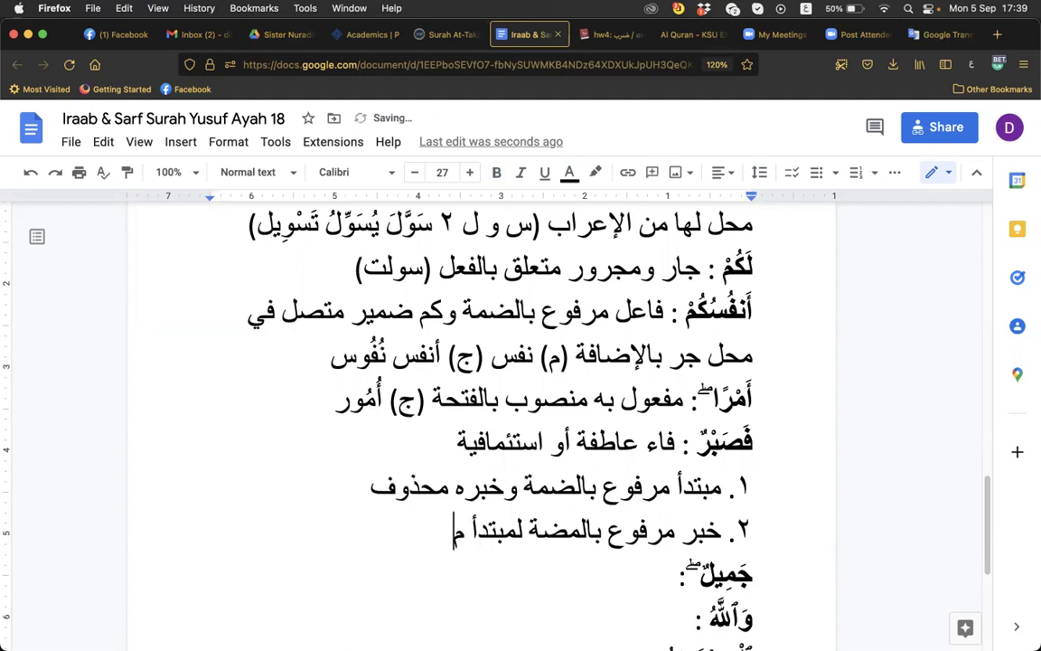
{"action": "type", "text": "حذوف"}
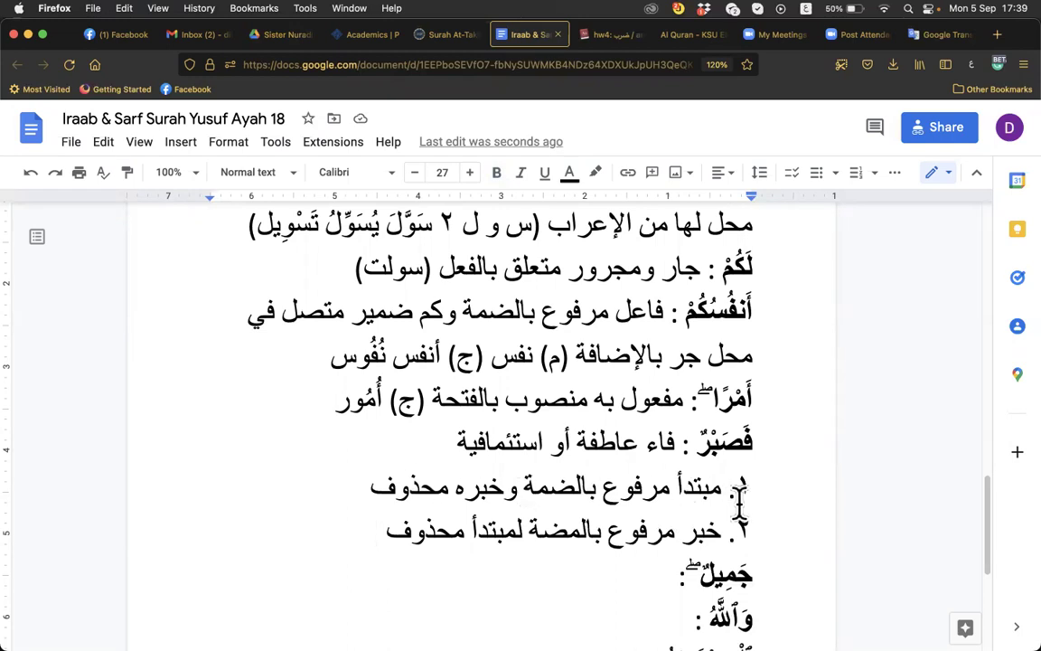
{"action": "left_click", "coordinate": [500, 531]}
{"action": "type", "text": "ب"}
Step: Write the i'rab of جَمِيلٌ after its colon as صفة لصبر مرفوع بالضمة
{"action": "left_click", "coordinate": [679, 572]}
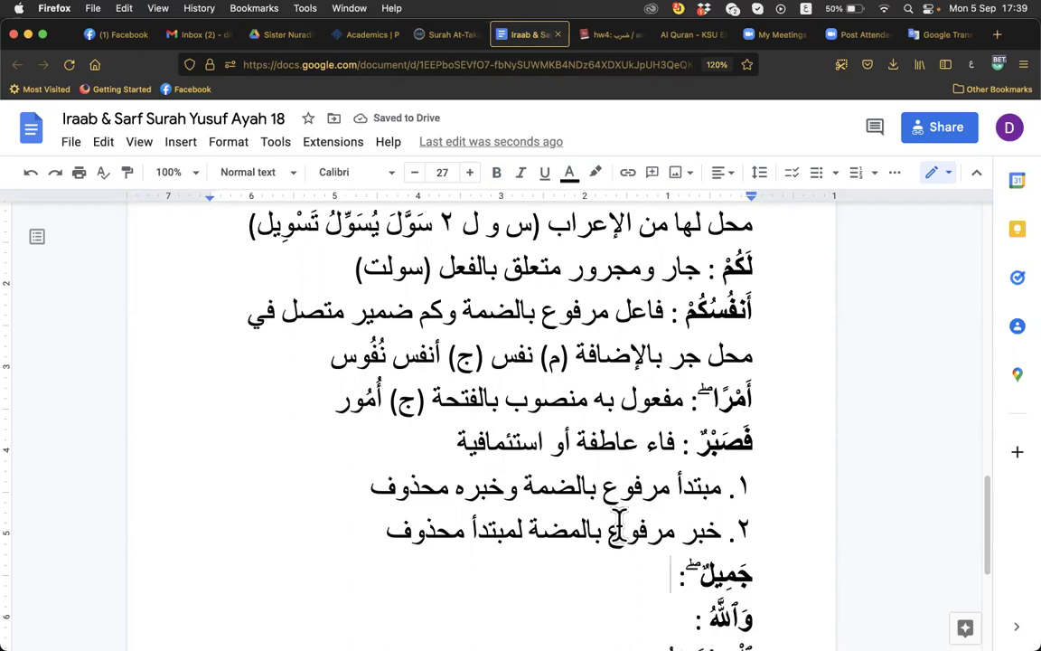
{"action": "type", "text": "ص"}
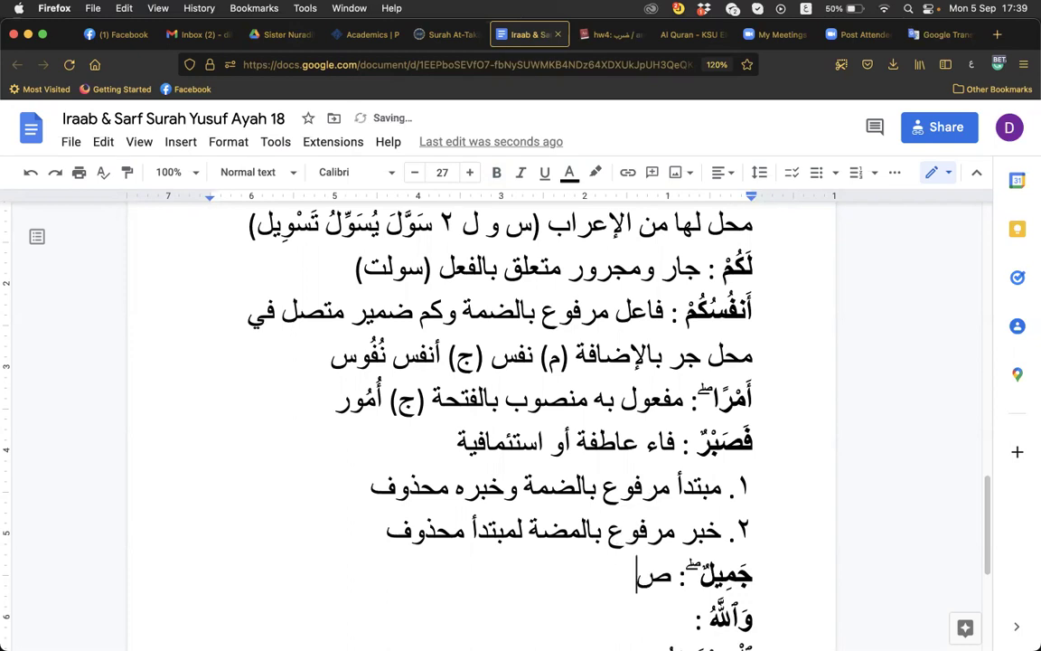
{"action": "type", "text": "فة ل"}
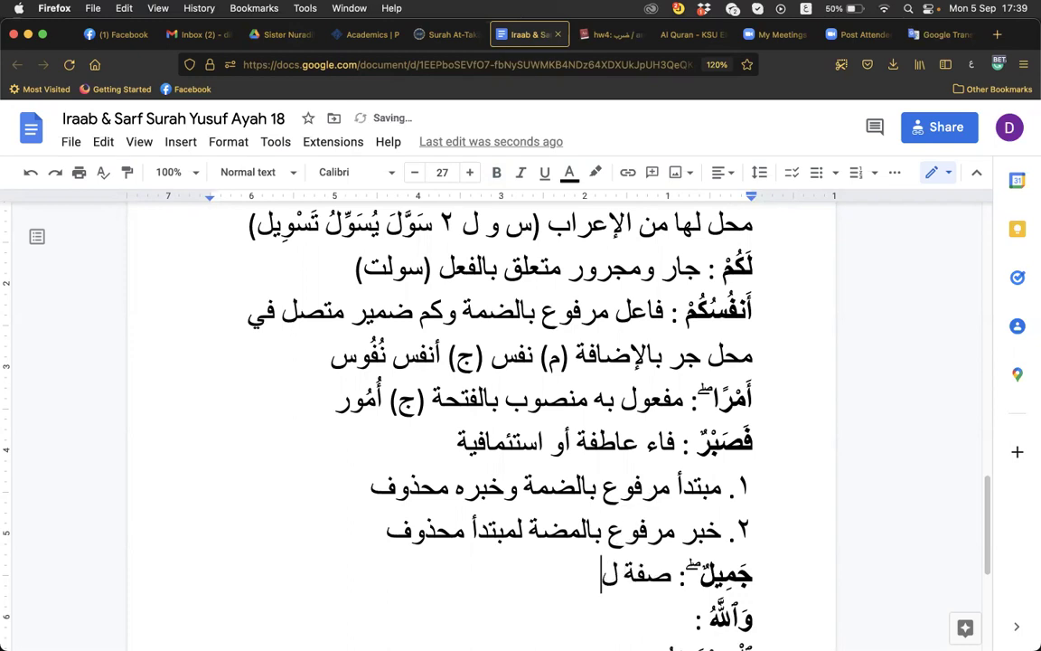
{"action": "type", "text": "صبر"}
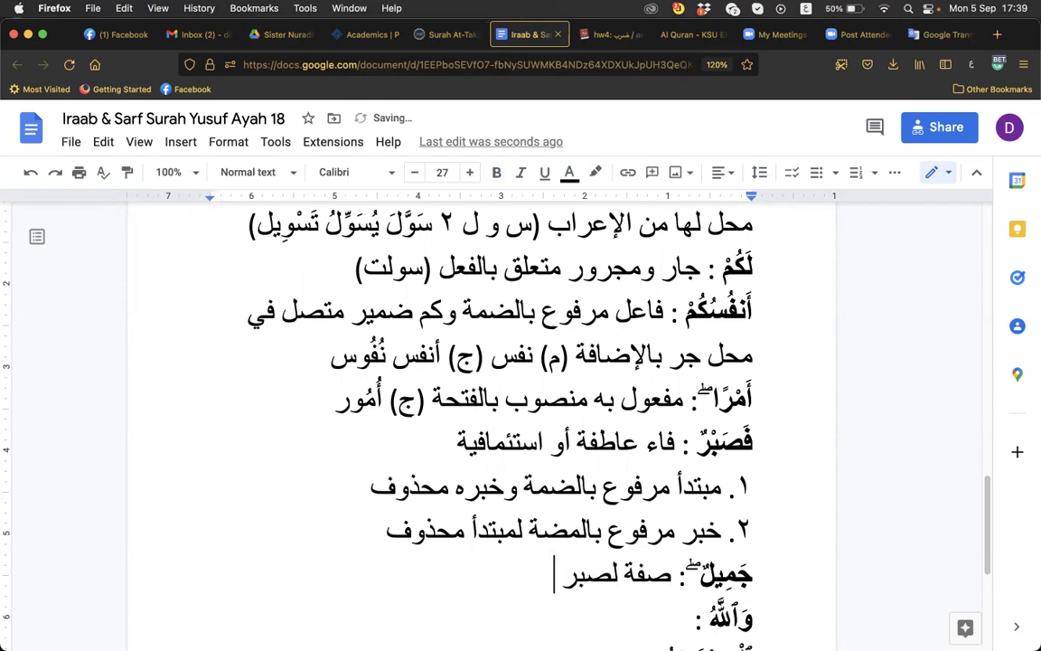
{"action": "type", "text": " مجرو"}
{"action": "key", "text": "BackSpace"}
{"action": "key", "text": "BackSpace"}
{"action": "key", "text": "BackSpace"}
{"action": "type", "text": "رفوع ب"}
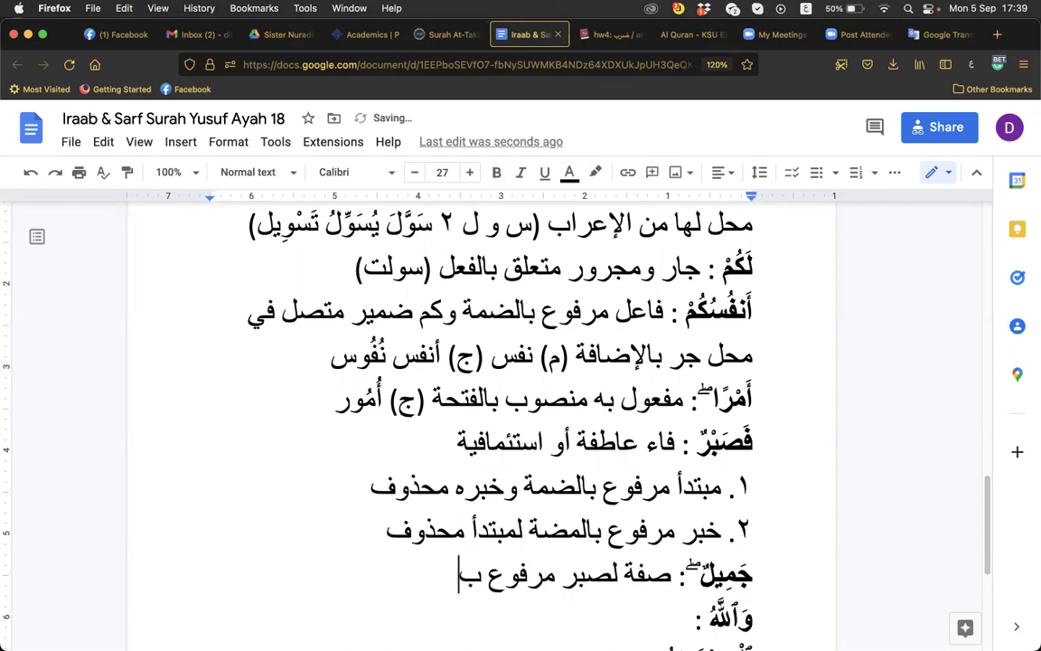
{"action": "type", "text": "الضم"}
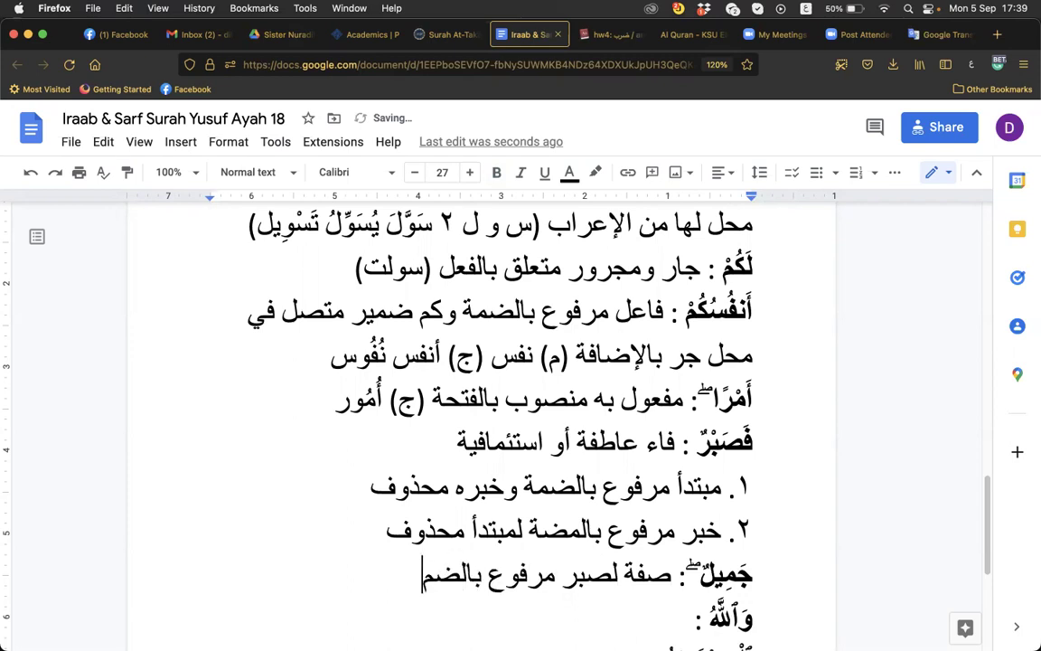
{"action": "type", "text": "ة"}
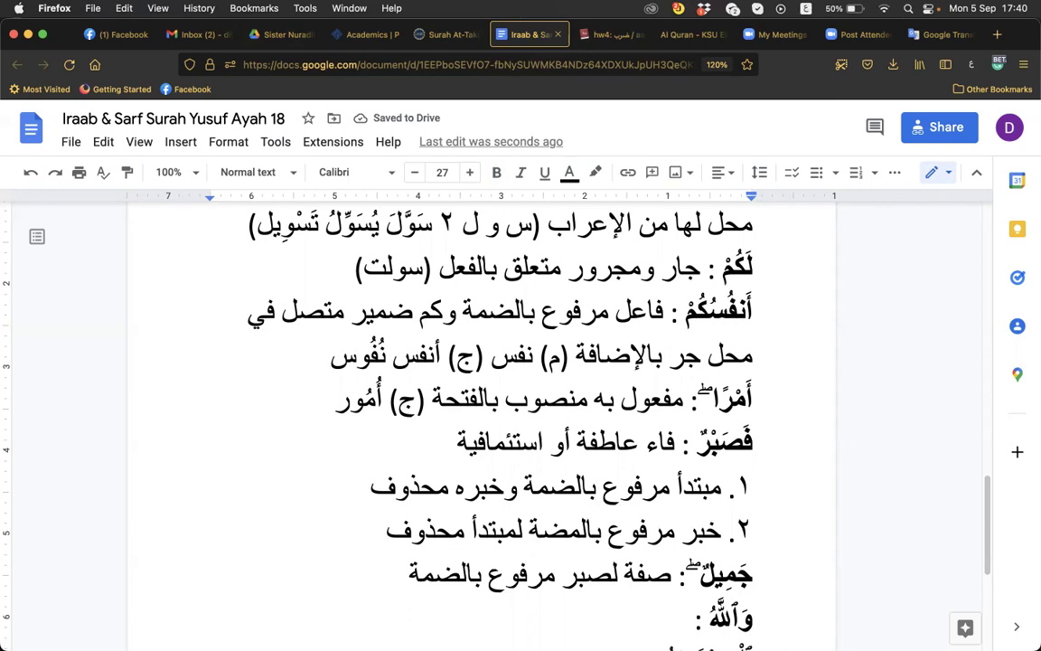
Step: Insert the sarf of فَصَبْرٌ on a new line below its second analysis: (ص ب ر ١ صَبَرَ يَصبِرُ صَبْر - مصدر)
{"action": "left_click", "coordinate": [328, 516]}
{"action": "key", "text": "Return"}
{"action": "type", "text": "("}
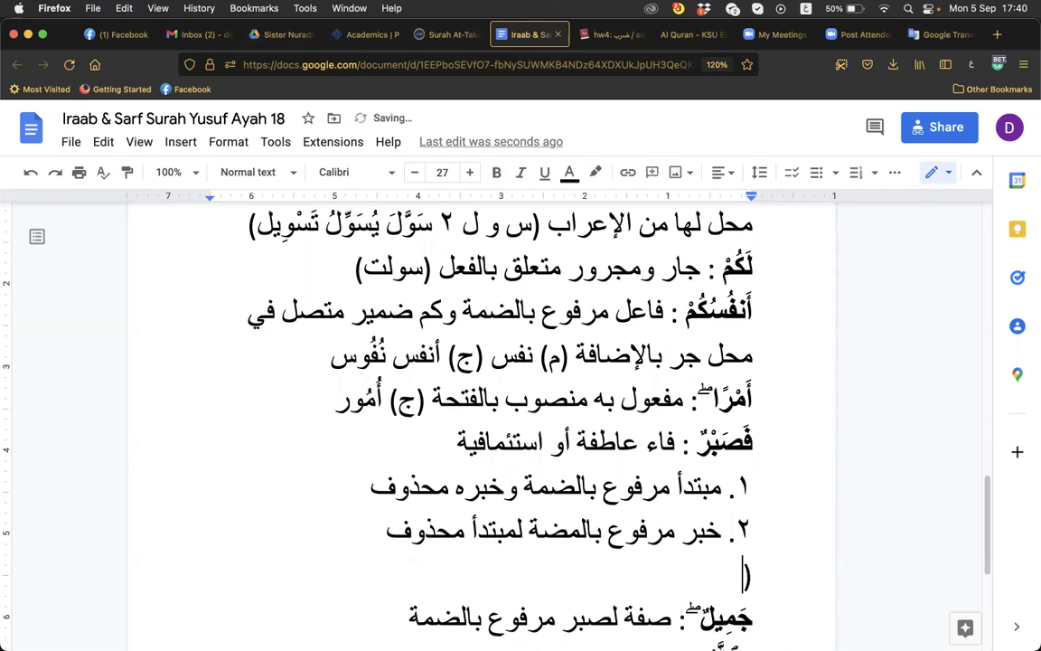
{"action": "type", "text": "ص ب ر ا"}
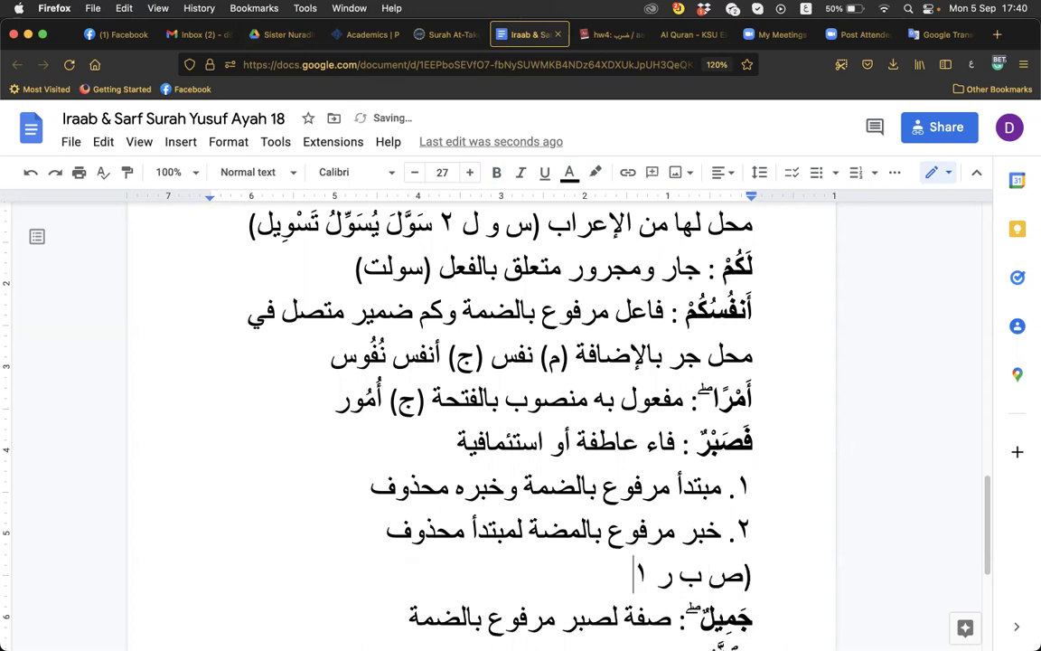
{"action": "type", "text": " ص!"}
{"action": "key", "text": "BackSpace"}
{"action": "type", "text": "َبَرَ"}
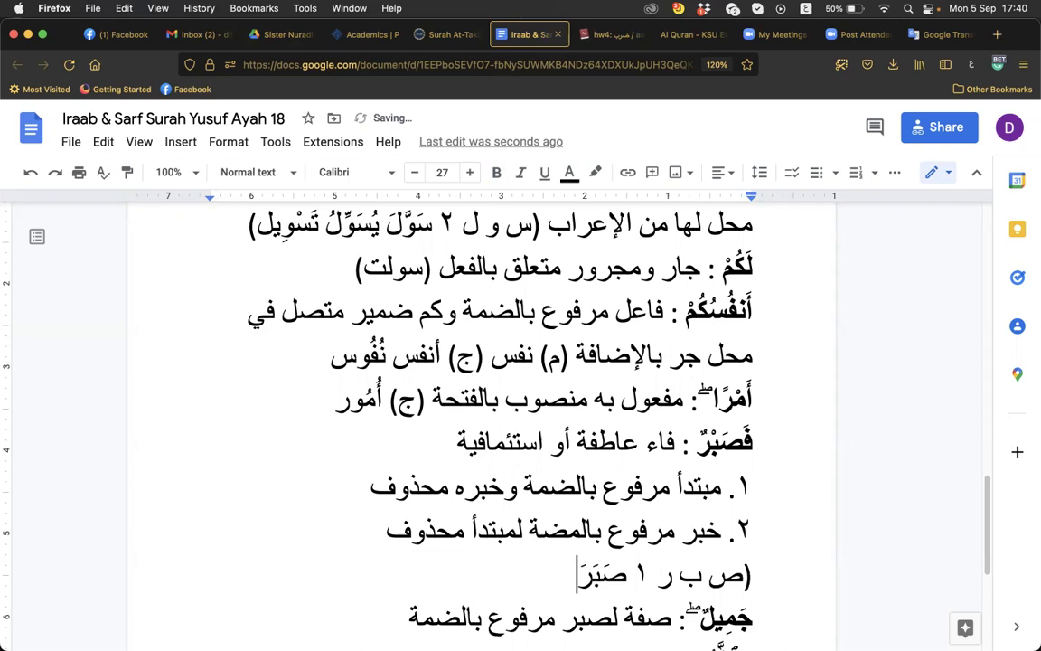
{"action": "type", "text": " يَص"}
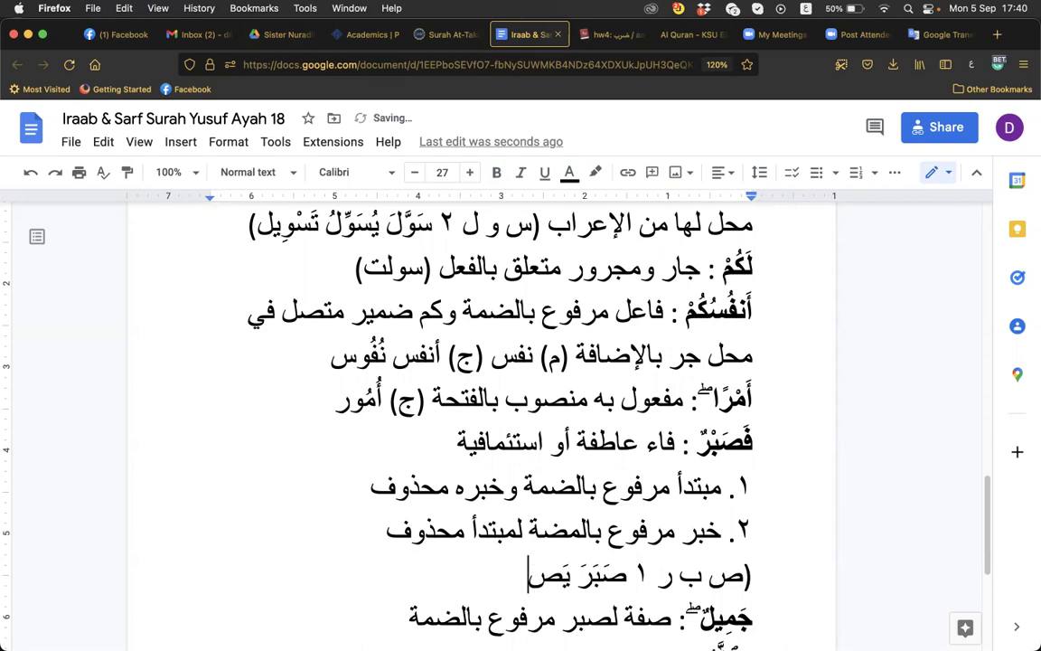
{"action": "type", "text": "بِرُ صبر"}
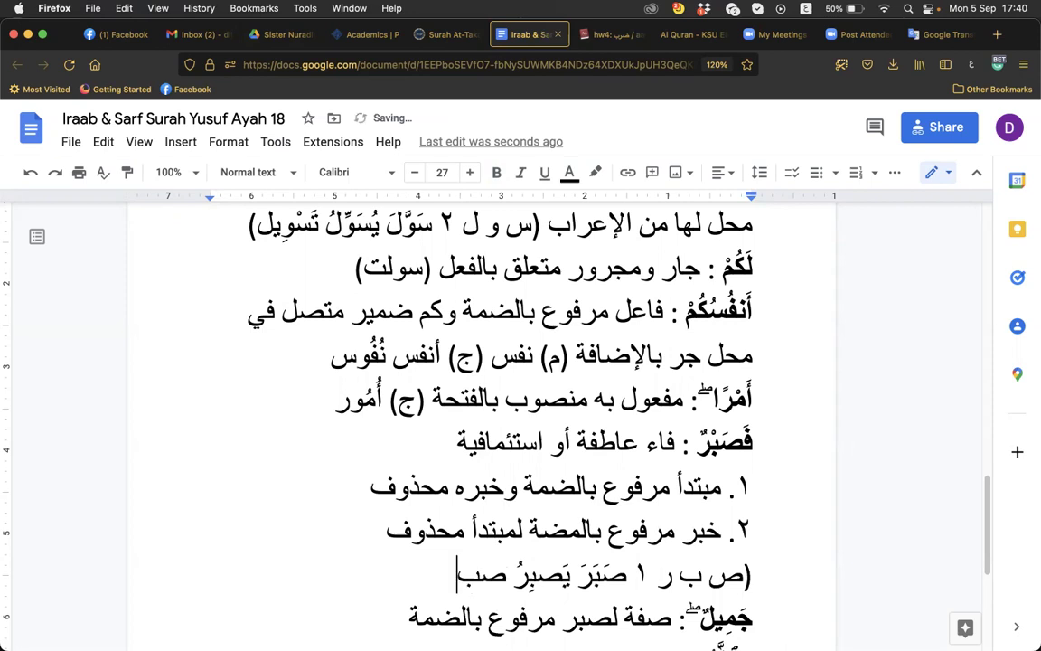
{"action": "key", "text": "BackSpace"}
{"action": "key", "text": "BackSpace"}
{"action": "type", "text": "َب"}
{"action": "type", "text": "ْر - مصدر("}
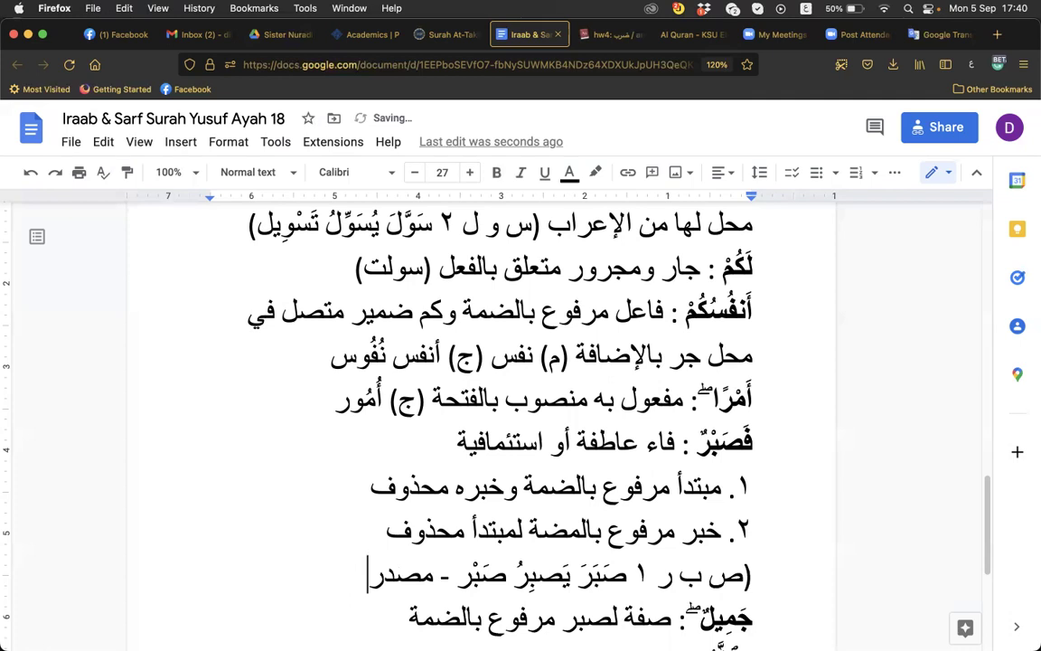
Step: Start the sarf of جَمِيلٌ on a new line below its i'rab: (ج م ل ١ جَمُلَ يَجْمُلُ
{"action": "key", "text": "Down"}
{"action": "key", "text": "Down"}
{"action": "key", "text": "Down"}
{"action": "key", "text": "Down"}
{"action": "key", "text": "Down"}
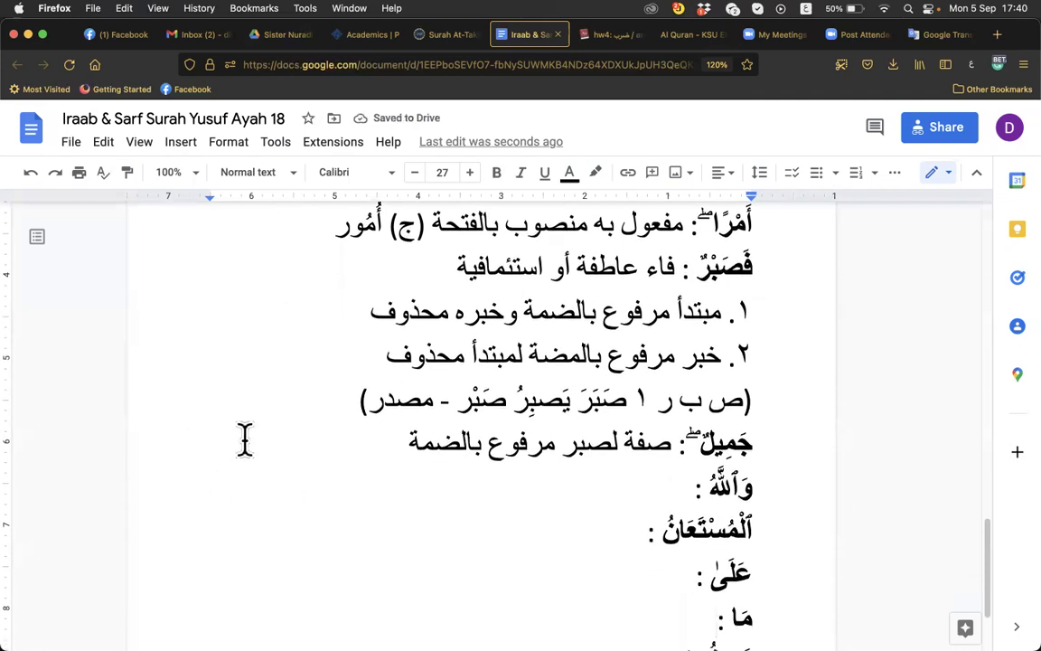
{"action": "left_click", "coordinate": [371, 445]}
{"action": "key", "text": "Return"}
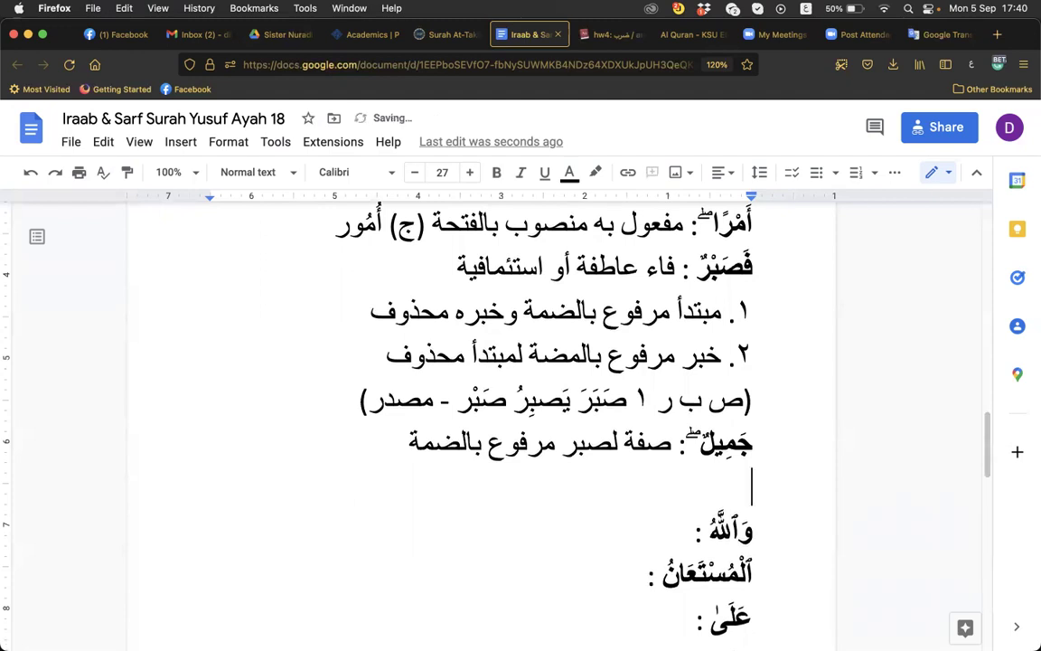
{"action": "type", "text": "("}
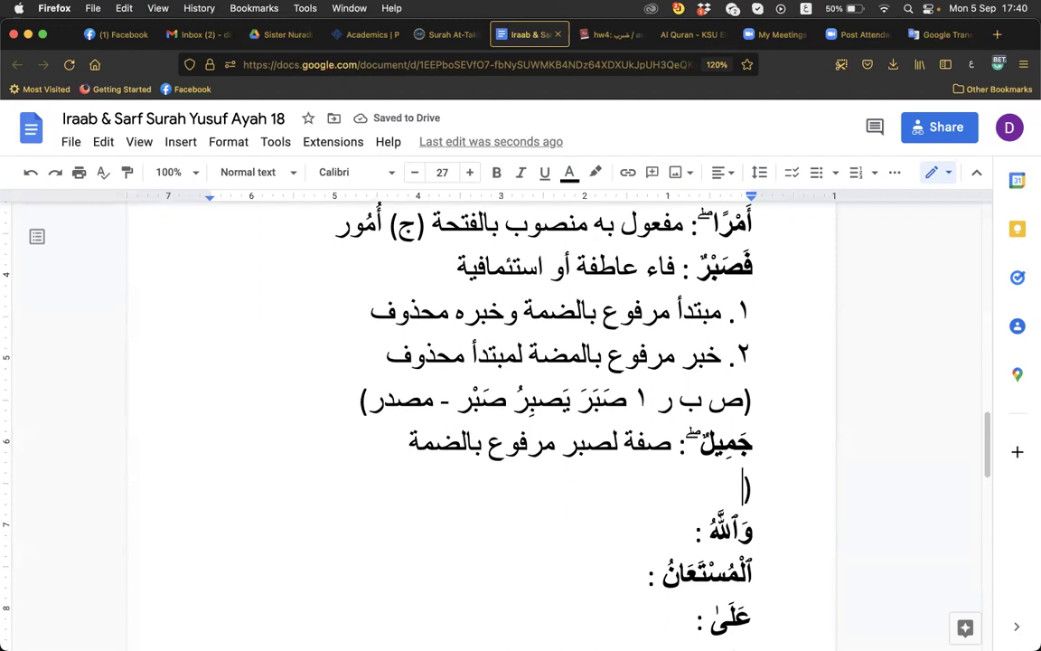
{"action": "type", "text": "ج م ل "}
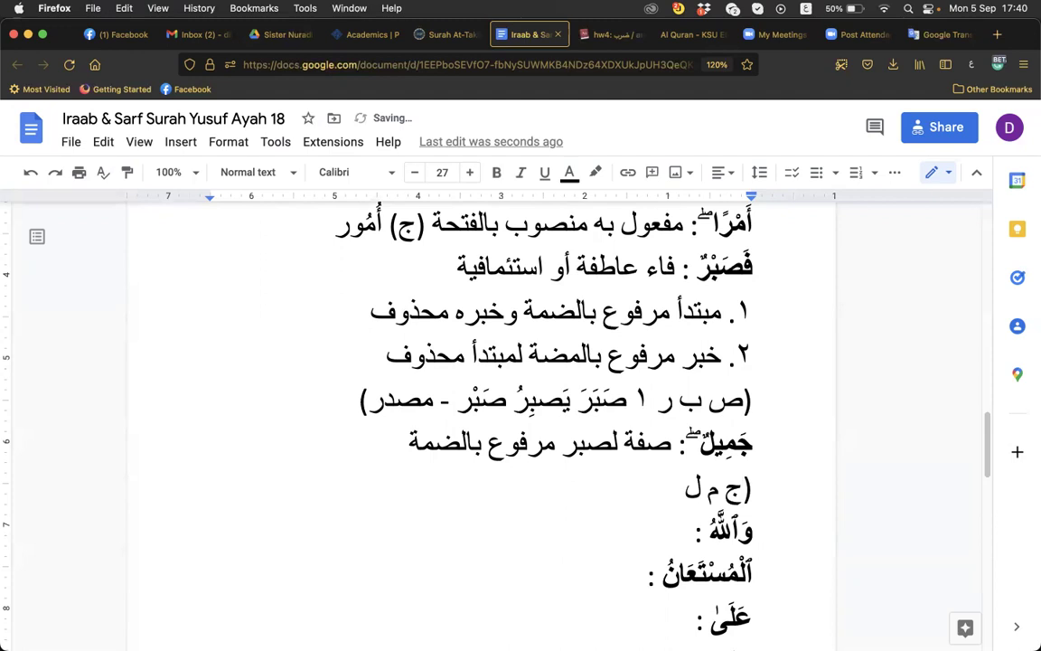
{"action": "type", "text": "١ جَ"}
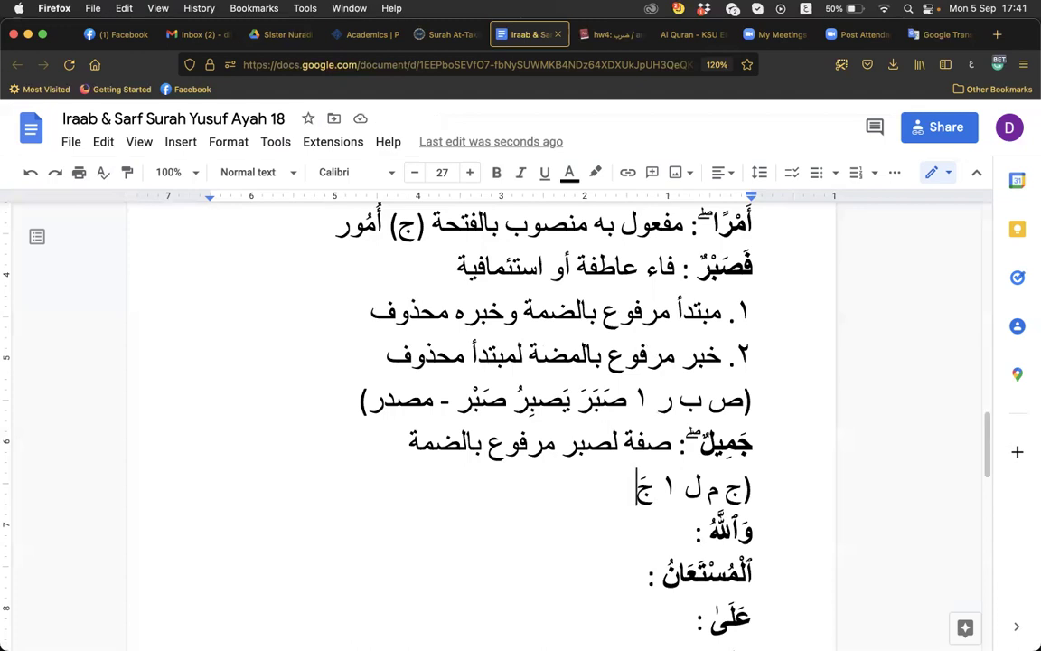
{"action": "type", "text": "م"}
{"action": "type", "text": "ُ"}
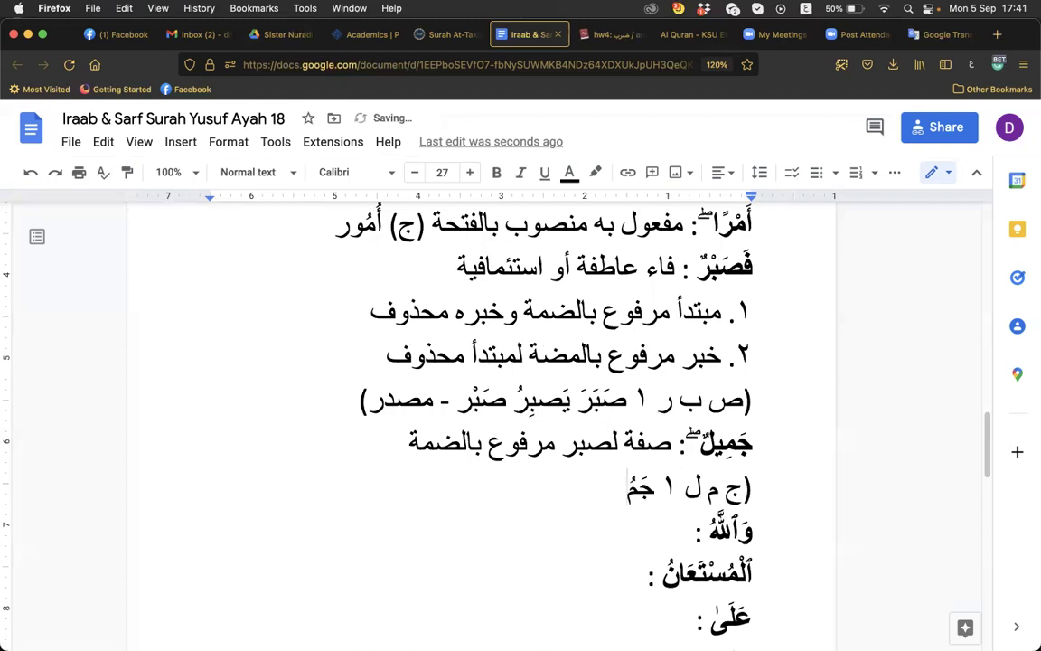
{"action": "type", "text": "لَ يَ"}
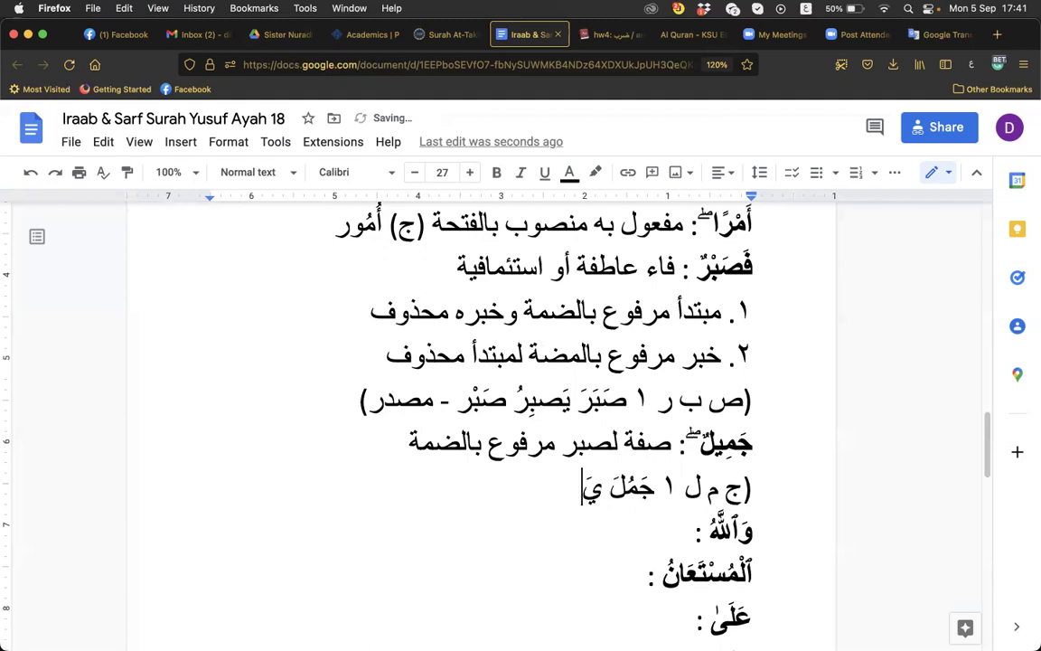
{"action": "type", "text": "جْمُلُ"}
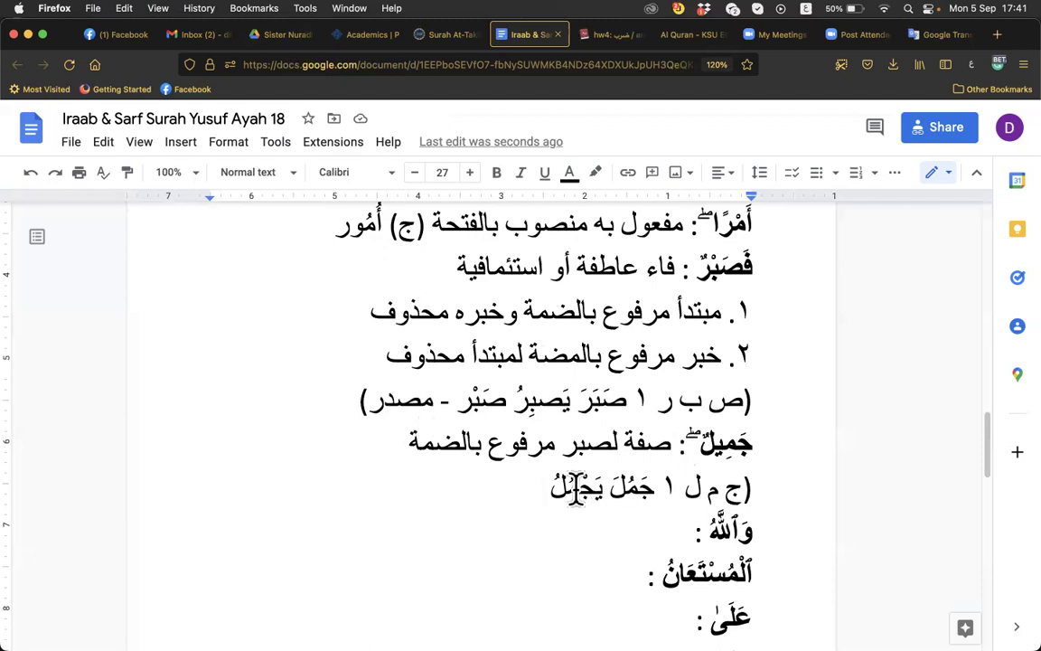
Step: Complete the sarf line of جَمِيلٌ with فهو جَمِيل and a closing parenthesis
{"action": "type", "text": "فهو"}
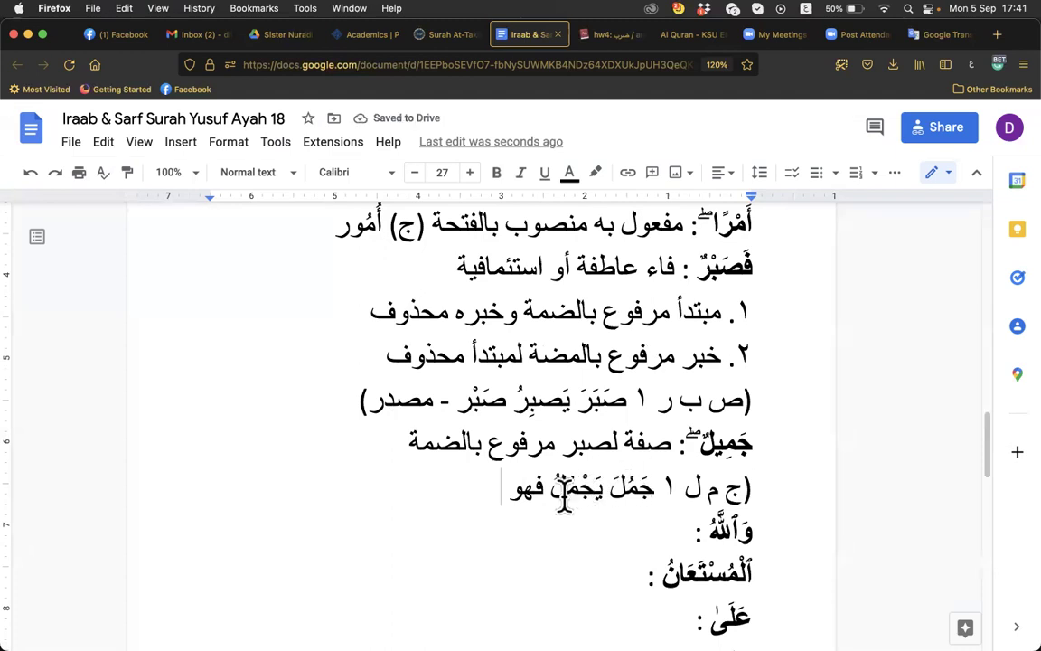
{"action": "left_click", "coordinate": [496, 489]}
{"action": "type", "text": "جَ"}
{"action": "type", "text": "مِ"}
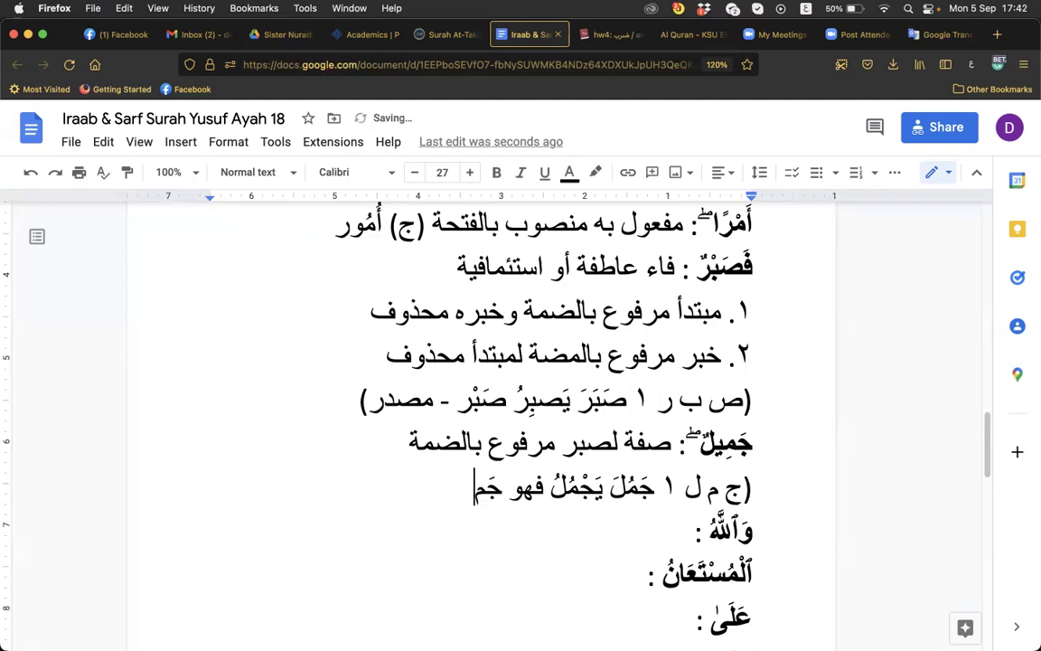
{"action": "type", "text": "يل"}
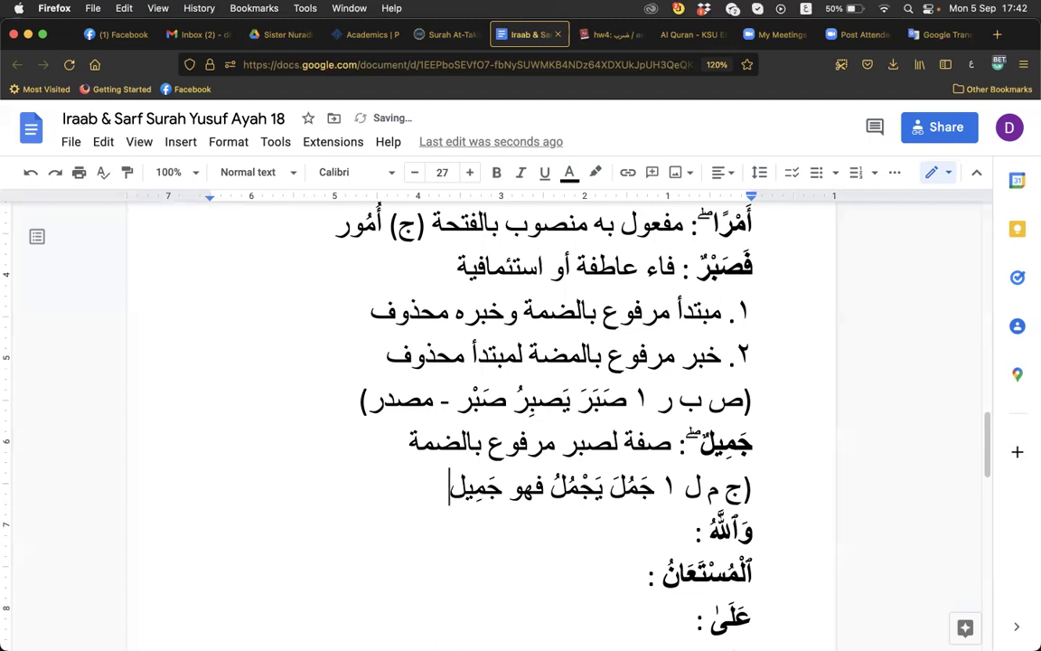
{"action": "type", "text": ")"}
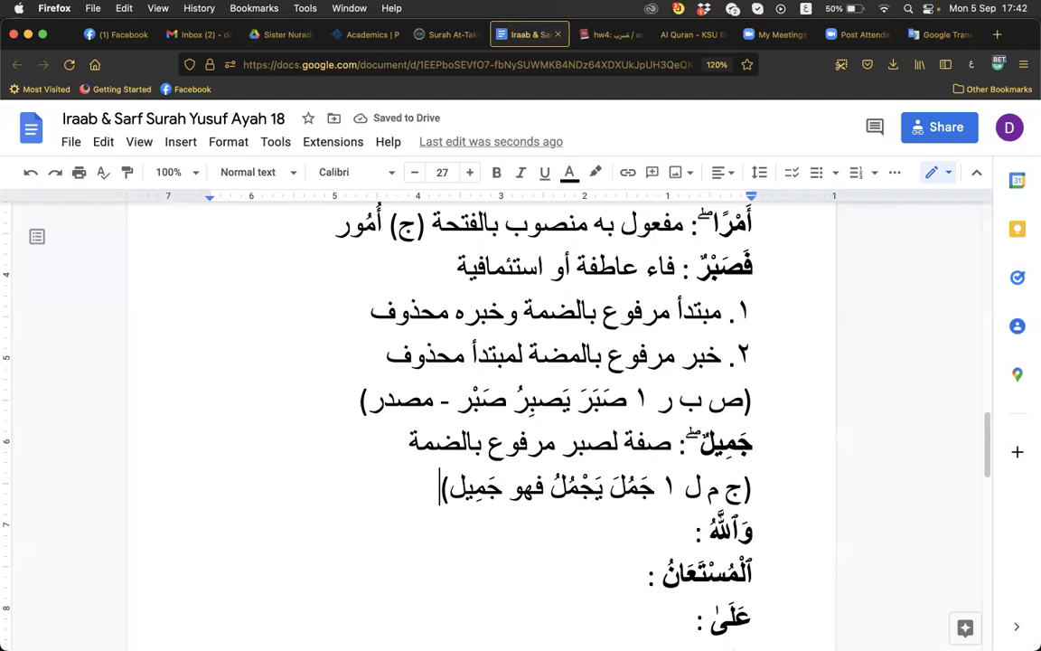
Step: Insert the masdar جِمال before فهو in the sarf line of جَمِيلٌ
{"action": "key", "text": "Right"}
{"action": "key", "text": "Right"}
{"action": "key", "text": "Right"}
{"action": "key", "text": "Right"}
{"action": "key", "text": "Right"}
{"action": "key", "text": "Right"}
{"action": "key", "text": "Right"}
{"action": "key", "text": "Right"}
{"action": "key", "text": "Right"}
{"action": "key", "text": "Right"}
{"action": "type", "text": "جِمال"}
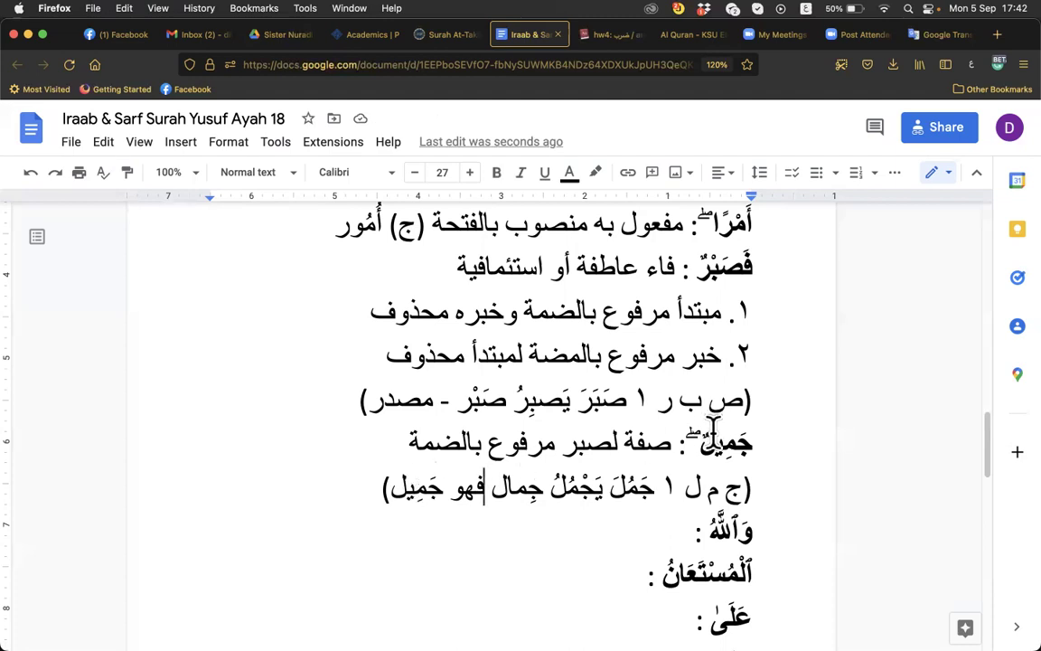
{"action": "left_click", "coordinate": [736, 443]}
{"action": "double_click", "coordinate": [737, 443]}
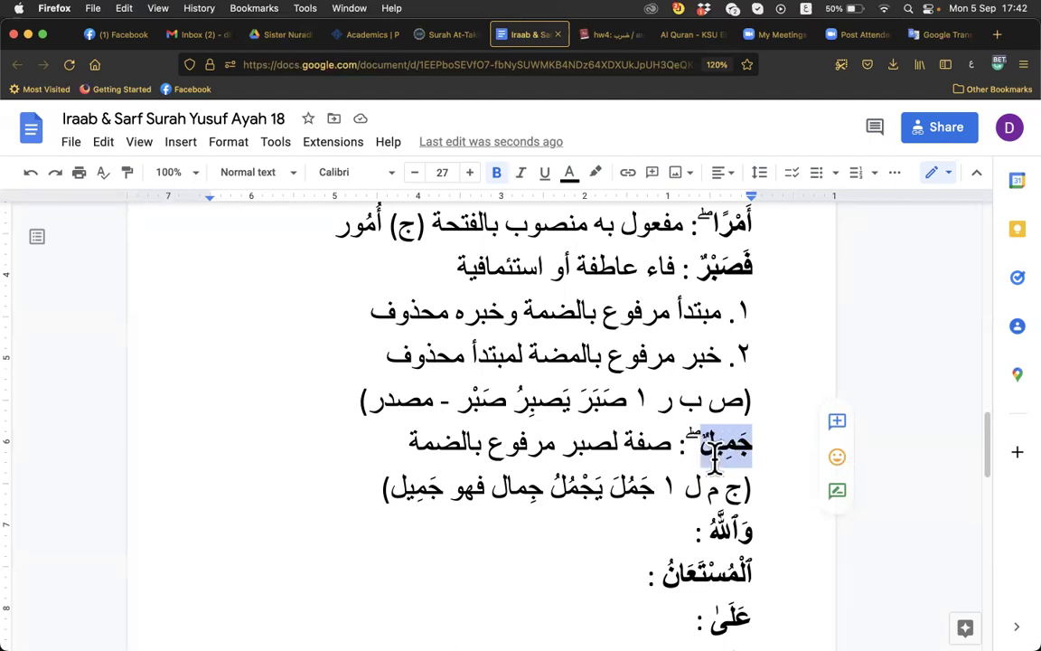
{"action": "left_click", "coordinate": [407, 484]}
{"action": "left_click", "coordinate": [351, 483]}
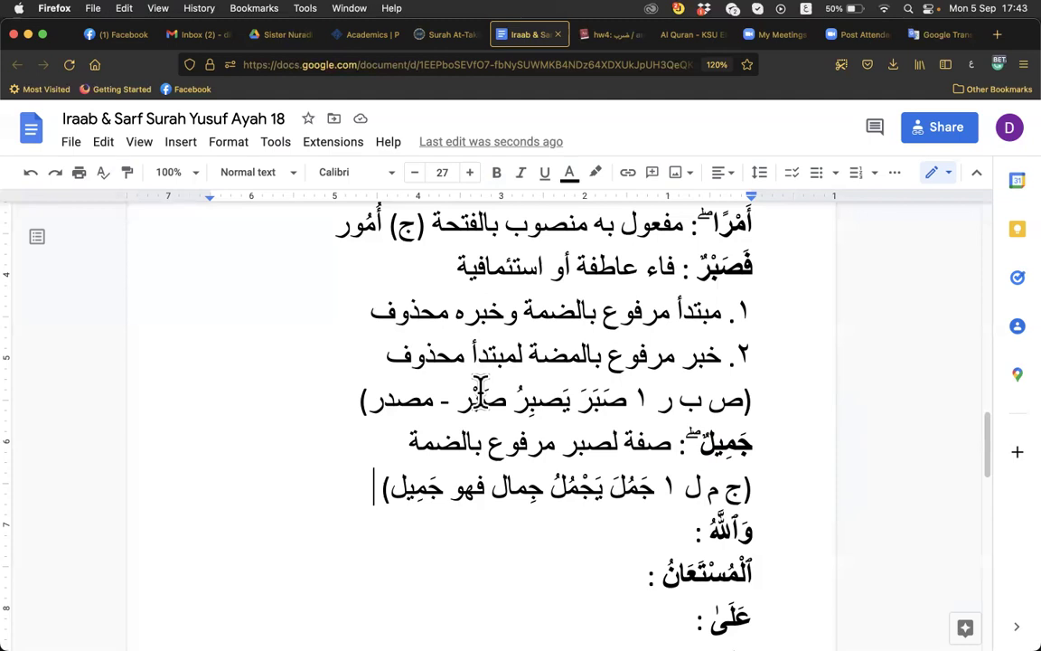
Step: Begin the i'rab of وَٱللَّهُ after its colon with واو عاطفة لفظ الجلالة مبتدأ
{"action": "key", "text": "Down"}
{"action": "key", "text": "Down"}
{"action": "key", "text": "Down"}
{"action": "key", "text": "Down"}
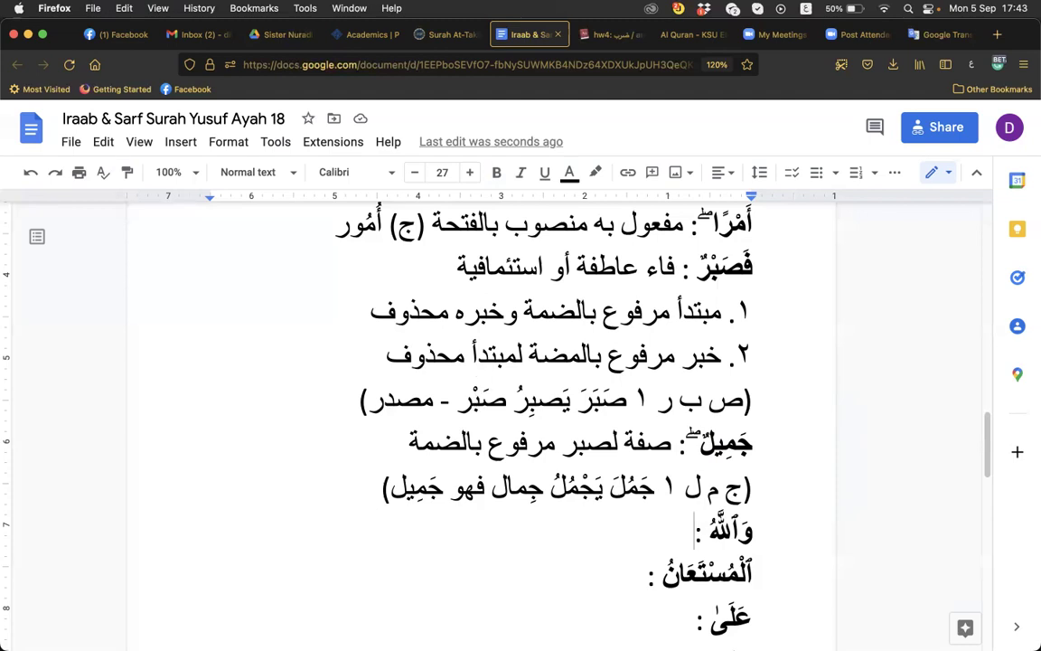
{"action": "key", "text": "Down"}
{"action": "key", "text": "Down"}
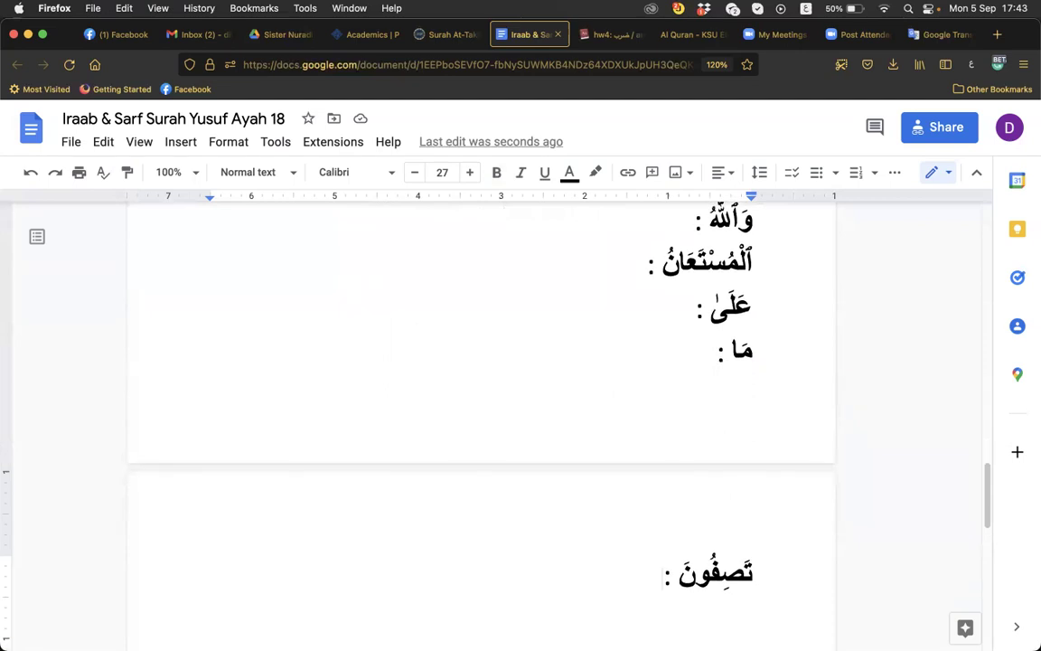
{"action": "key", "text": "Up"}
{"action": "key", "text": "Up"}
{"action": "key", "text": "Up"}
{"action": "key", "text": "Up"}
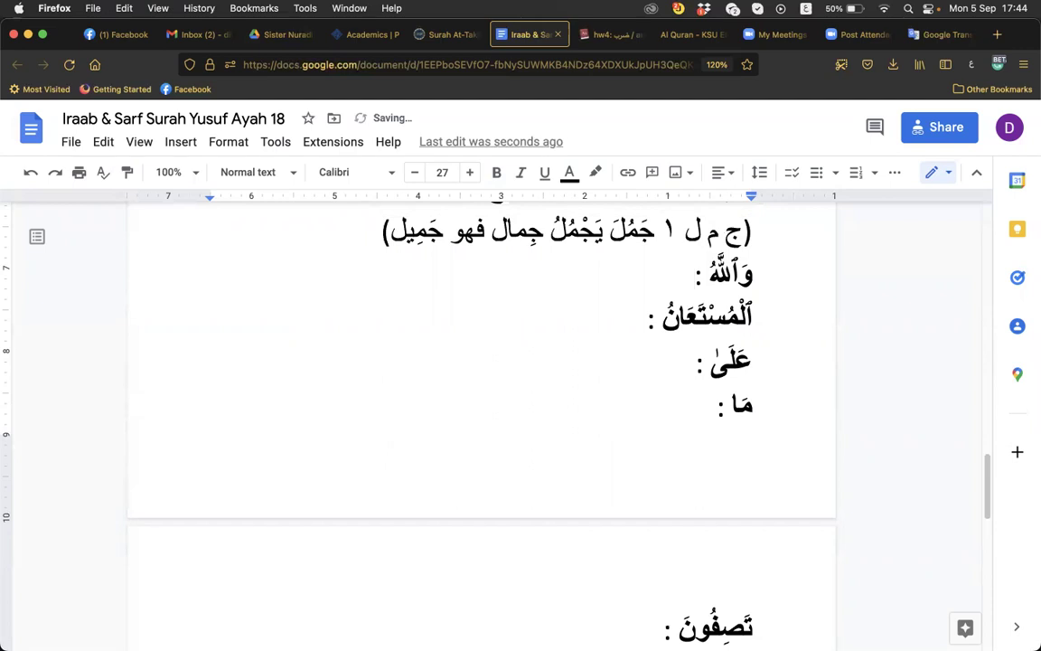
{"action": "type", "text": "واو عاطفة"}
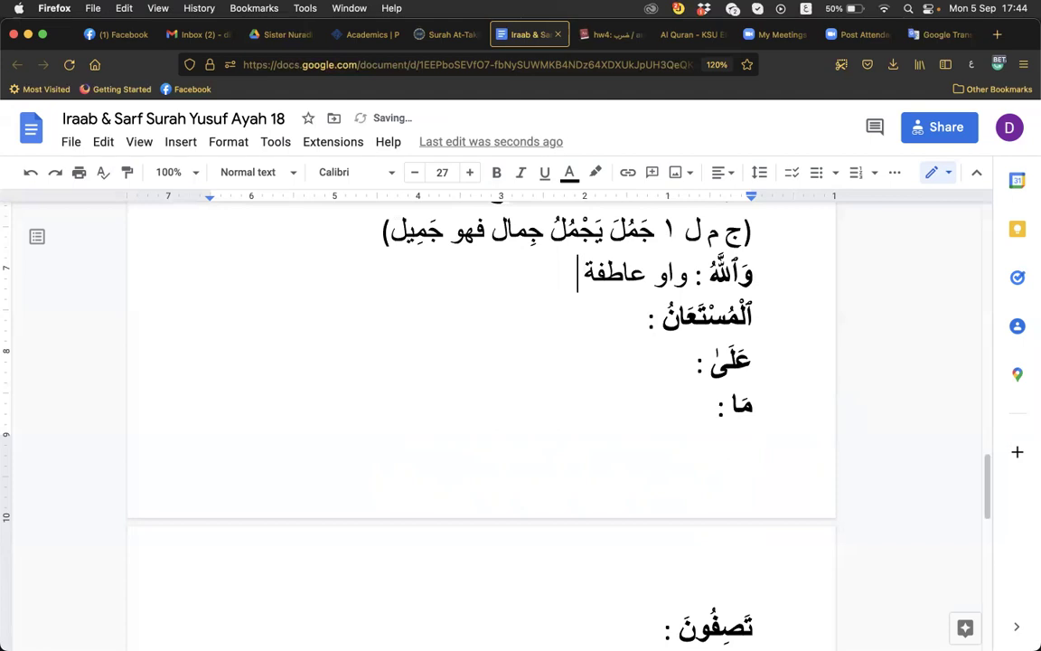
{"action": "type", "text": " لفظ الجلالة"}
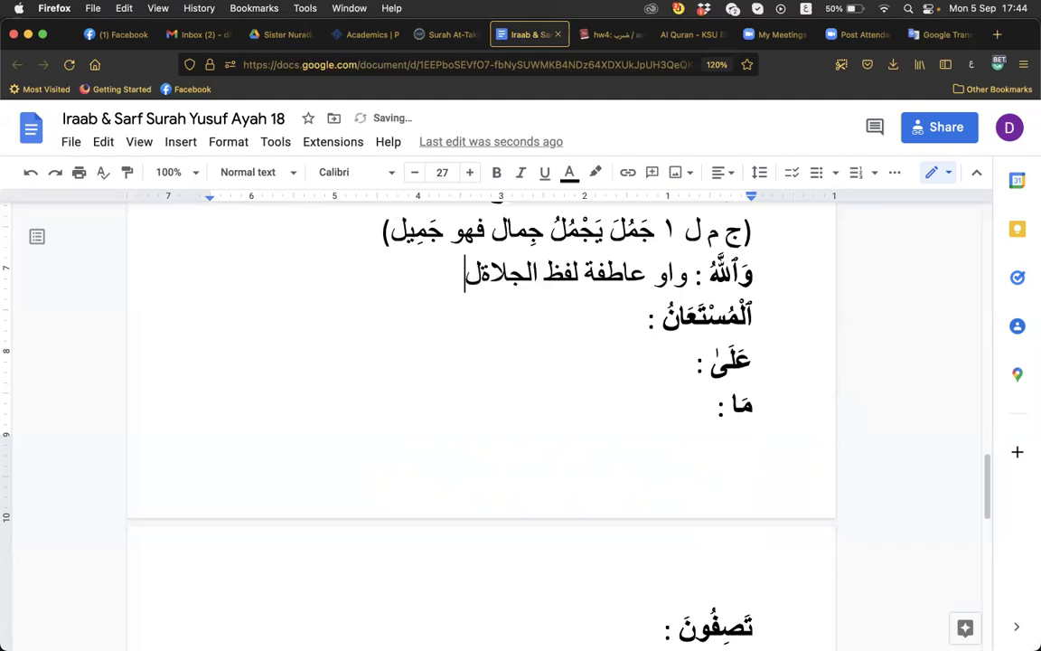
{"action": "key", "text": "BackSpace"}
{"action": "key", "text": "BackSpace"}
{"action": "type", "text": "لة مبتدأ"}
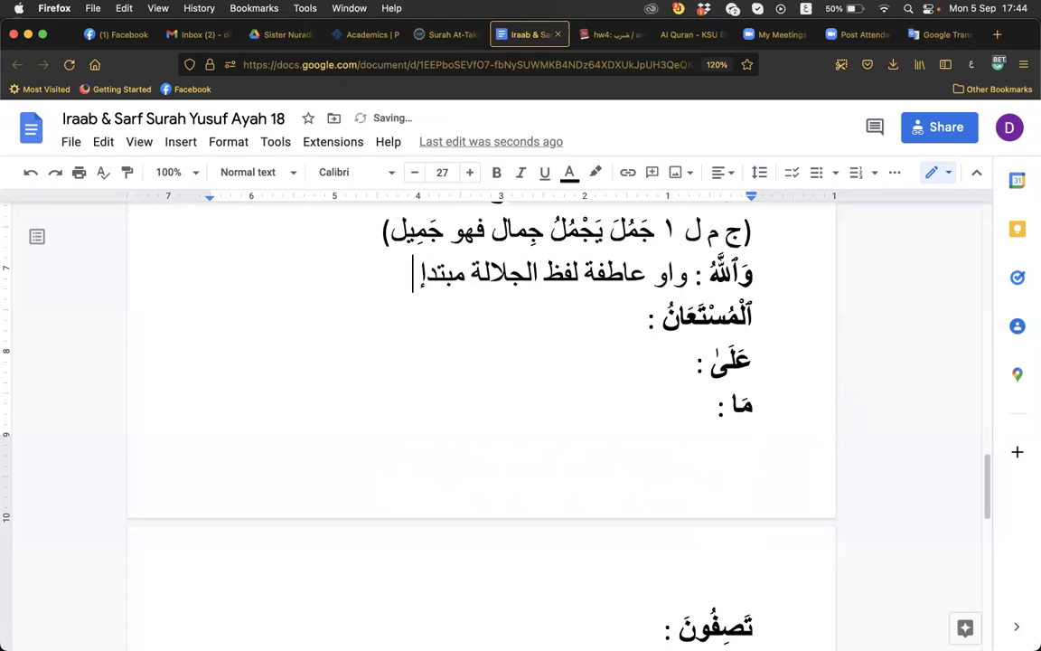
Step: Correct the final hamza of مبتدأ and finish the i'rab of وَٱللَّهُ with مرفوع للتعظيم بالضمة
{"action": "key", "text": "BackSpace"}
{"action": "type", "text": "أ م"}
{"action": "type", "text": "رفوع"}
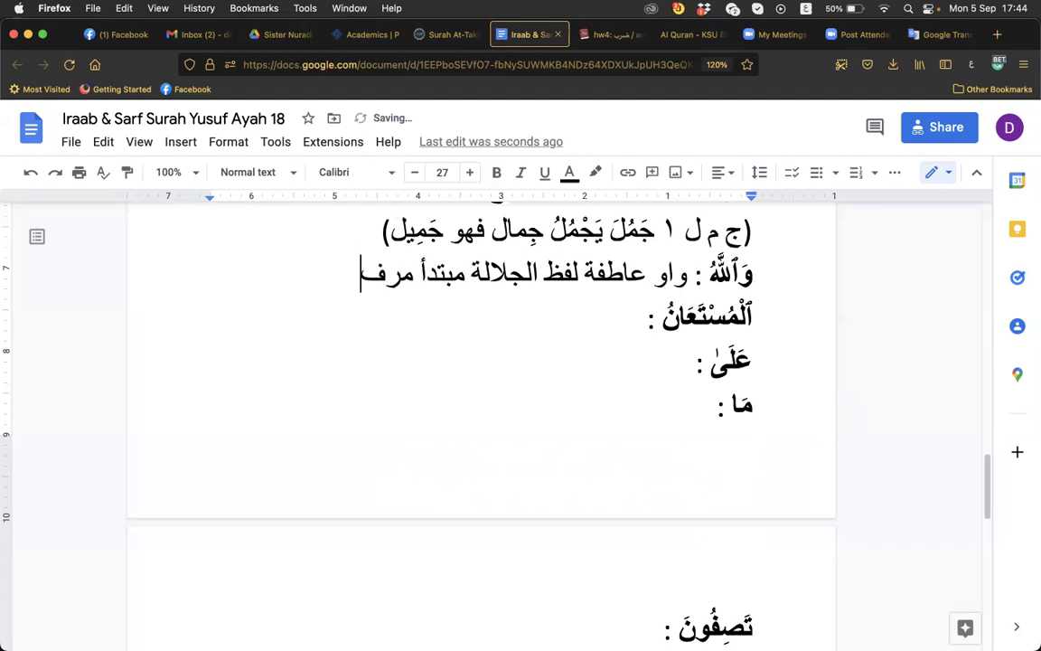
{"action": "type", "text": " لل"}
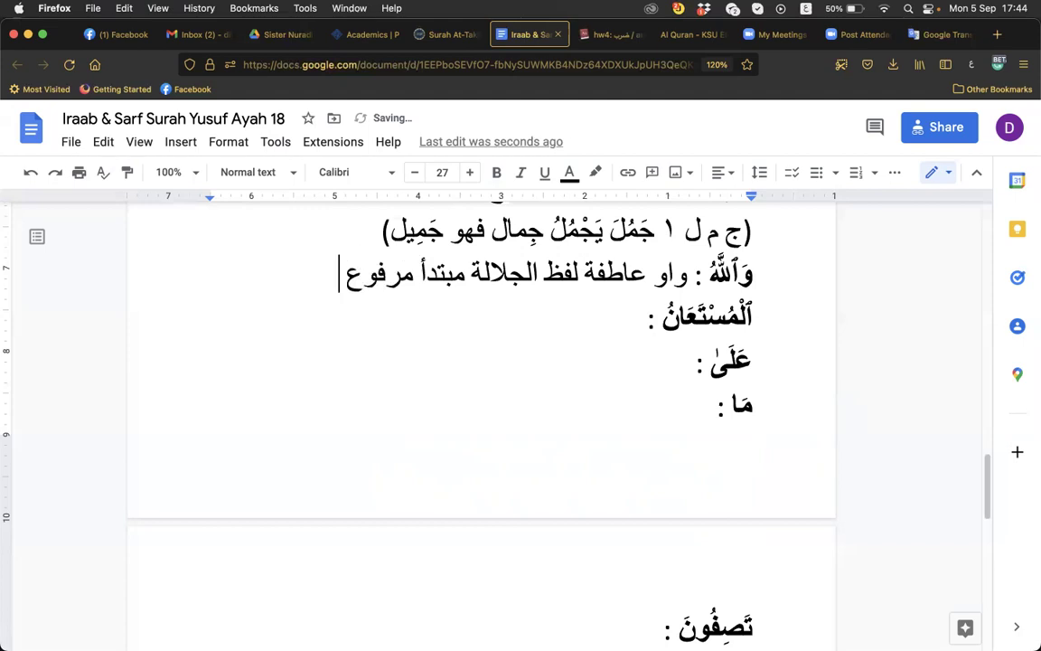
{"action": "type", "text": "تعظيم بالضم"}
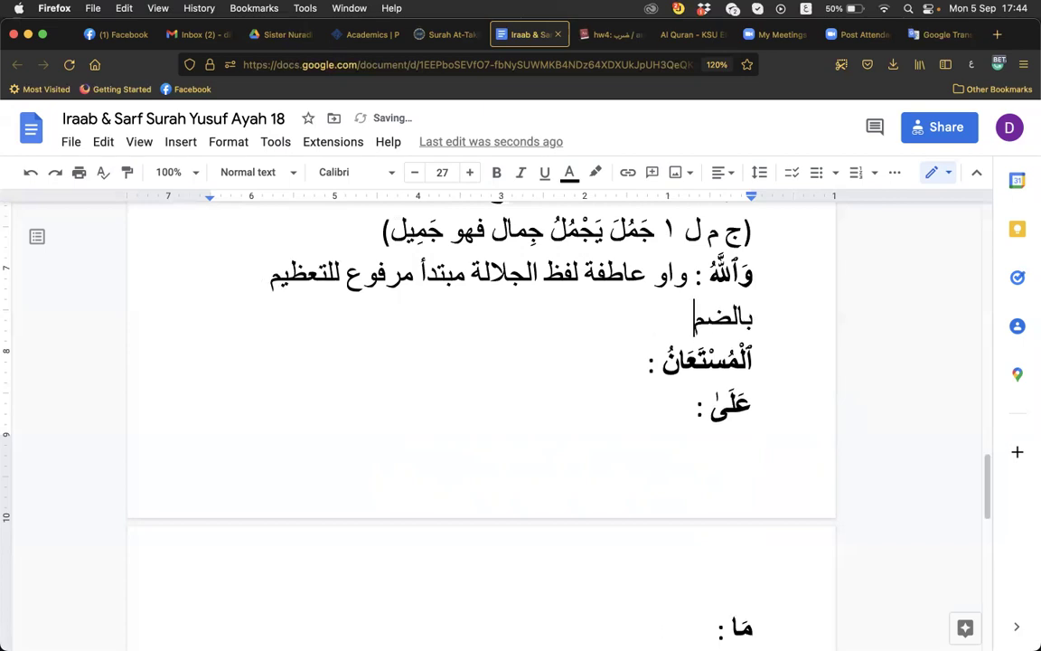
{"action": "type", "text": "ة"}
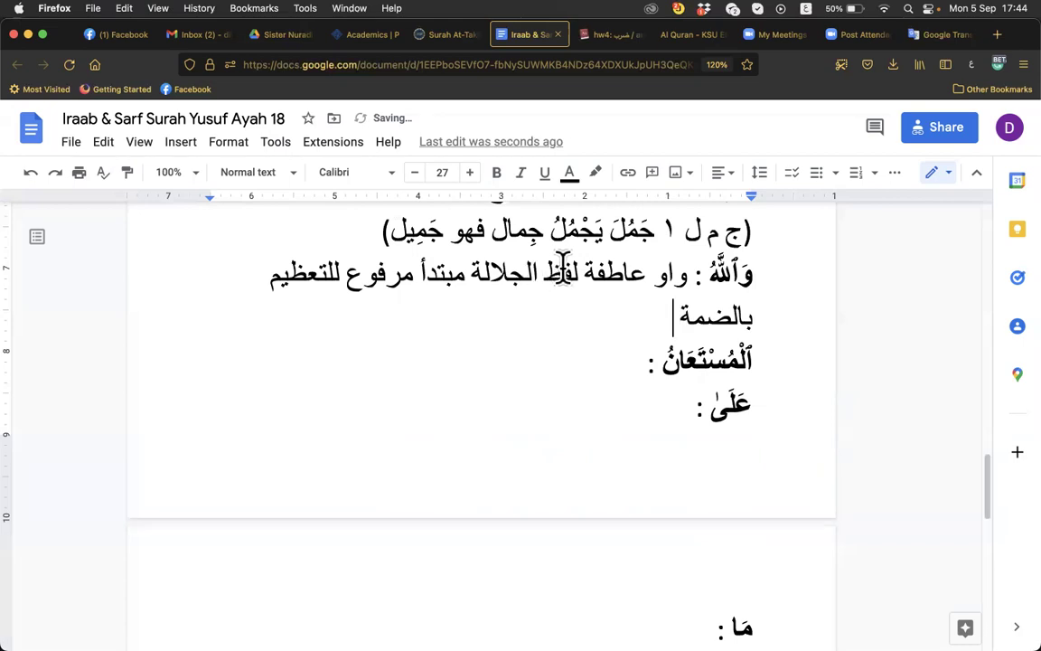
Step: Write the i'rab of ٱلْمُسْتَعَانُ after its colon as خبر مرفوع بالضمة
{"action": "left_click", "coordinate": [599, 365]}
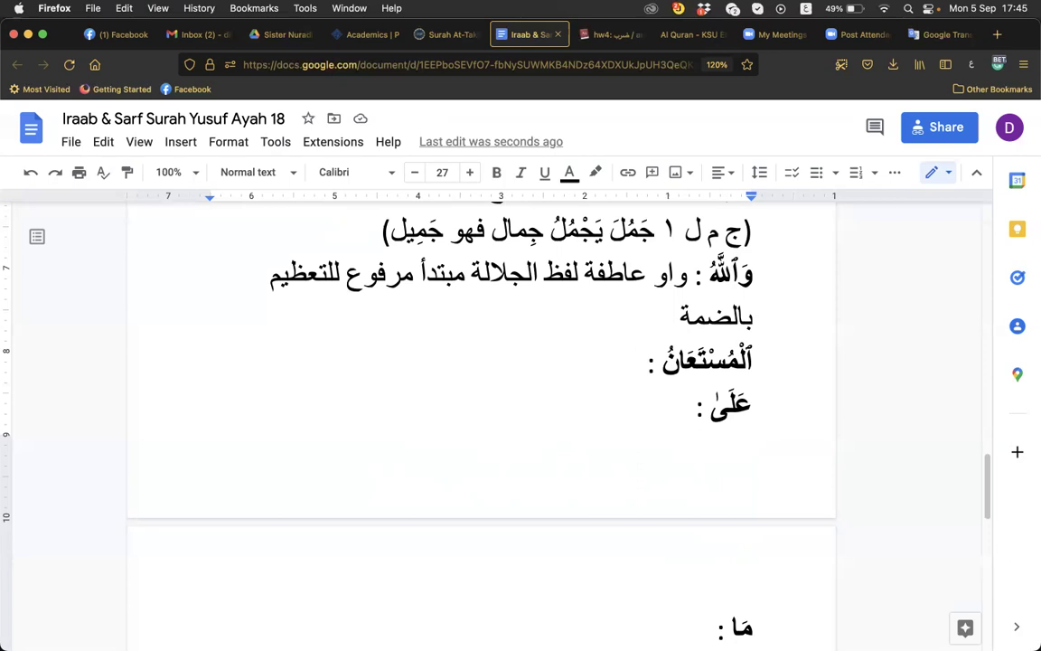
{"action": "type", "text": "خبر"}
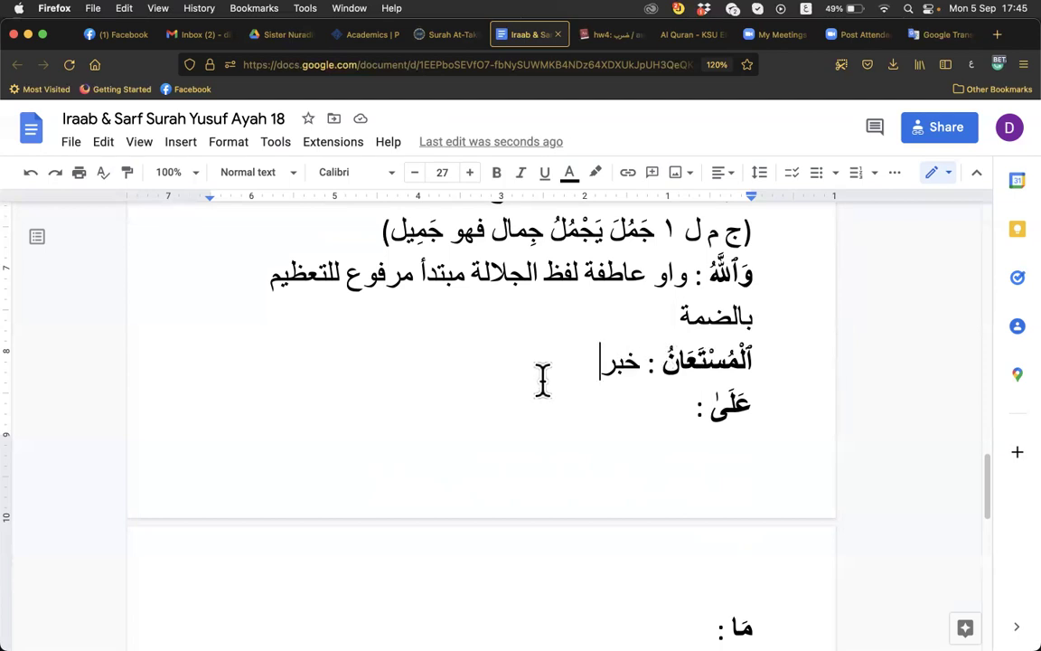
{"action": "type", "text": "مرفوع بالضمة "}
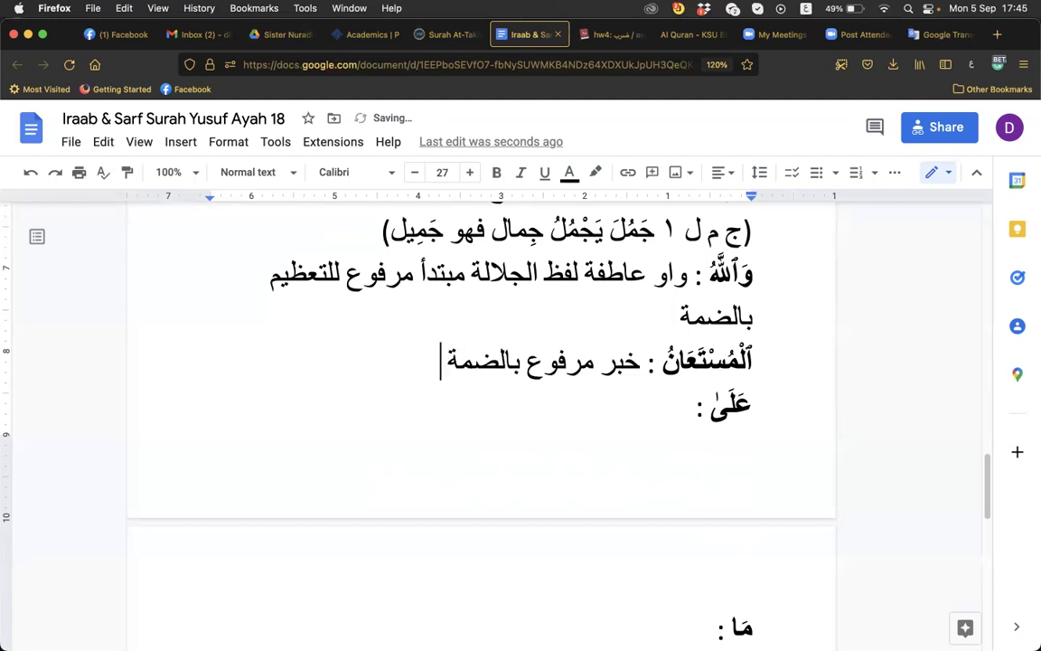
Step: Begin the sarf of ٱلْمُسْتَعَانُ after its i'rab with an opening bracket and ع و ن ١٠ اسْتَعَانَ يَسْتَعِينُ
{"action": "type", "text": ")"}
{"action": "type", "text": "ع و ن"}
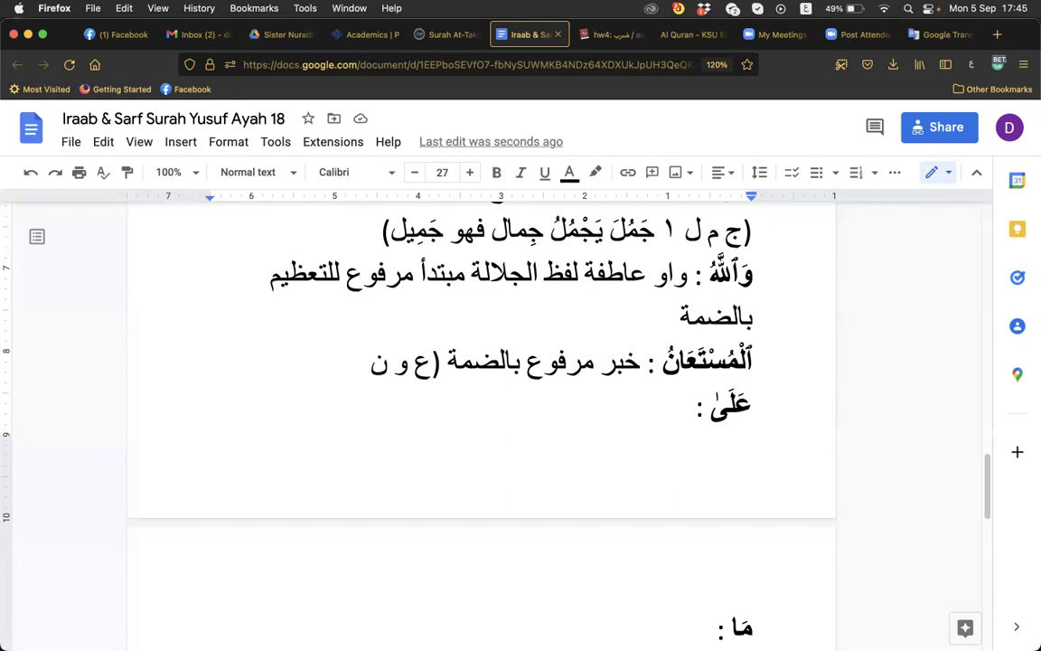
{"action": "type", "text": "١٠ اسْتَعَانَ يَس"}
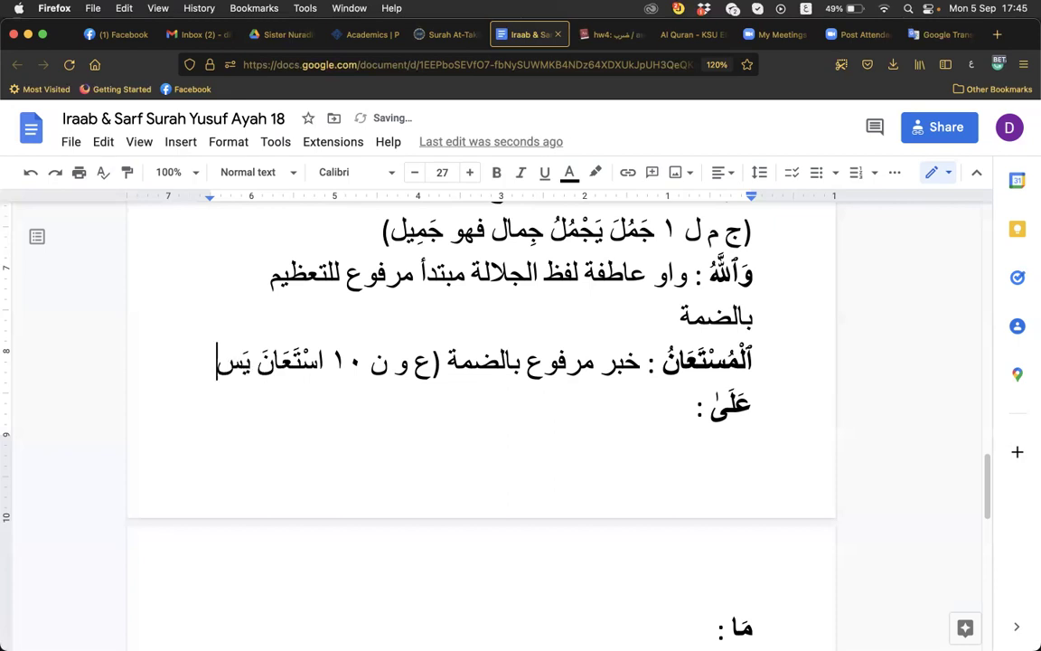
{"action": "type", "text": "ْتَعي"}
{"action": "key", "text": "BackSpace"}
{"action": "type", "text": "ِينُ"}
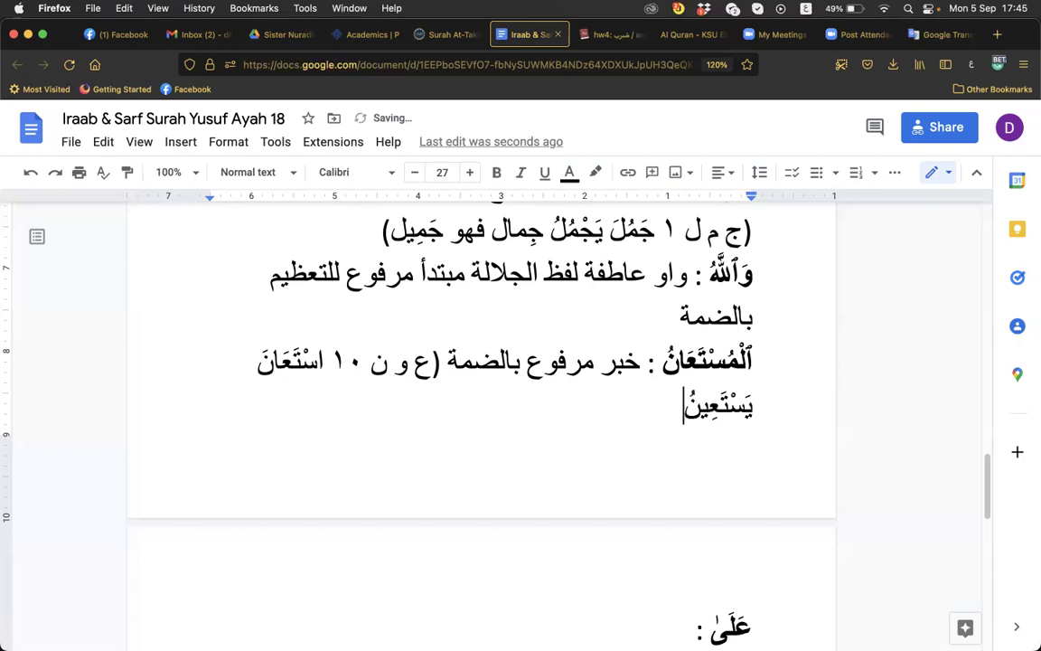
Step: Add the masdar اسْتِعَانة after يَسْتَعِينُ in the sarf of ٱلْمُسْتَعَانُ
{"action": "type", "text": " اسْتِ"}
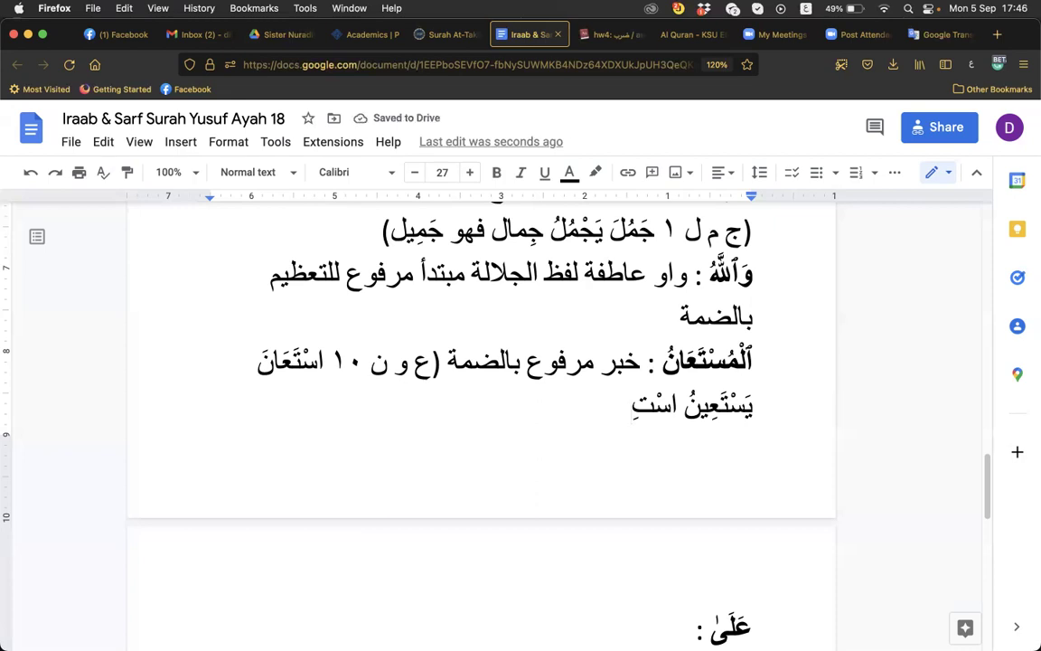
{"action": "type", "text": "ع"}
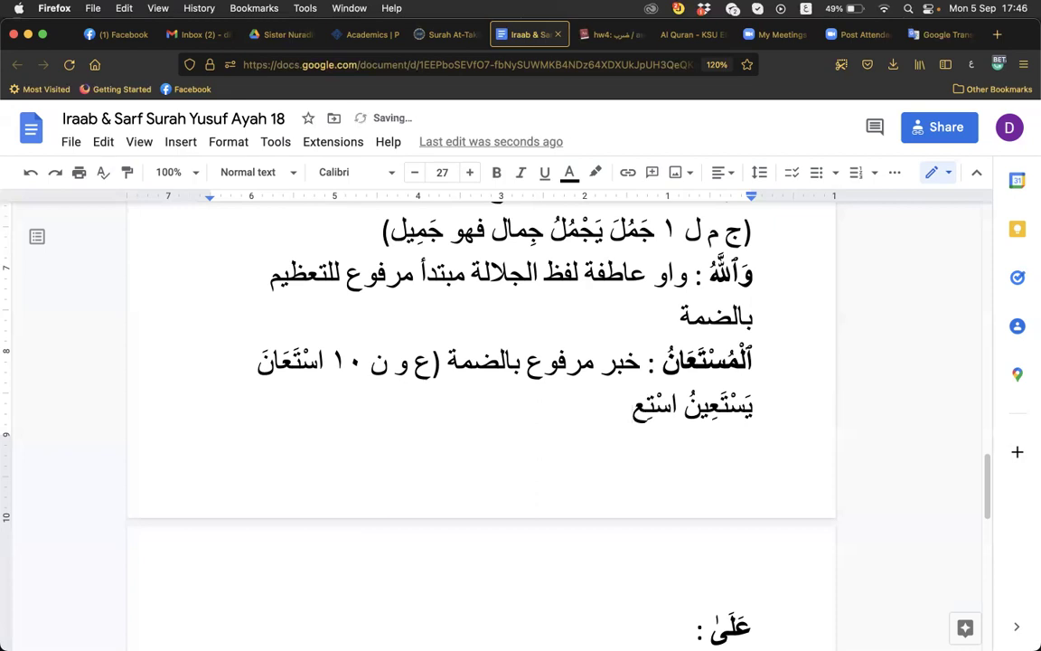
{"action": "type", "text": "َان"}
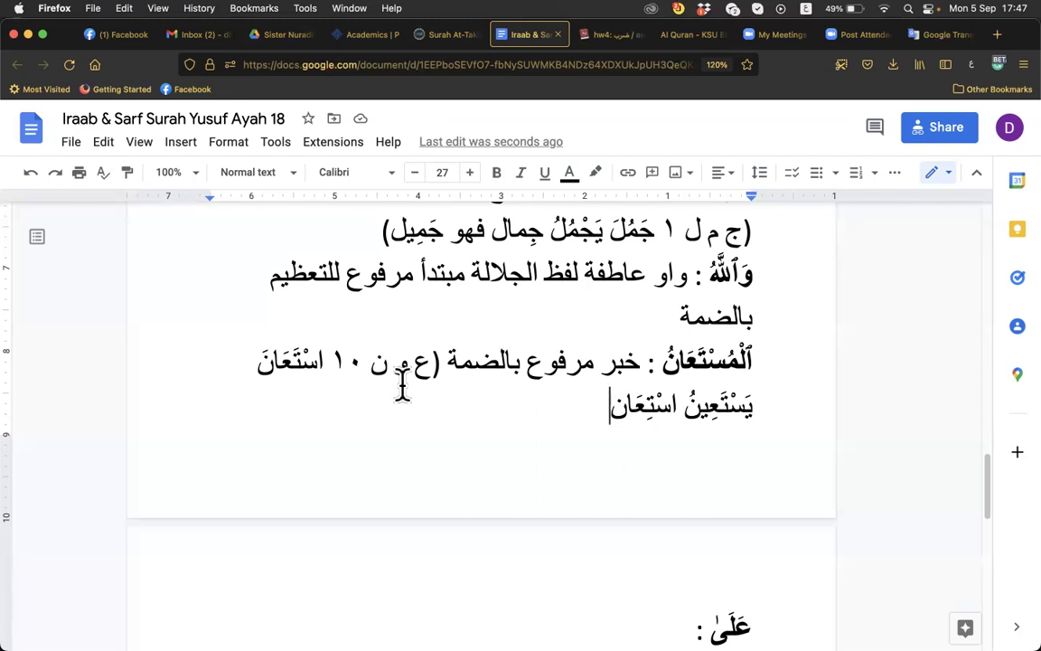
{"action": "type", "text": "ة"}
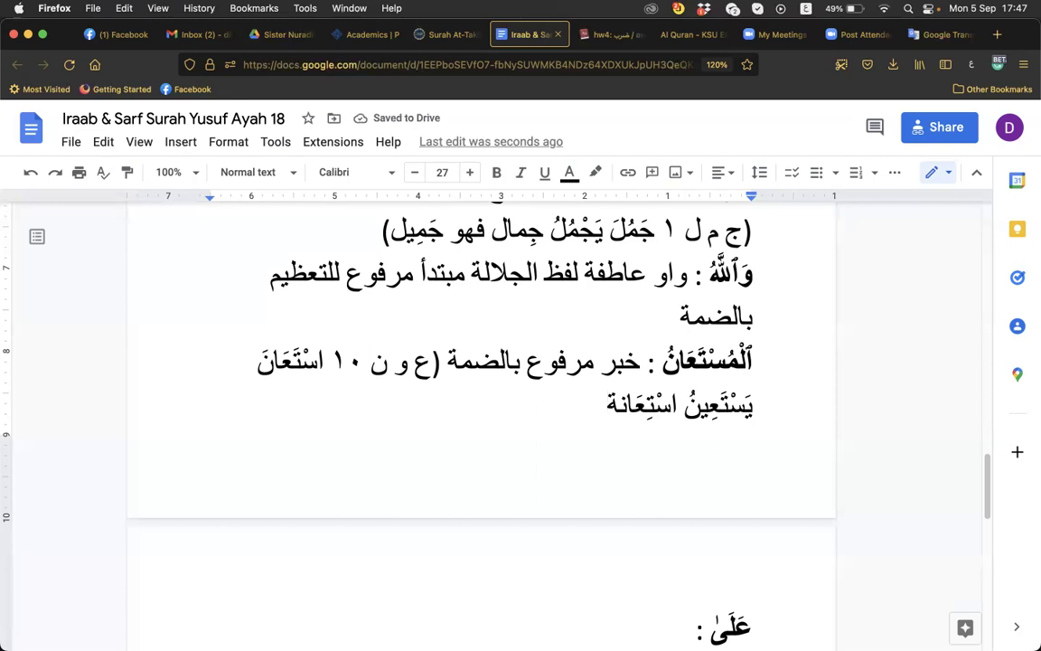
Step: Finish the sarf of ٱلْمُسْتَعَانُ with مُسْتَعِينُ - اسم مفعول and close the bracket
{"action": "type", "text": "مٌ"}
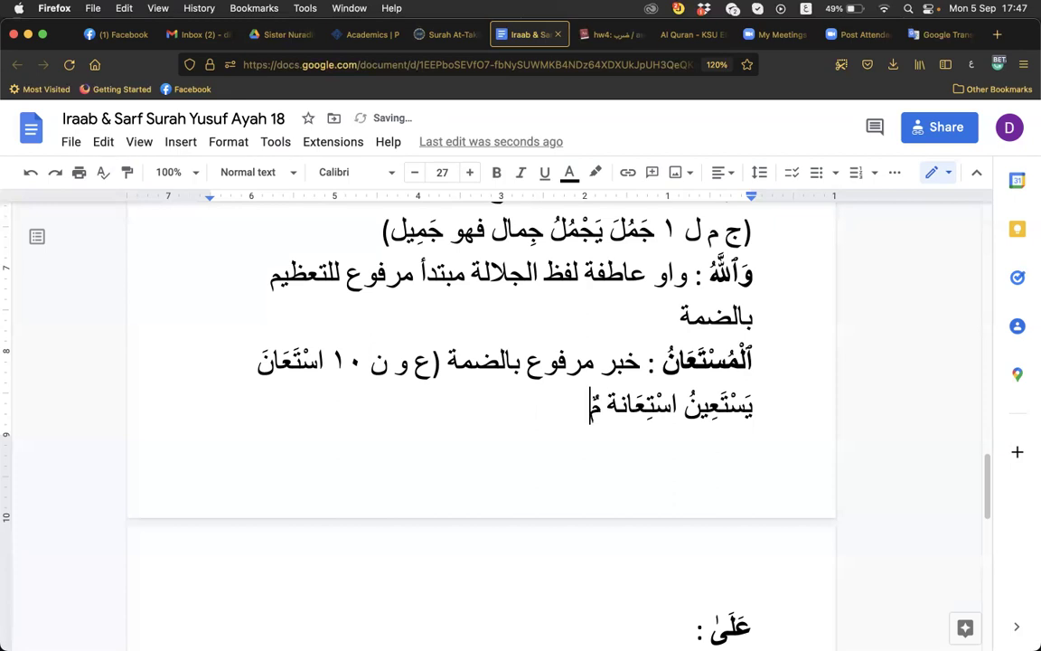
{"action": "key", "text": "BackSpace"}
{"action": "type", "text": "ُسْت"}
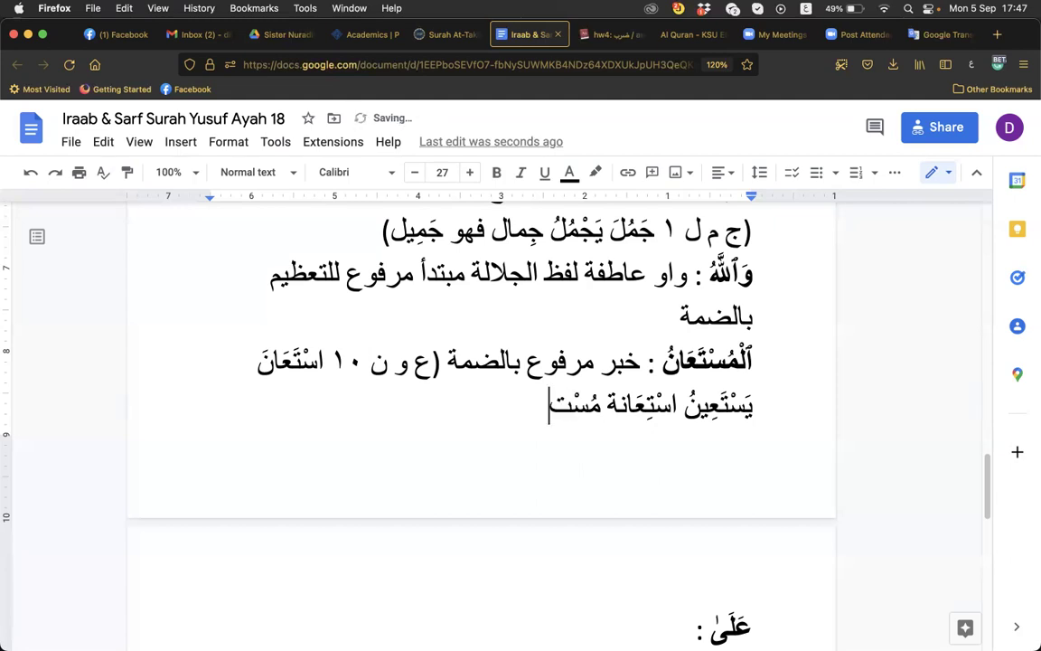
{"action": "type", "text": "َعِين"}
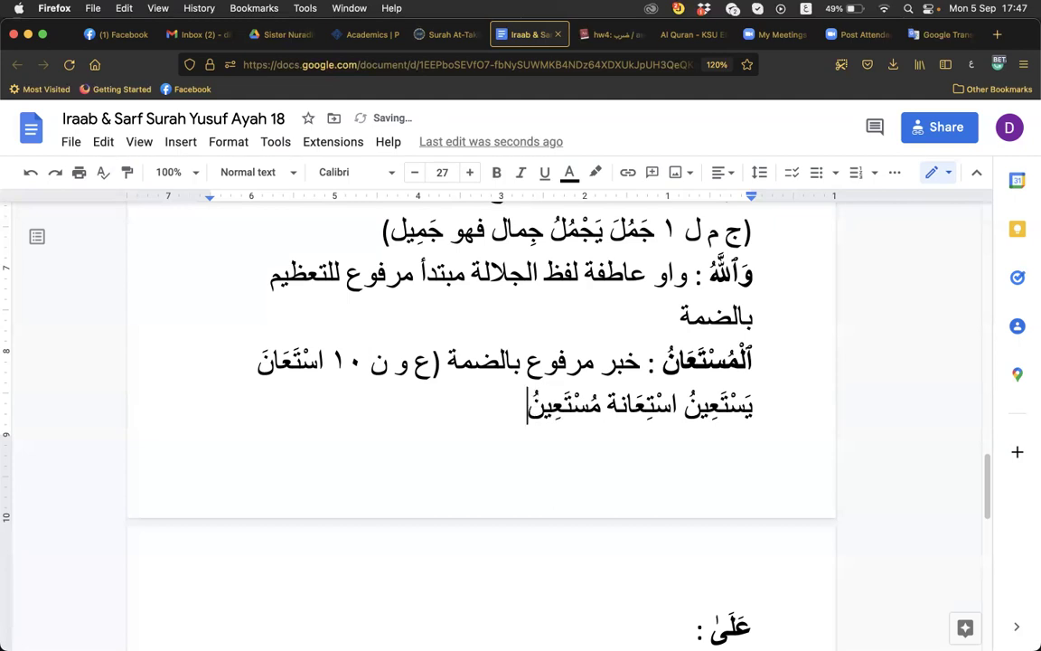
{"action": "type", "text": "ُ - اسم م"}
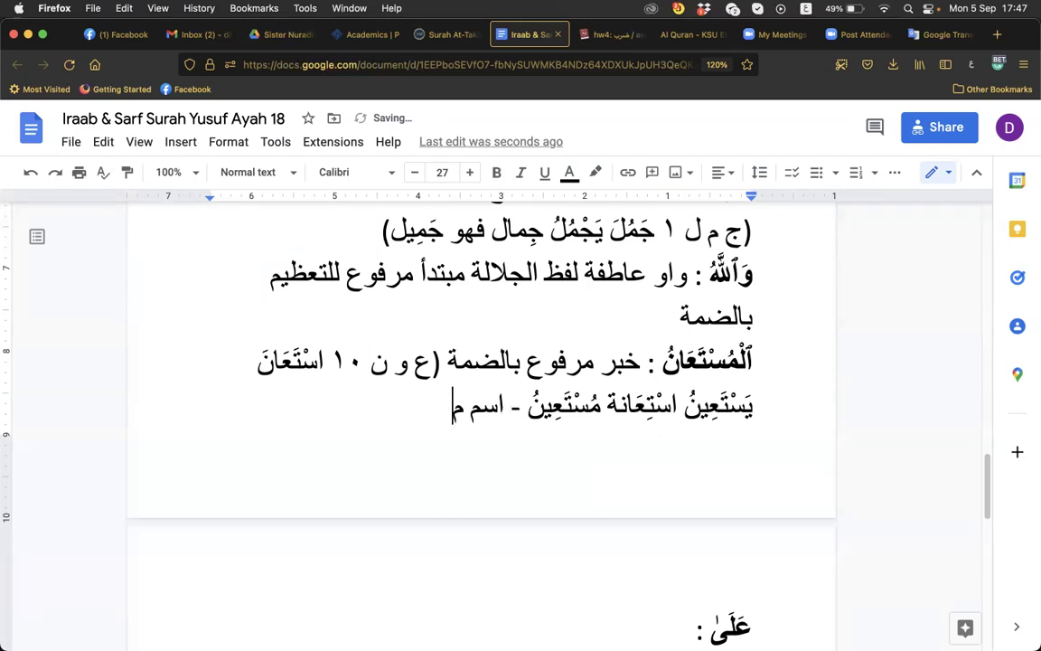
{"action": "type", "text": "فعول"}
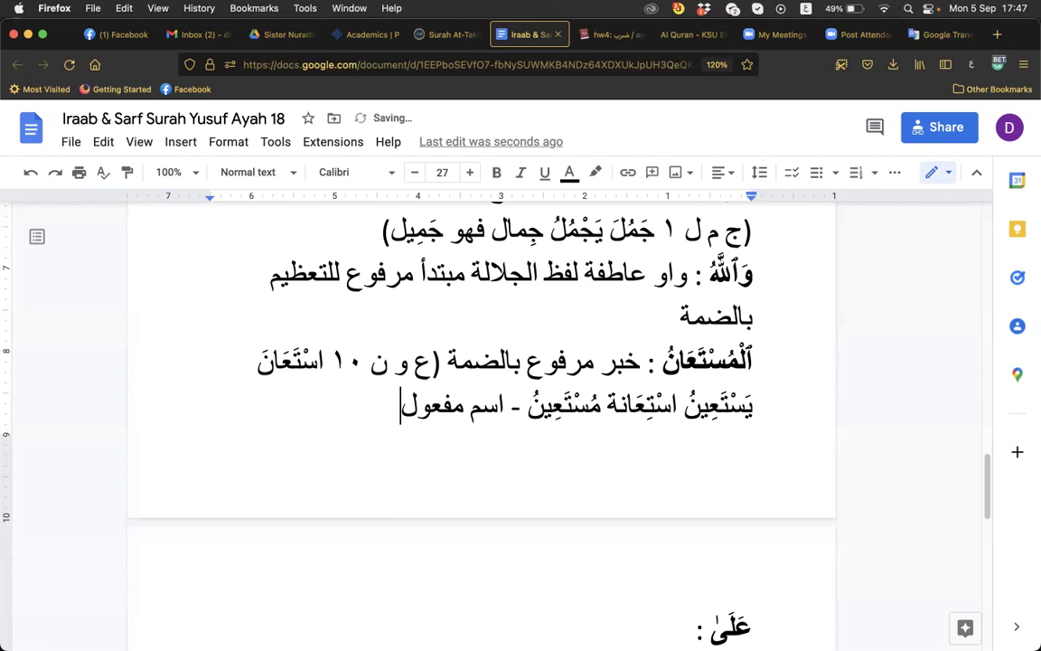
{"action": "type", "text": ")"}
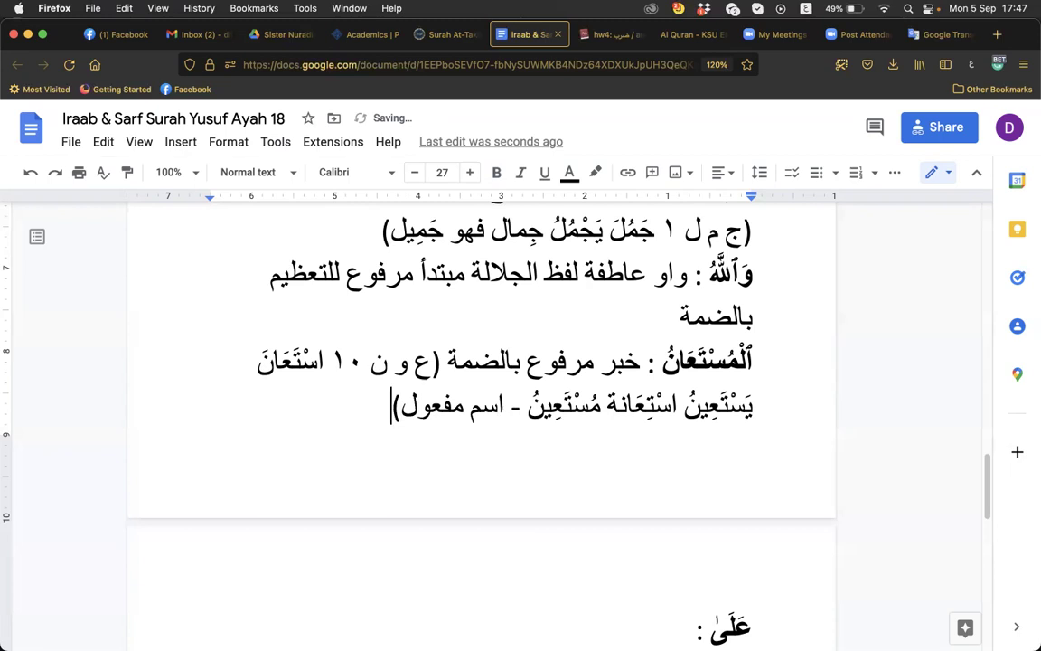
Step: Change the ending of مُسْتَعِينُ in the sarf line to tanween, giving مُسْتَعِينٌ
{"action": "left_click", "coordinate": [532, 397]}
{"action": "key", "text": "BackSpace"}
{"action": "type", "text": "ن"}
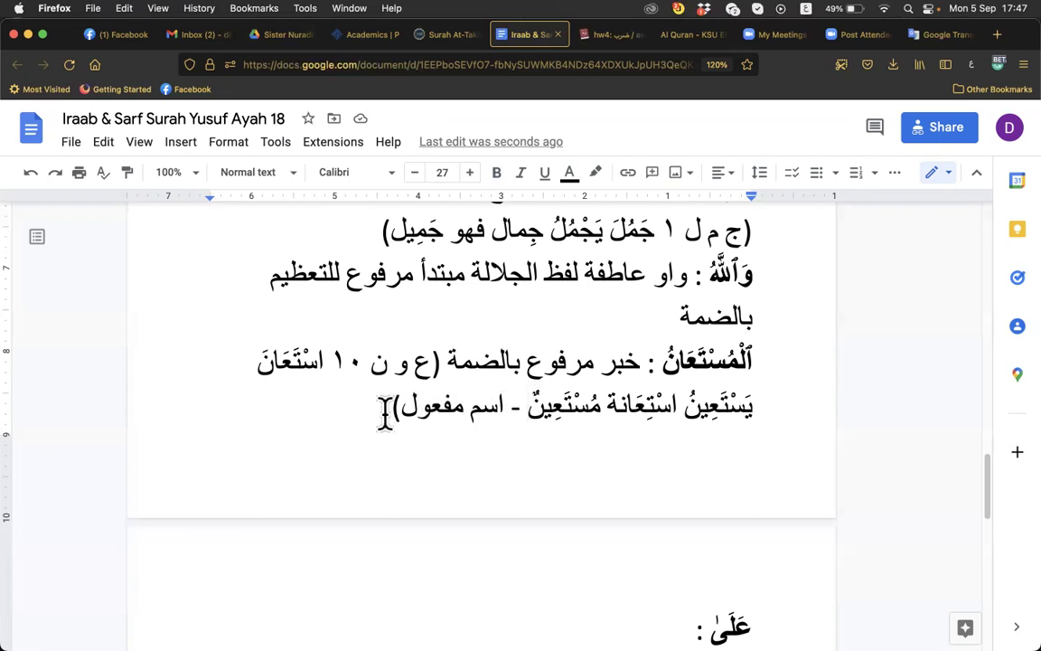
{"action": "left_click", "coordinate": [404, 365]}
{"action": "type", "text": "و"}
Step: Write the i'rab of عَلَىٰ after its colon as حرف الجر متعلق بالخبر
{"action": "key", "text": "super+Down"}
{"action": "key", "text": "Up"}
{"action": "key", "text": "Up"}
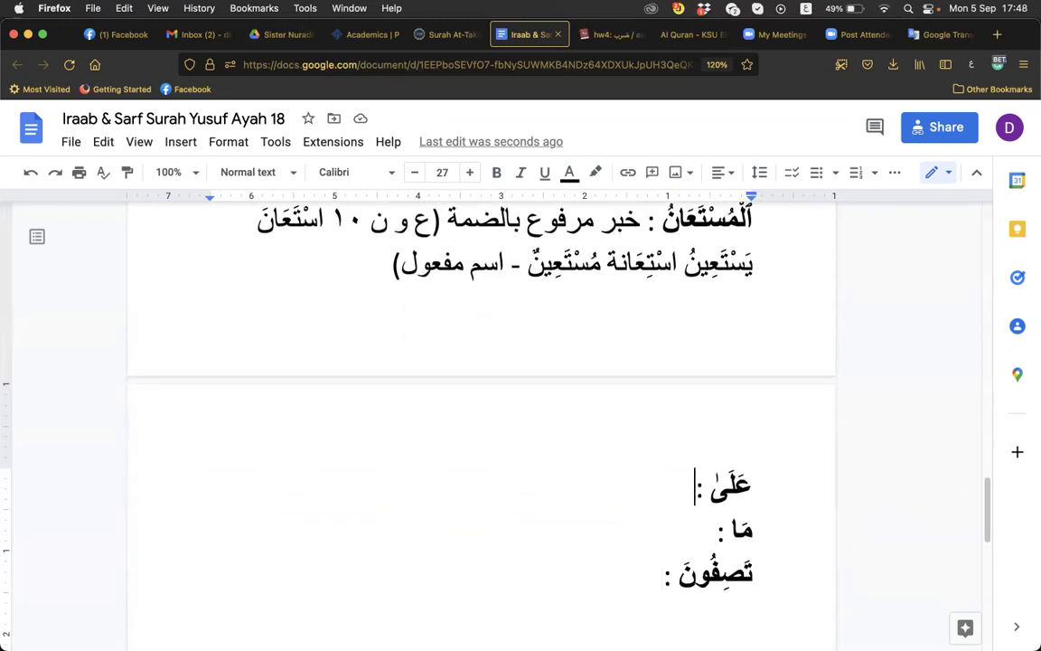
{"action": "type", "text": "ح"}
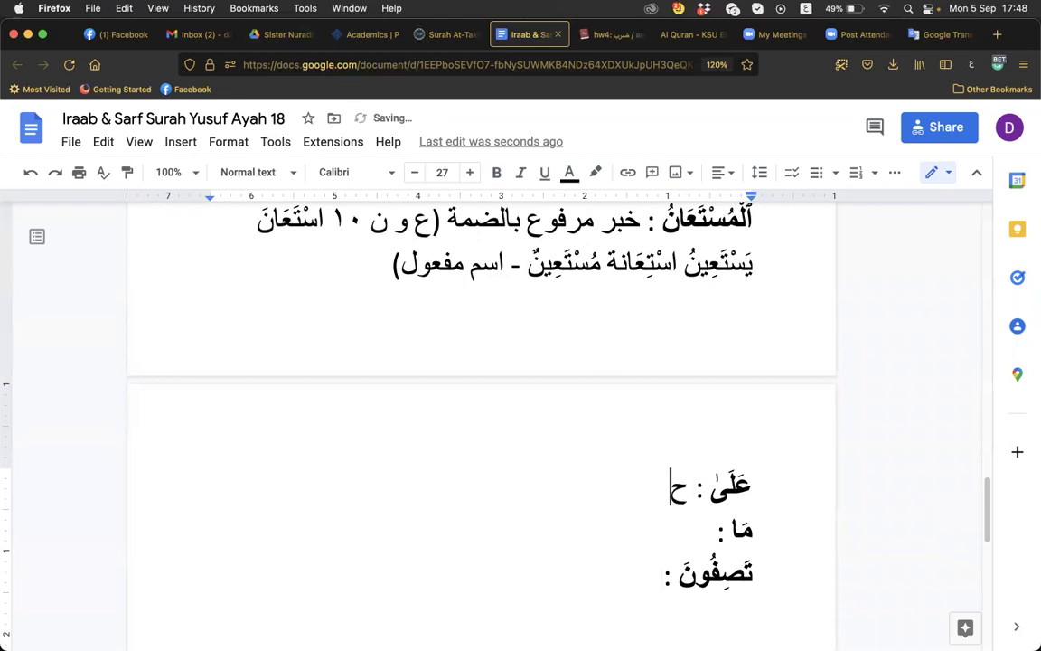
{"action": "type", "text": "رف الجر مت"}
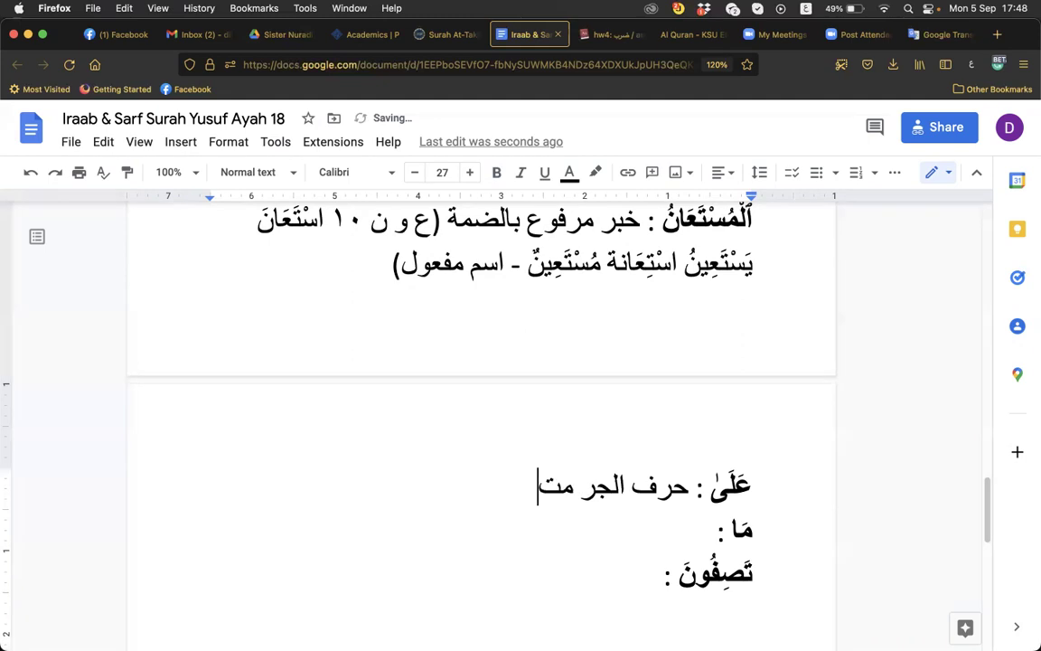
{"action": "type", "text": "علق بال"}
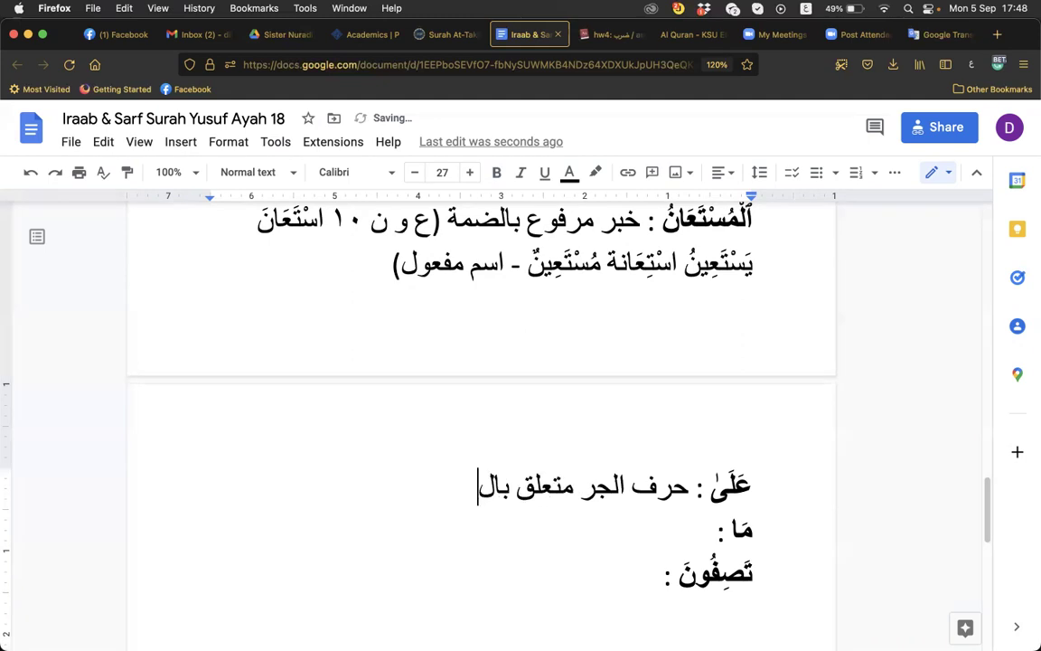
{"action": "type", "text": "خبر"}
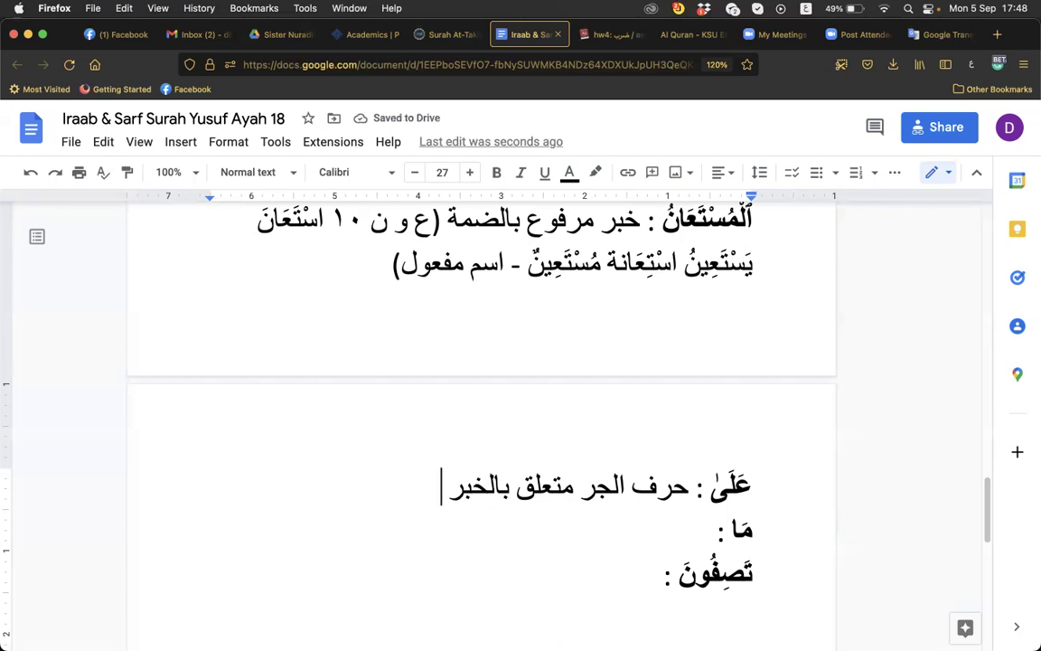
Step: Begin the i'rab of مَا after its colon with اسم موصول في محل جر اسم مجرور
{"action": "left_click", "coordinate": [716, 528]}
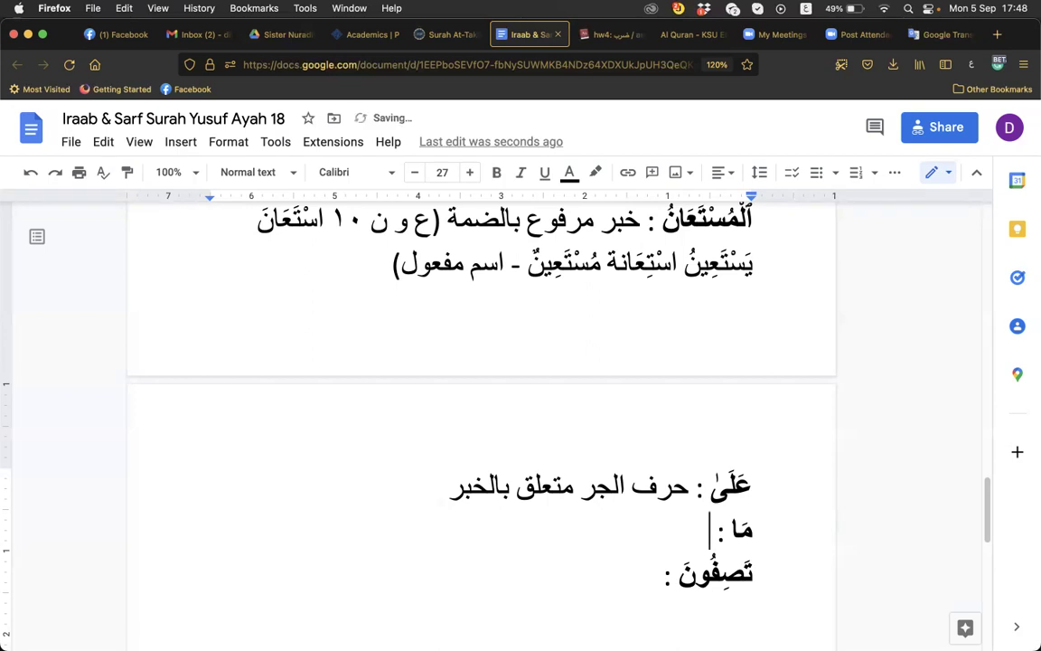
{"action": "type", "text": "اسم موصول"}
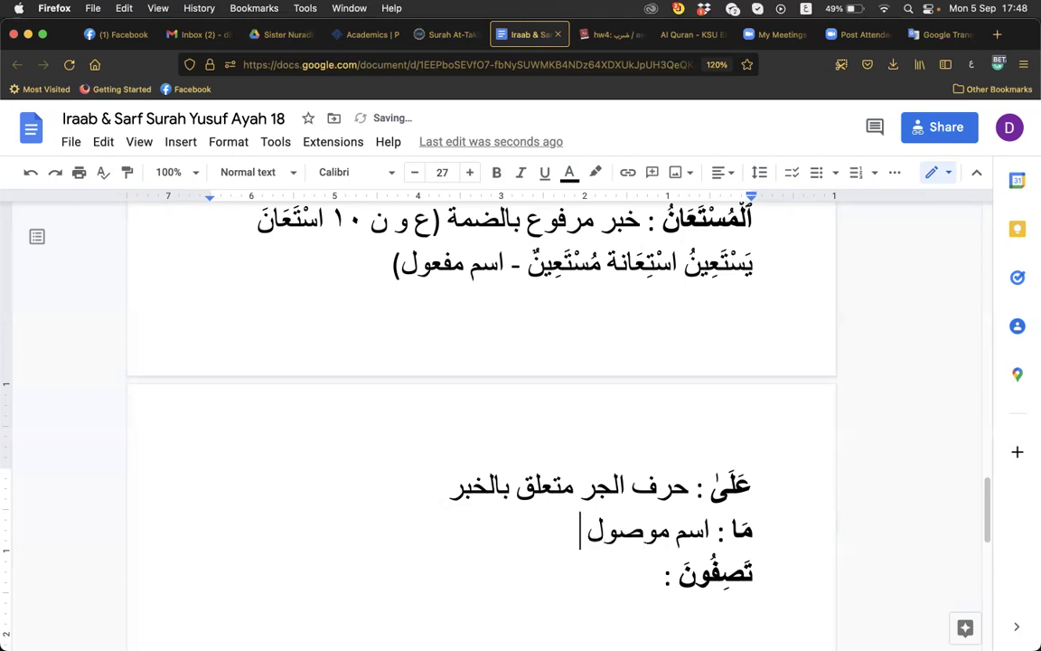
{"action": "type", "text": " في محل"}
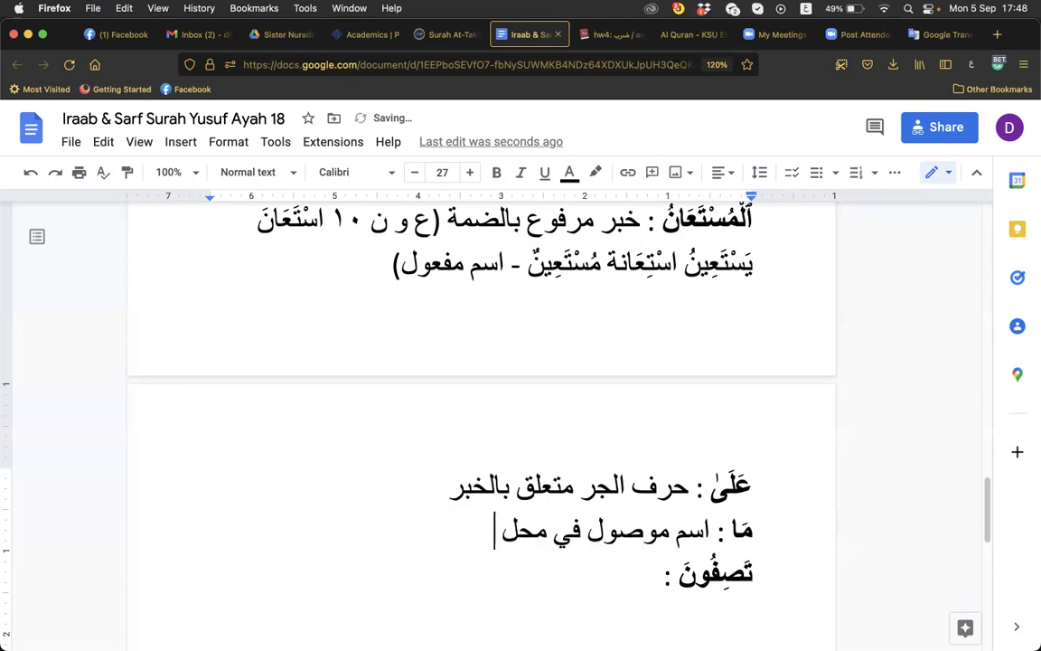
{"action": "type", "text": " جر اسم"}
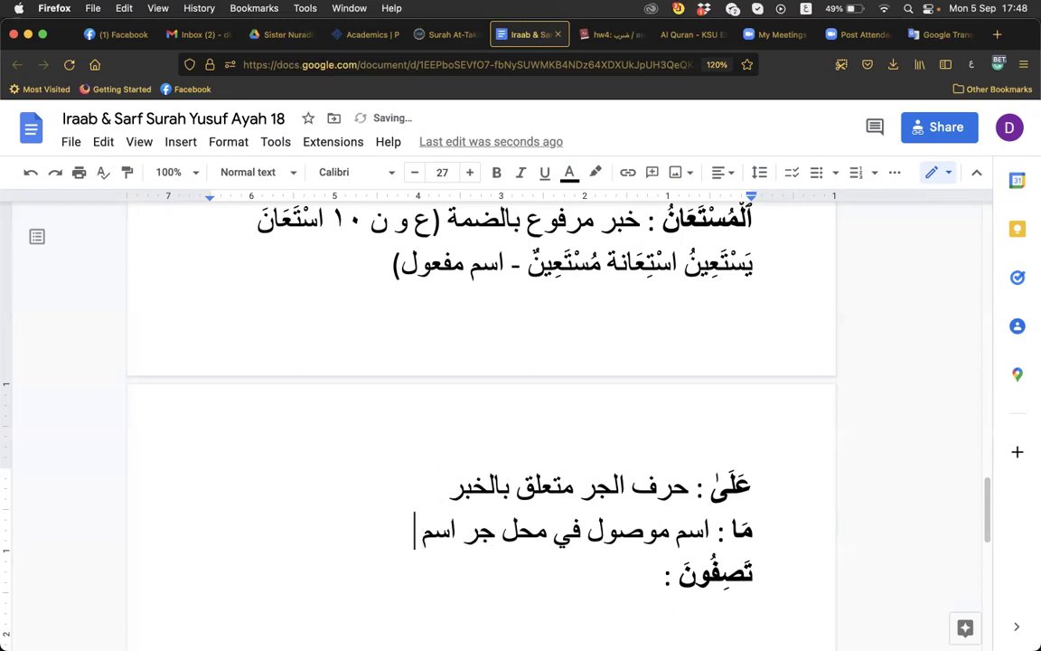
{"action": "type", "text": " مجرور"}
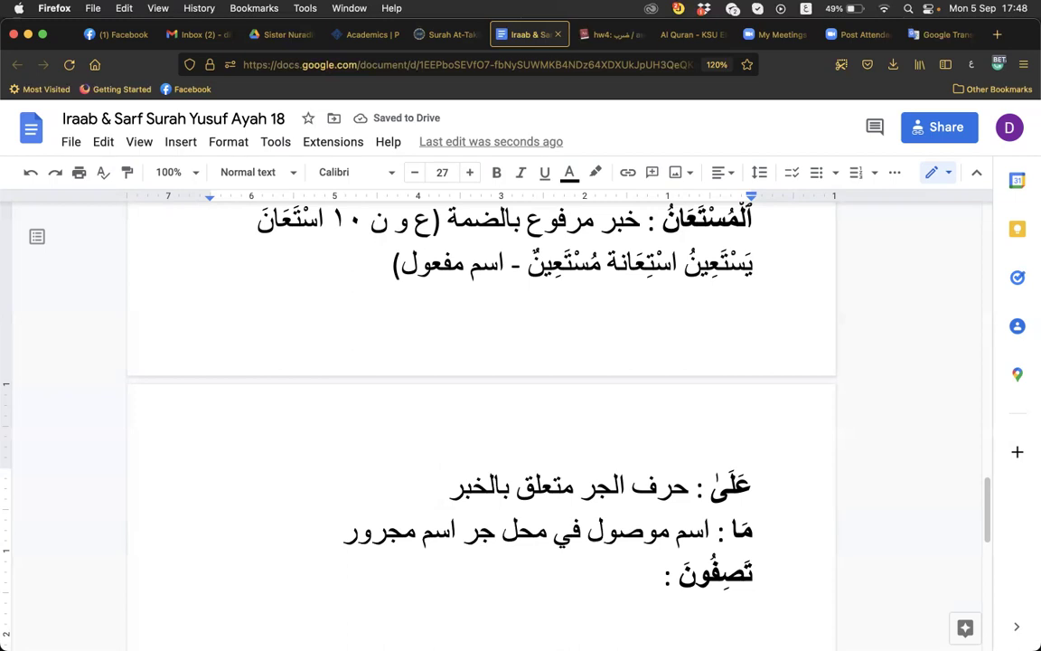
Step: Continue the i'rab of مَا with والجملة بعده صلة الموصول, running onto a second line
{"action": "type", "text": "والج"}
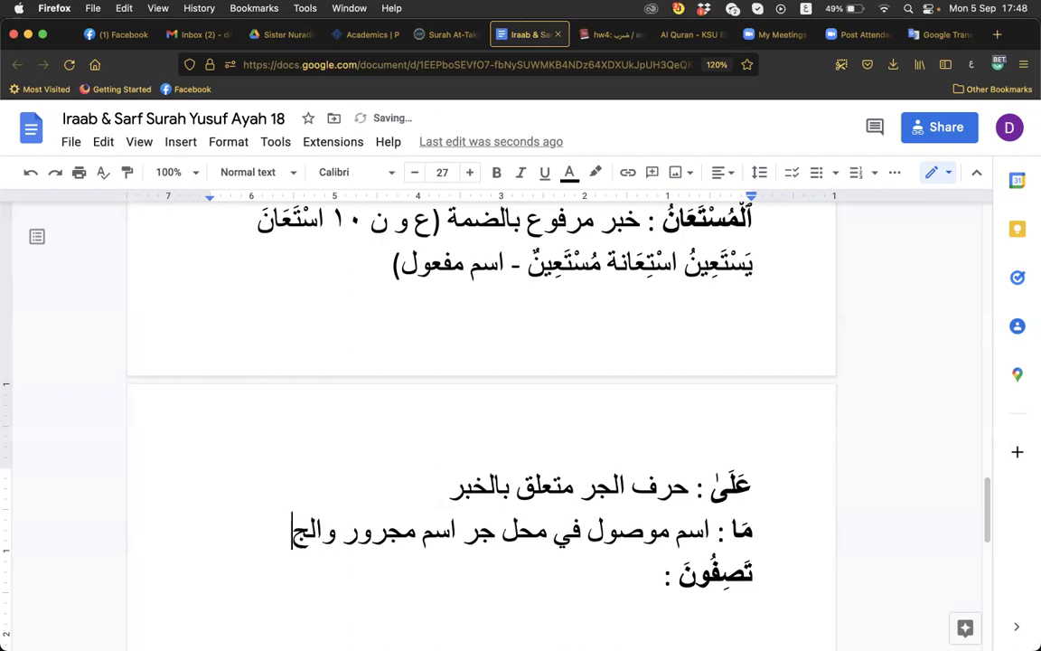
{"action": "type", "text": "ملة"}
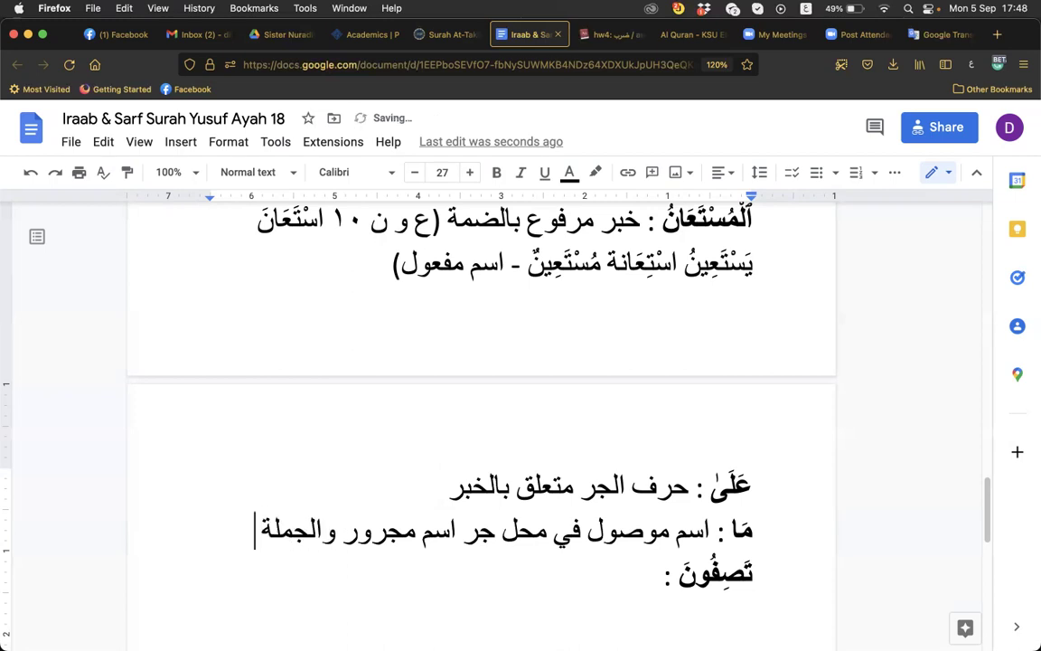
{"action": "type", "text": " بعده"}
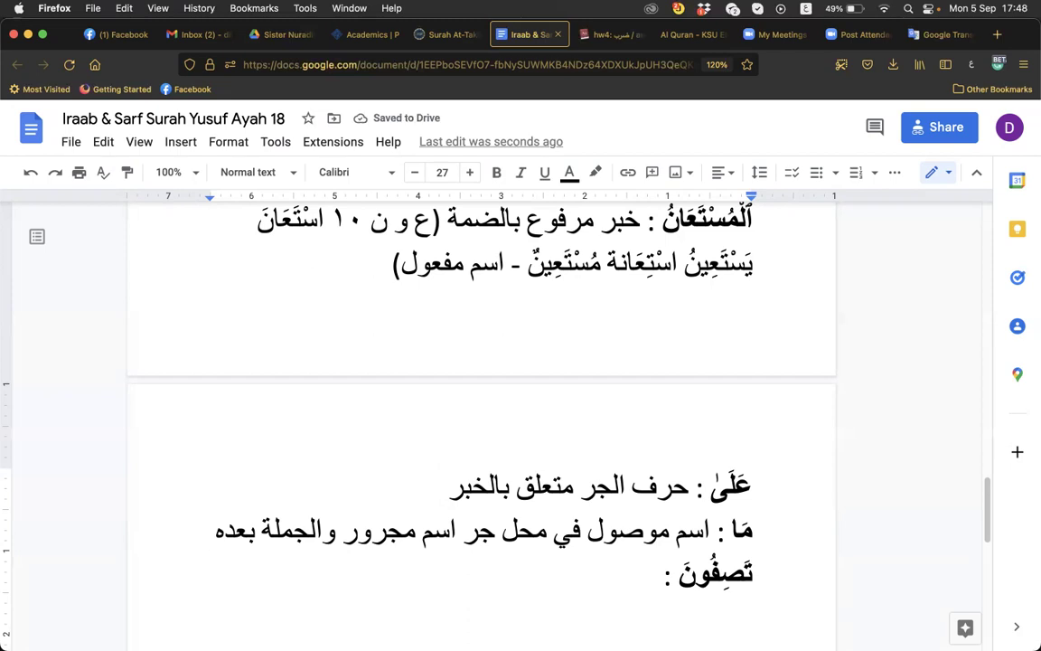
{"action": "key", "text": "Return"}
{"action": "type", "text": "ص"}
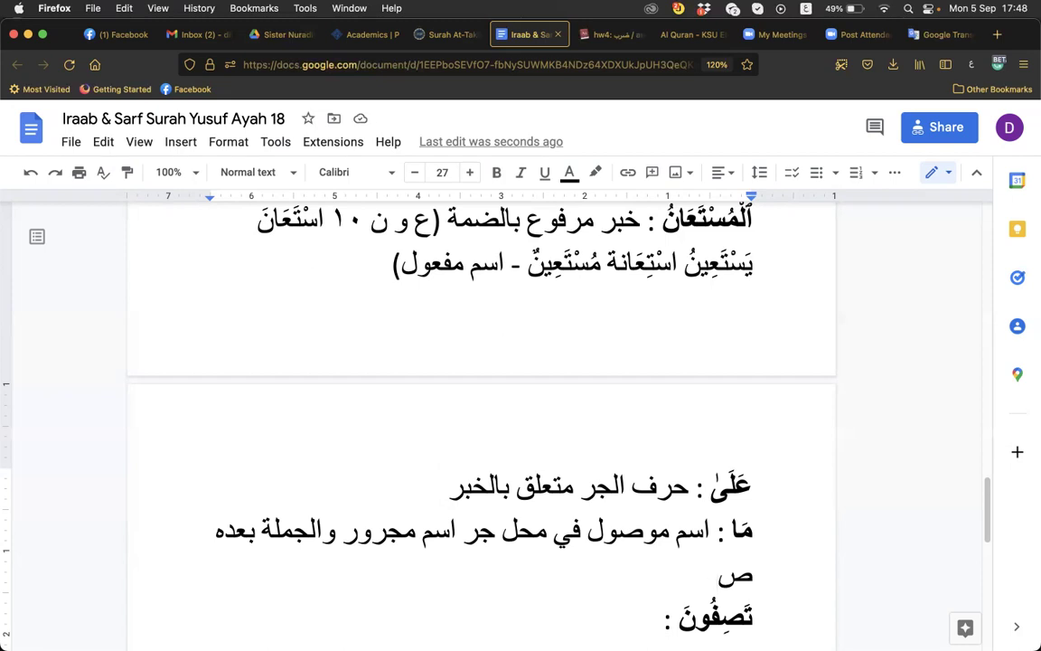
{"action": "type", "text": "لة الموص"}
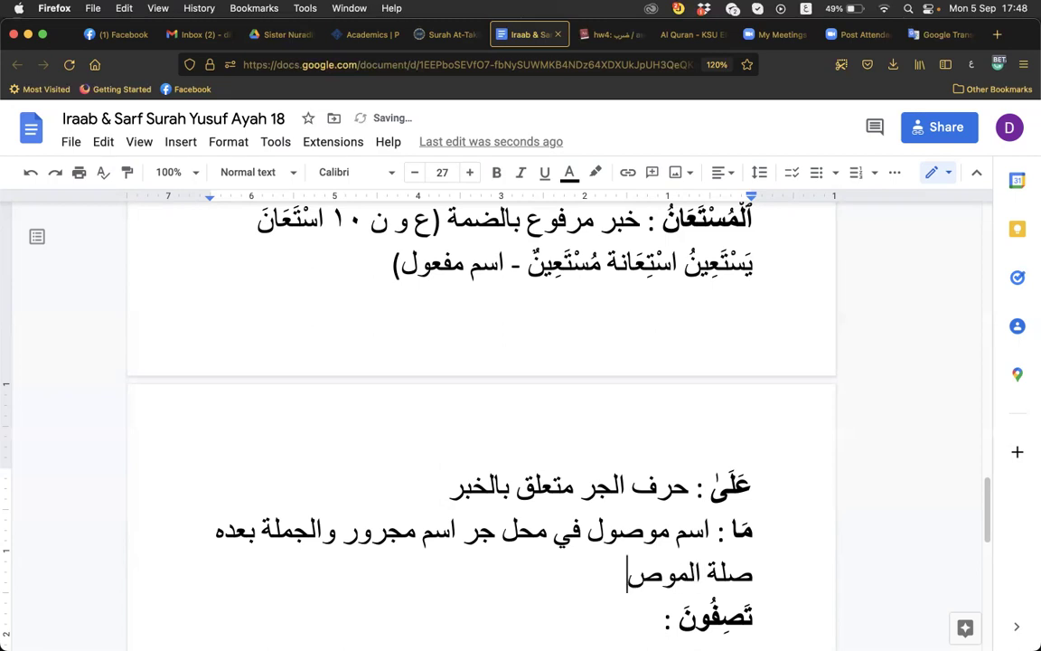
{"action": "type", "text": "ول"}
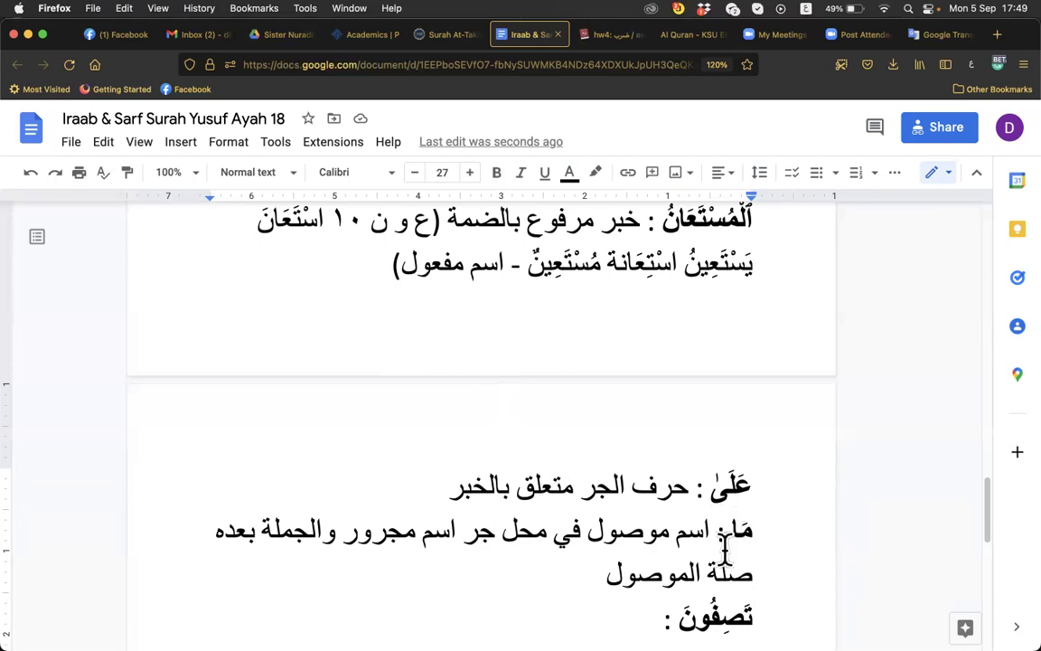
Step: Complete the i'rab of مَا with لا محل لها من الإعراب and place the cursor after the colon of تَصِفُونَ
{"action": "type", "text": "لا "}
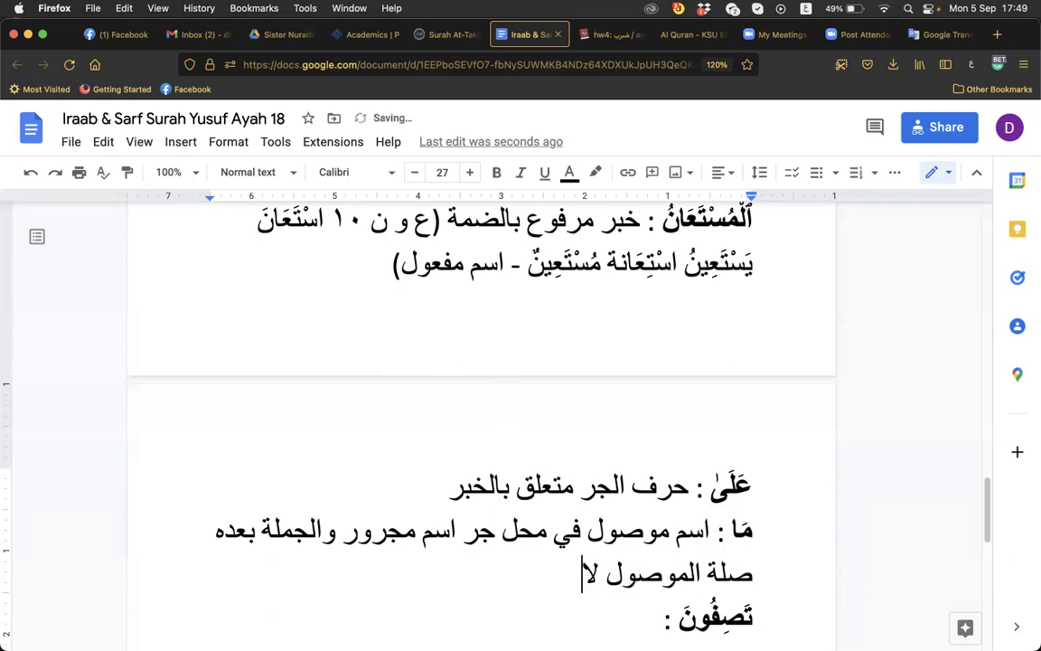
{"action": "type", "text": "محب"}
{"action": "key", "text": "BackSpace"}
{"action": "type", "text": "ل لها"}
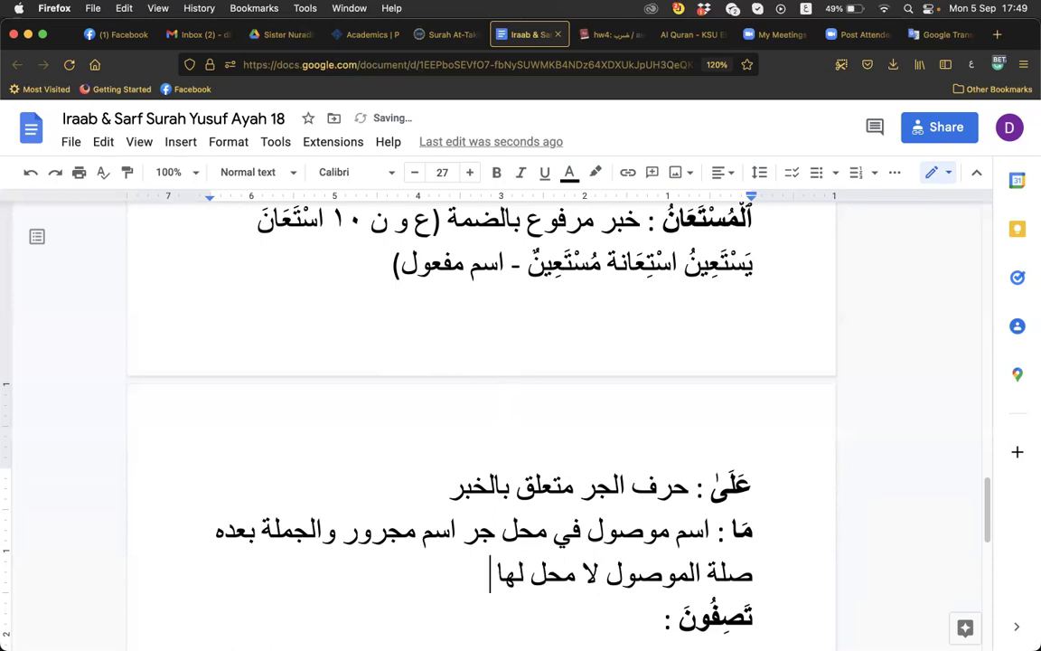
{"action": "type", "text": " من الإ"}
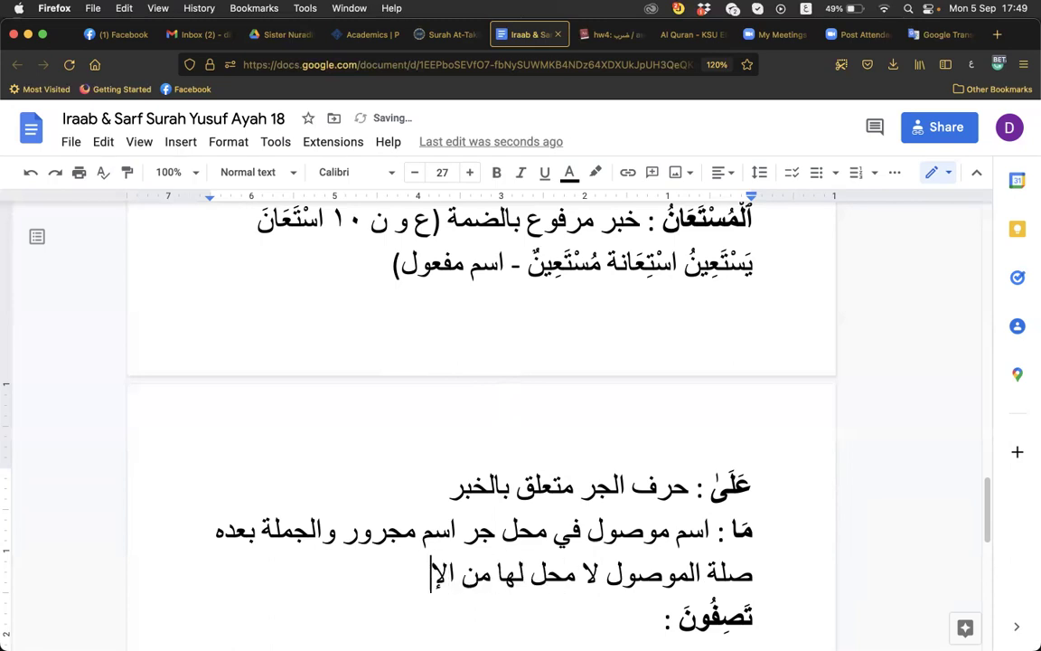
{"action": "type", "text": "عراب"}
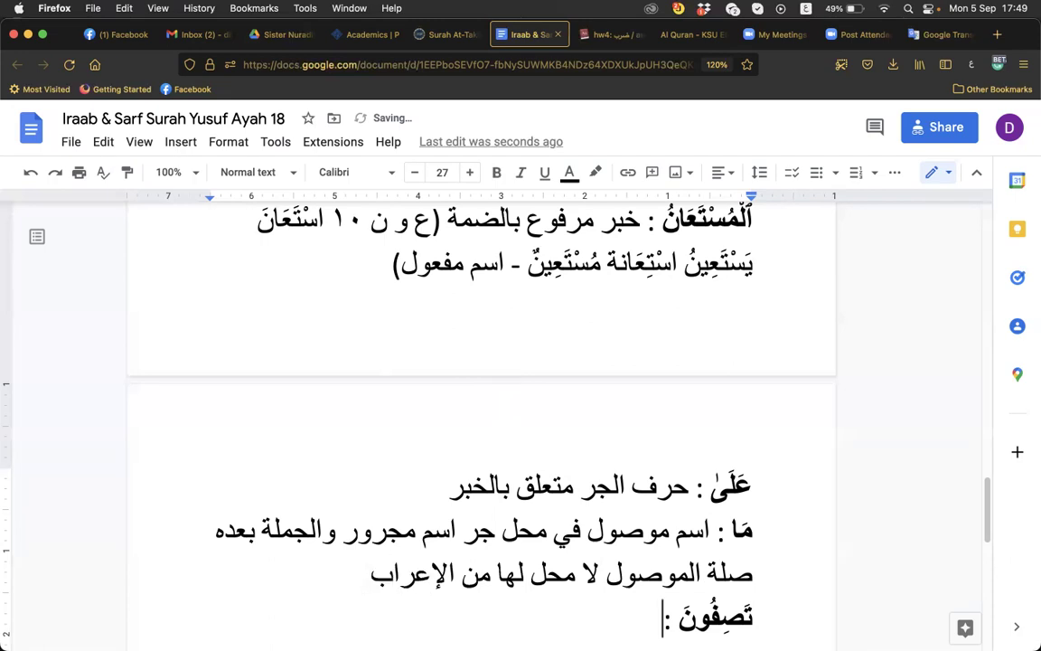
{"action": "scroll", "coordinate": [479, 407], "scroll_direction": "down", "scroll_amount": 5}
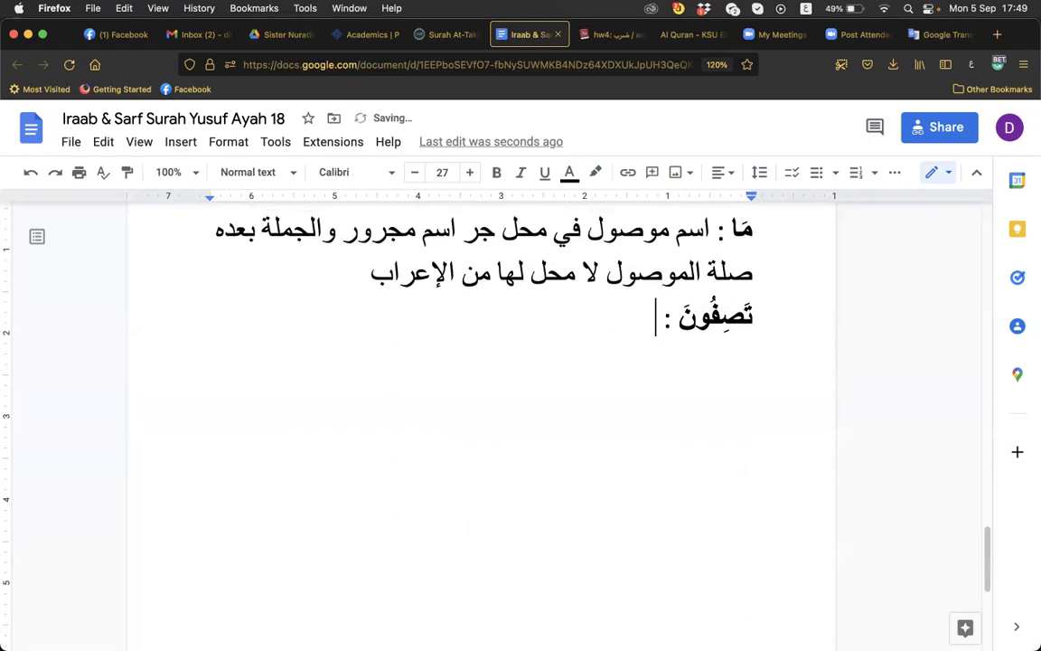
Step: Begin the i'rab of تَصِفُونَ after its colon with فعل مضارع مرفوع بثبوت النون
{"action": "type", "text": "فعل مضارع مرفوع بثبو"}
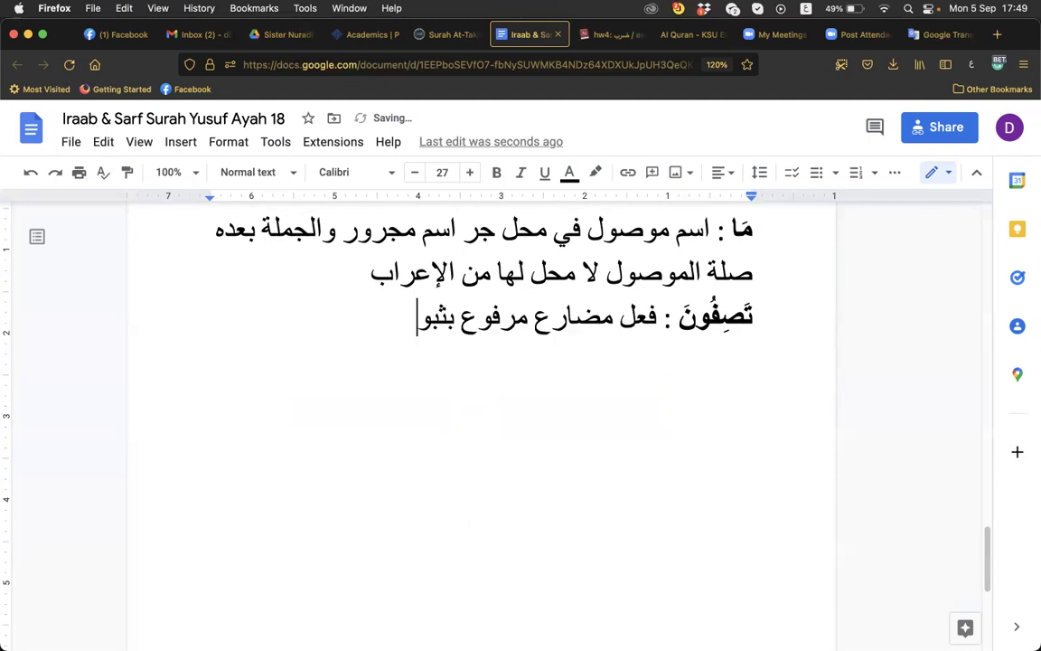
{"action": "type", "text": "ت"}
{"action": "type", "text": " النو"}
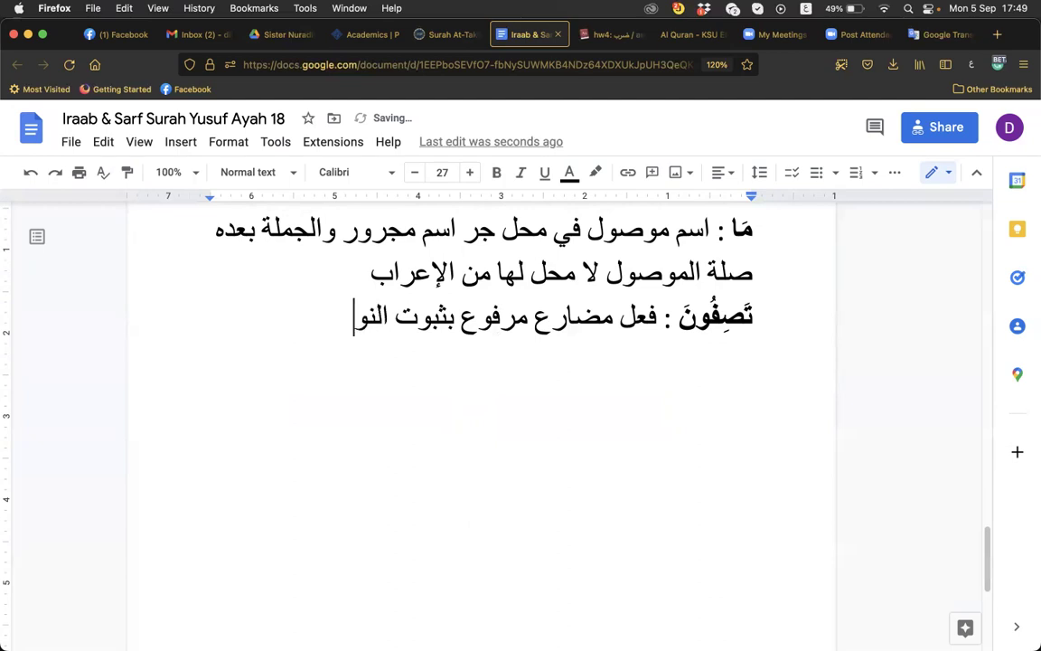
{"action": "type", "text": "ن والو"}
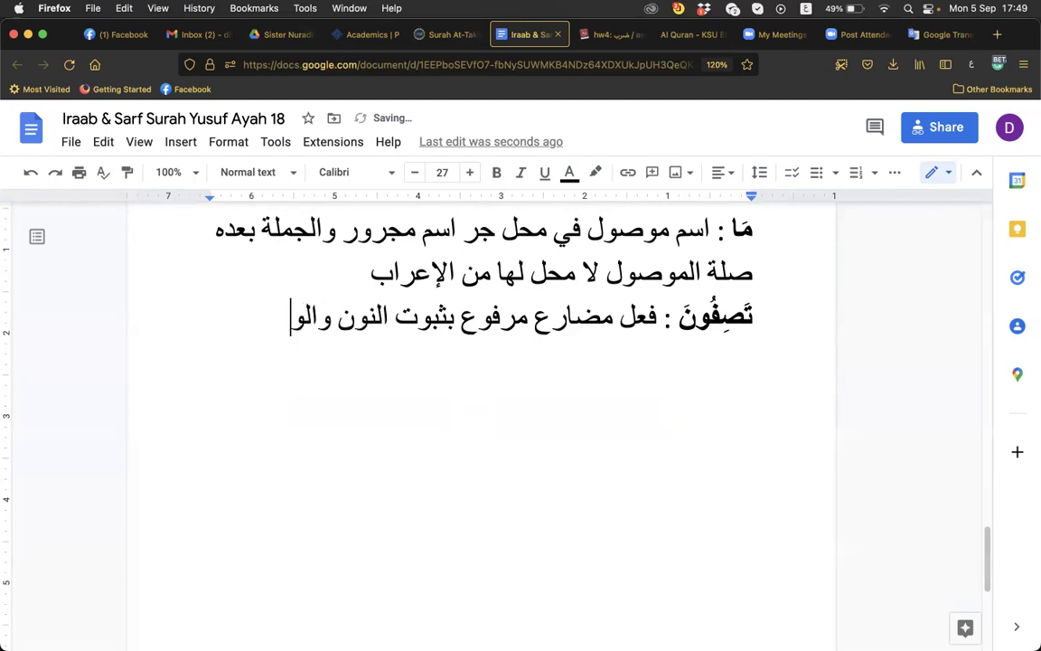
Step: Continue the i'rab of تَصِفُونَ with والواو ضمير متصل في محل رفع فاعل
{"action": "type", "text": "او ضمير"}
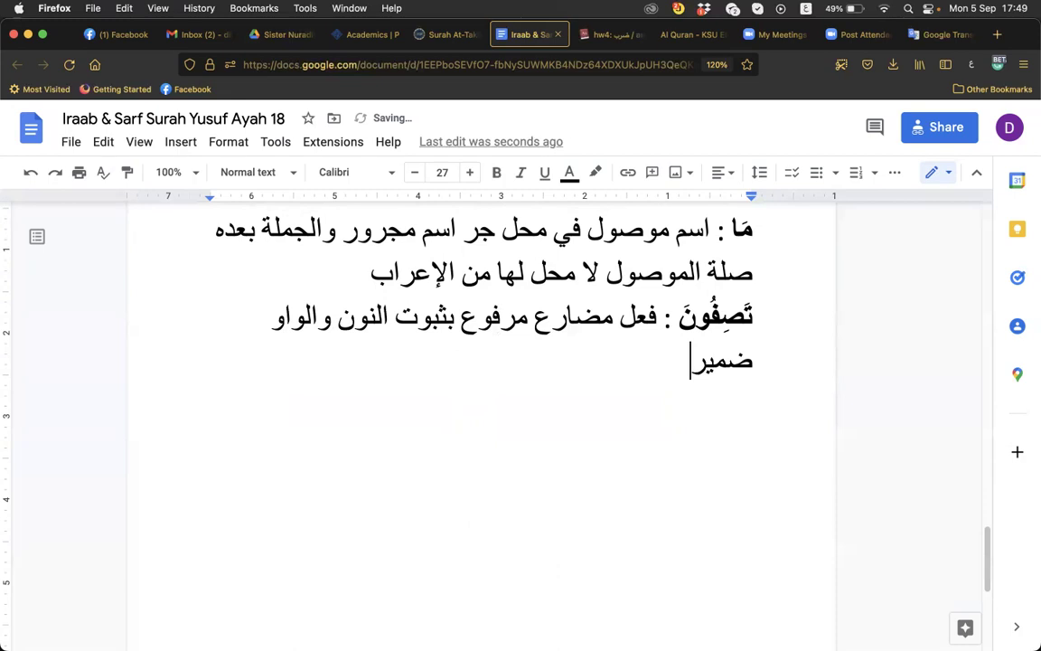
{"action": "type", "text": " متصل "}
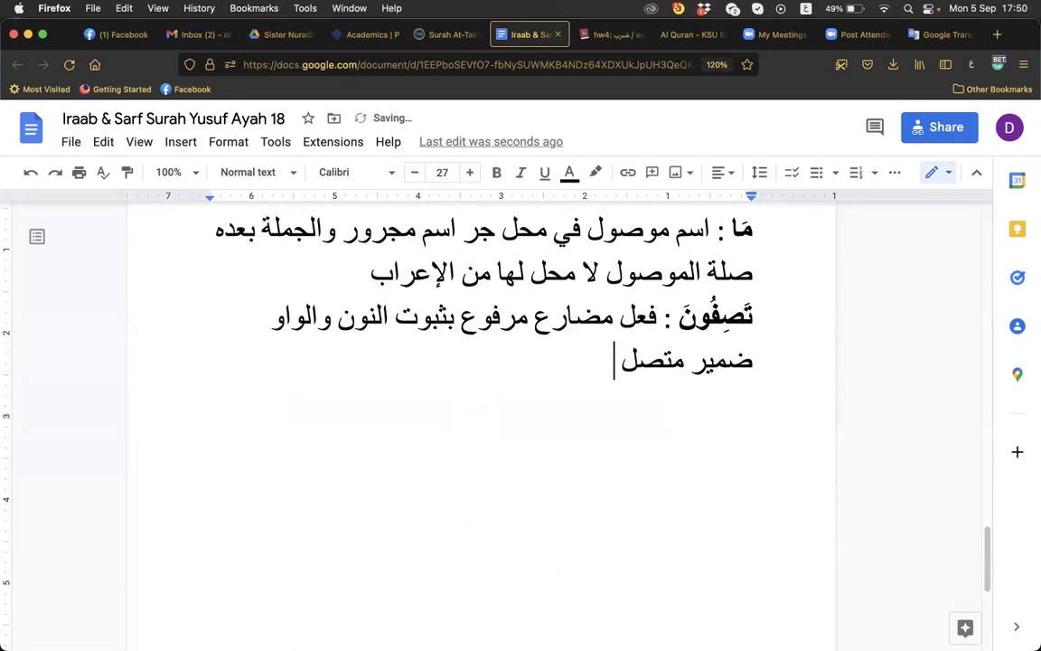
{"action": "type", "text": "في محل"}
{"action": "key", "text": "BackSpace"}
{"action": "type", "text": "حل رفع فا"}
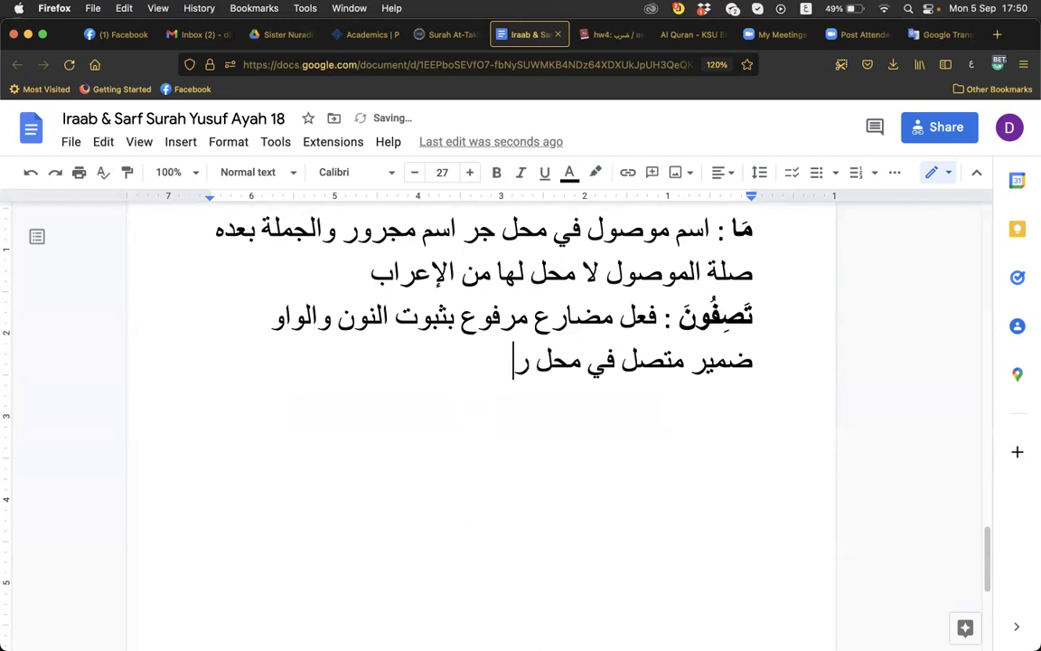
Step: Open a parenthesis after فاعل and write the sarf of تَصِفُونَ as و ص ف ١ وَصَفَ يَصِفُ وَصْف
{"action": "type", "text": "(و ص ف"}
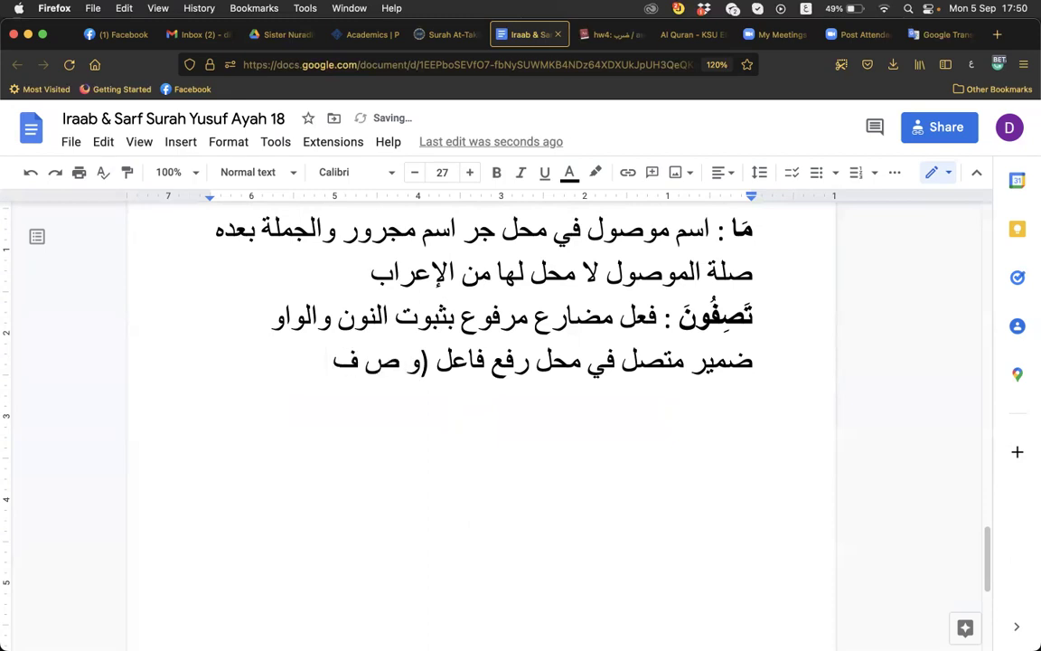
{"action": "type", "text": " ا وَصَفَ ي"}
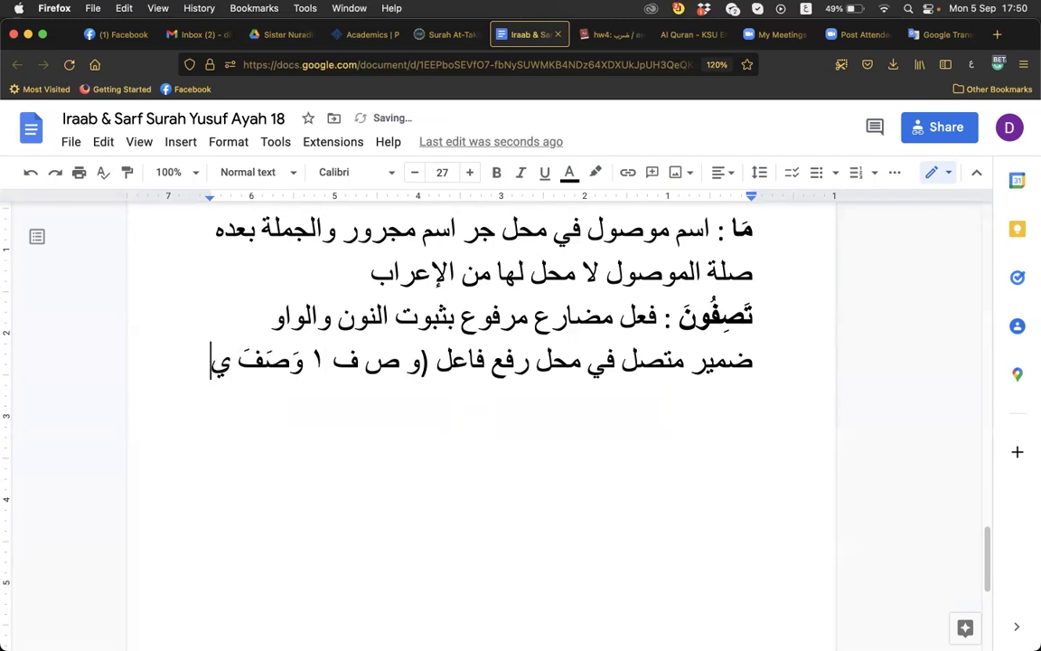
{"action": "type", "text": "َص"}
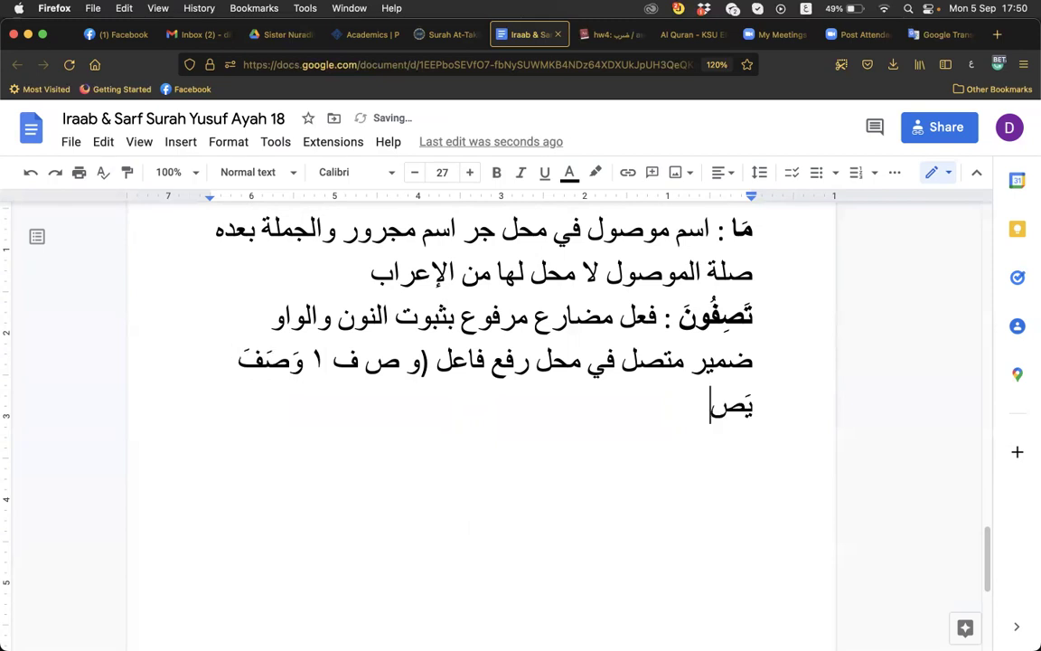
{"action": "type", "text": "ِفُ وَصْ"}
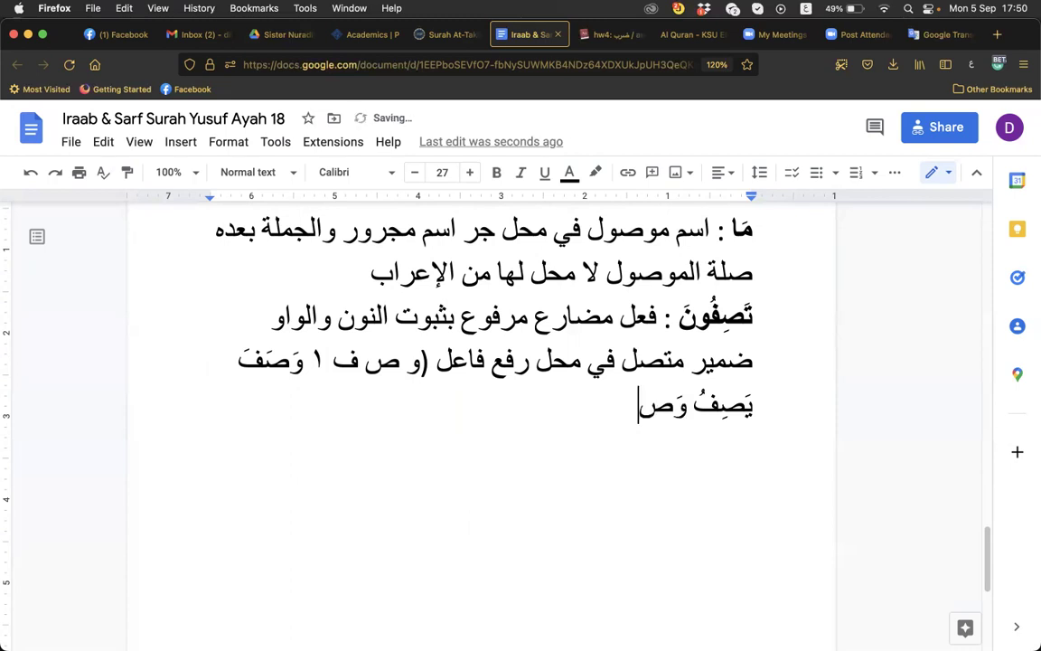
{"action": "type", "text": "ف"}
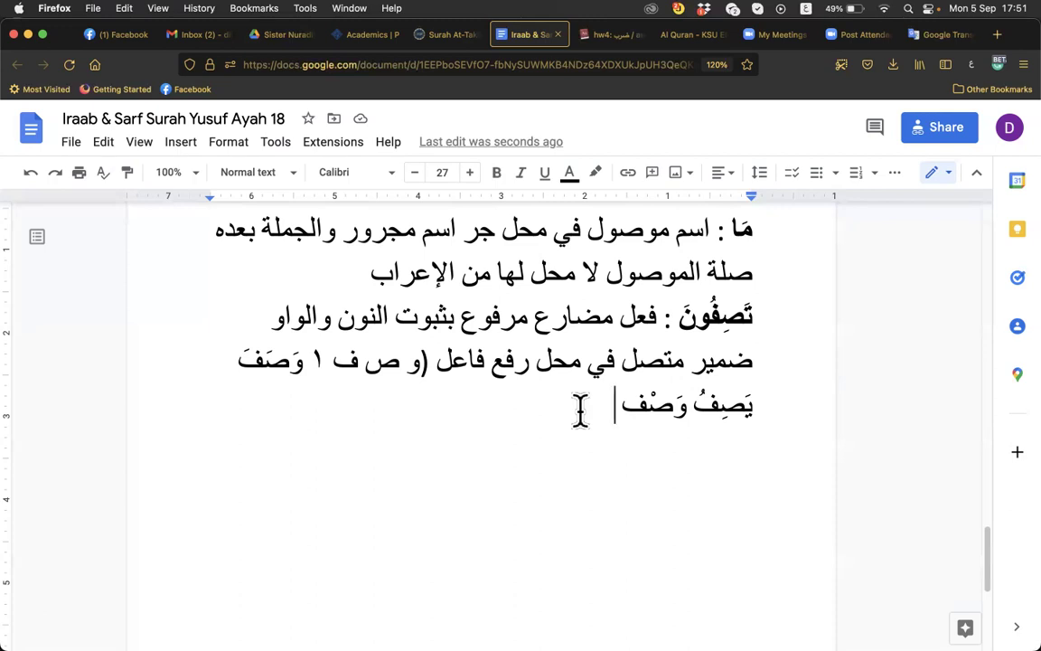
Step: Complete the sarf of تَصِفُونَ with صِفَة فهو واصِفٌ and close the parenthesis
{"action": "type", "text": "صِف"}
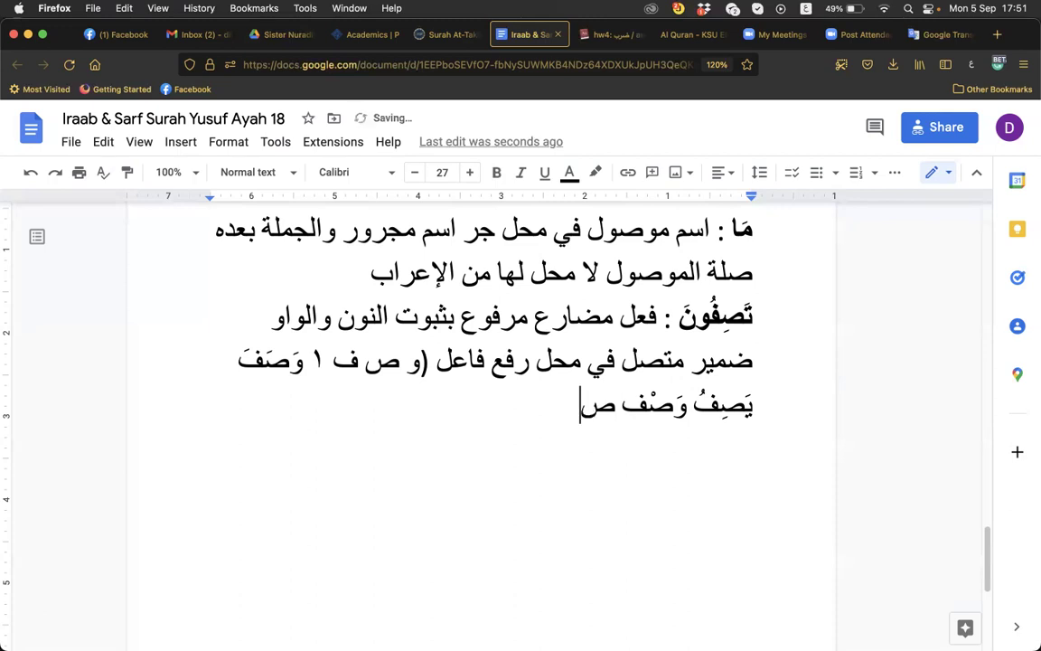
{"action": "type", "text": "َة"}
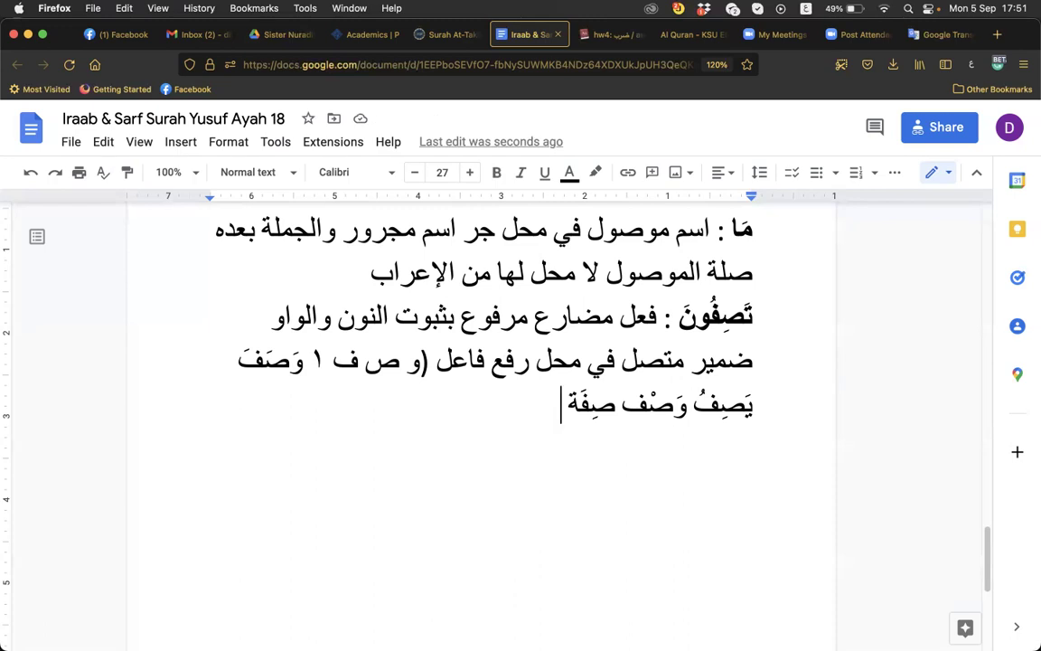
{"action": "type", "text": "فهو و"}
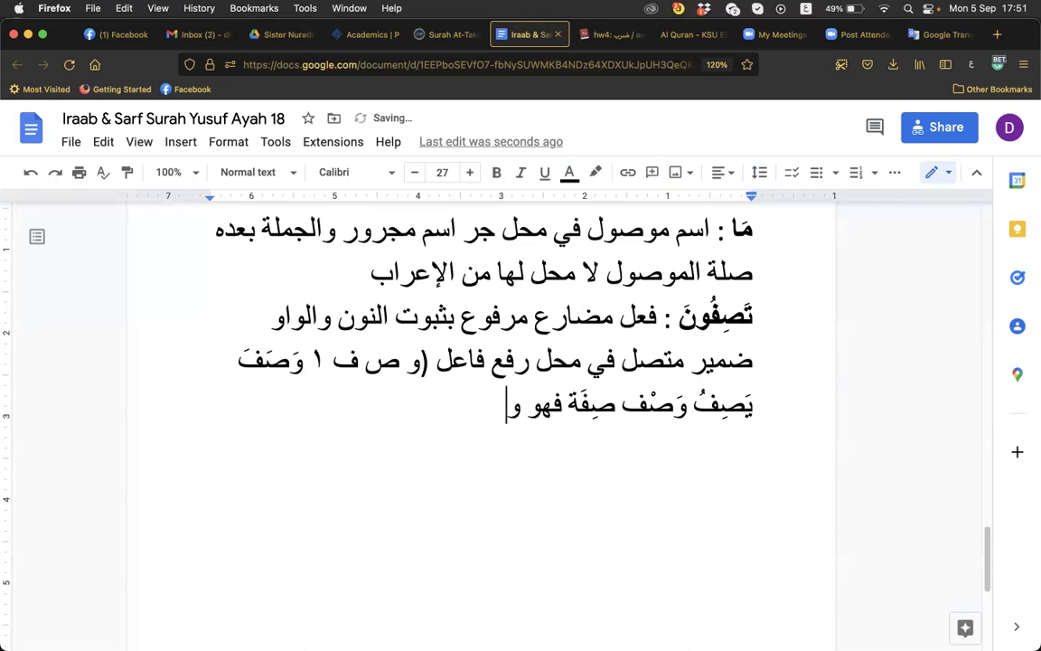
{"action": "type", "text": "اص"}
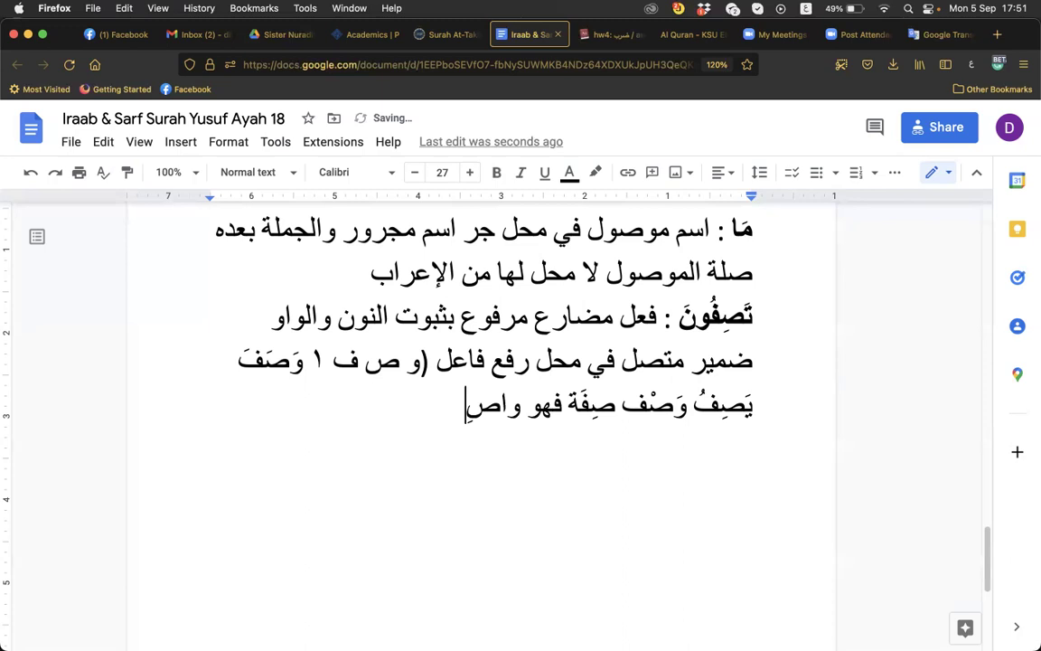
{"action": "type", "text": "ِفٌ)"}
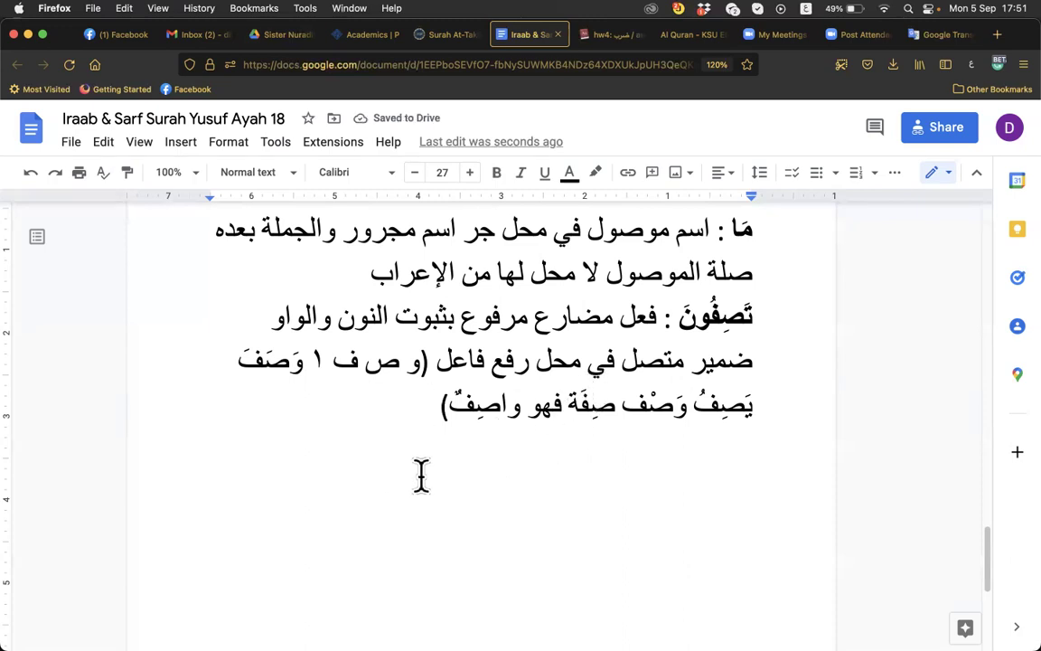
{"action": "double_click", "coordinate": [604, 398]}
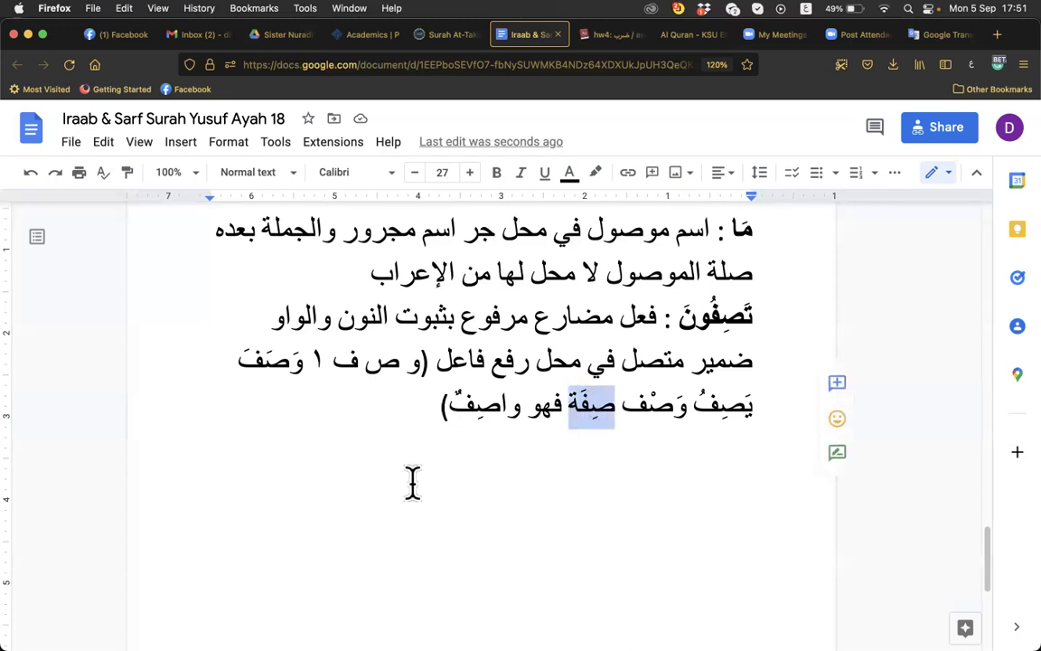
{"action": "left_click", "coordinate": [372, 411]}
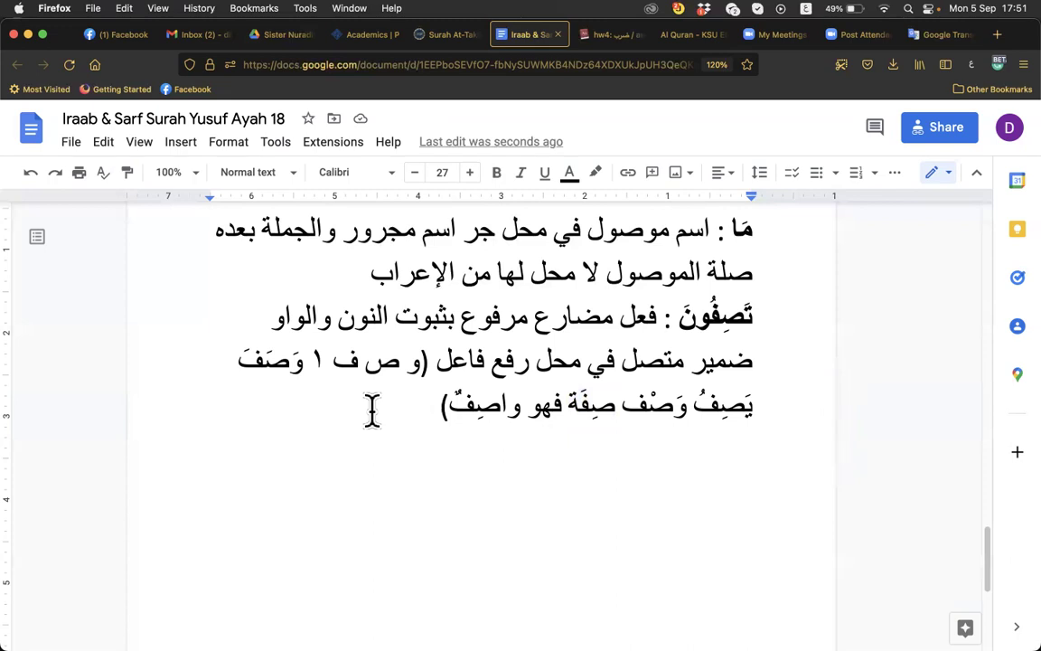
Step: Start an English translation on the blank line below the blue ayah text with "They came with false blood on his shirt."
{"action": "scroll", "coordinate": [371, 411], "scroll_direction": "up", "scroll_amount": 20}
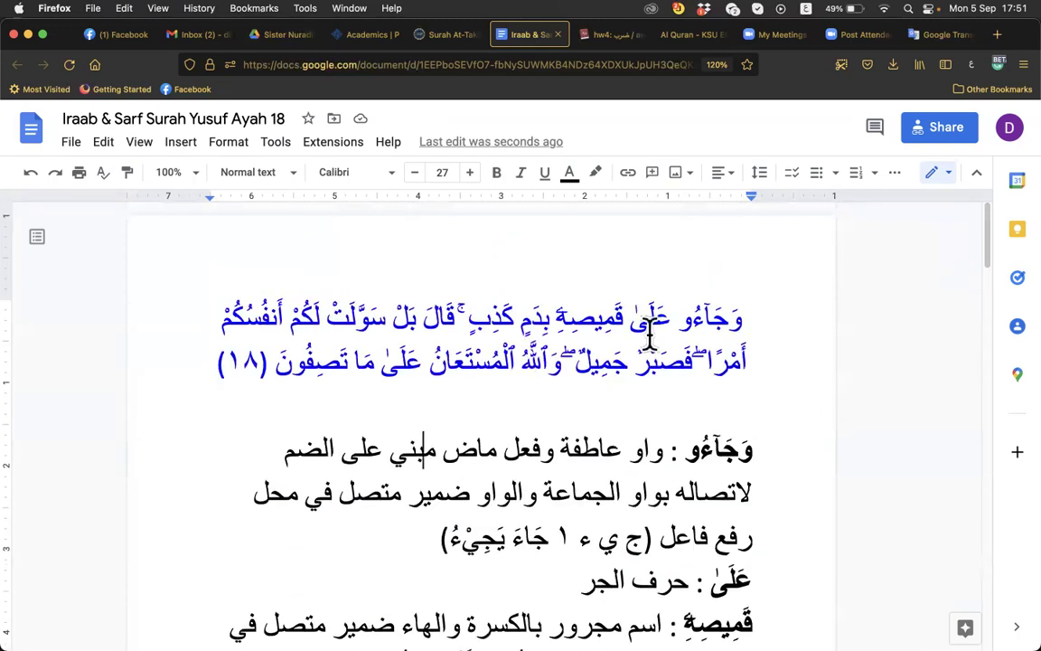
{"action": "left_click", "coordinate": [495, 402]}
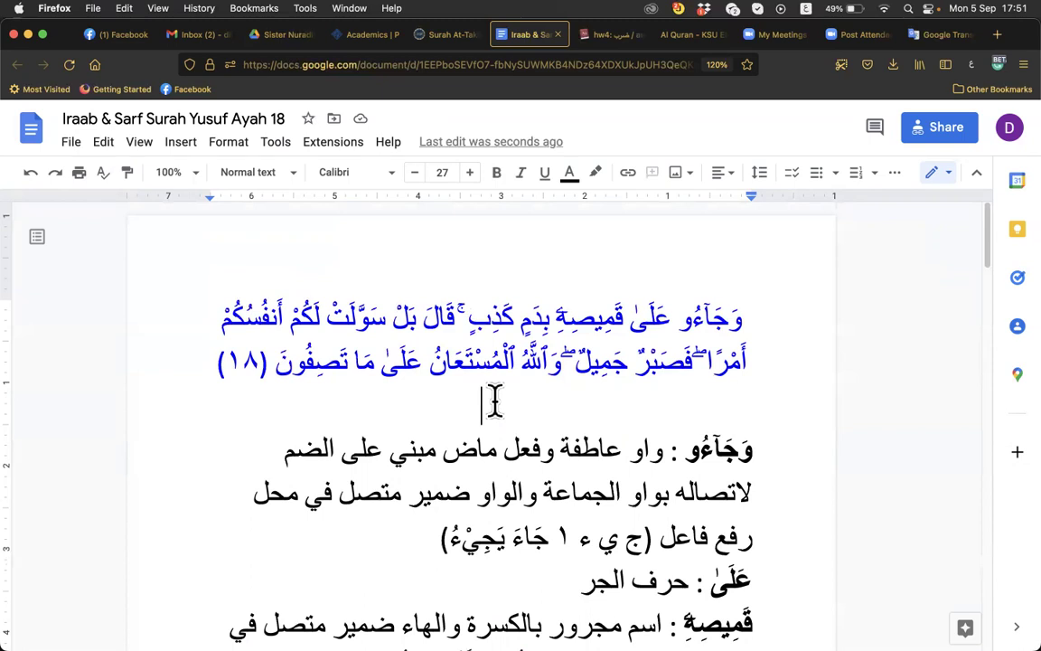
{"action": "type", "text": "They"}
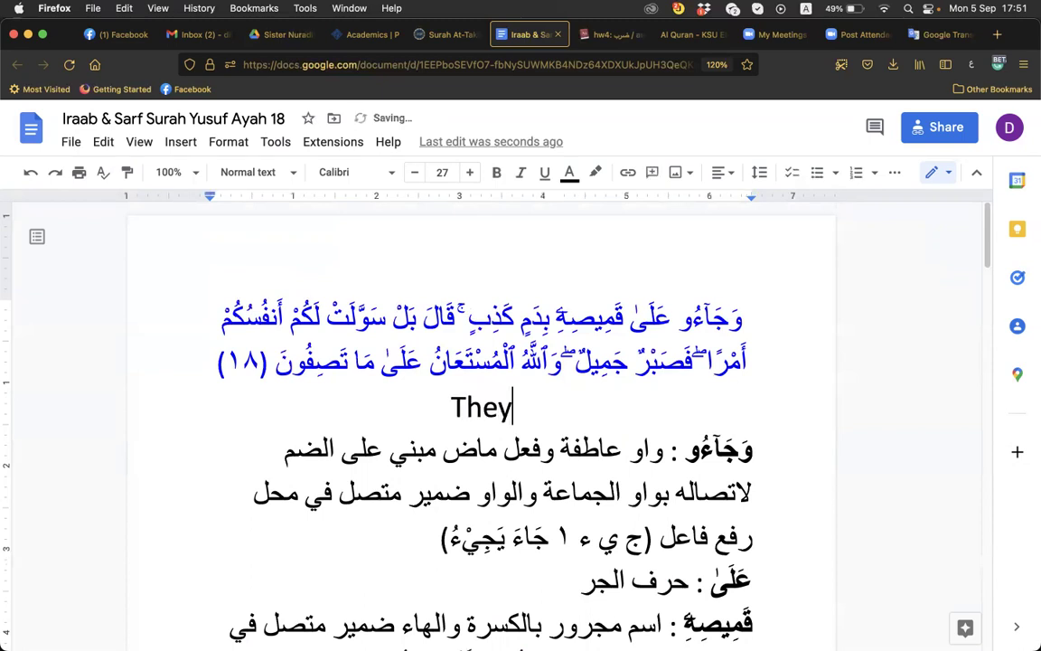
{"action": "type", "text": " came"}
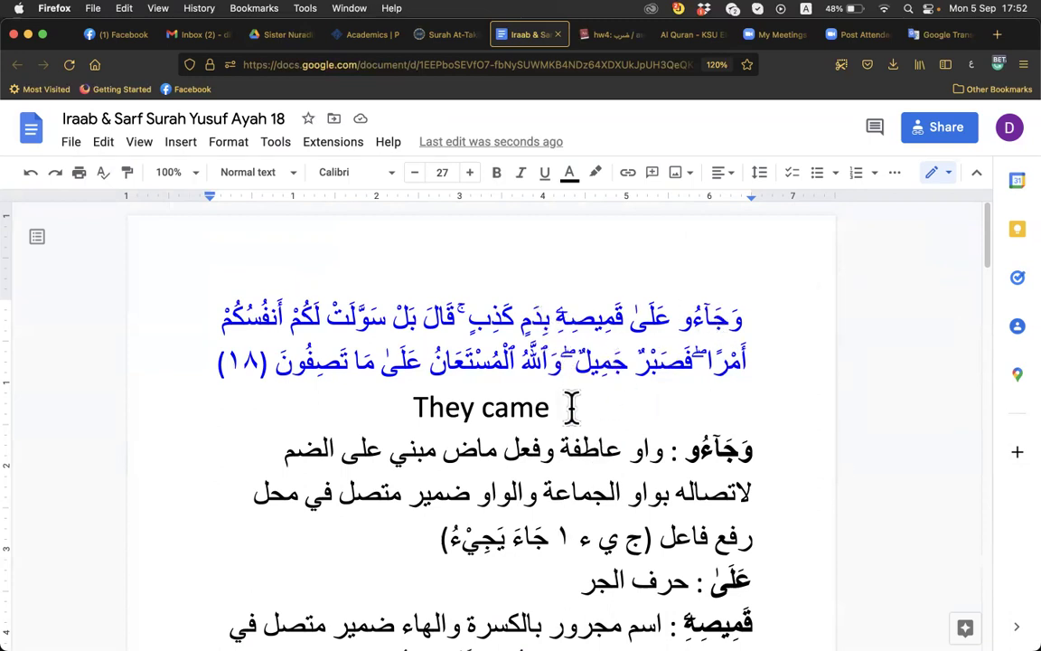
{"action": "type", "text": "woth"}
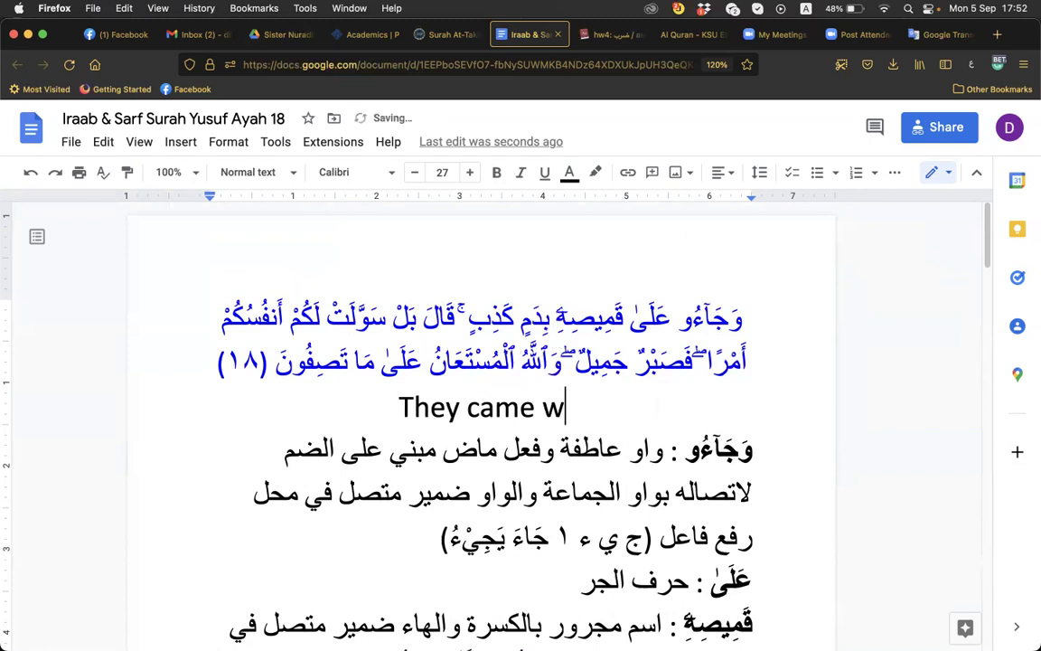
{"action": "key", "text": "BackSpace"}
{"action": "key", "text": "BackSpace"}
{"action": "key", "text": "BackSpace"}
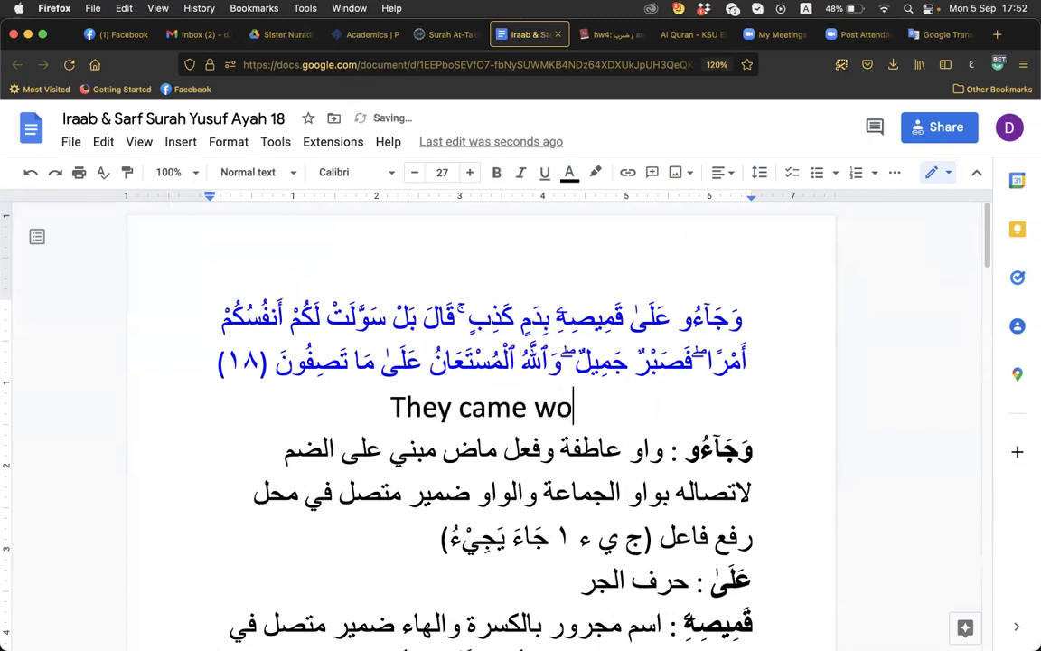
{"action": "type", "text": "ith f"}
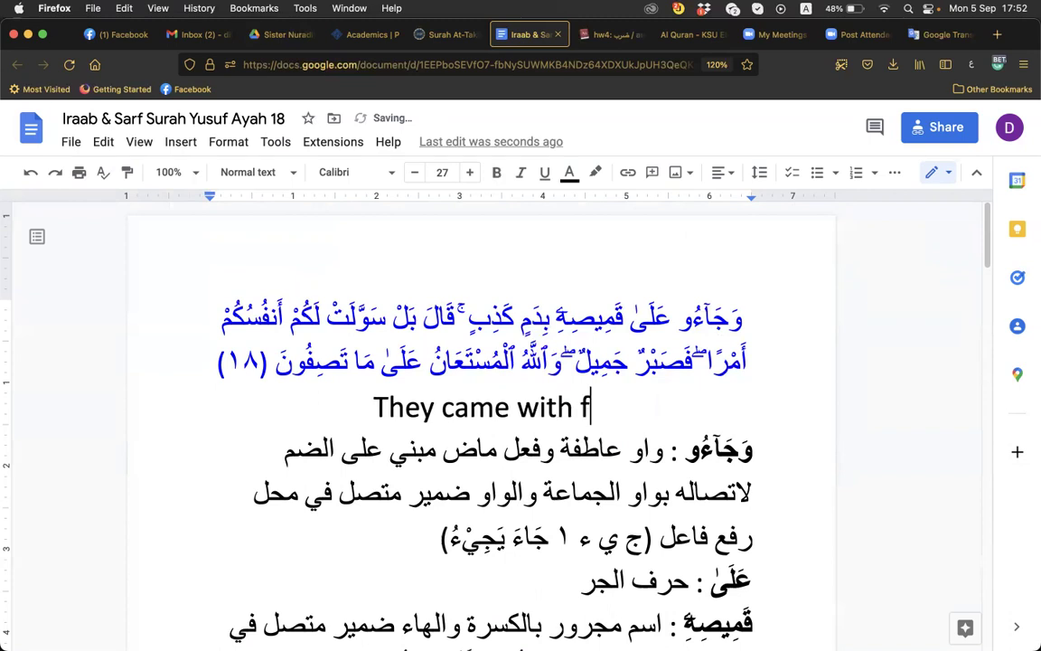
{"action": "type", "text": "alse blood "}
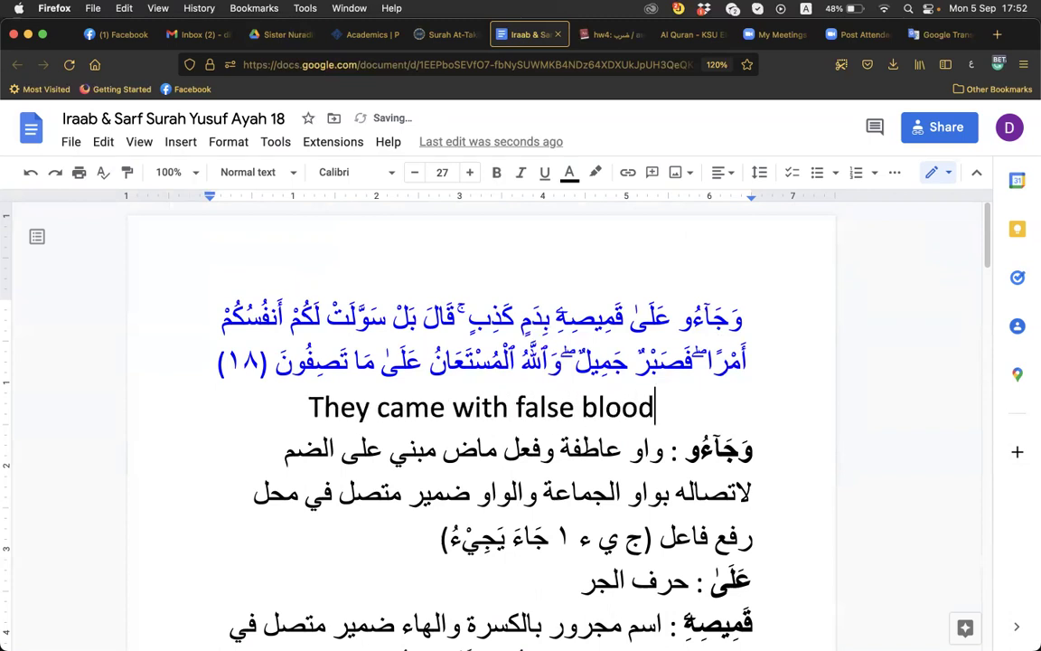
{"action": "type", "text": "on "}
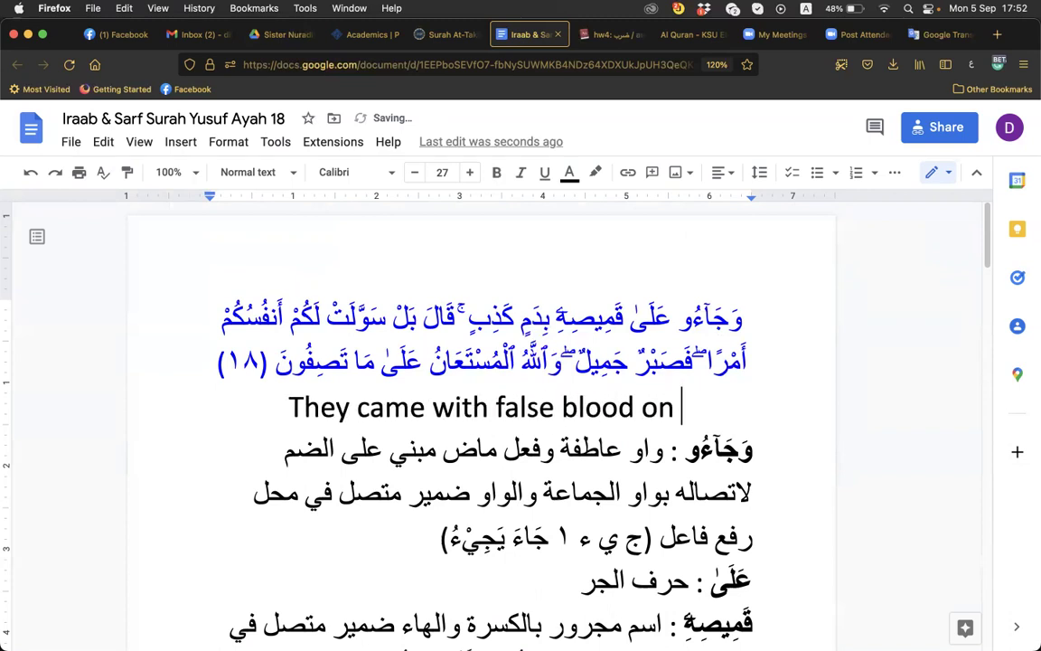
{"action": "type", "text": "his shirt"}
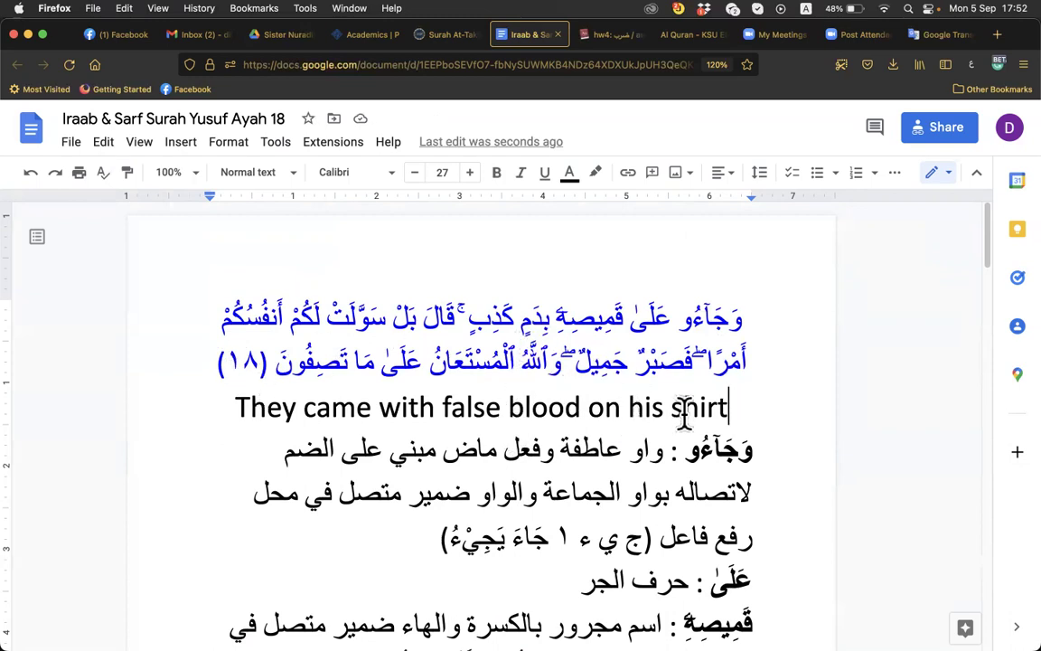
{"action": "type", "text": "."}
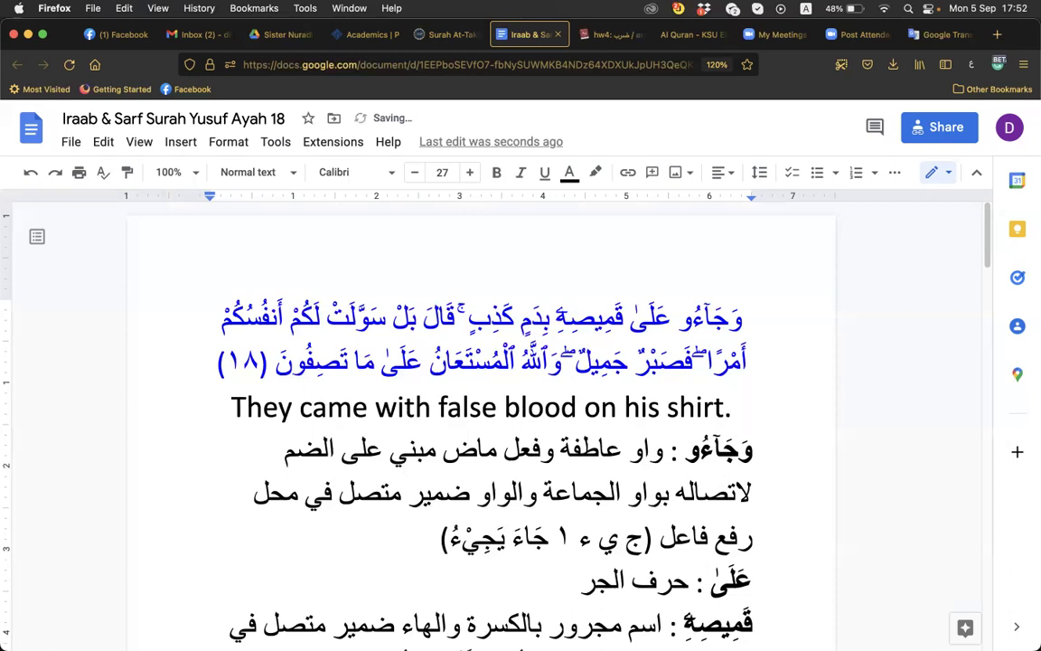
Step: Continue the English translation after "on his shirt." with: He said, “Rather, your nafs
{"action": "type", "text": " He "}
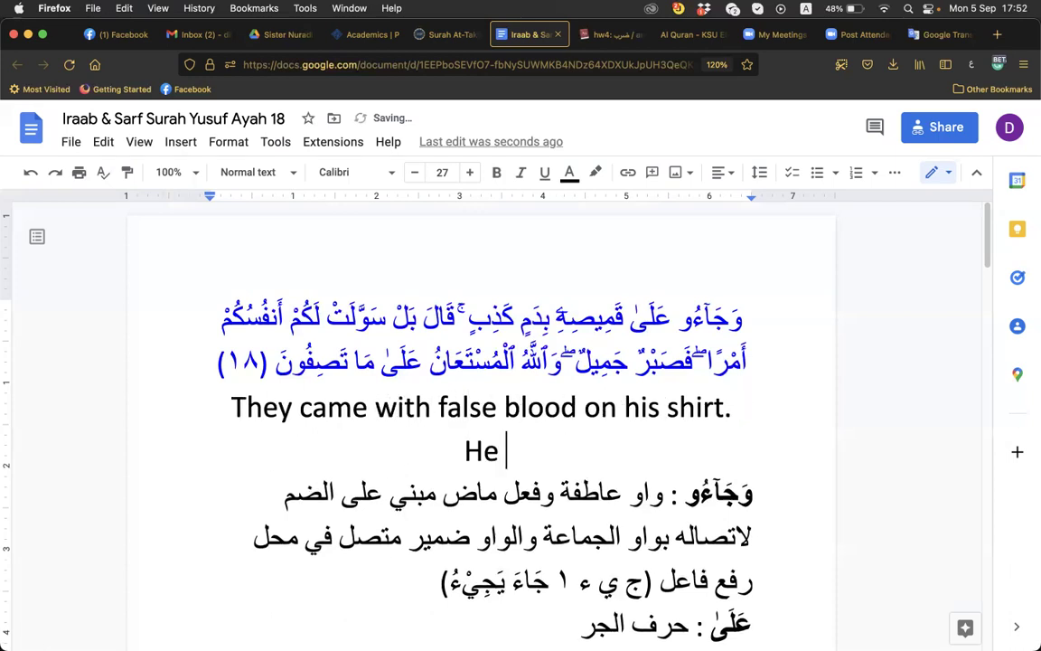
{"action": "type", "text": "said, "}
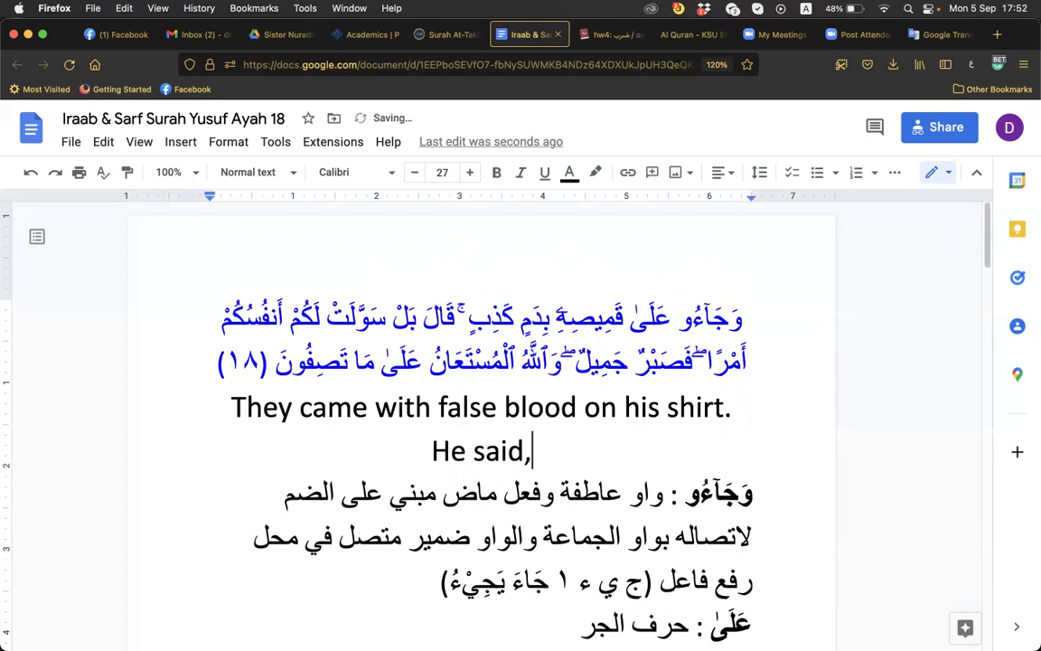
{"action": "type", "text": "\""}
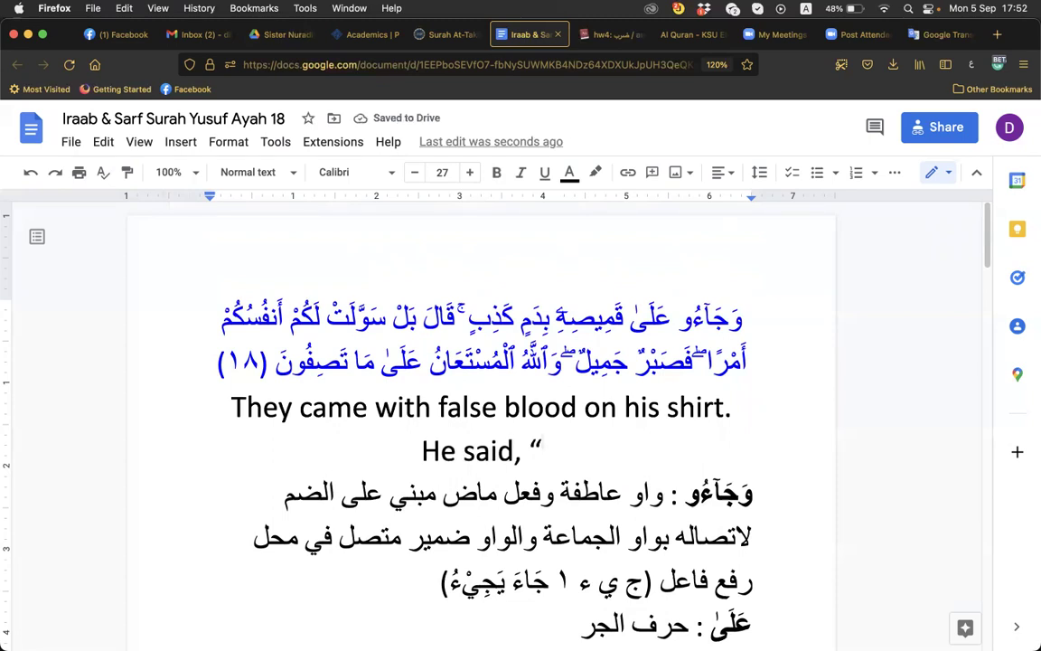
{"action": "type", "text": "Rather,"}
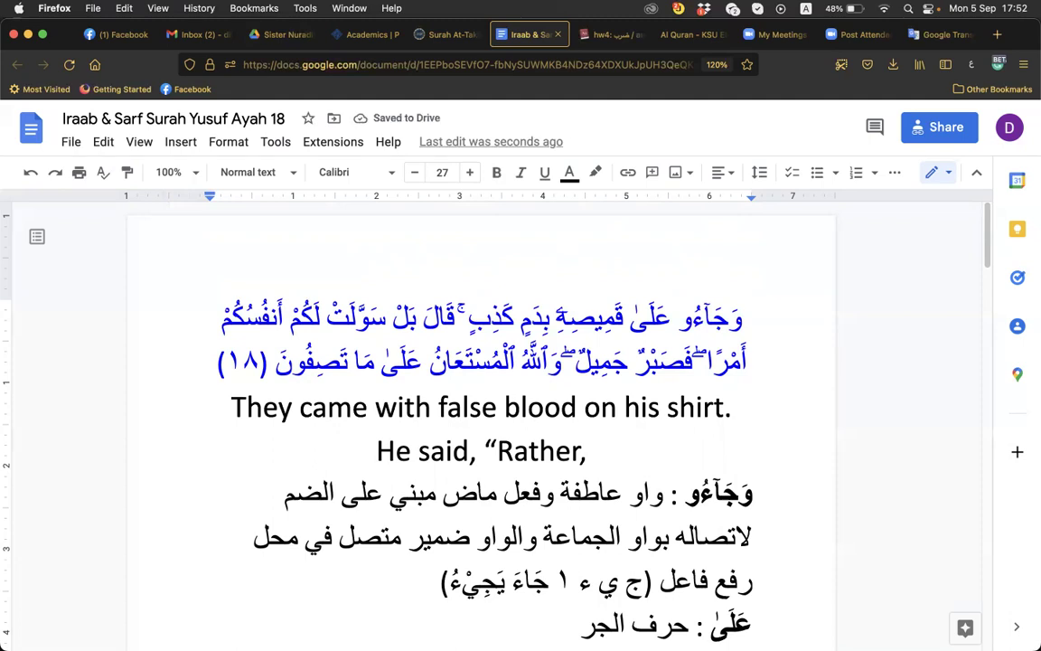
{"action": "type", "text": " your "}
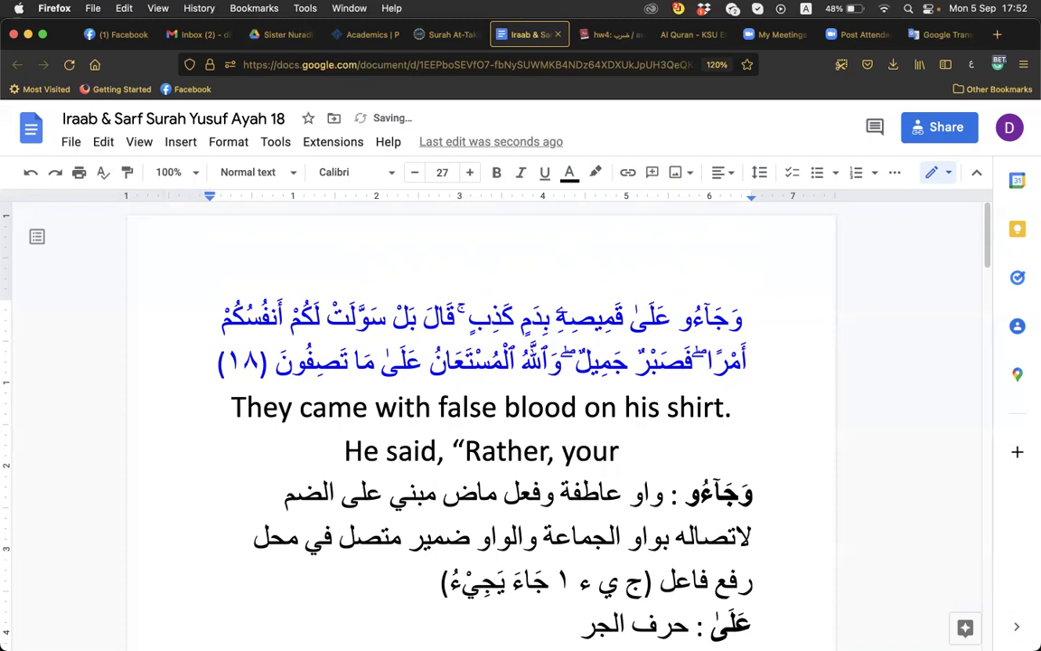
{"action": "type", "text": "nafs"}
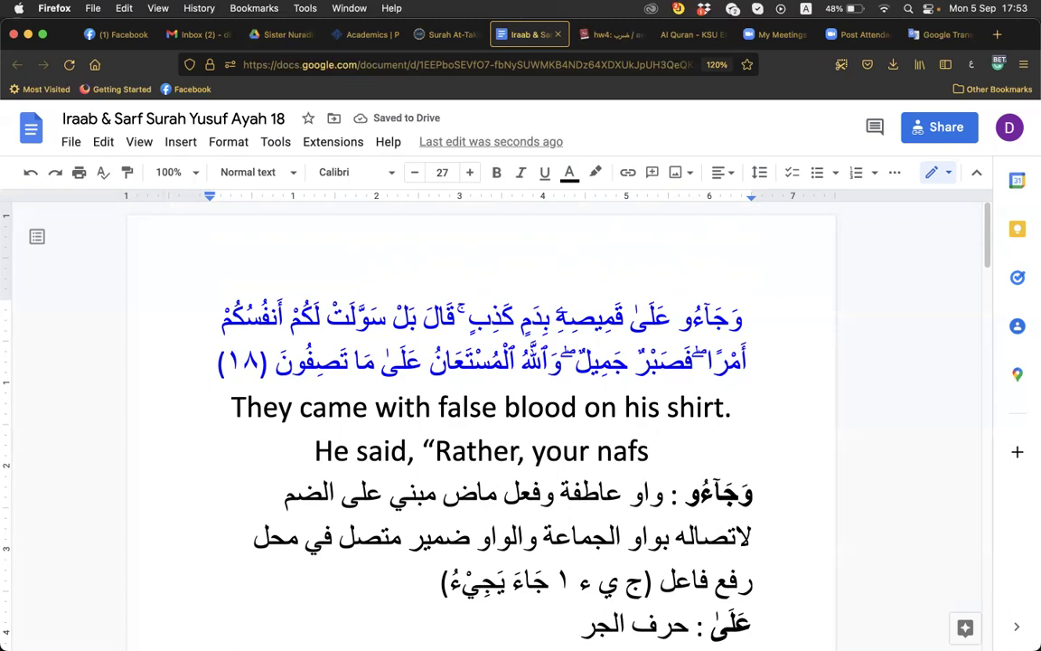
Step: Finish the translation's second sentence after "your nafs" with "have enticed you to something."
{"action": "type", "text": " has e"}
{"action": "key", "text": "BackSpace"}
{"action": "key", "text": "BackSpace"}
{"action": "key", "text": "BackSpace"}
{"action": "type", "text": "ve enticed you"}
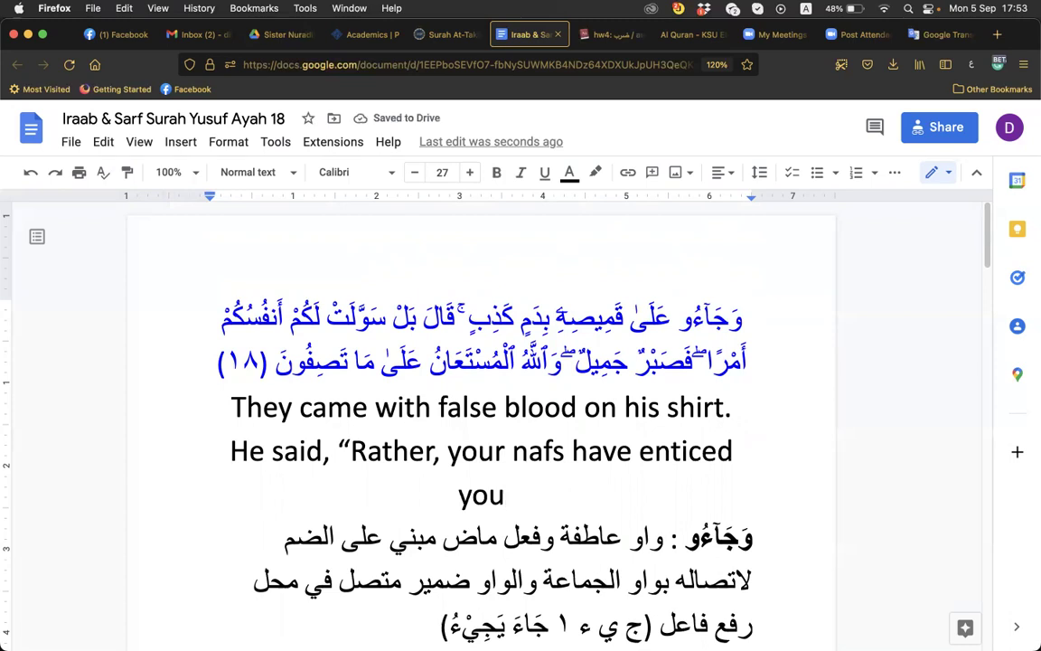
{"action": "type", "text": "to"}
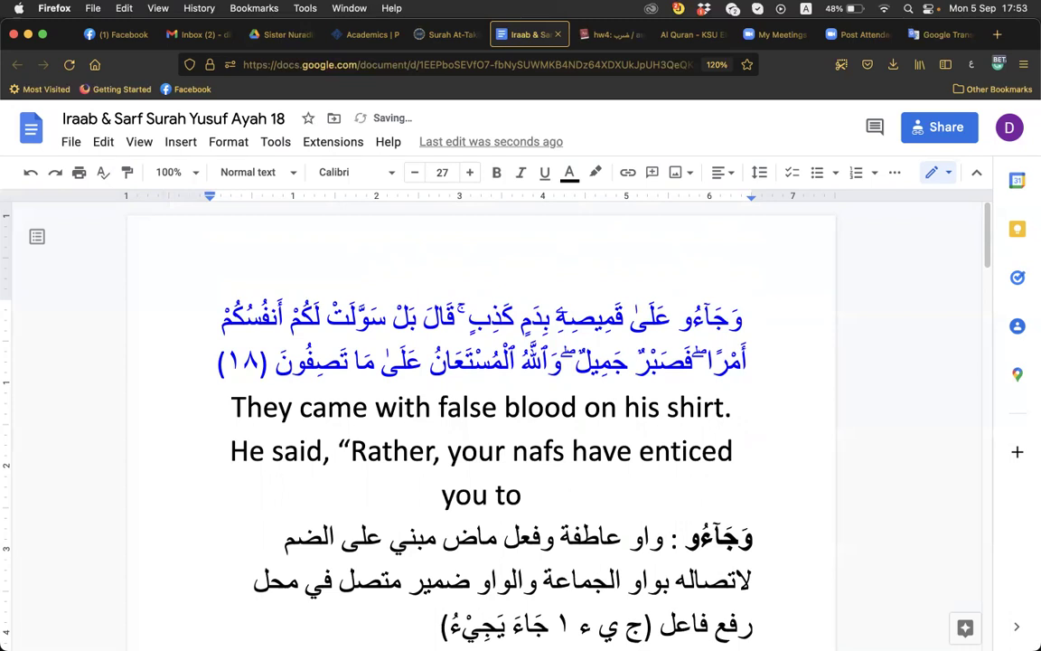
{"action": "type", "text": "something"}
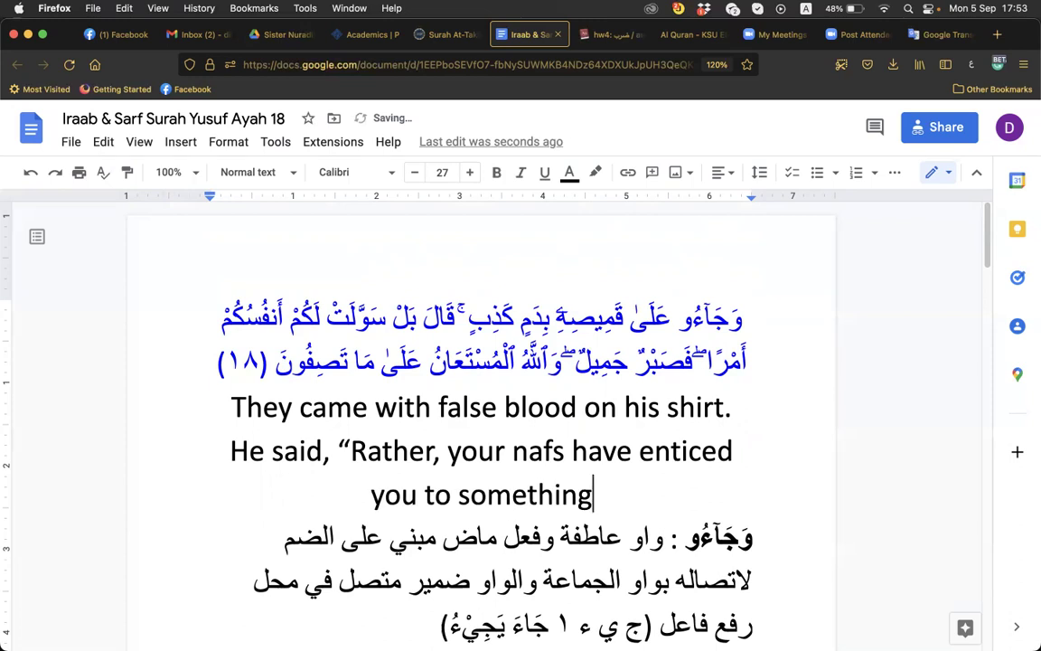
{"action": "type", "text": "."}
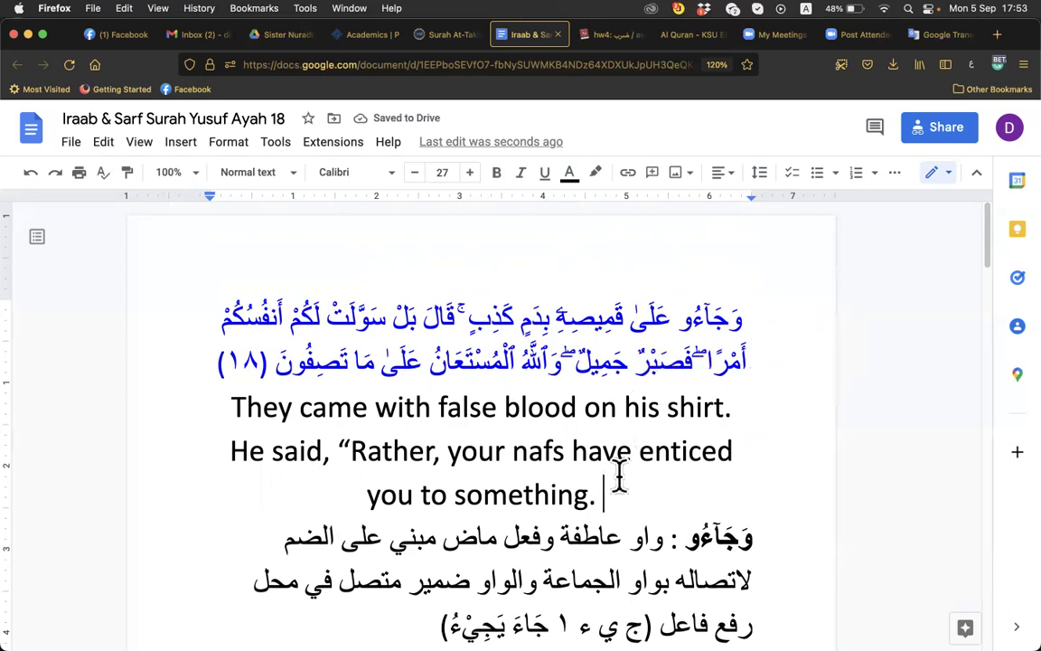
Step: Begin the translation's third sentence with "So beautiful patience.."
{"action": "type", "text": "S"}
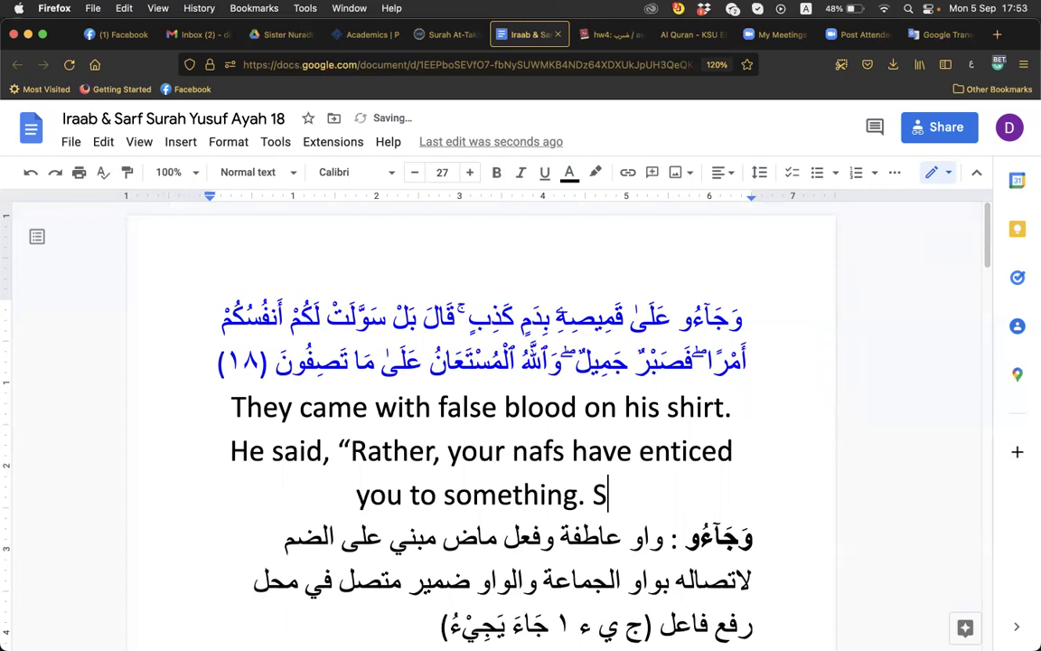
{"action": "type", "text": "o beaut"}
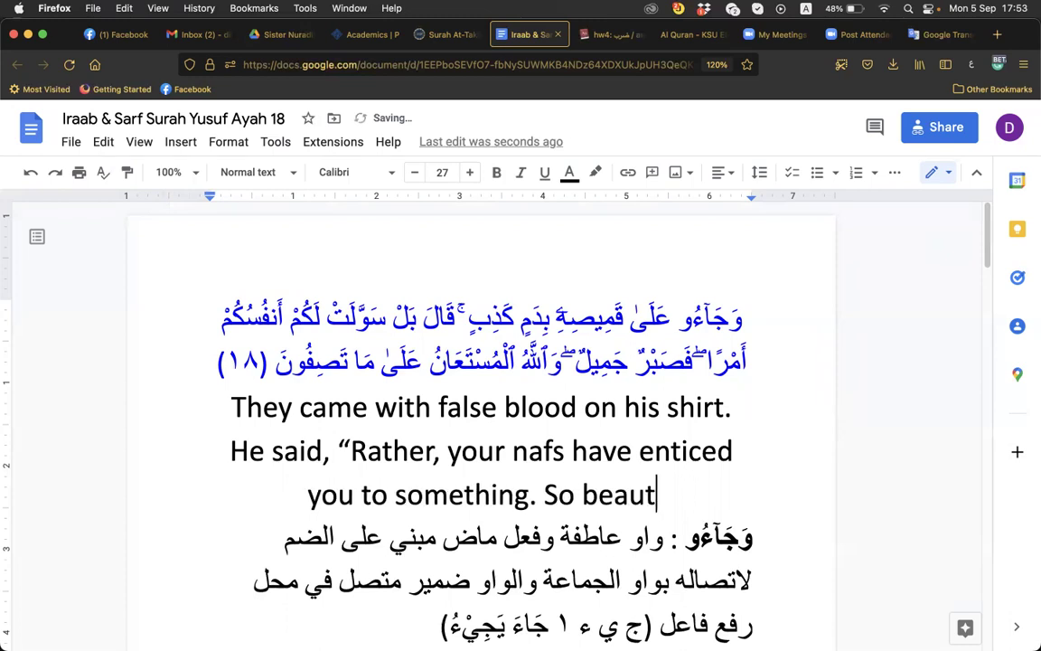
{"action": "type", "text": "iful p"}
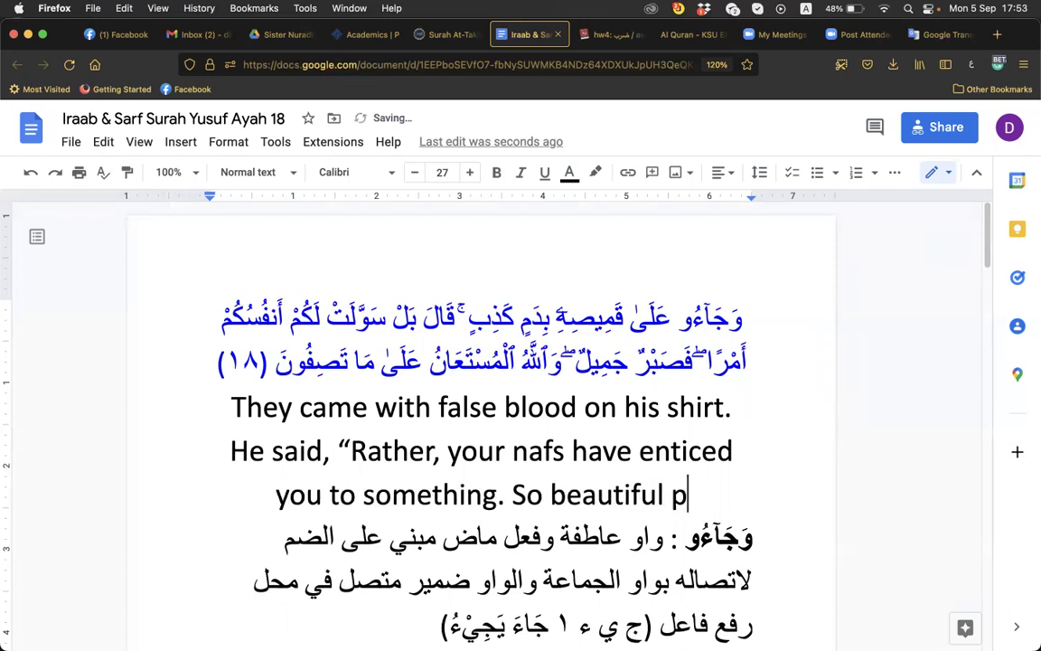
{"action": "type", "text": "atience"}
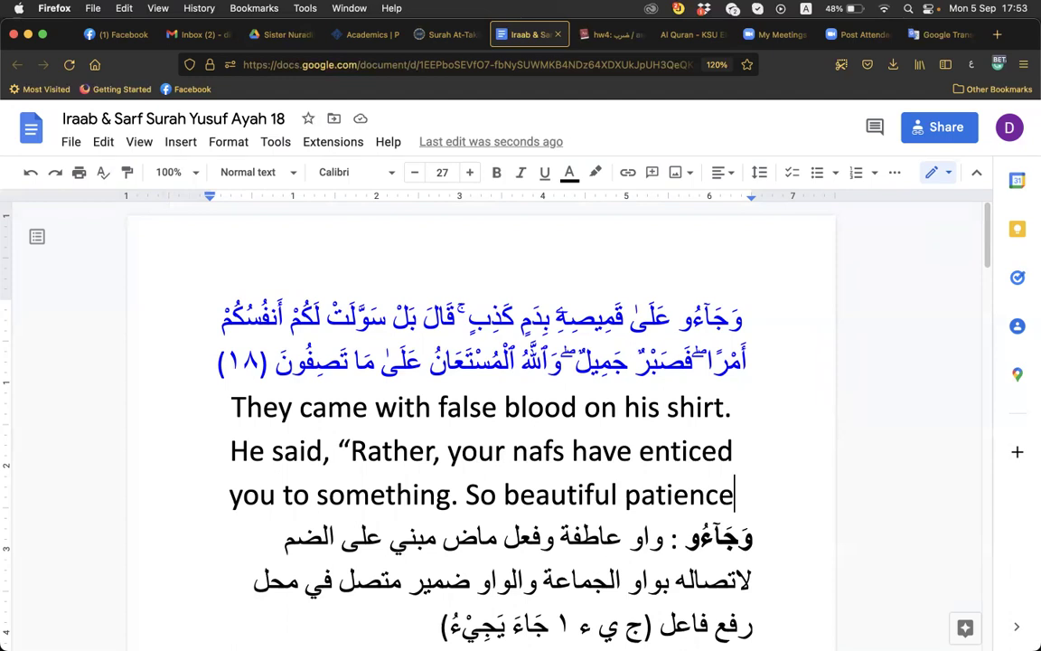
{"action": "type", "text": ".."}
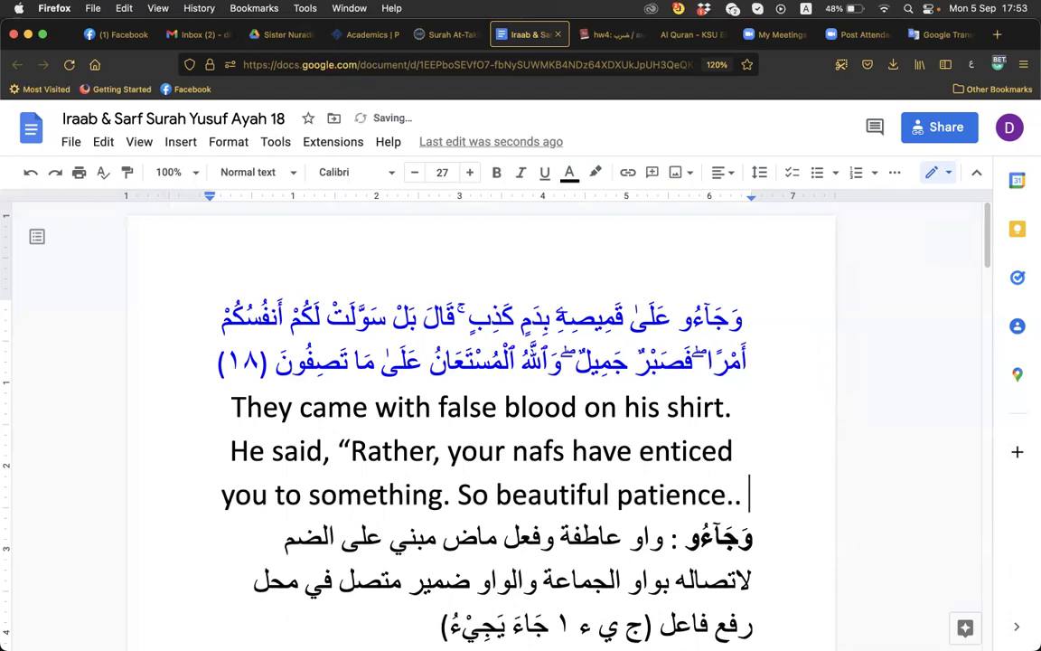
Step: Replace the two dots after "patience" with "(is most fitting)."
{"action": "key", "text": "BackSpace"}
{"action": "key", "text": "BackSpace"}
{"action": "type", "text": "(is nost"}
{"action": "key", "text": "BackSpace"}
{"action": "key", "text": "BackSpace"}
{"action": "key", "text": "BackSpace"}
{"action": "key", "text": "BackSpace"}
{"action": "type", "text": "most fitting). "}
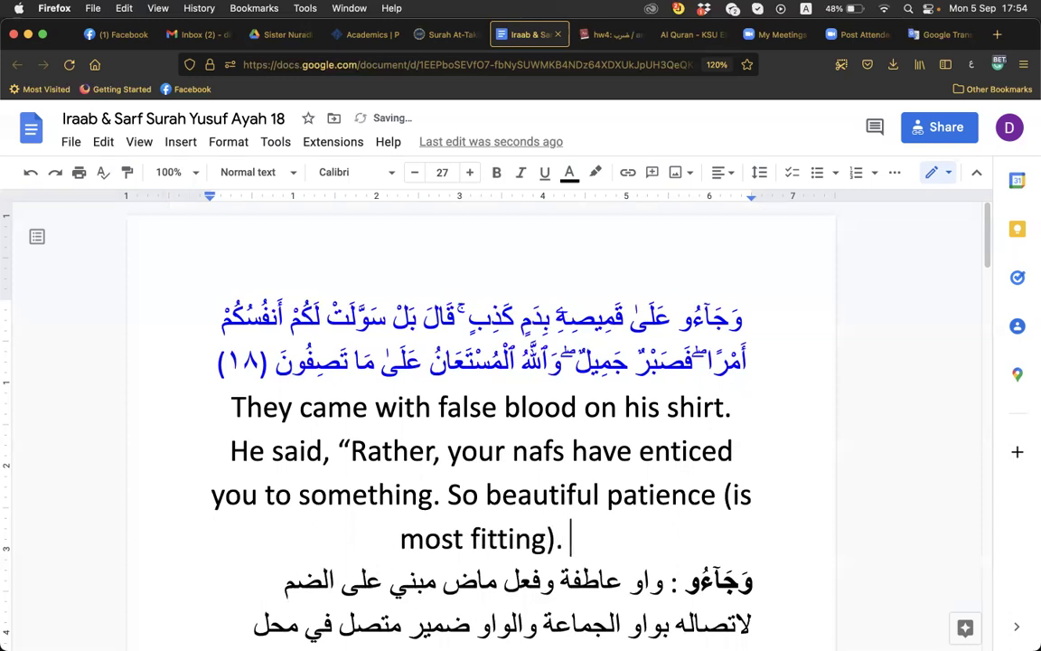
Step: Begin the last sentence of the translation with "And Allah is The One Who is"
{"action": "type", "text": "And "}
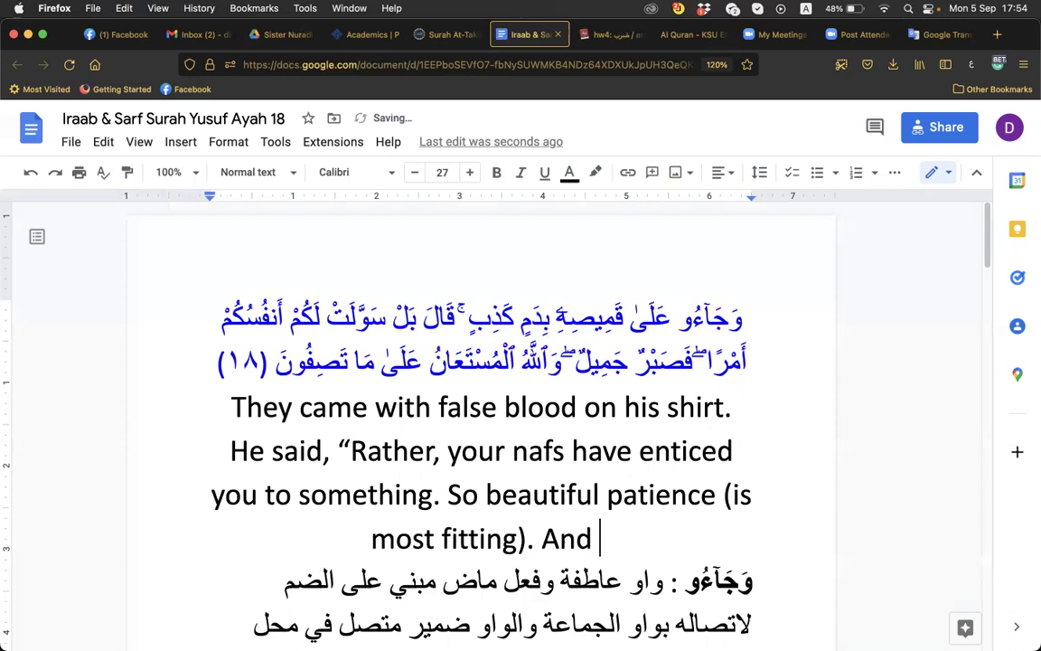
{"action": "type", "text": "Allah "}
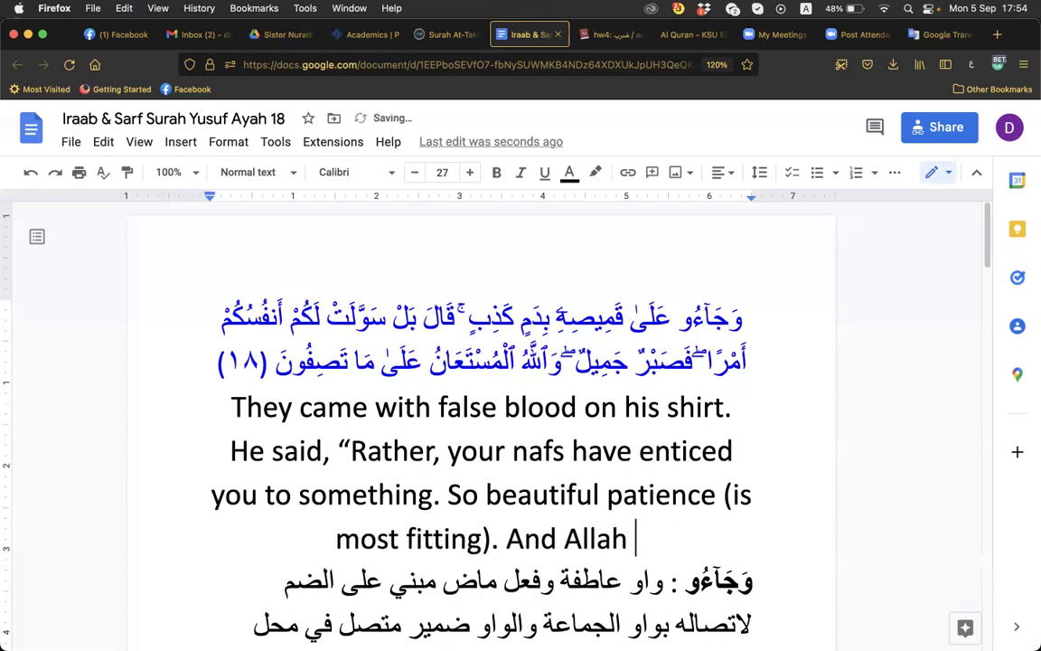
{"action": "type", "text": "is Th"}
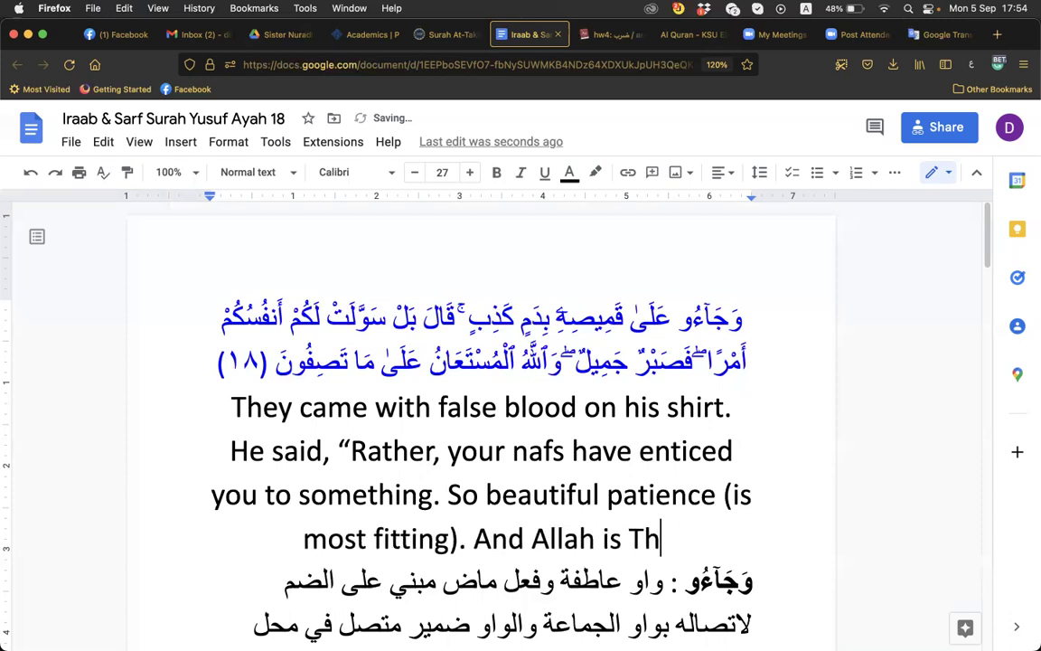
{"action": "type", "text": "e One "}
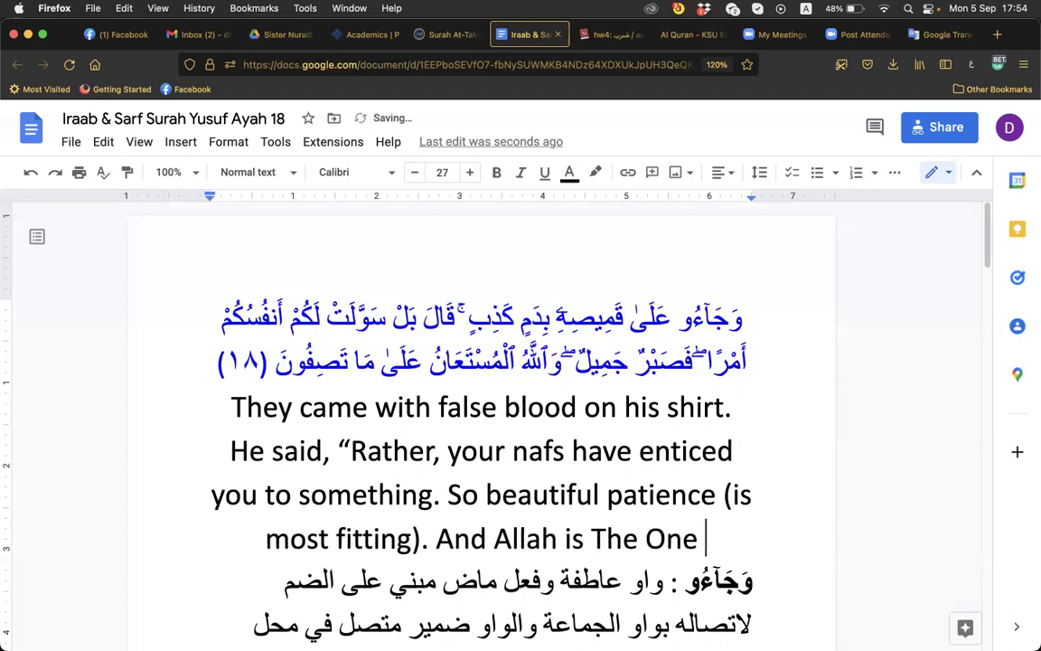
{"action": "type", "text": "Who"}
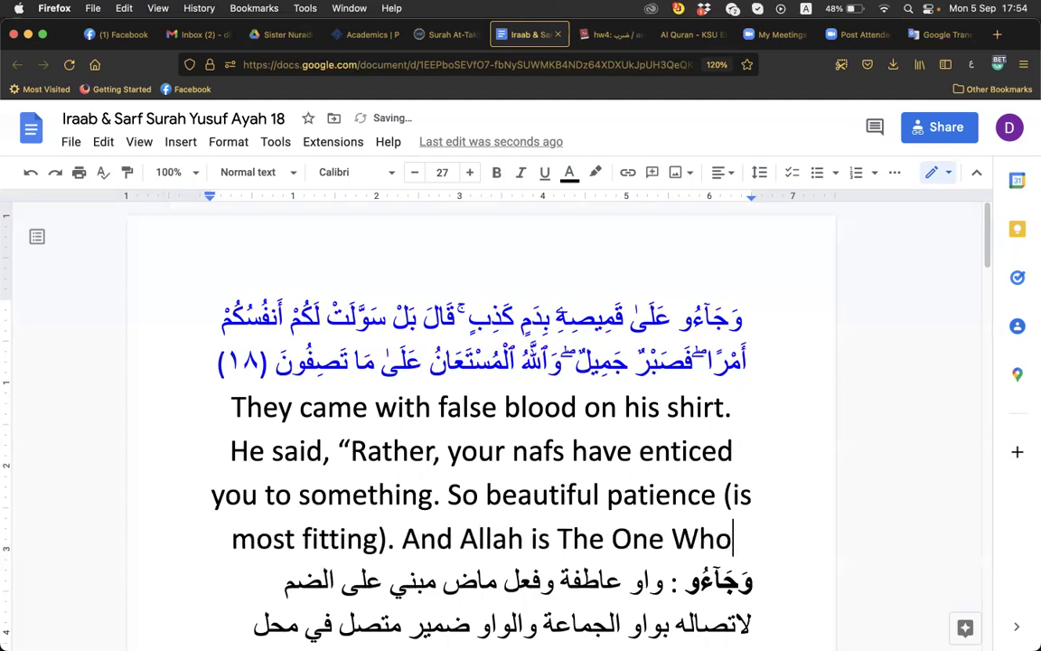
{"action": "type", "text": " is"}
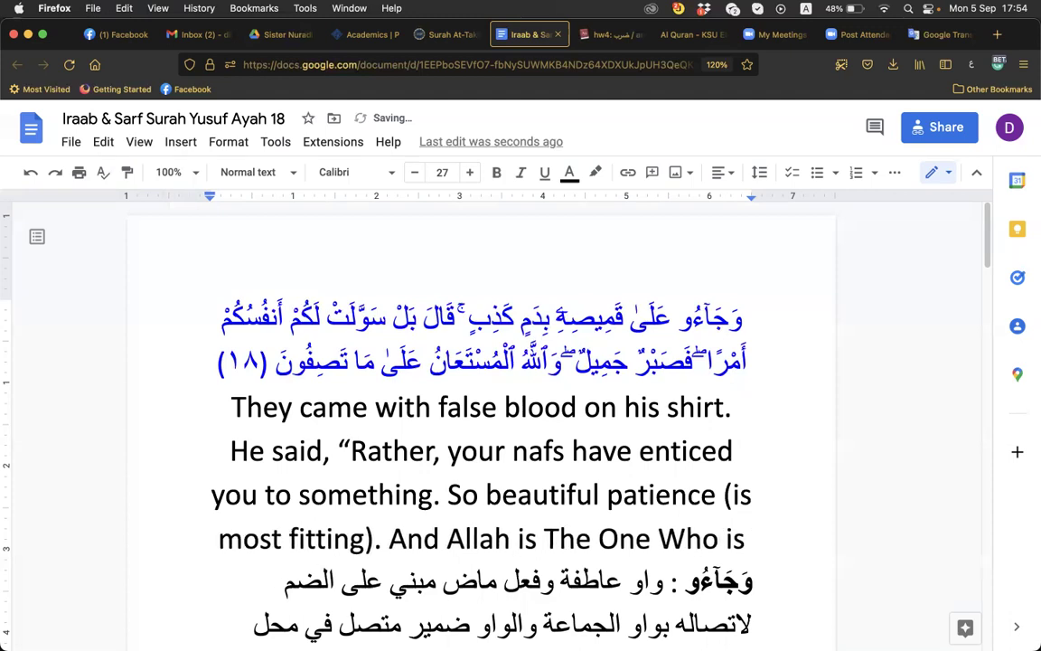
Step: Complete the last sentence of the translation with "sought for help against what you ascribe."
{"action": "type", "text": " sought"}
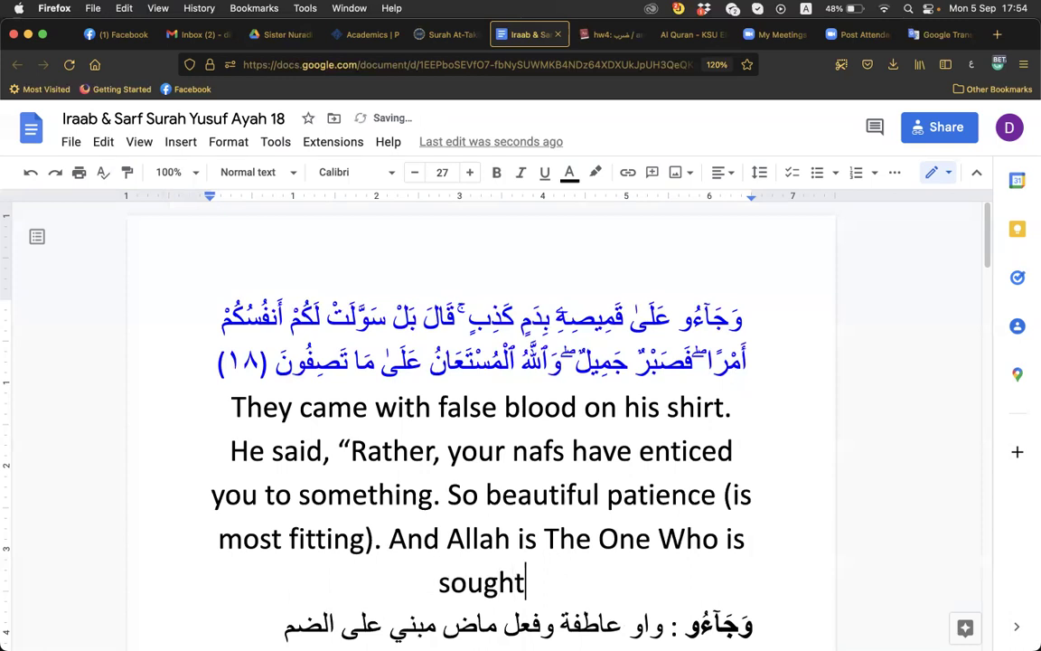
{"action": "type", "text": " for helo"}
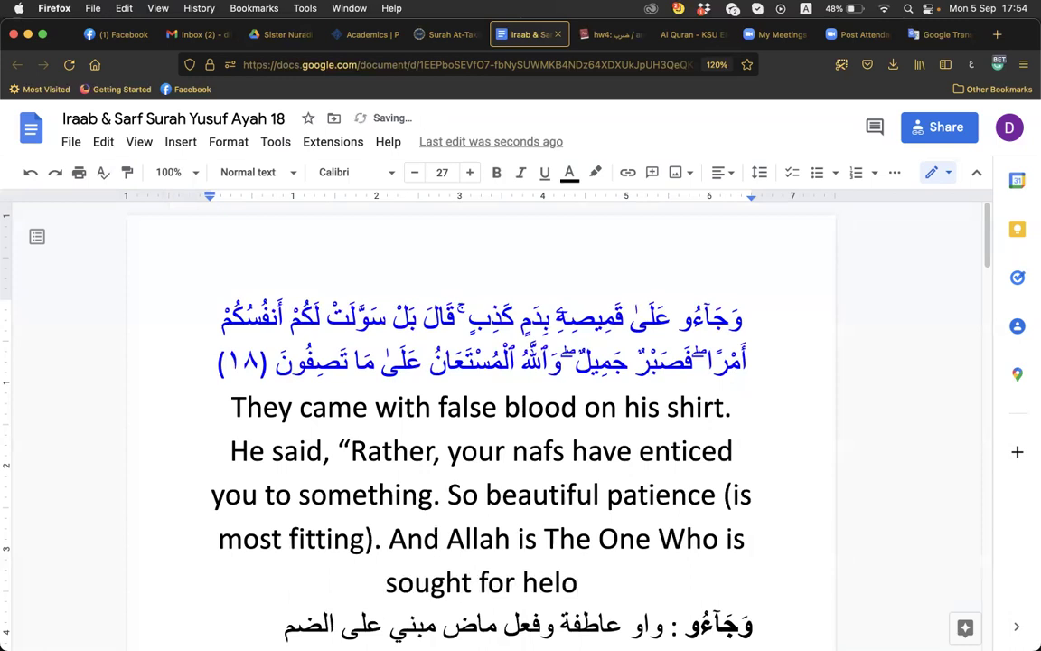
{"action": "key", "text": "BackSpace"}
{"action": "type", "text": "p ag"}
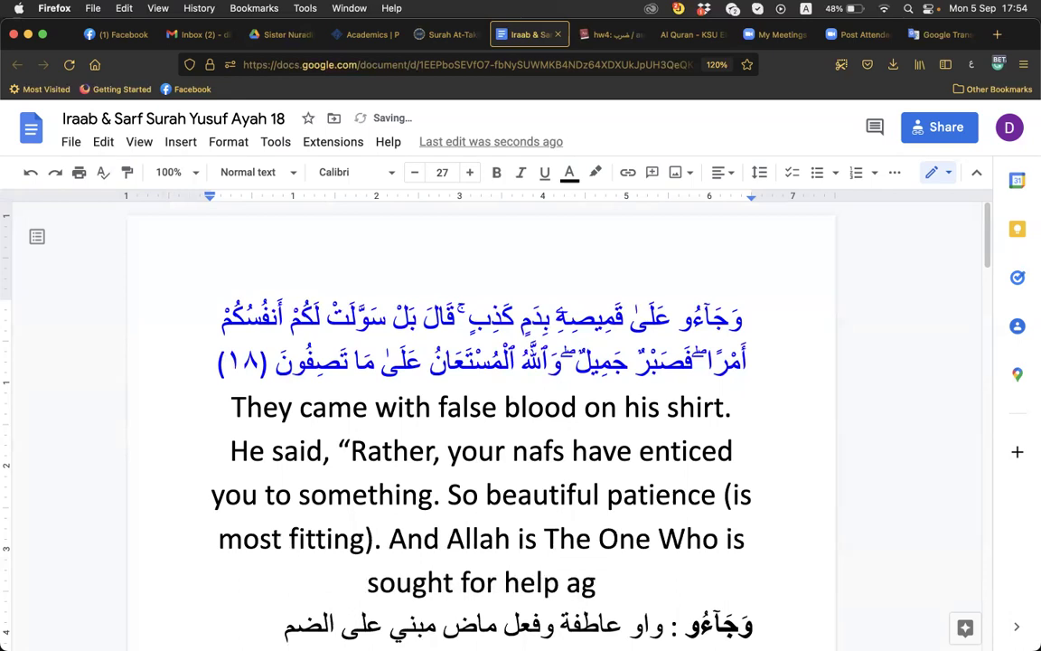
{"action": "type", "text": "ainst"}
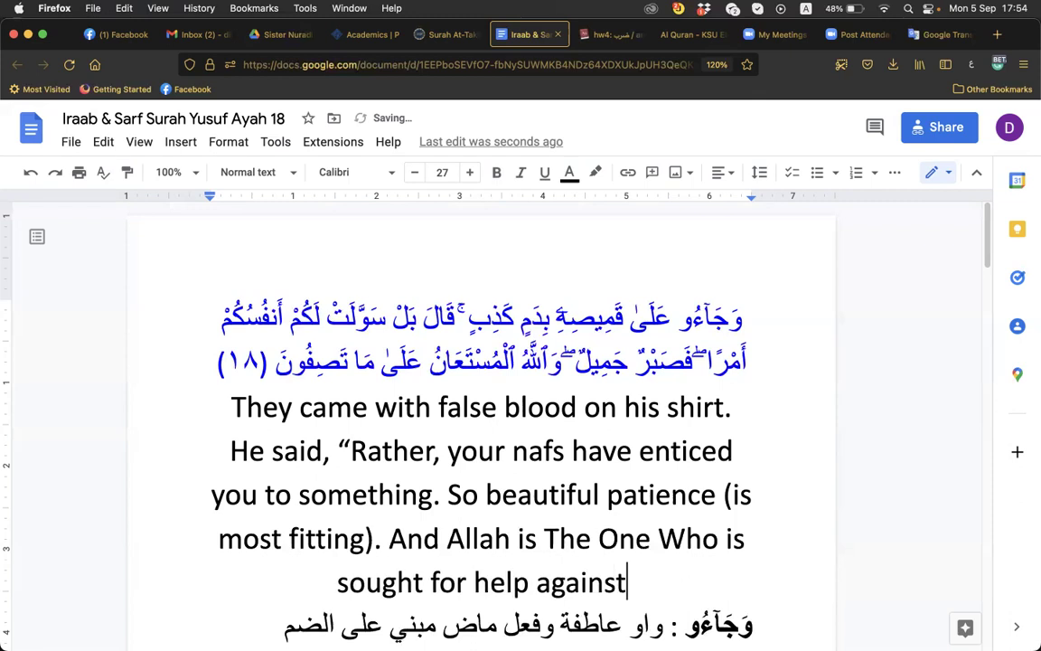
{"action": "type", "text": " wha"}
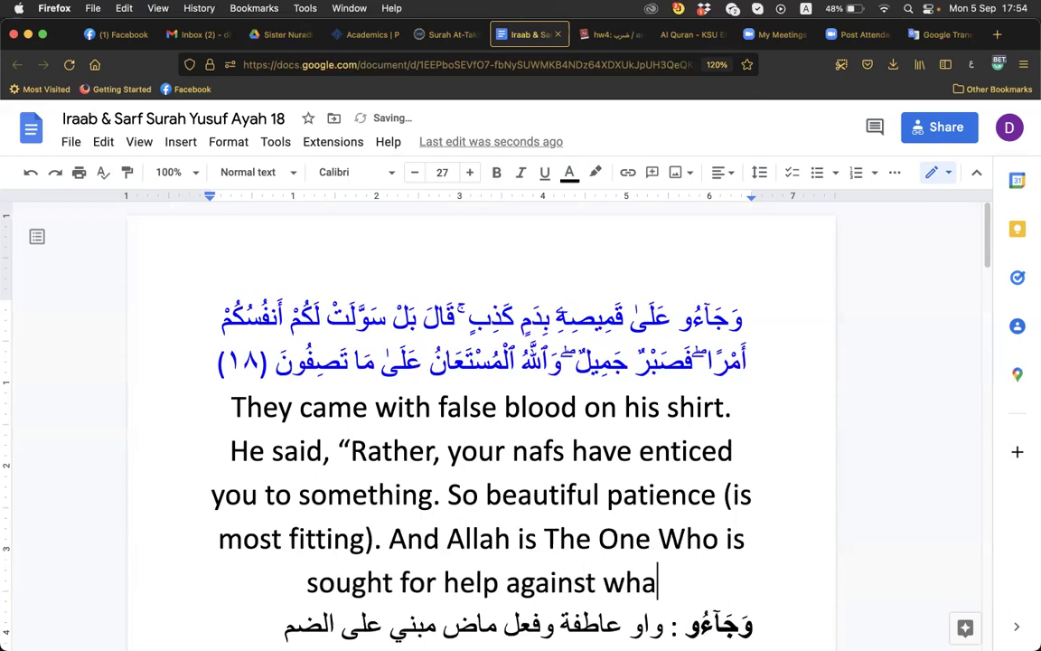
{"action": "type", "text": "t y"}
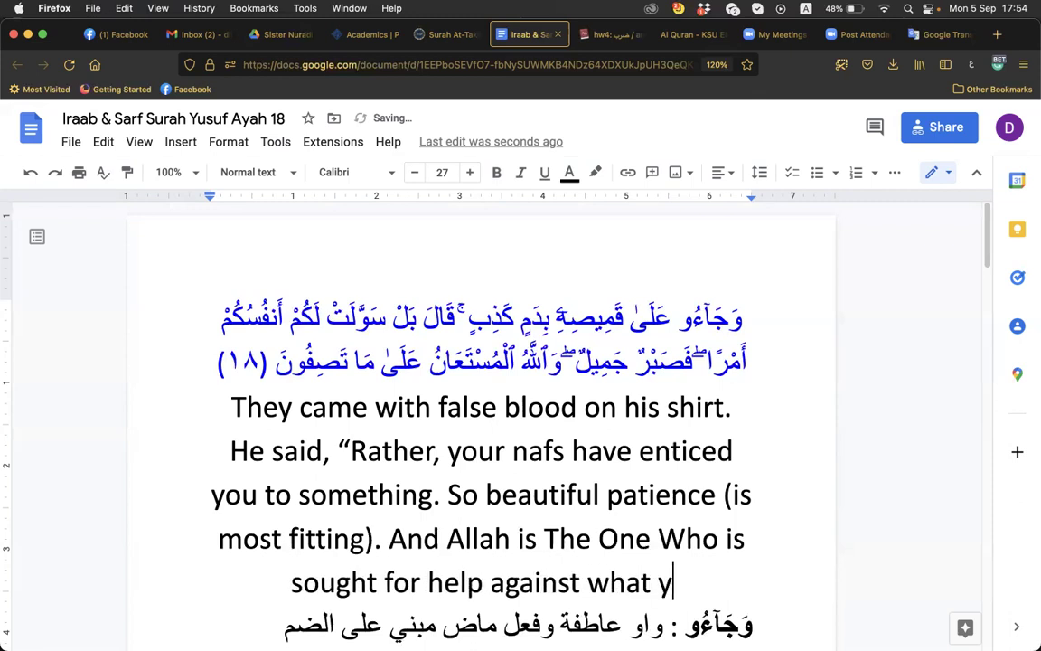
{"action": "type", "text": "ou ascr"}
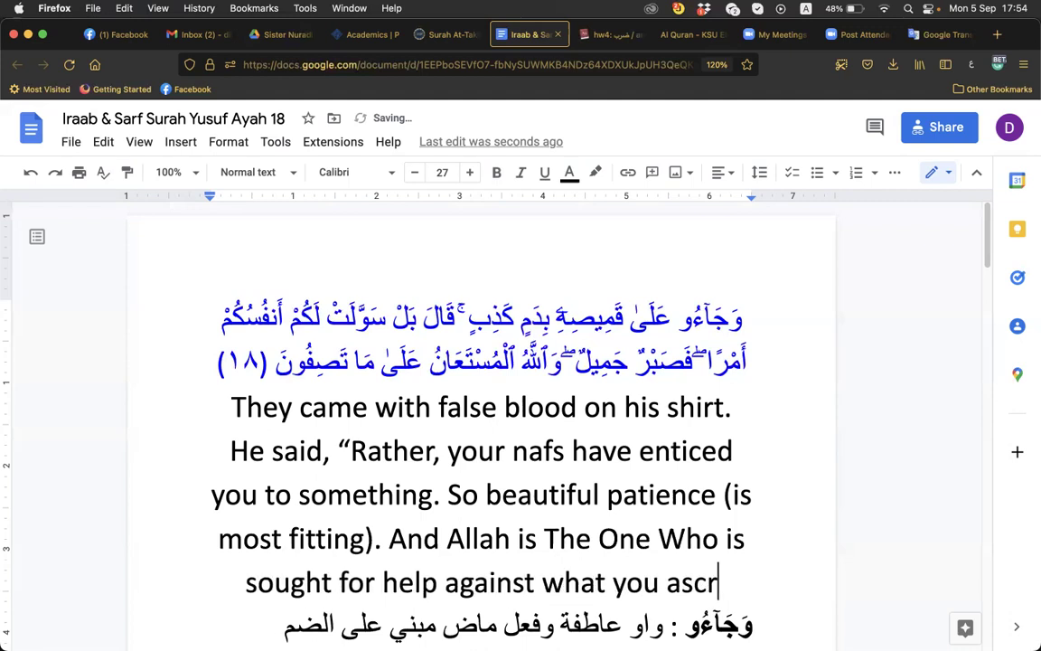
{"action": "type", "text": "ibe,"}
{"action": "key", "text": "BackSpace"}
{"action": "type", "text": "."}
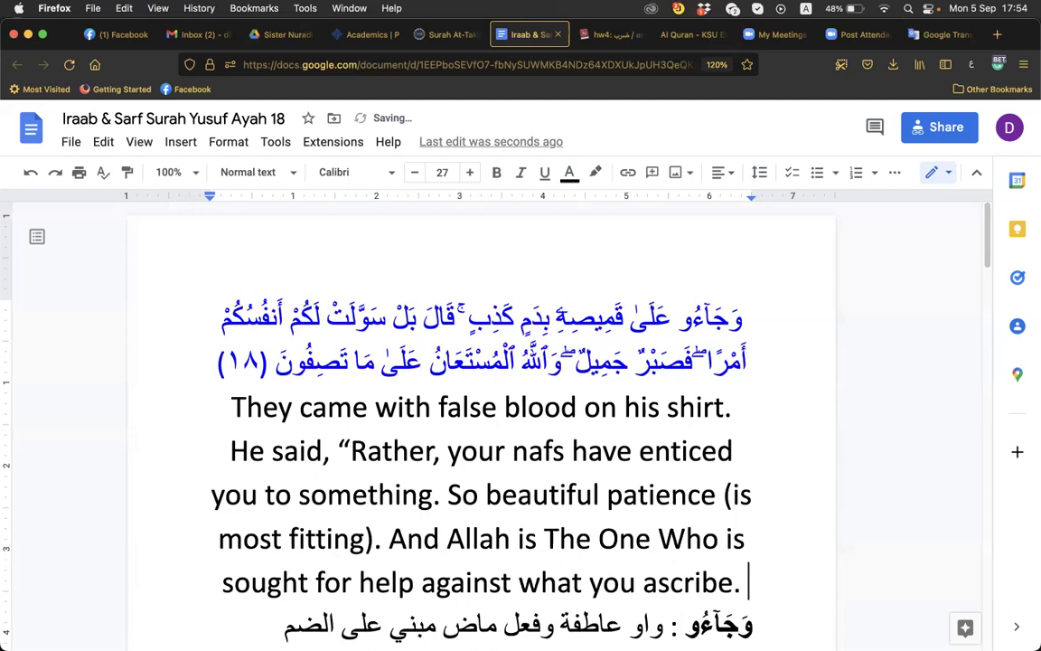
Step: Switch to Nahwu/Sarf Lesson 40 Mithal Mujarrad.pdf in Preview and examine the waw in the table's وَاعِدٌ, مَوْعُودٌ and يُوعَدُ forms
{"action": "mouse_move", "coordinate": [27, 13]}
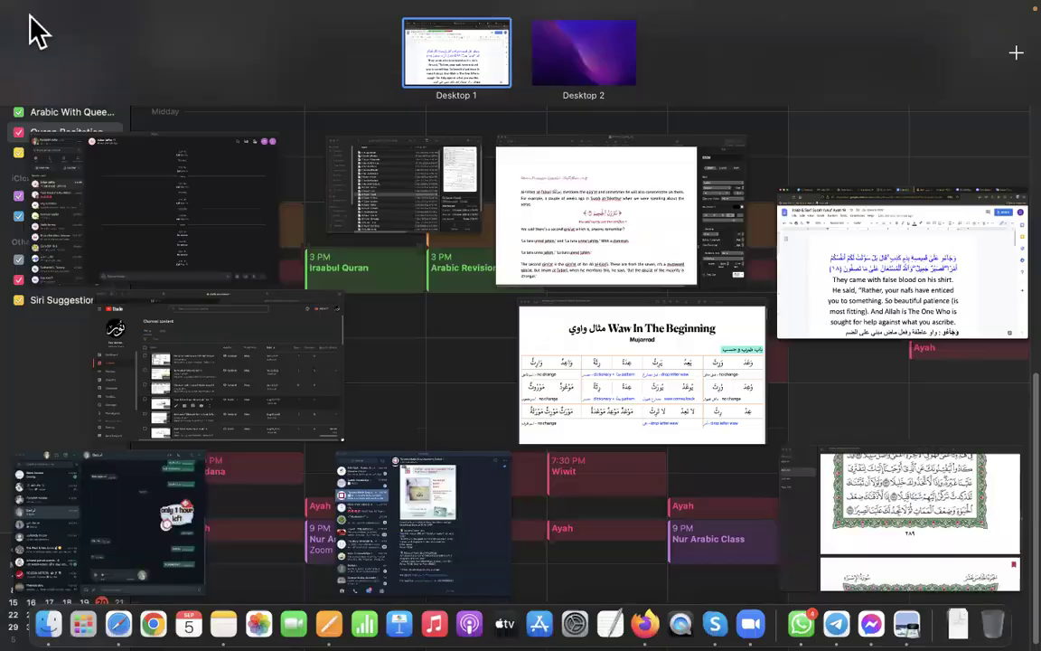
{"action": "left_click", "coordinate": [696, 361]}
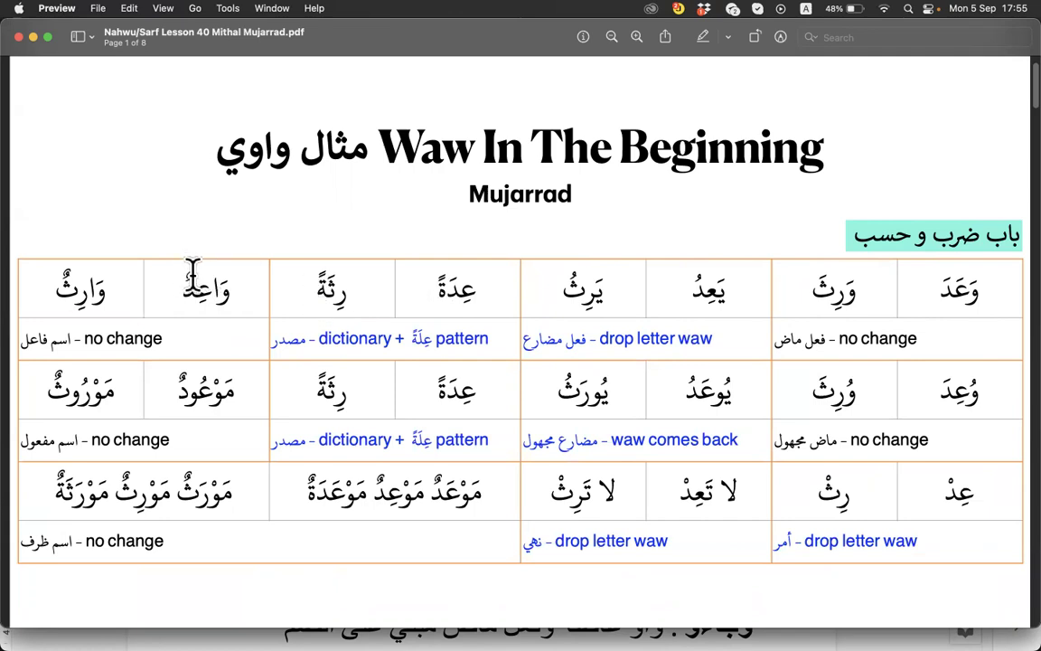
{"action": "left_click_drag", "start_coordinate": [190, 281], "coordinate": [209, 309]}
{"action": "left_click_drag", "start_coordinate": [201, 368], "coordinate": [195, 373]}
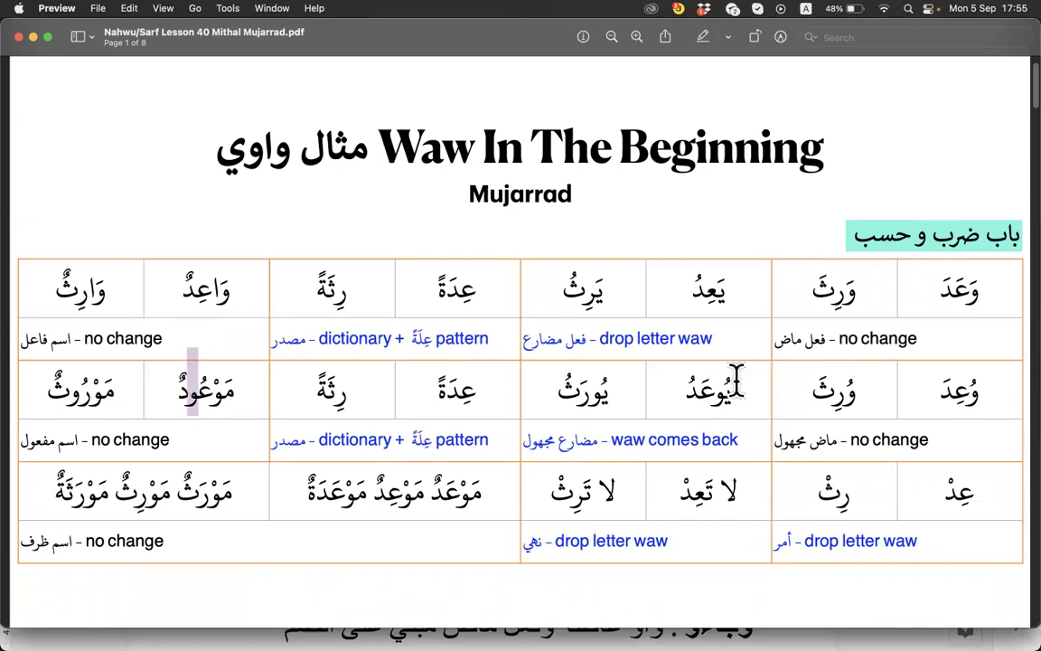
{"action": "left_click_drag", "start_coordinate": [715, 386], "coordinate": [731, 387]}
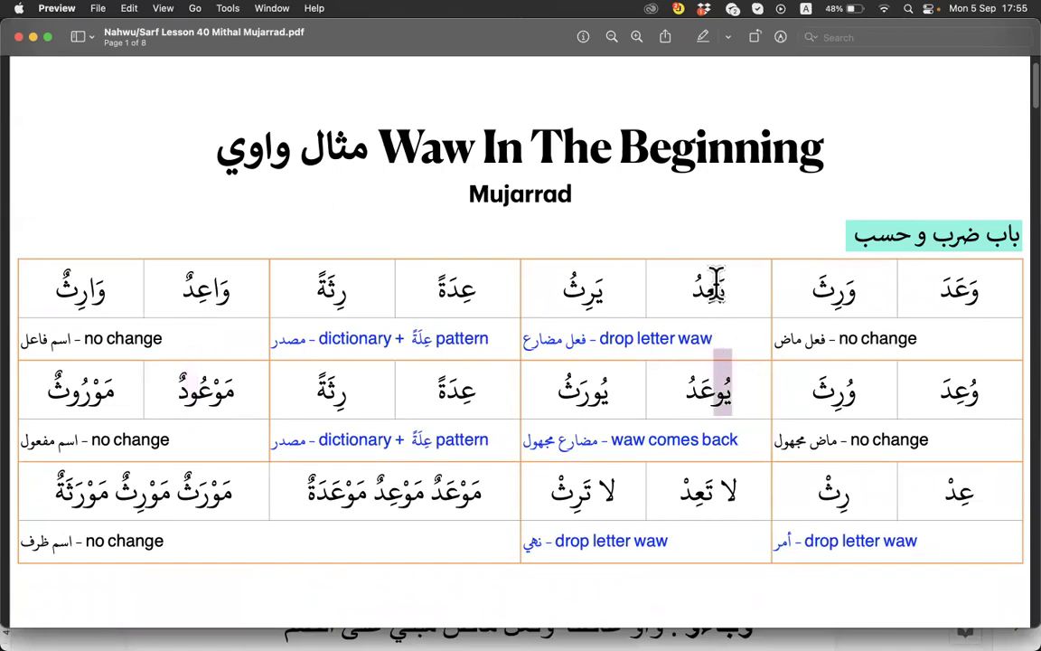
{"action": "left_click", "coordinate": [710, 395]}
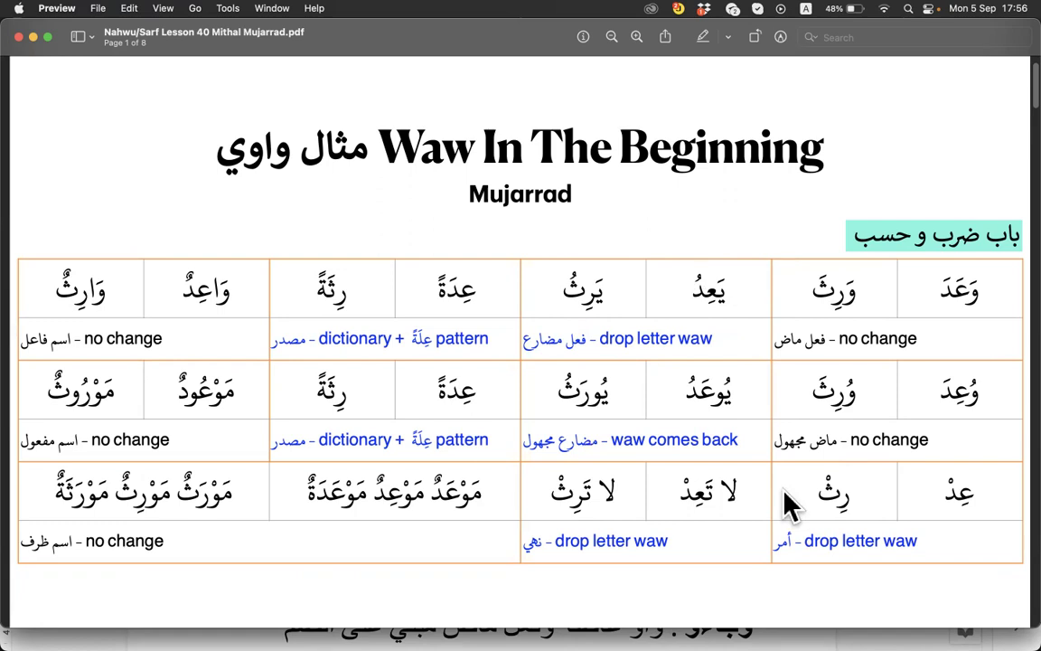
Step: Examine the mithal wawi forms of the كرم, سمع and فتح patterns on page 2 and compare them with the ضرب و حسب table on page 1
{"action": "scroll", "coordinate": [786, 506], "scroll_direction": "down", "scroll_amount": 10}
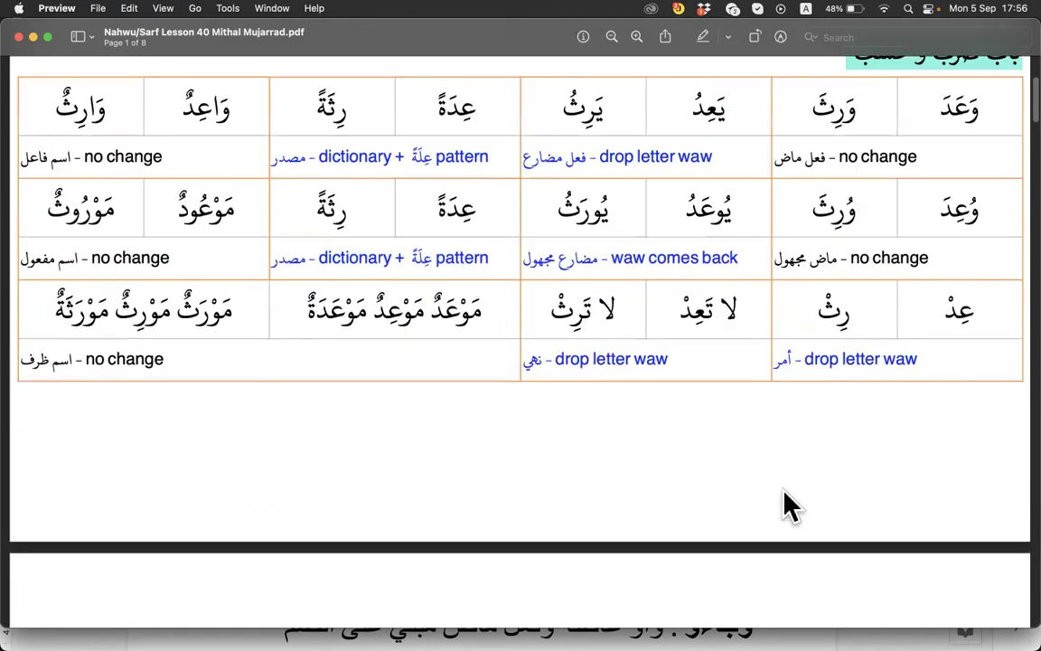
{"action": "scroll", "coordinate": [785, 495], "scroll_direction": "down", "scroll_amount": 4}
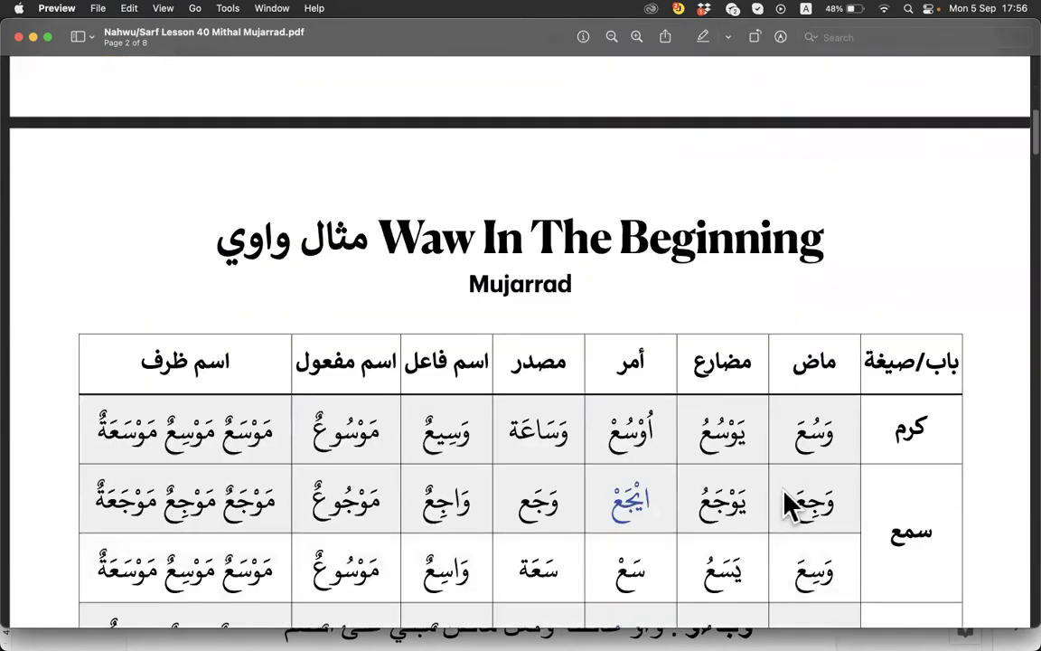
{"action": "scroll", "coordinate": [787, 502], "scroll_direction": "down", "scroll_amount": 4}
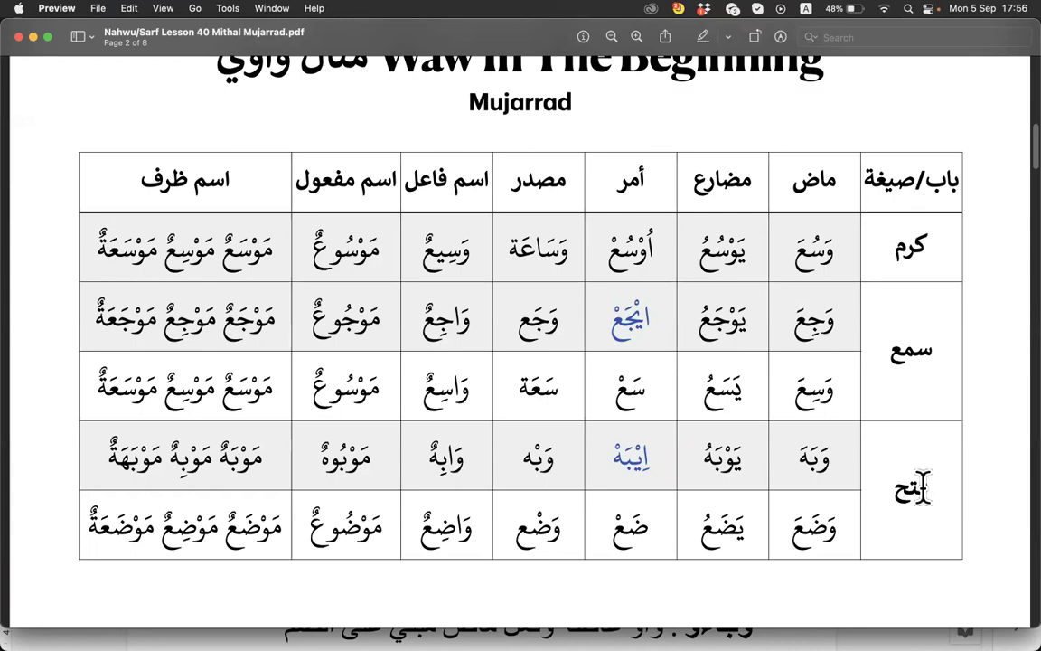
{"action": "double_click", "coordinate": [911, 238]}
{"action": "left_click", "coordinate": [714, 463]}
{"action": "scroll", "coordinate": [727, 340], "scroll_direction": "up", "scroll_amount": 2}
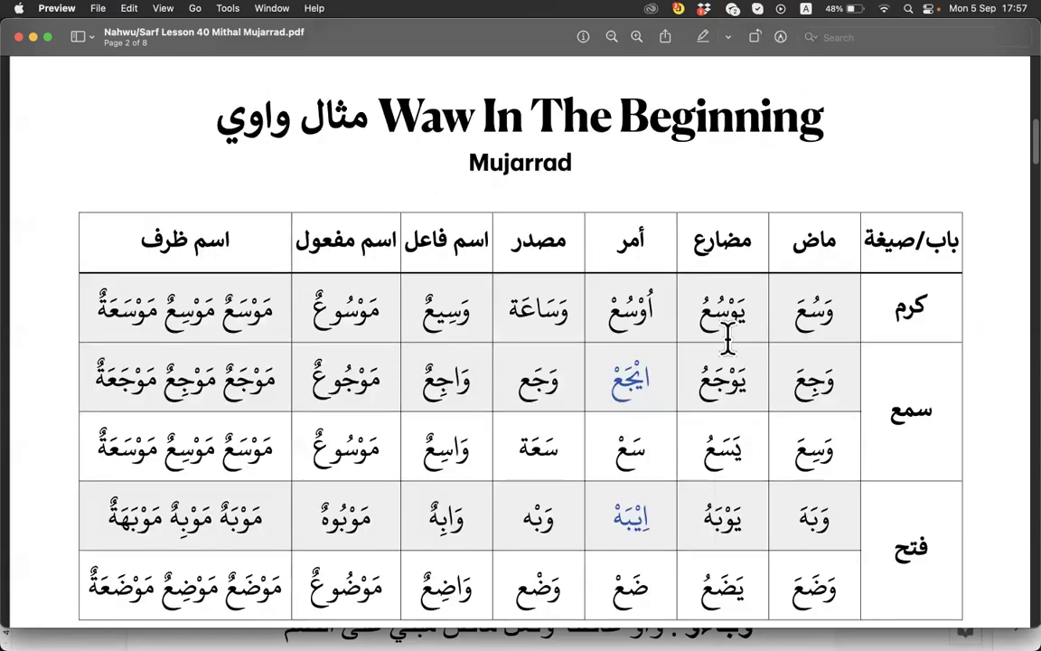
{"action": "scroll", "coordinate": [728, 340], "scroll_direction": "down", "scroll_amount": 2}
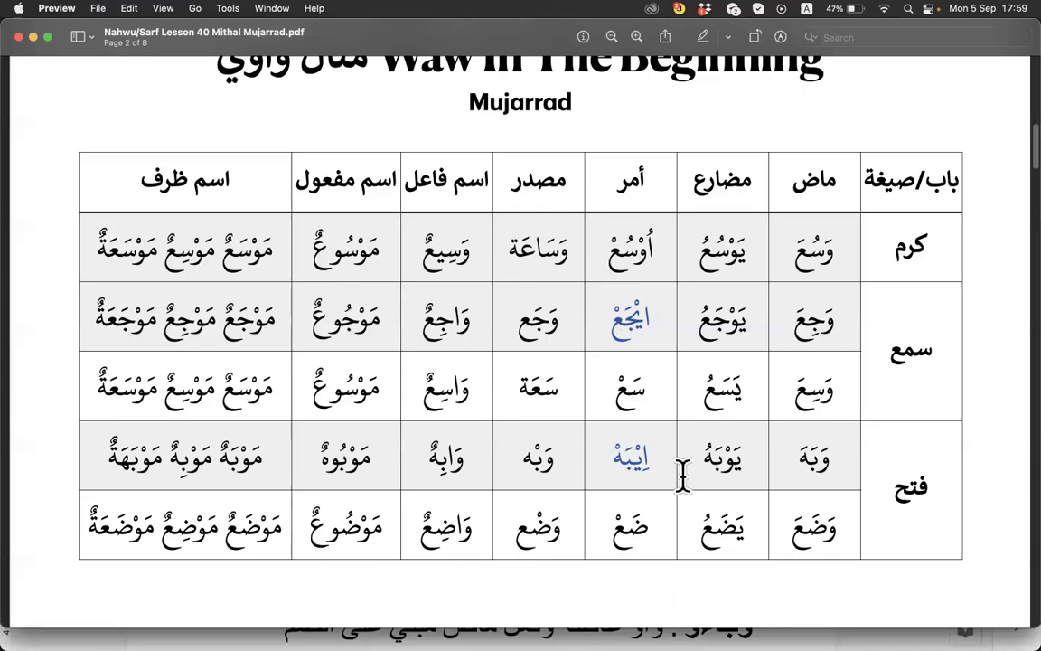
{"action": "scroll", "coordinate": [682, 475], "scroll_direction": "up", "scroll_amount": 4}
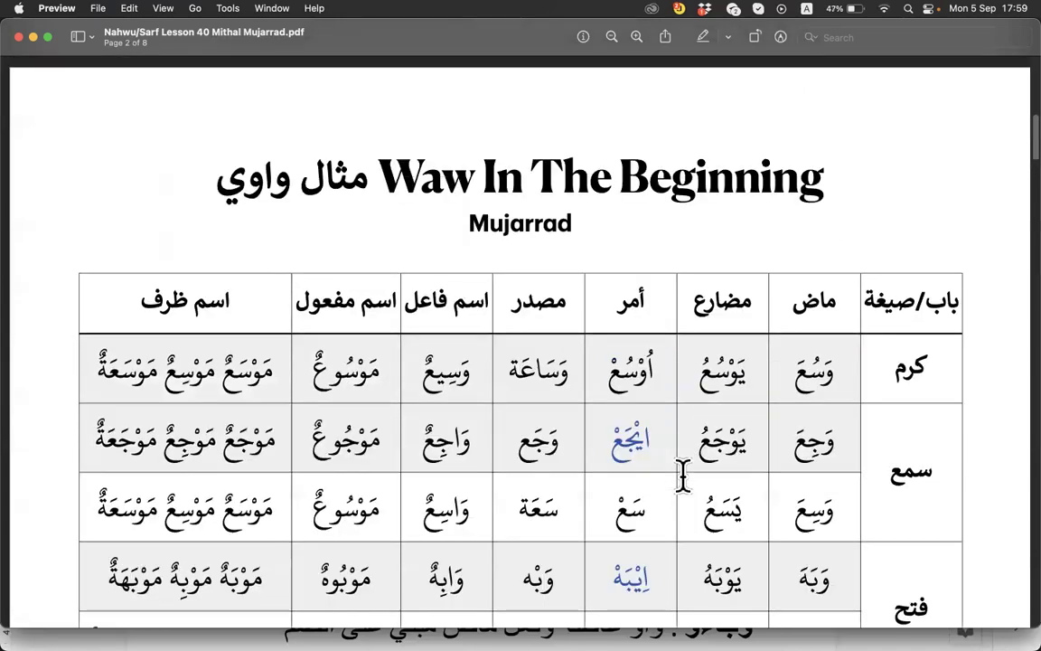
{"action": "scroll", "coordinate": [682, 474], "scroll_direction": "up", "scroll_amount": 10}
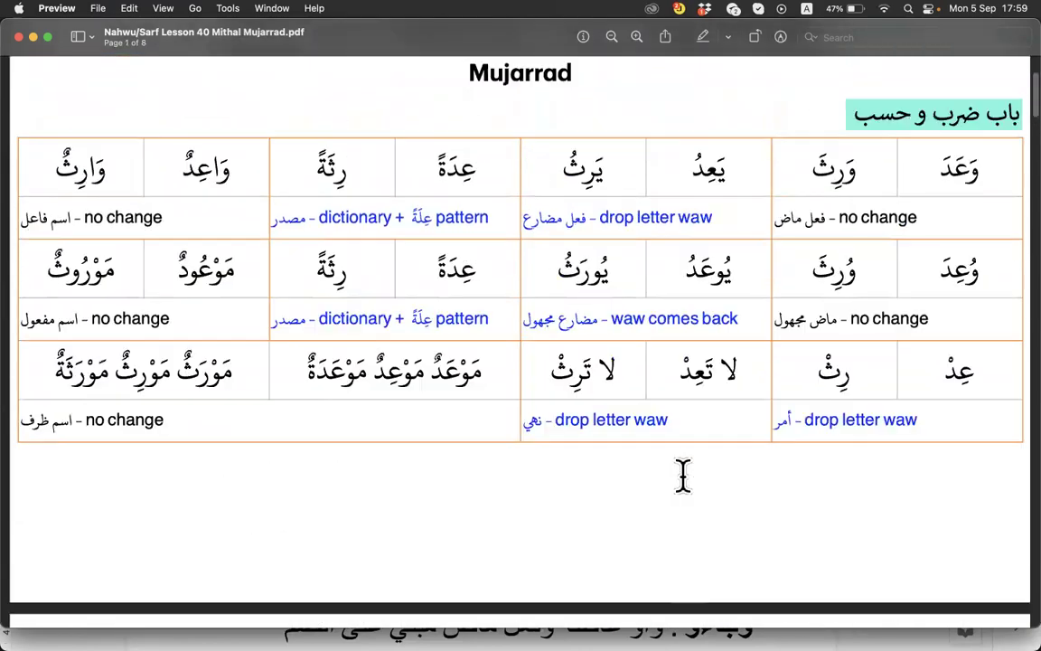
{"action": "scroll", "coordinate": [682, 475], "scroll_direction": "down", "scroll_amount": 4}
{"action": "scroll", "coordinate": [682, 474], "scroll_direction": "down", "scroll_amount": 6}
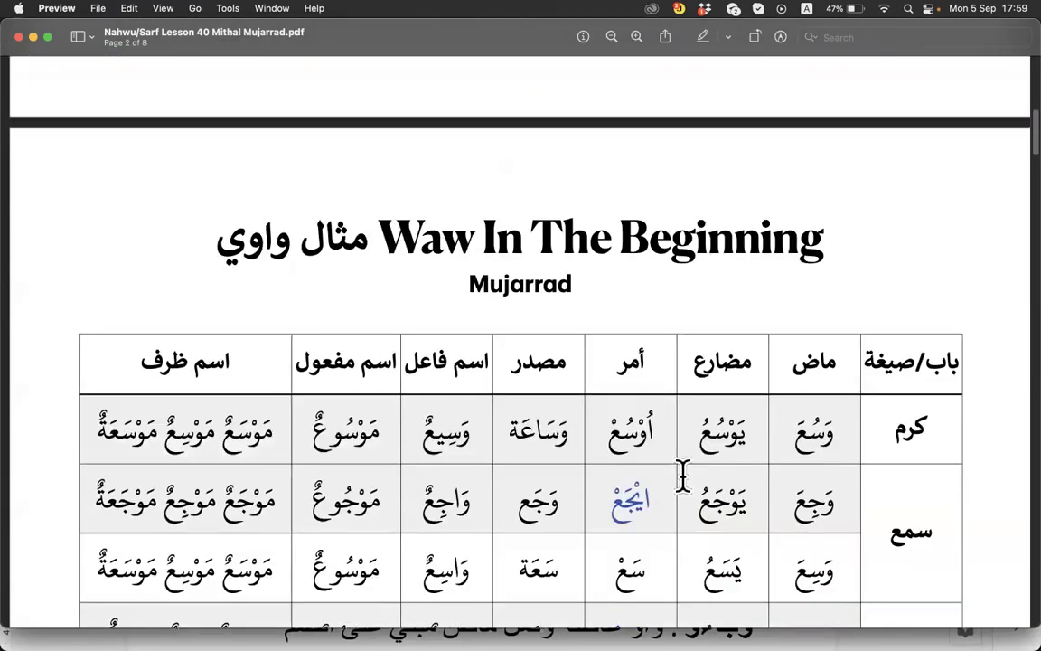